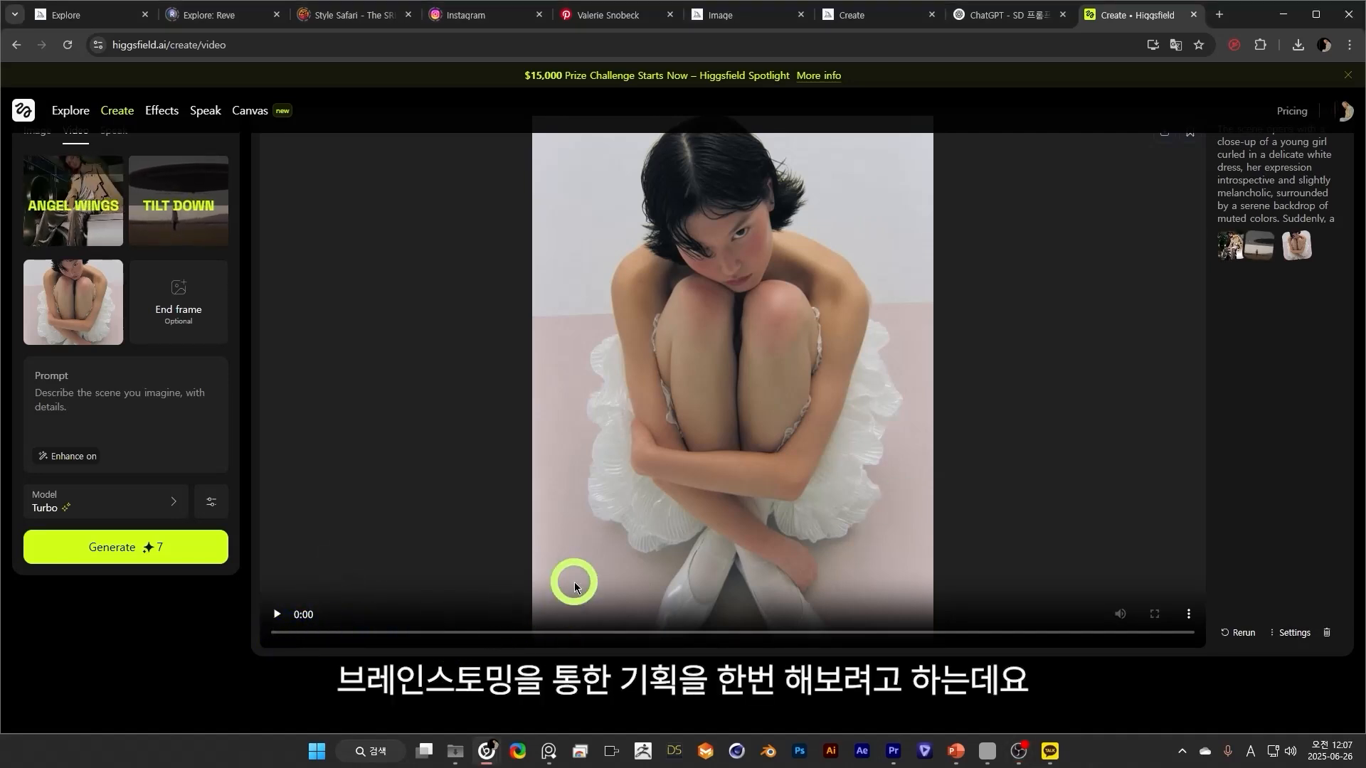
Switch to the PureRef board and add a note beside the model image reading "모델(주인공) + 상황 + 원경→근경".
click(548, 751)
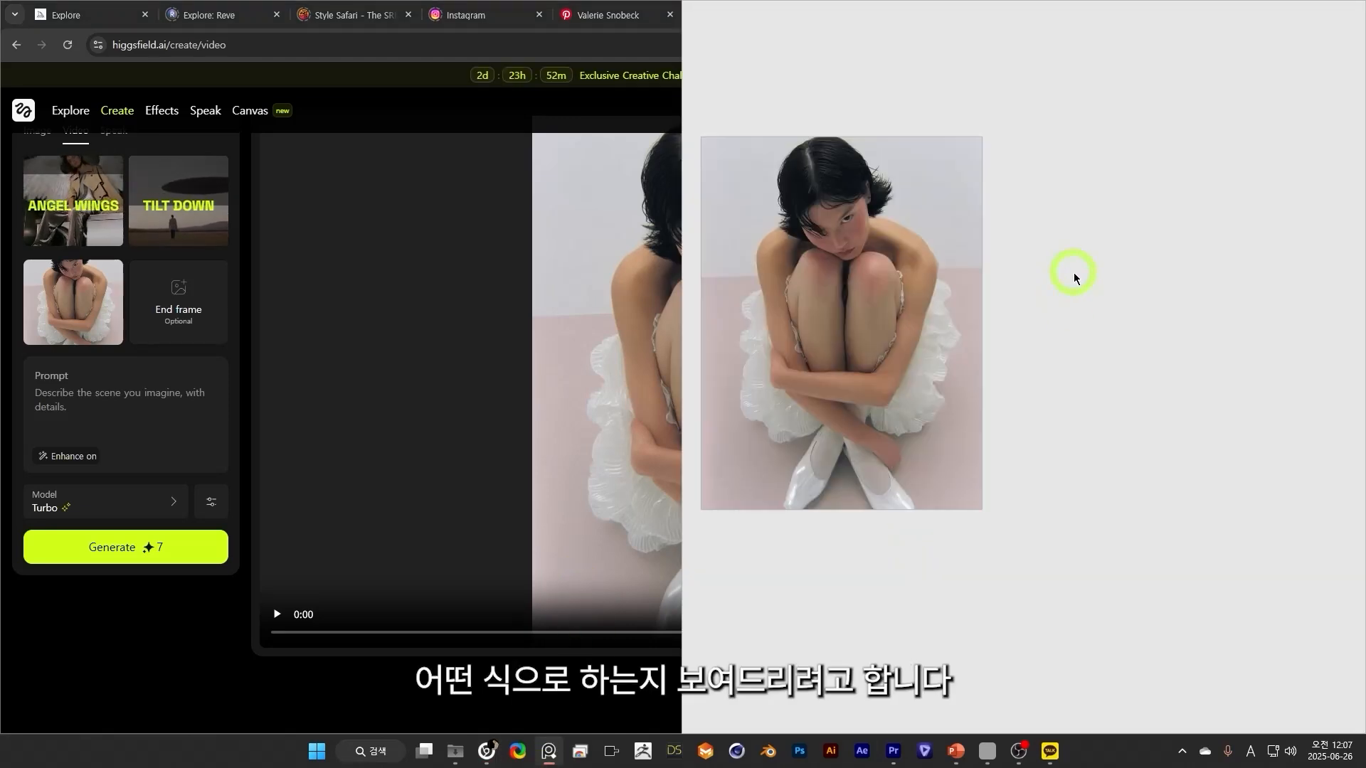
right_click(1074, 236)
click(1121, 357)
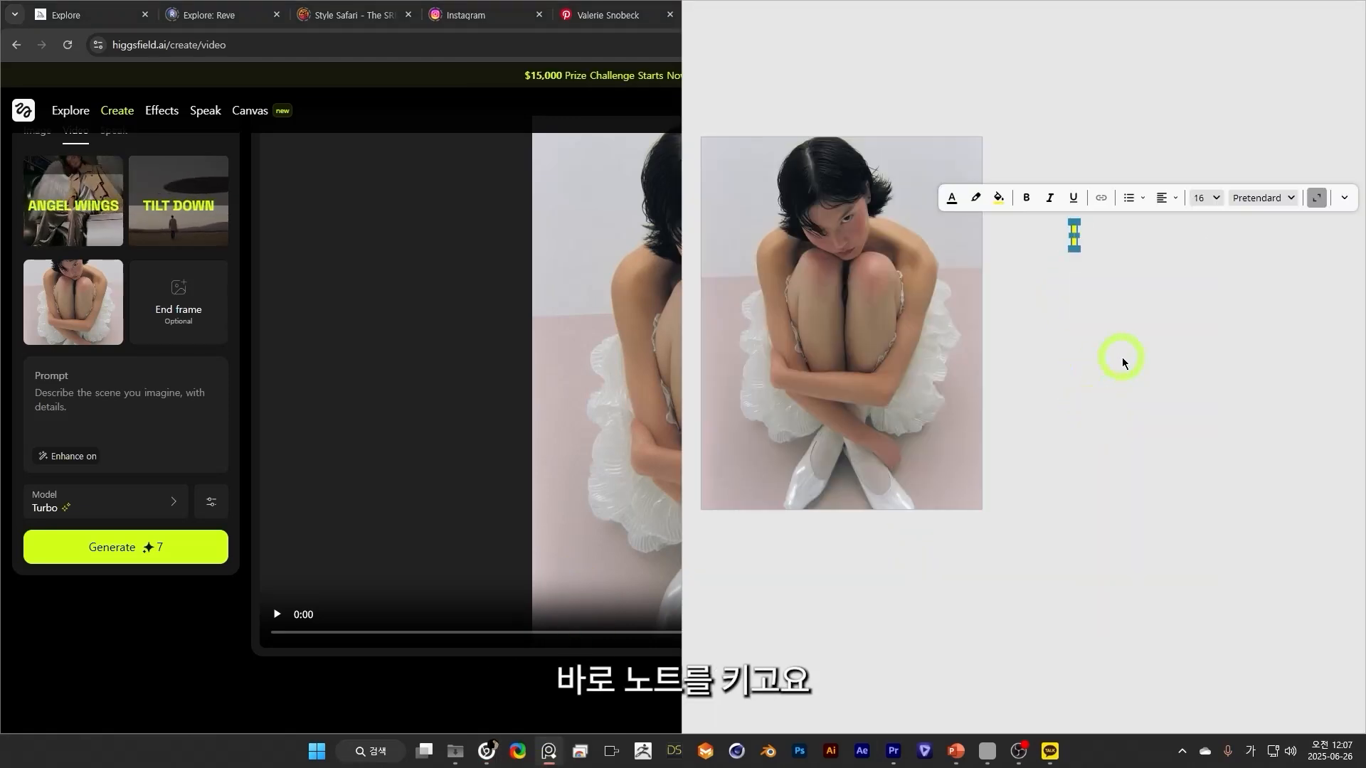
text(ㅇ)
key(BackSpace)
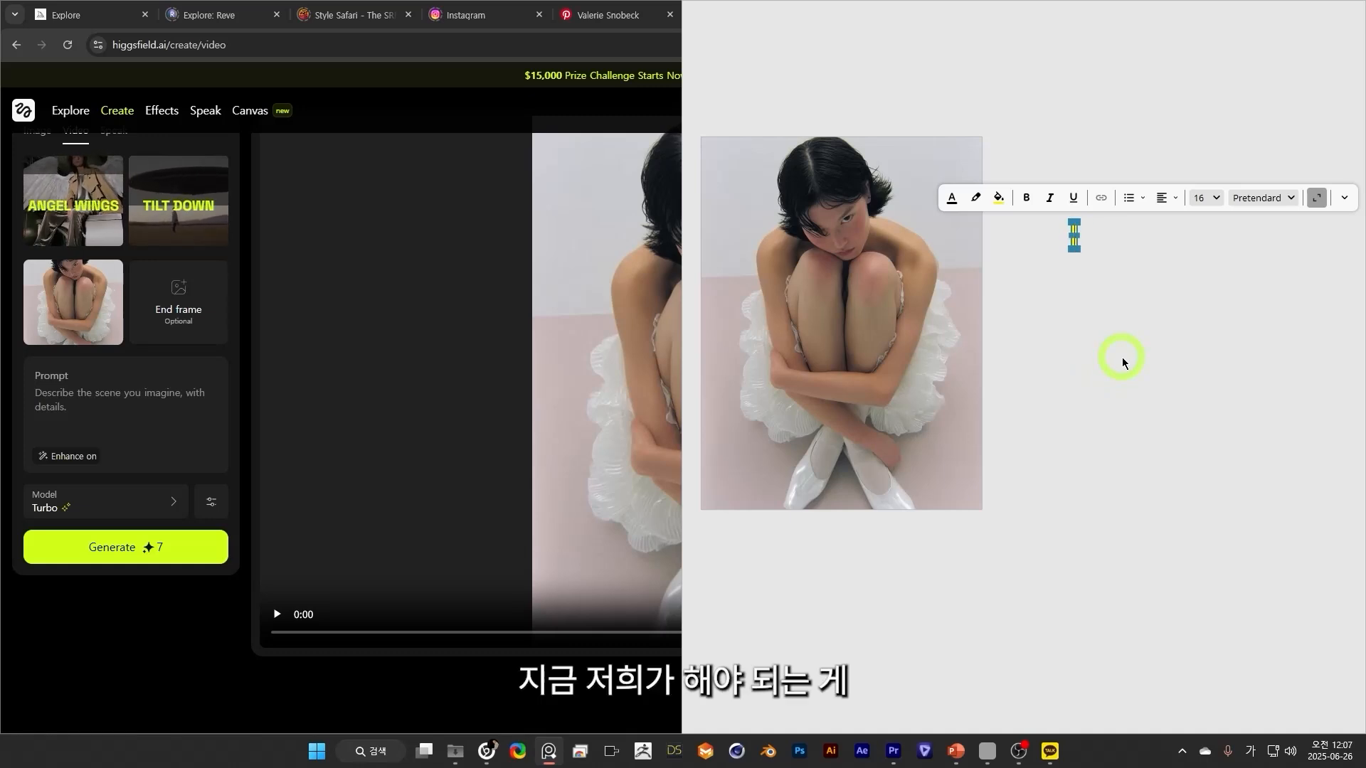
text(모델(주인공)
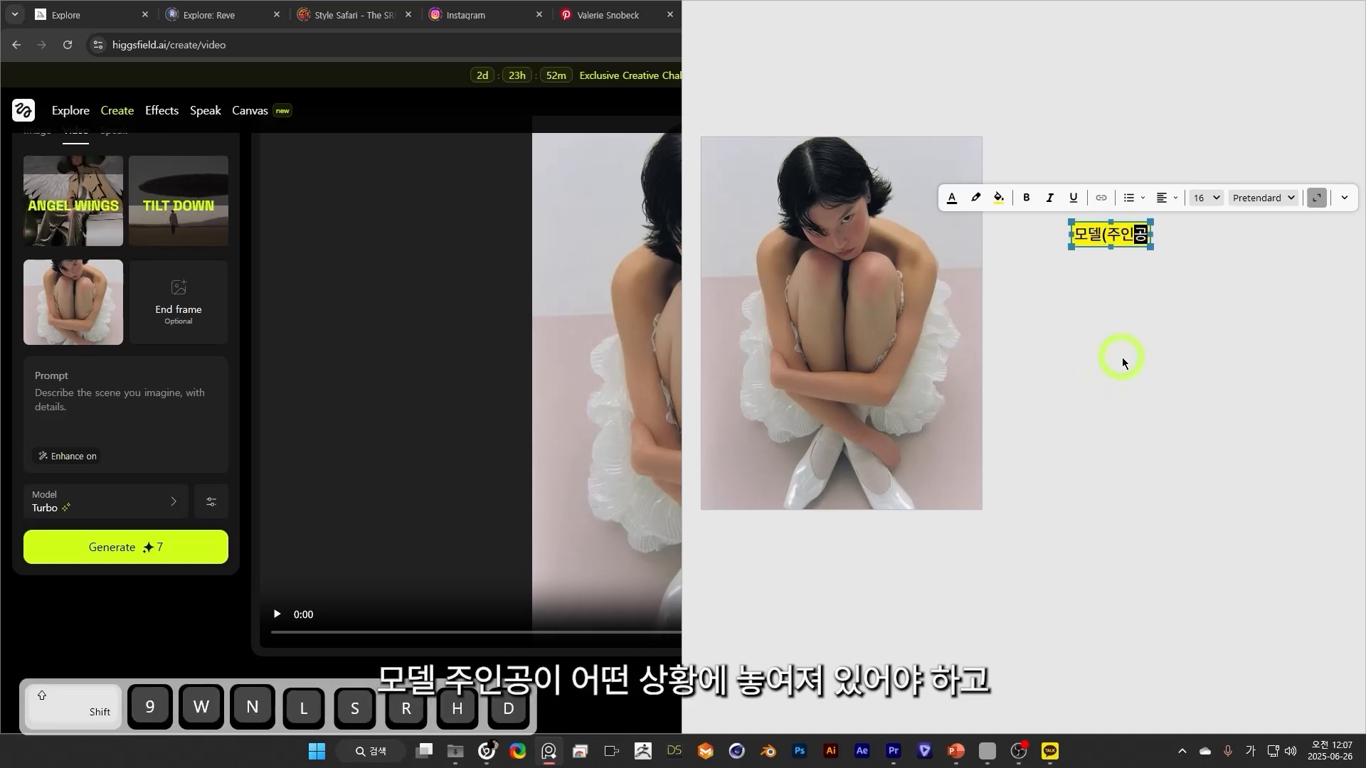
text() + 상황)
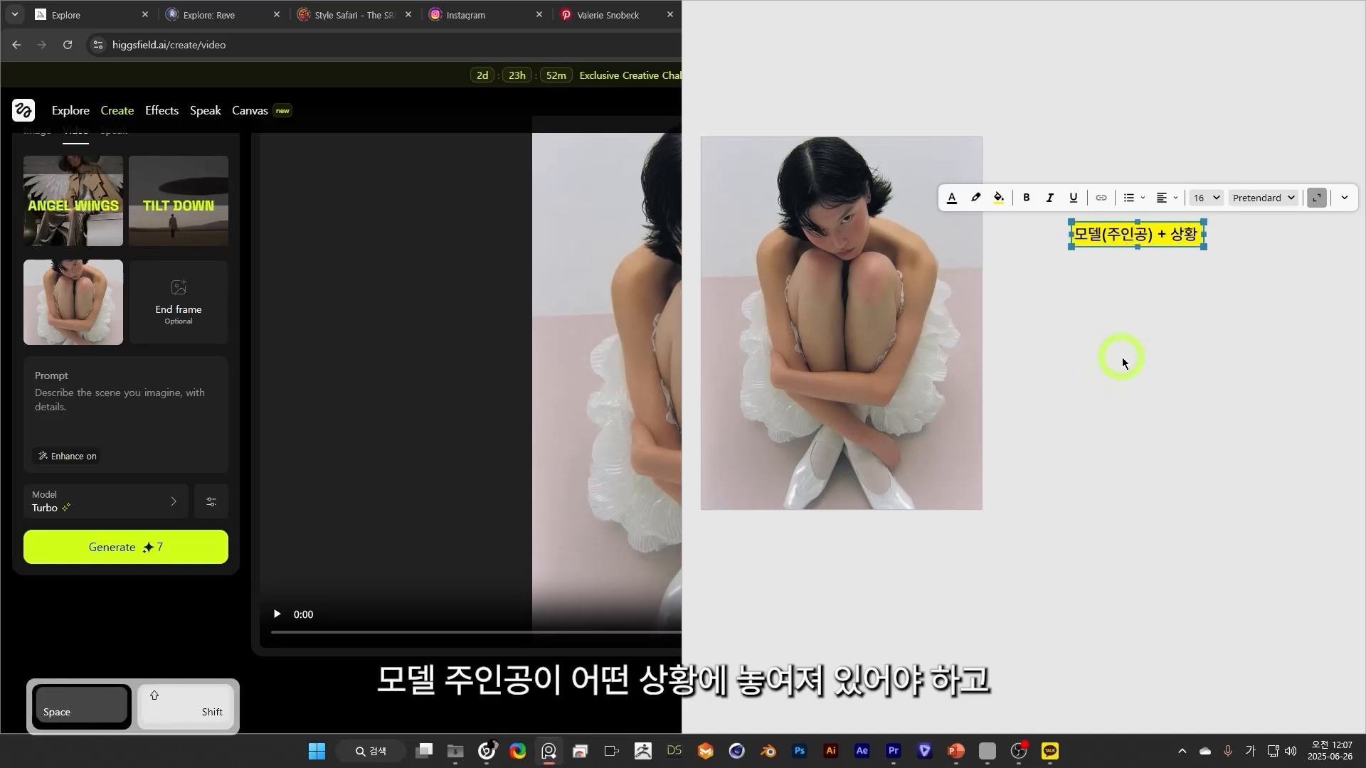
text( + ㅇ원경→근경)
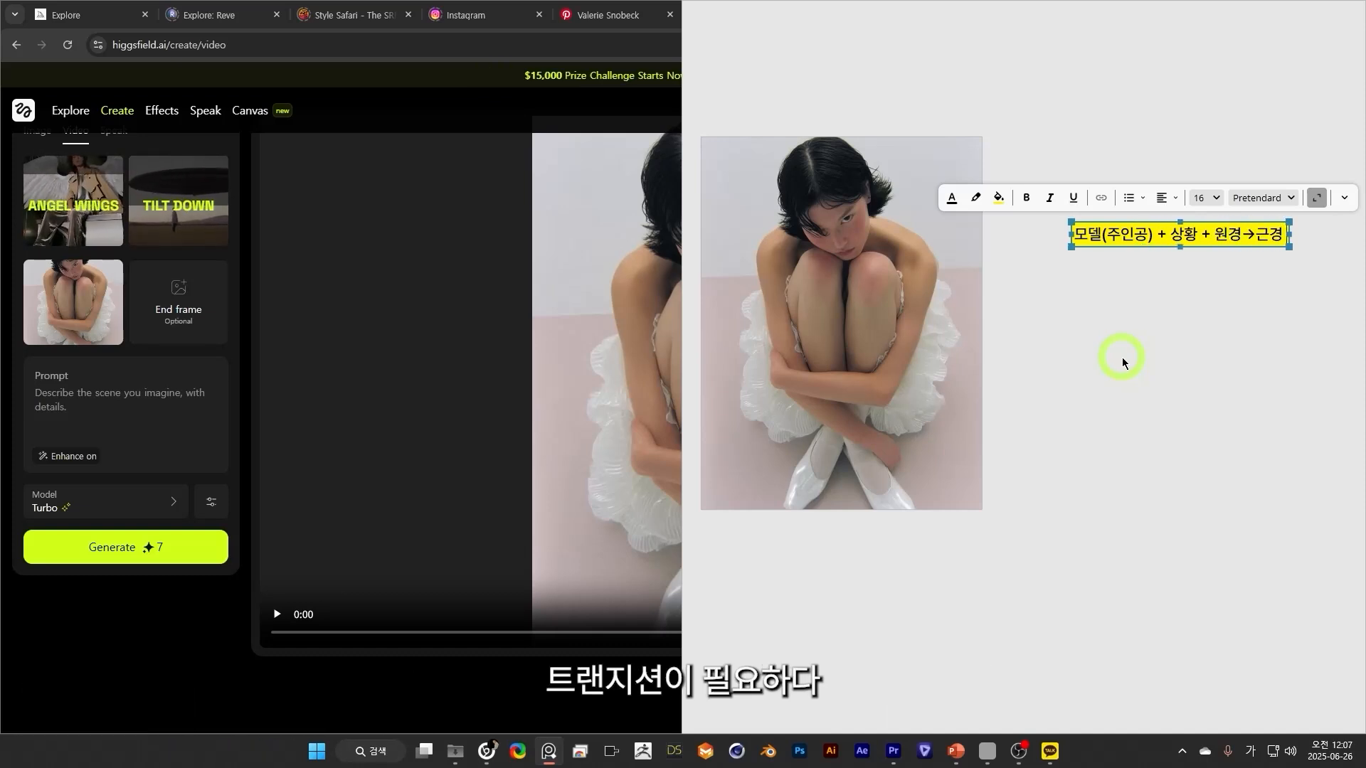
key(BackSpace)
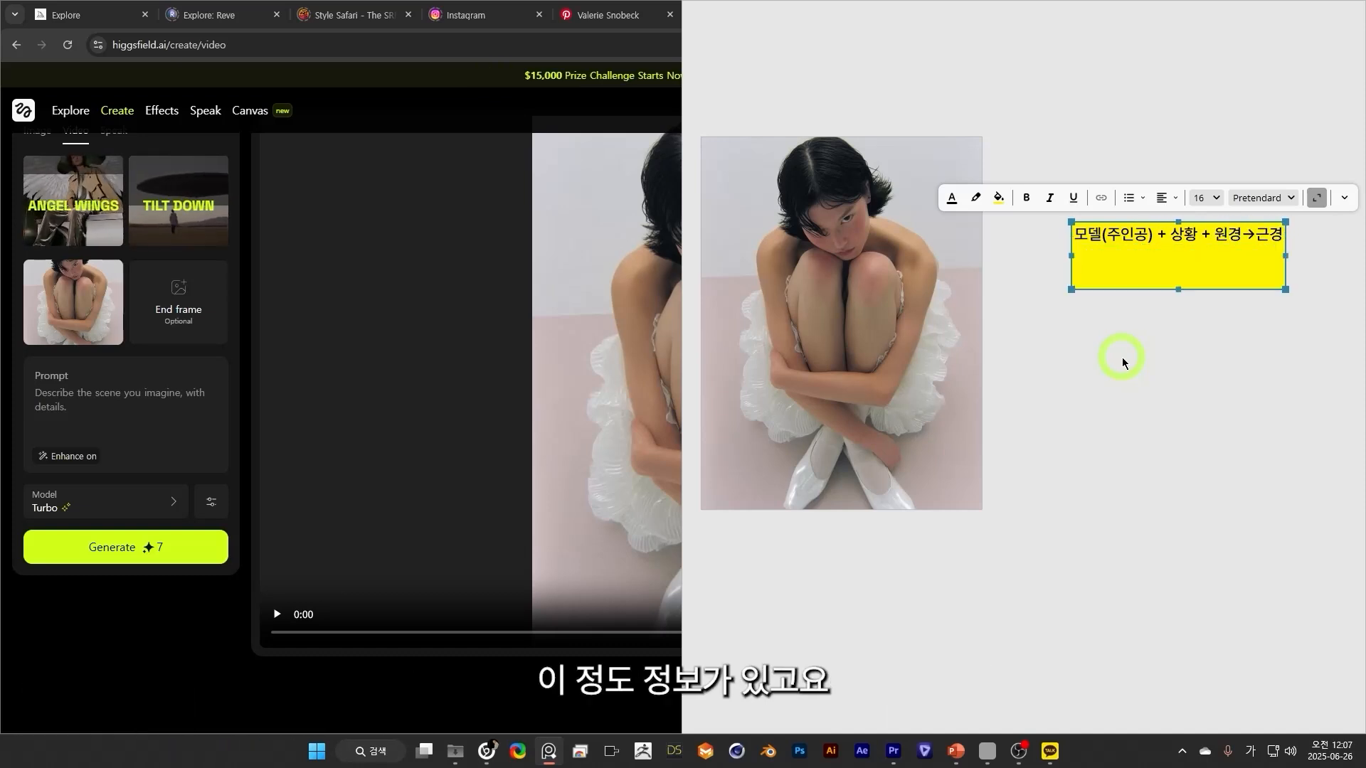
Add the separate lines "날개 생성" and "모델의 상황은 무엇일까?" to the note, with a blank line before each.
key(Return)
key(Return)
text(모델의 상황ㅇ은 무엇일까?)
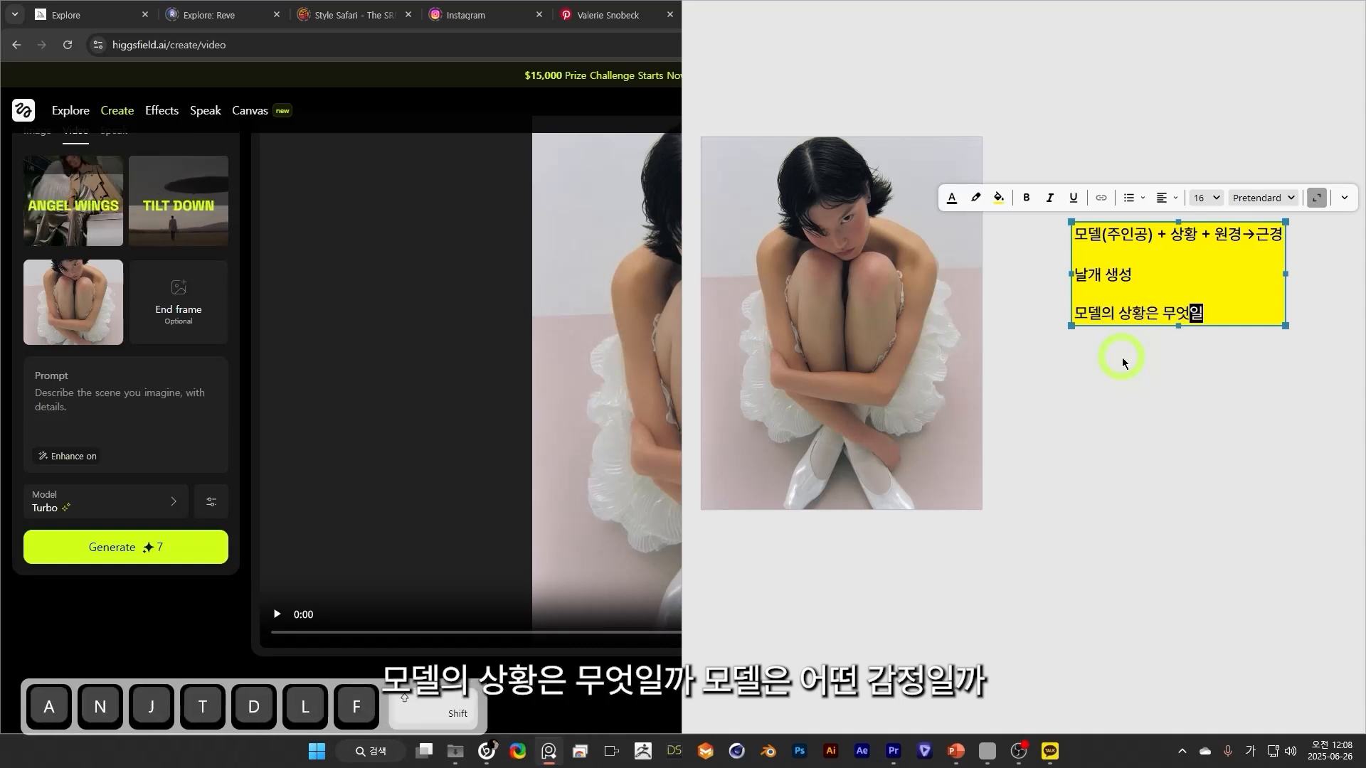
Add the questions "모델은 어떤 감정일까?" and "날개가 있다면 어디로 갈수 있을까?" on their own lines in the note.
key(Return)
text(모델은 ㅇ어떤 감정일까?)
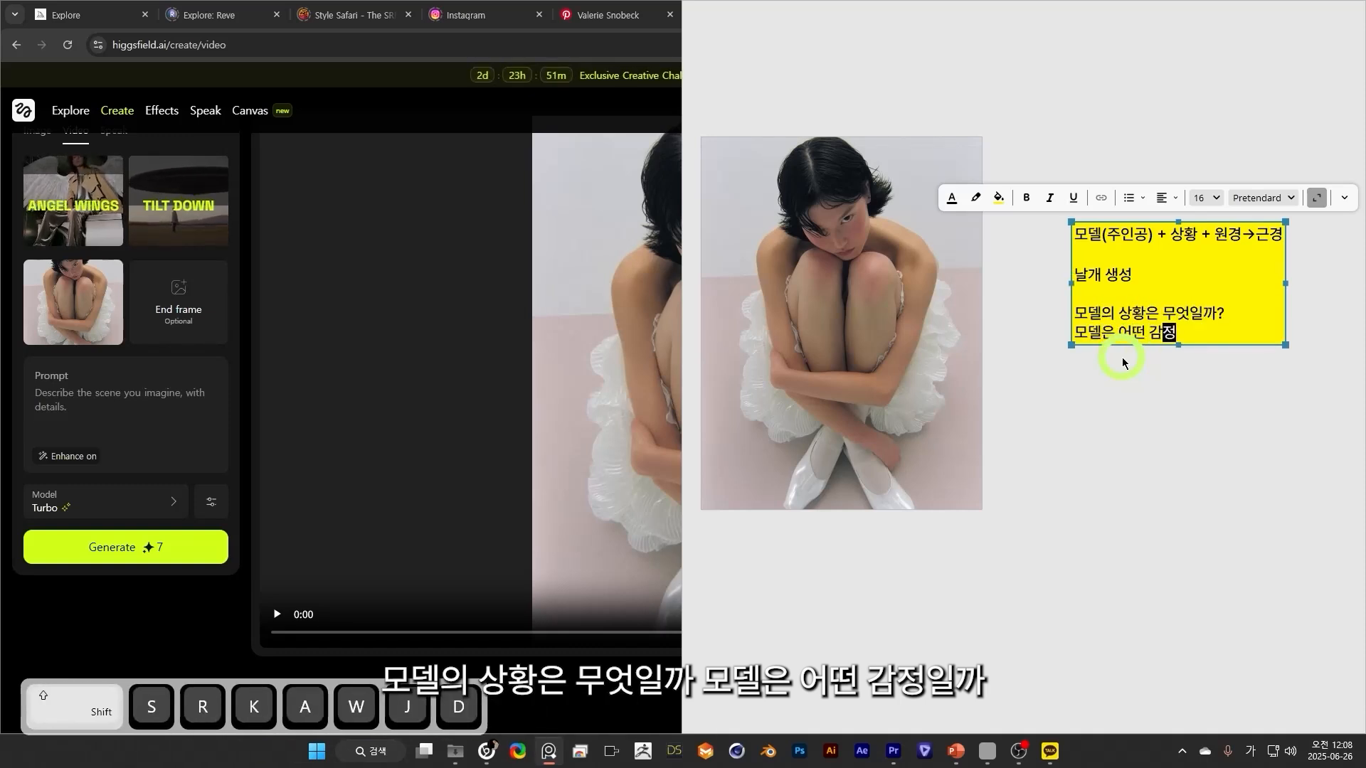
key(Return)
text(날개가 이있다면 어디로 갈)
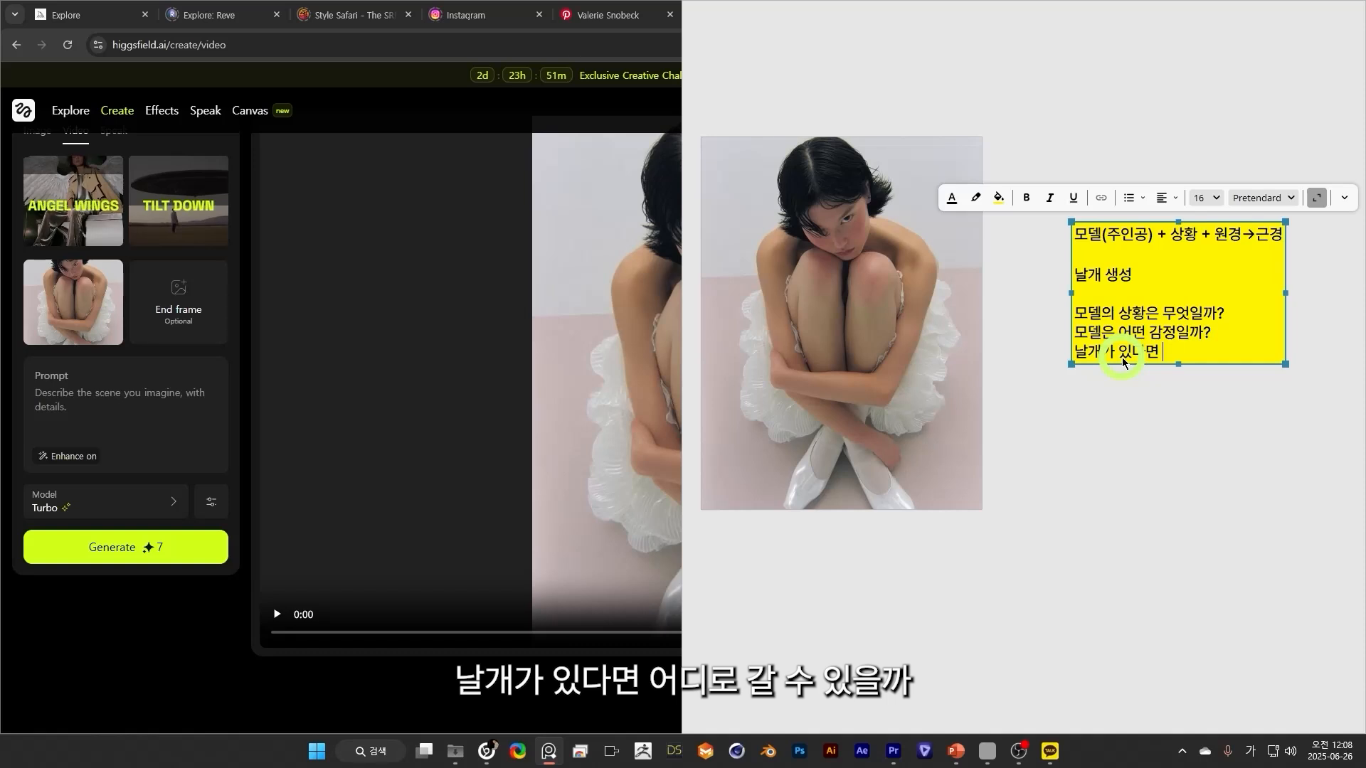
text(수 있을까?)
key(Return)
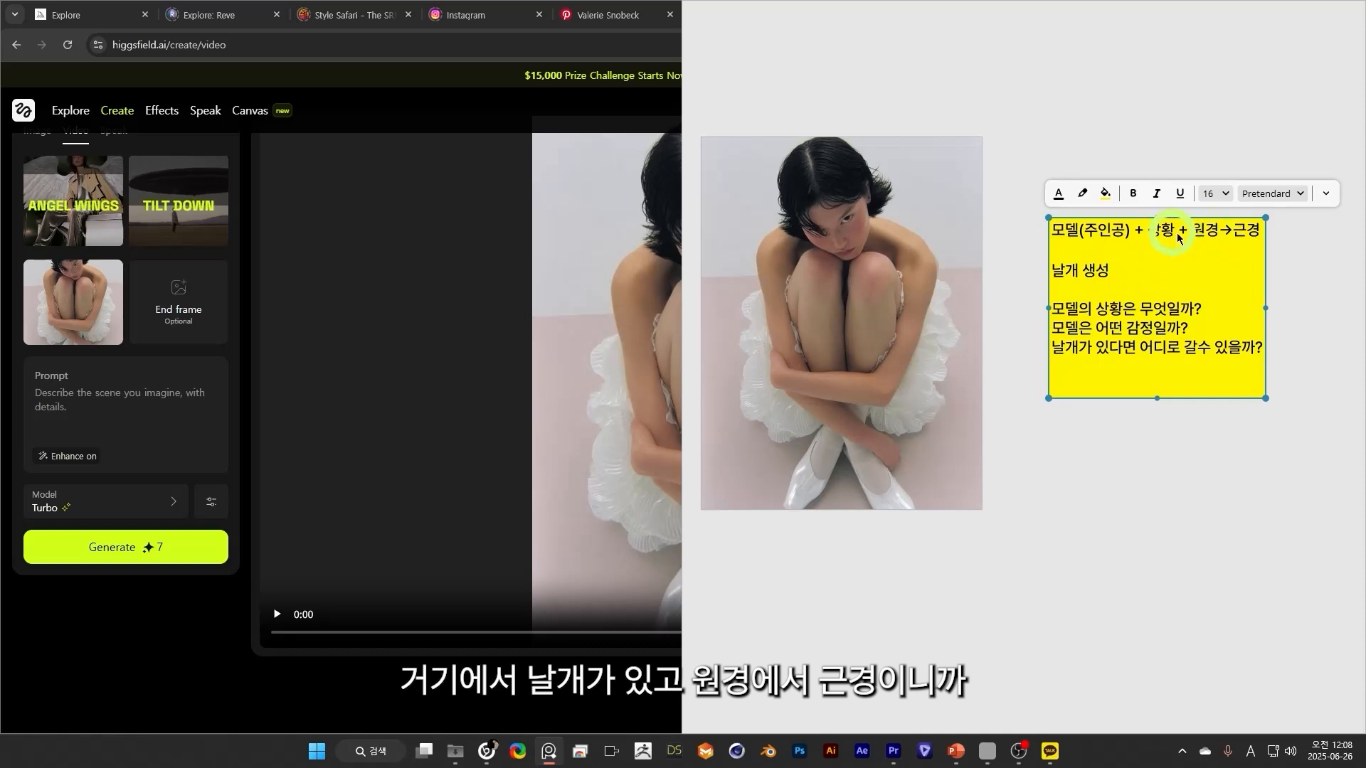
Add "주인공의 실내 공간 → 날개가 펼쳐지며 하늘로 올라간다.", "실내 공간은 어디일까?" and "하늘은 어떤 색일까?" to the note and move it against the image.
click(1120, 384)
text(주인공)
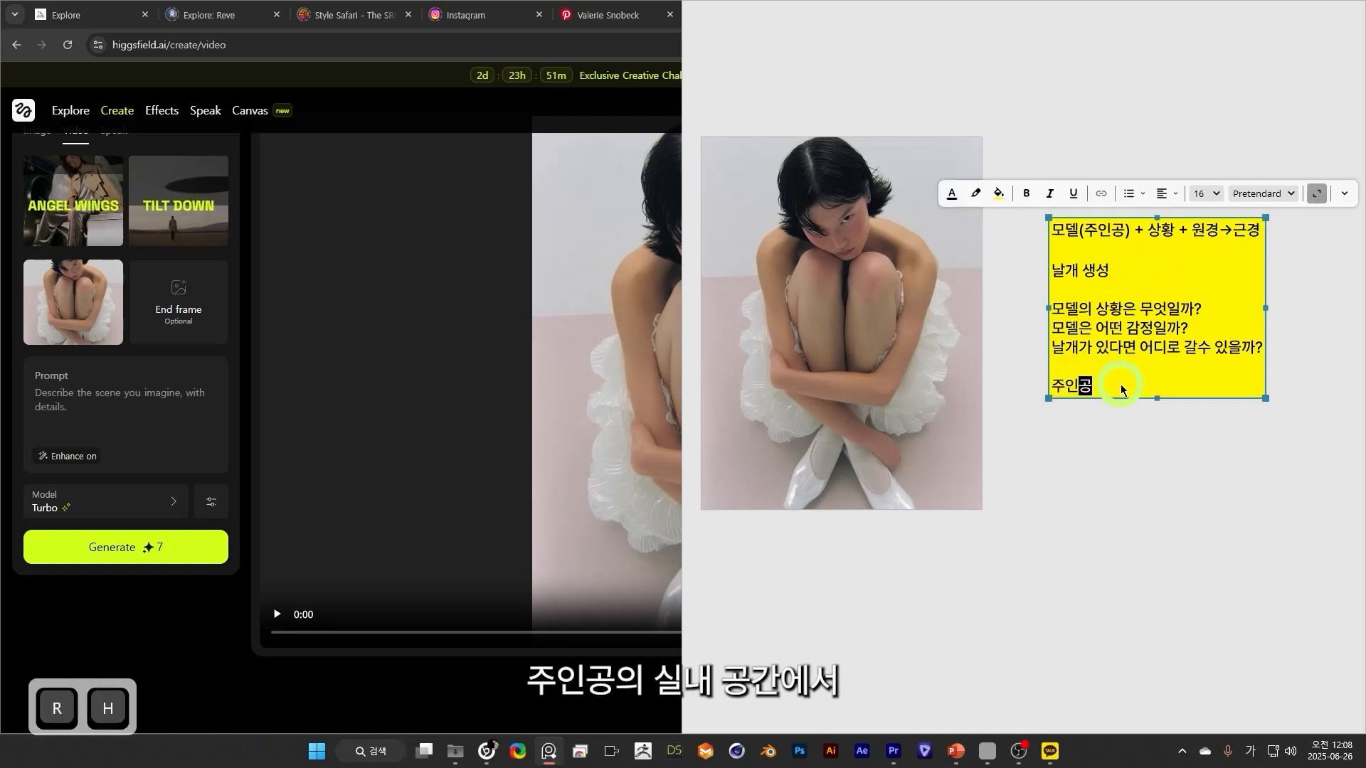
text(의 ㅅ실내 공간 → )
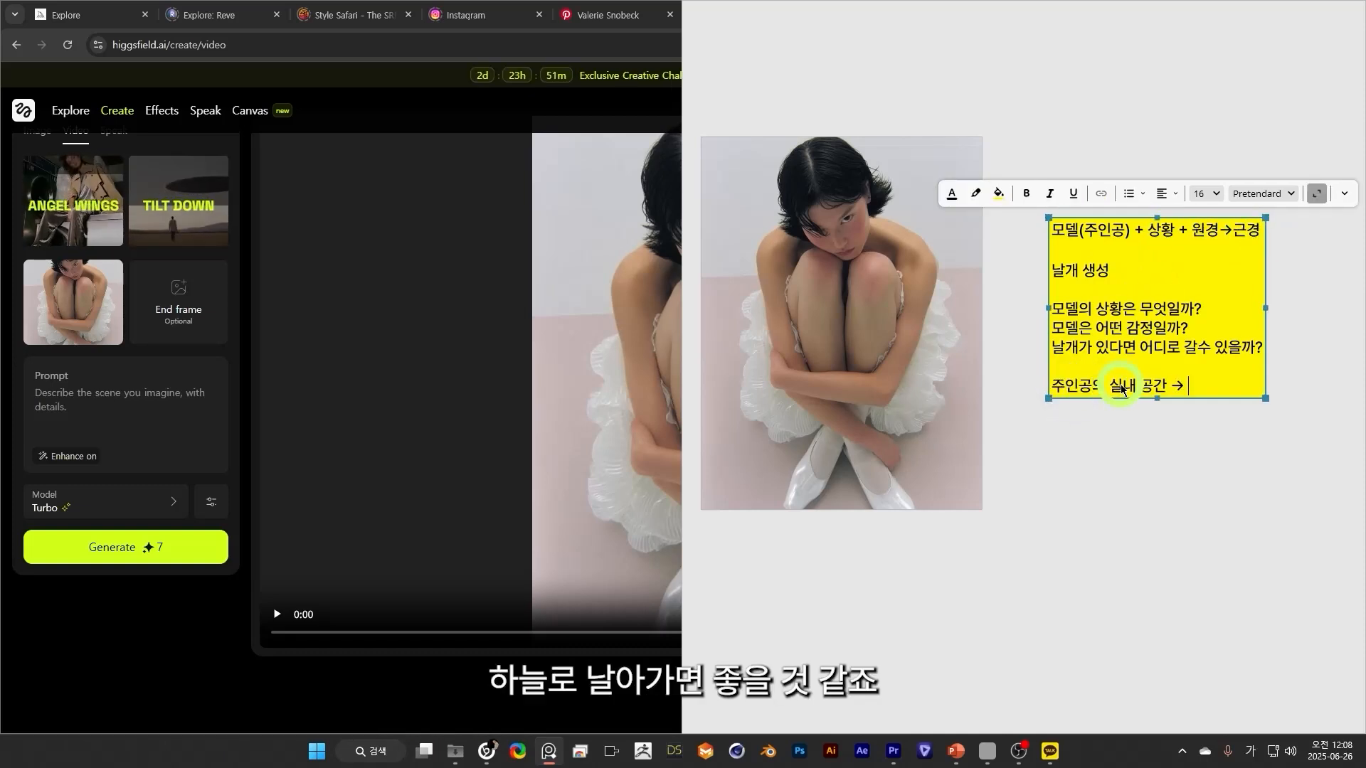
text(날)
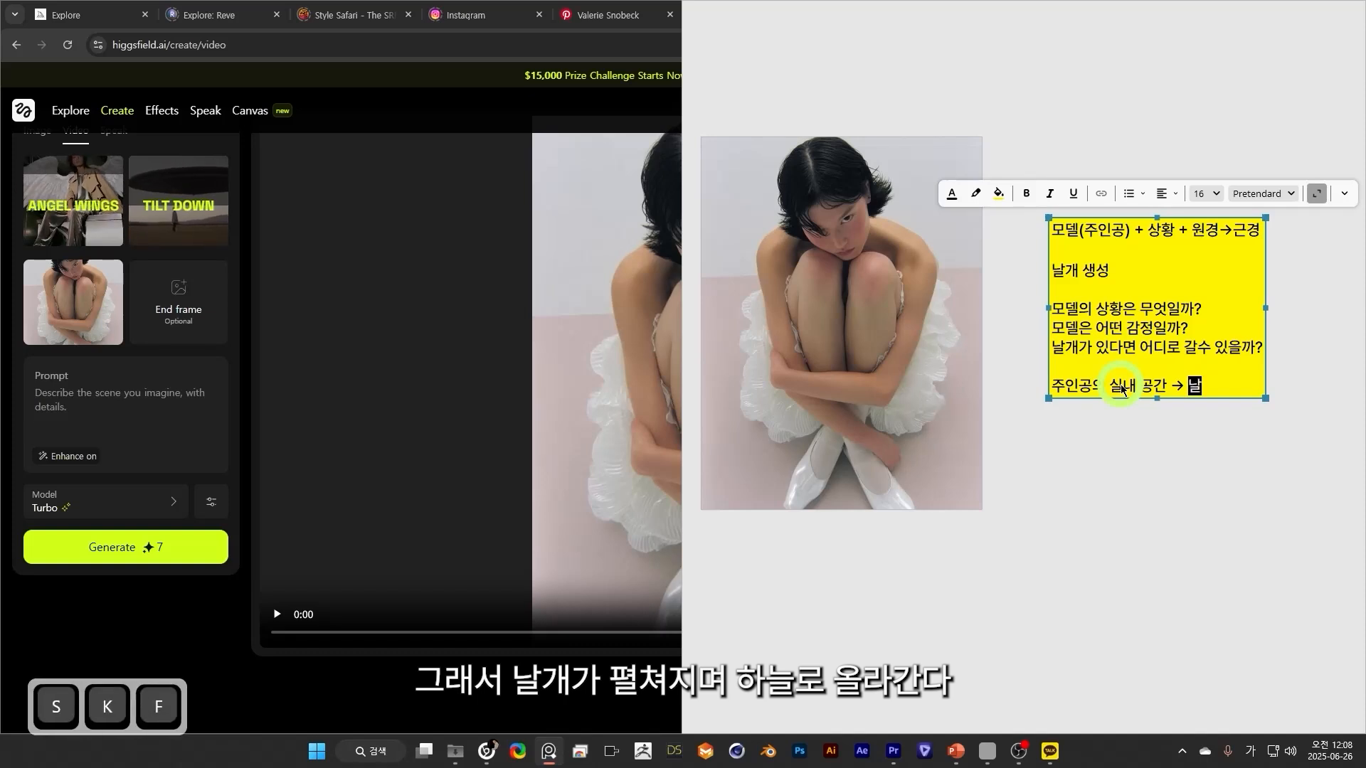
text(개가 펼쳐지며 하늘로 올)
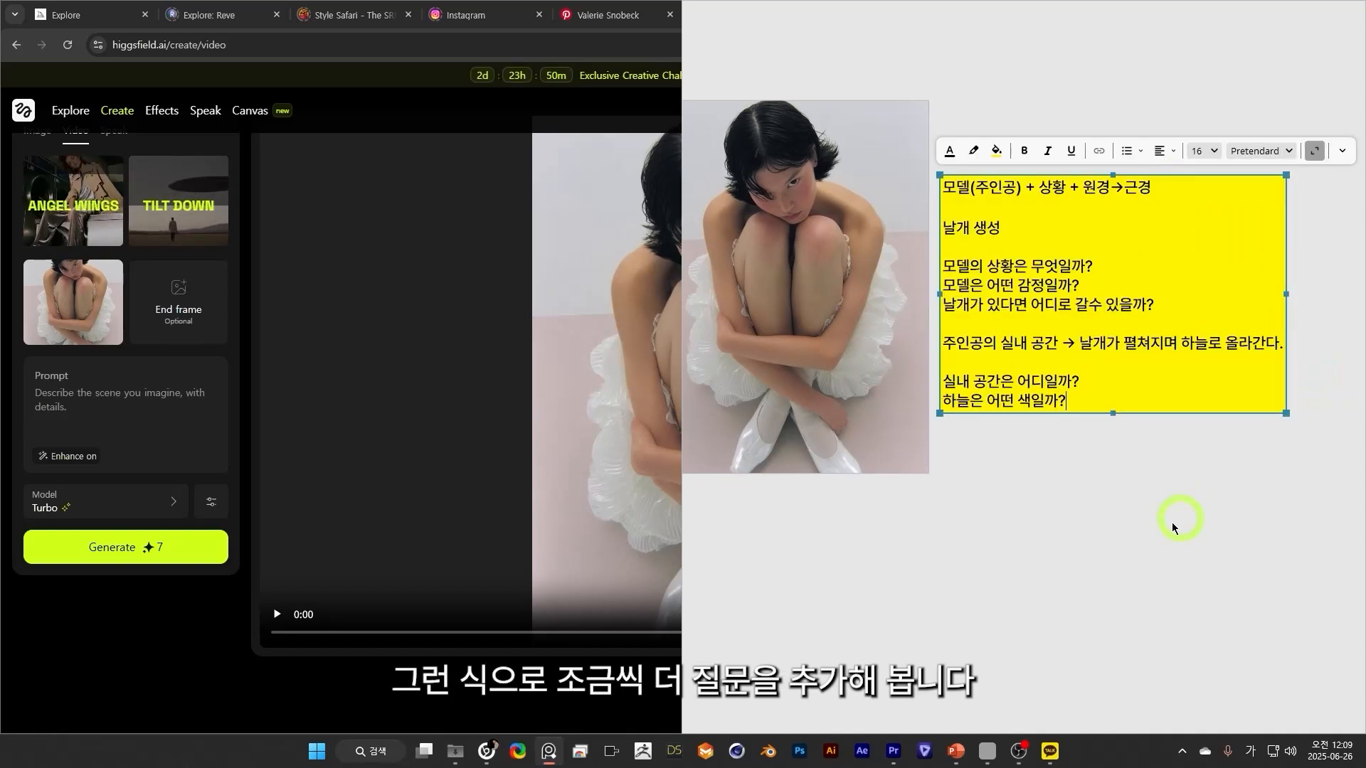
click(1171, 524)
drag(1004, 230, 1001, 155)
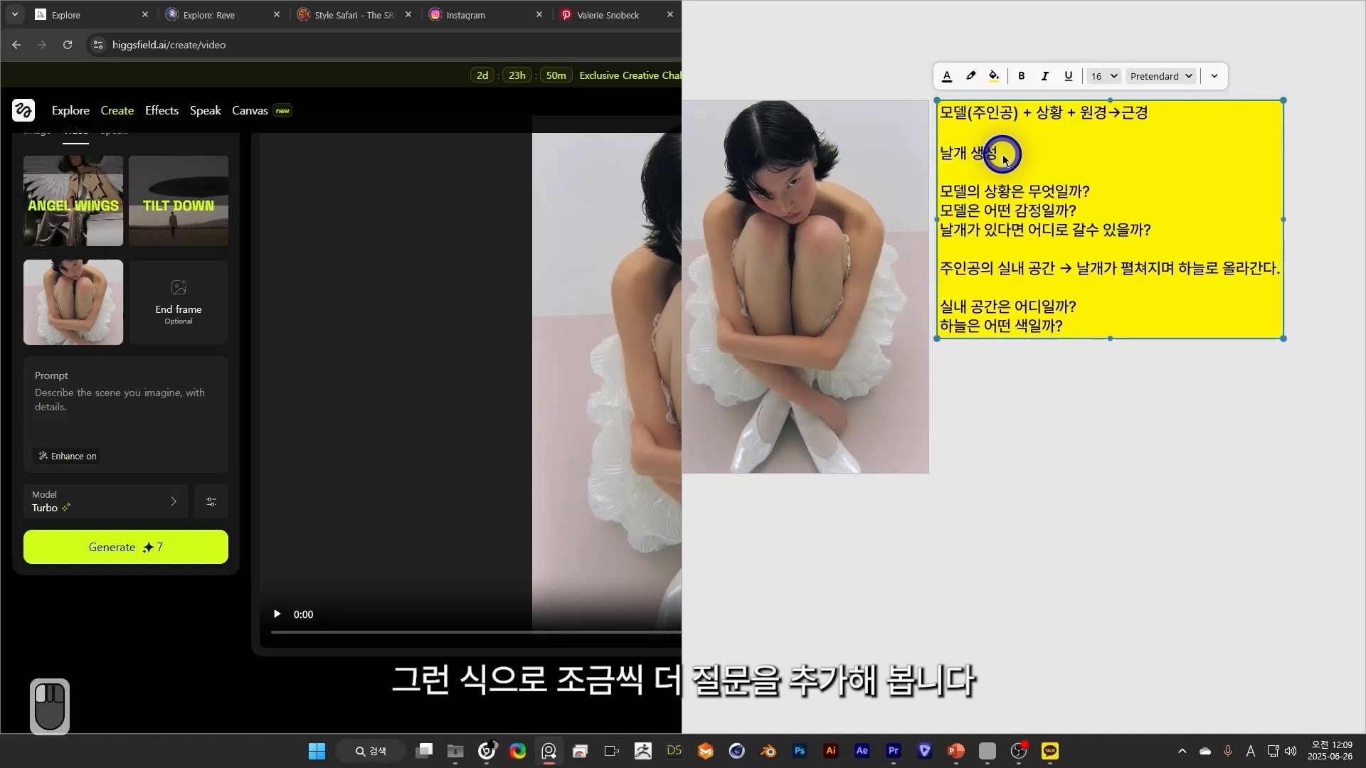
drag(1075, 442, 1129, 468)
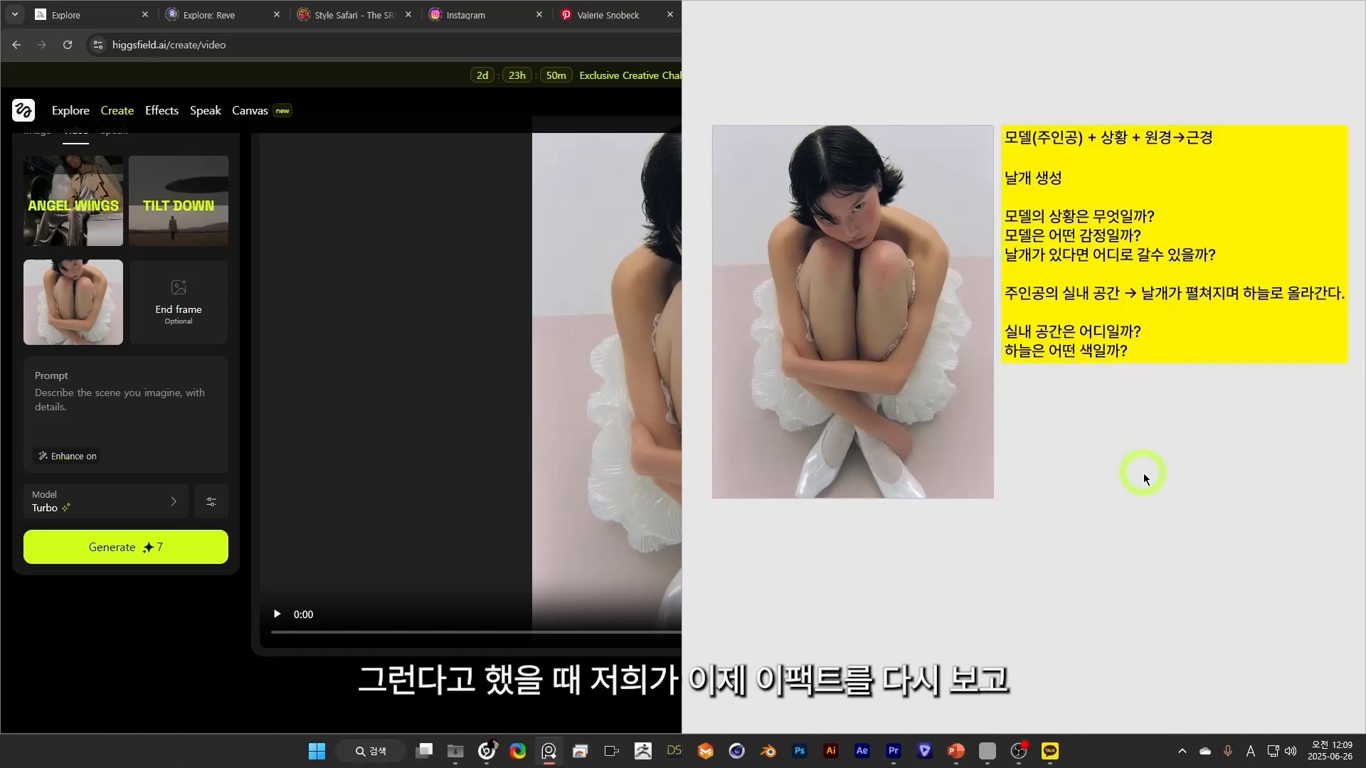
Open the Higgsfield visual effects gallery and shrink the browser window so the note board shows beside it.
click(163, 112)
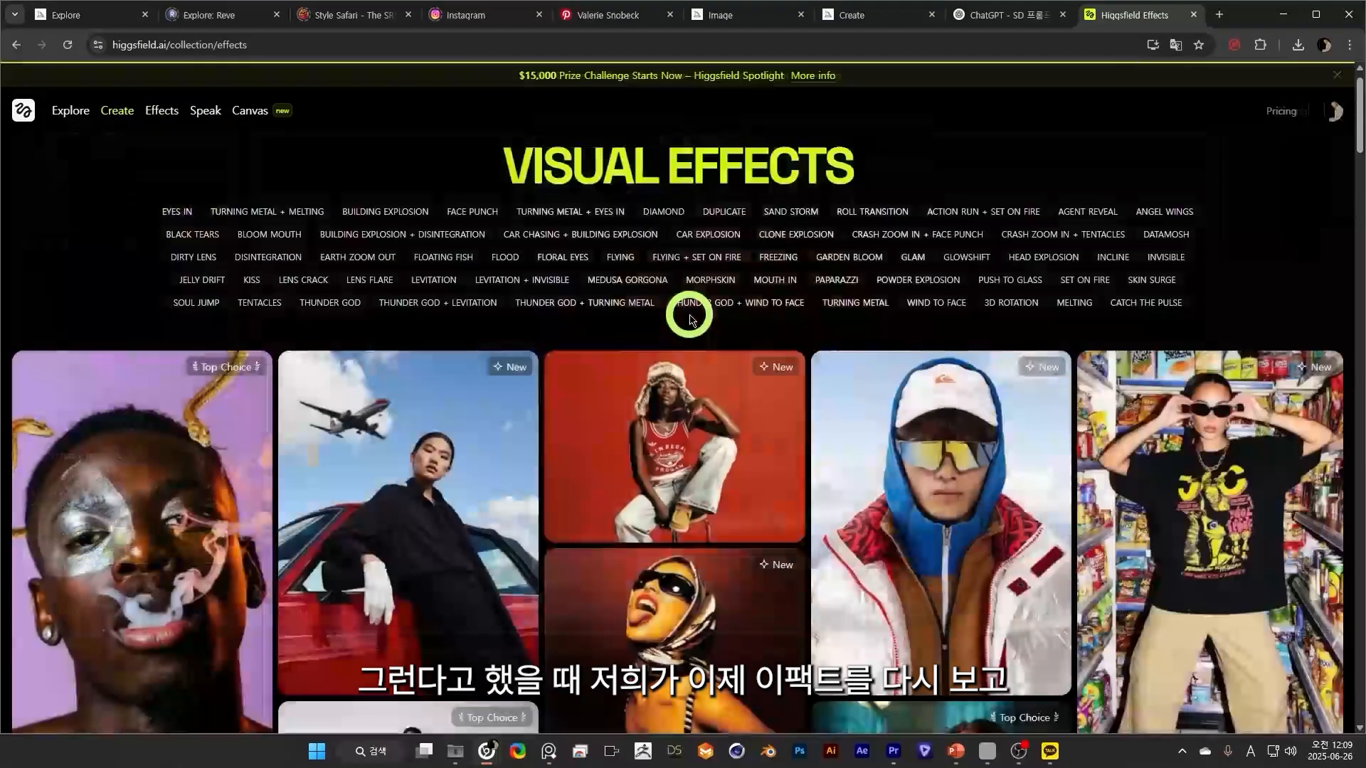
scroll(782, 355, down, 3)
scroll(497, 372, up, 3)
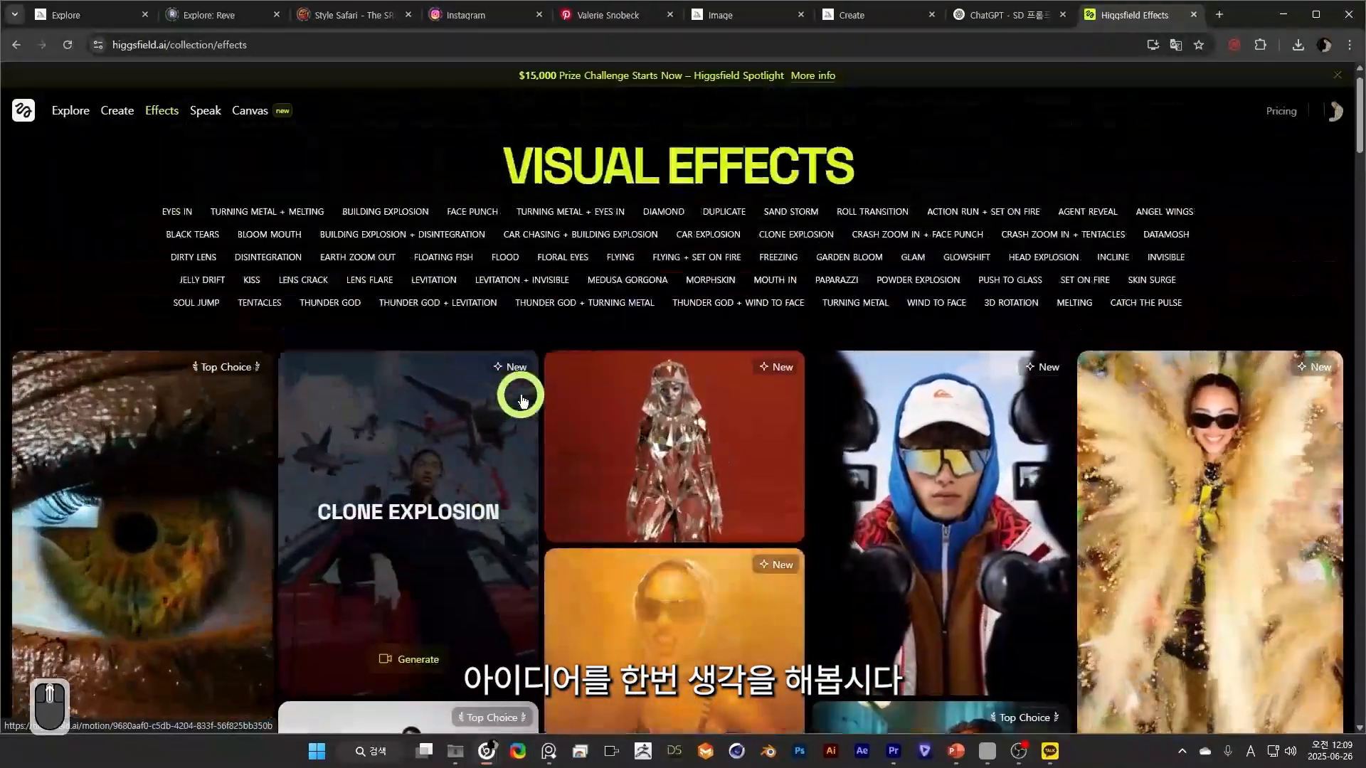
click(1315, 14)
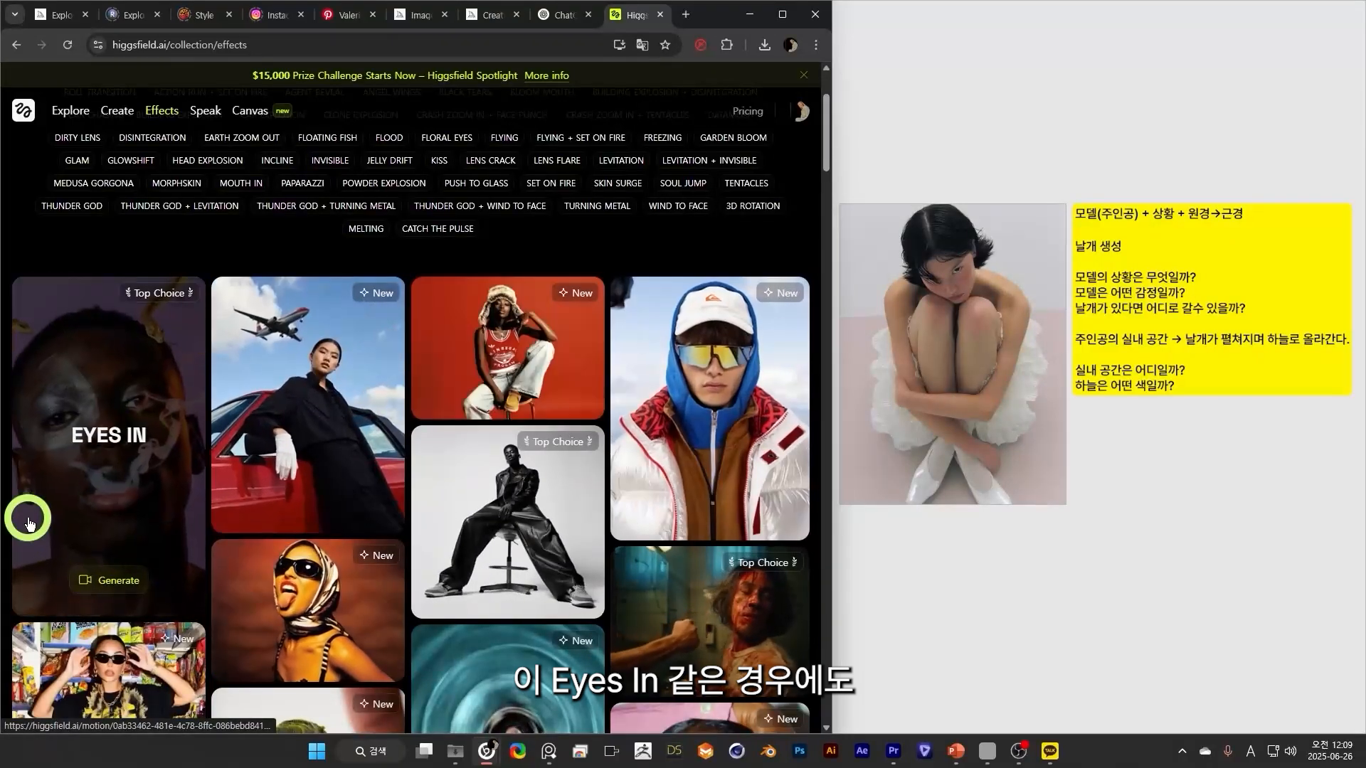
Add a new last line to the note reading "아이즈인 효과 → 클로즈업에서 눈으로 빨려들어간다 →".
click(1091, 429)
click(1216, 381)
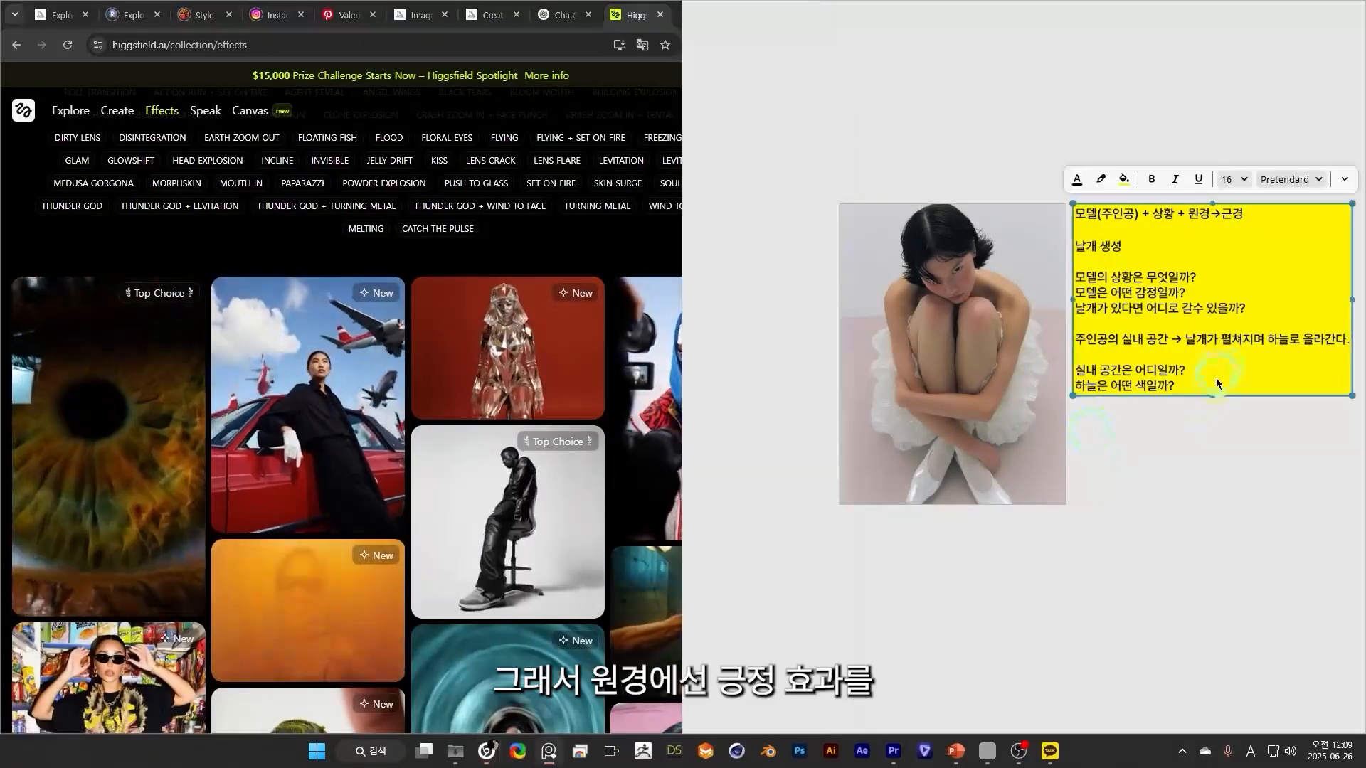
click(1229, 392)
key(shift+Return)
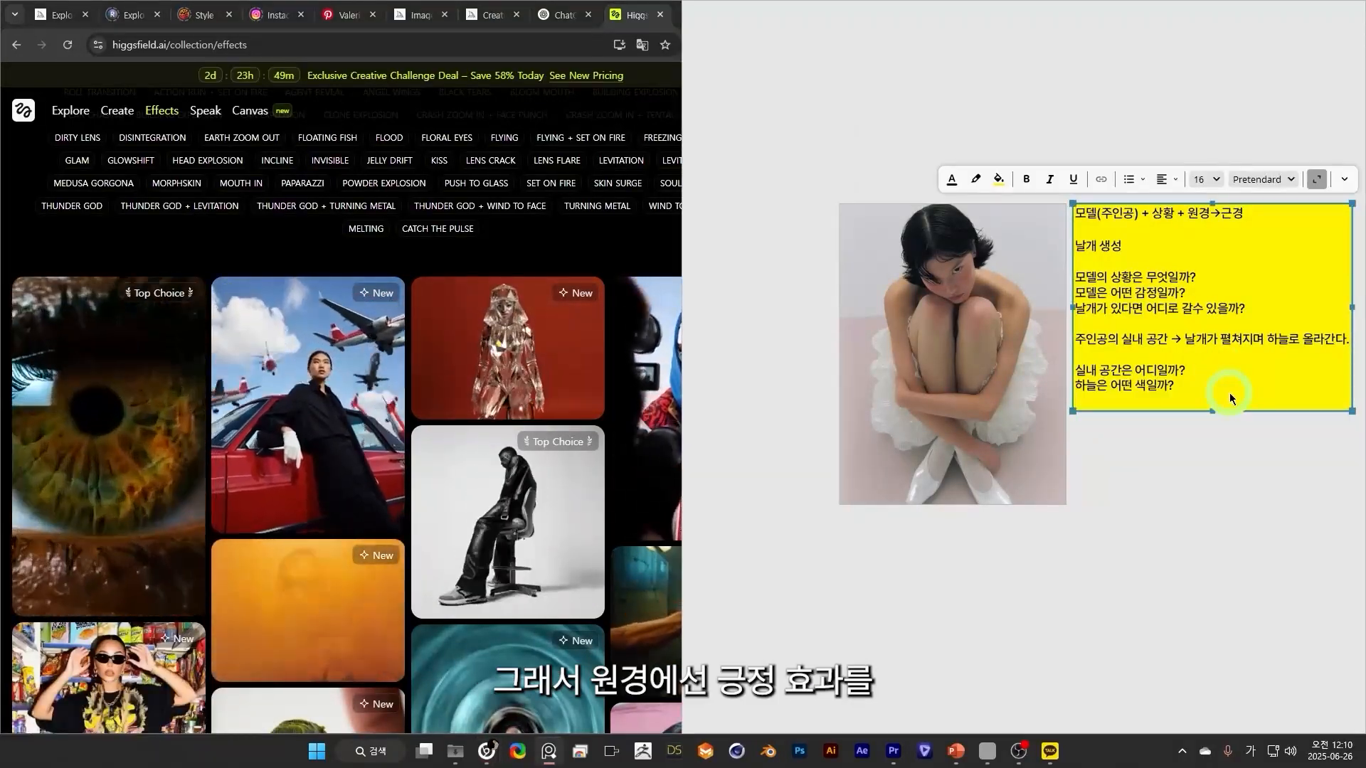
text(아이즈인 효과 →)
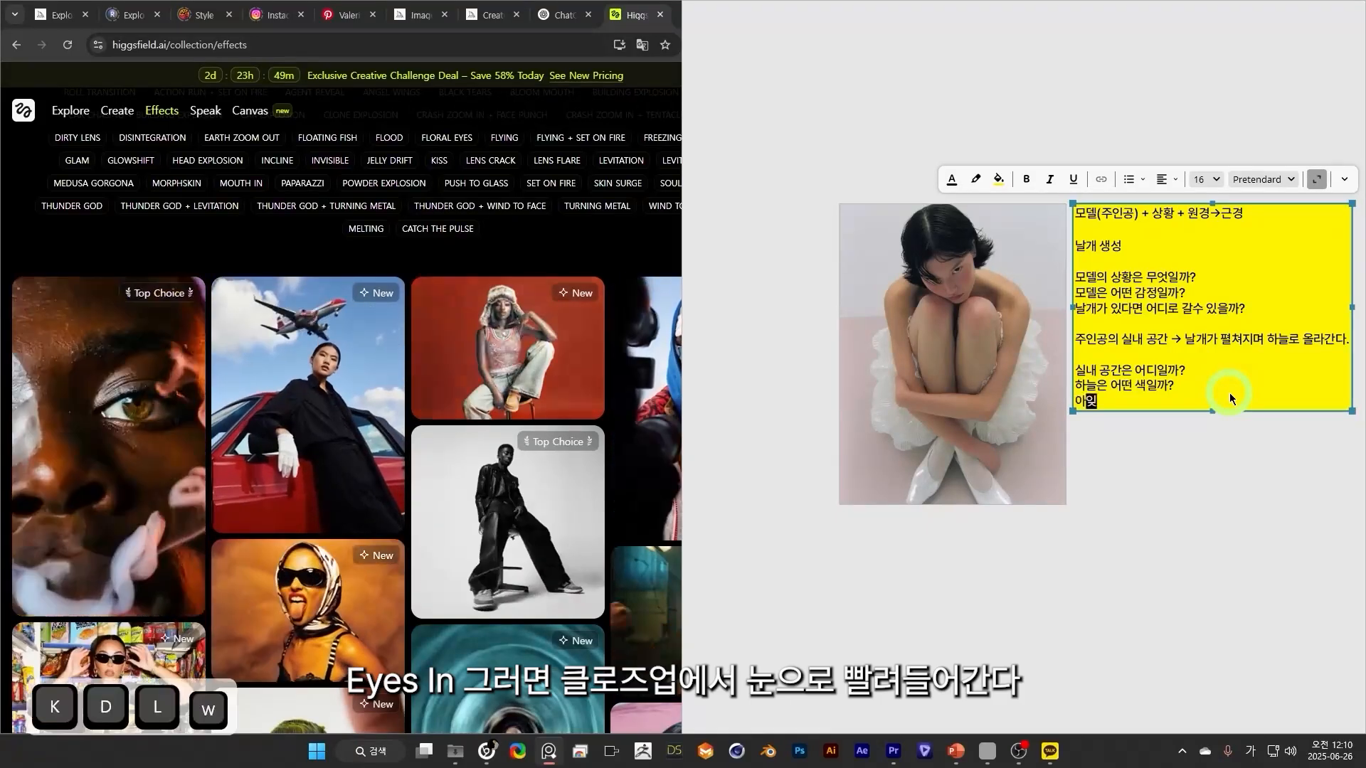
text( 클)
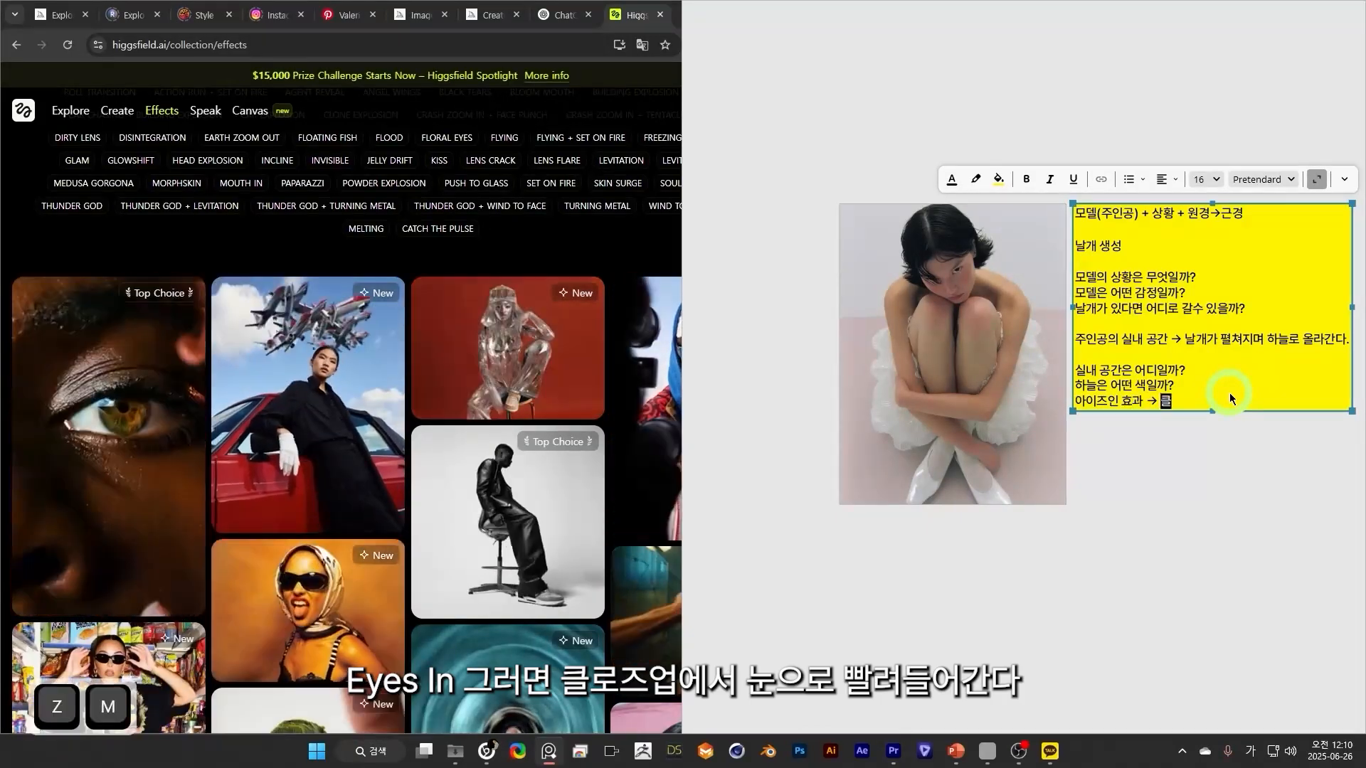
text(로즈업에서 눈으로 빨려)
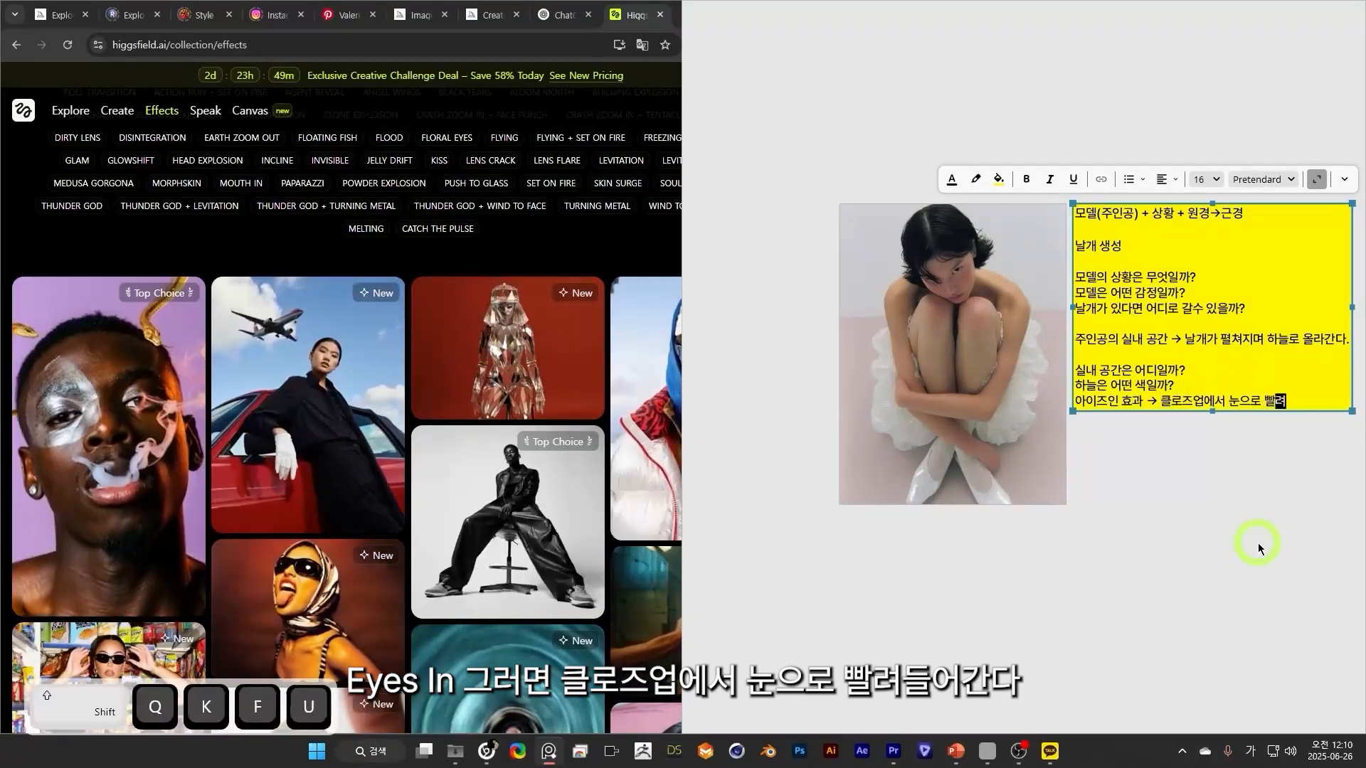
text(들어간다 →새로운 세상이 펼ㅊ)
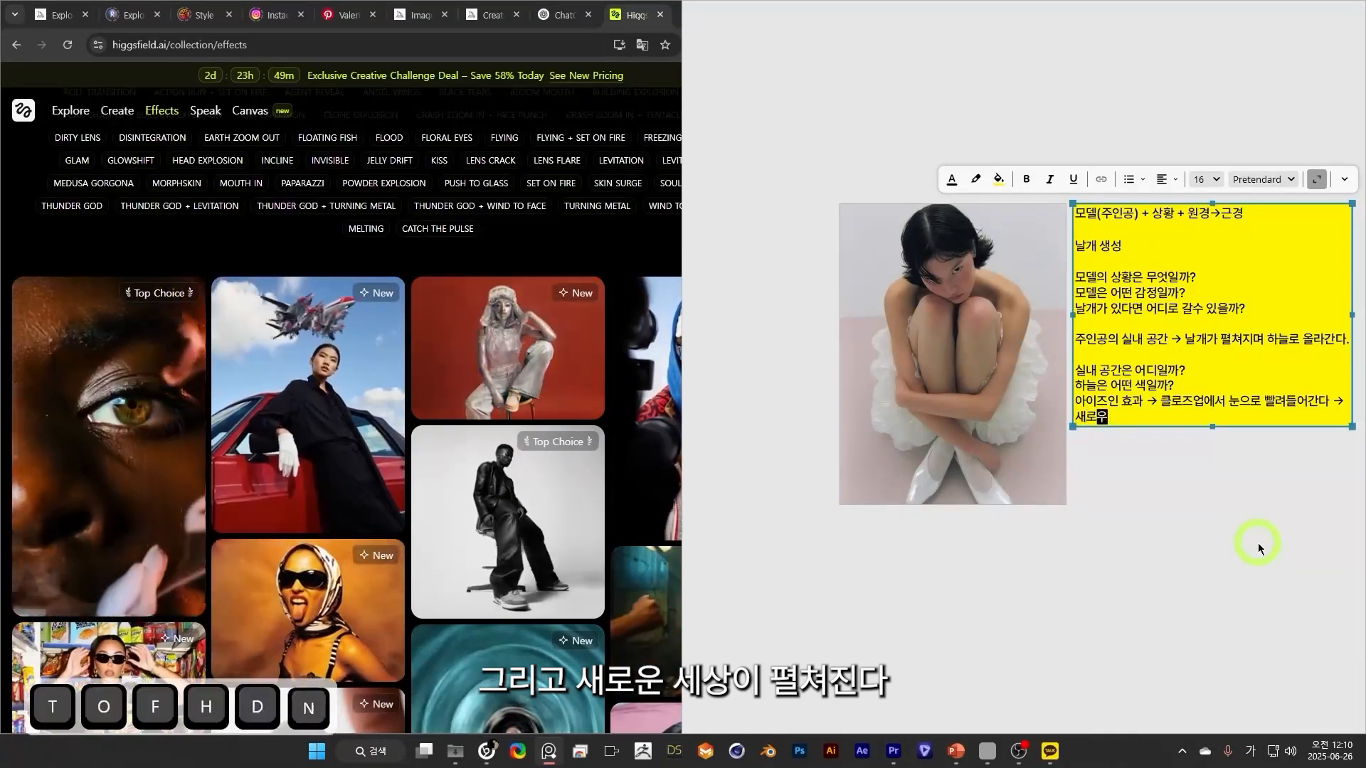
text(쳐진다 → 하)
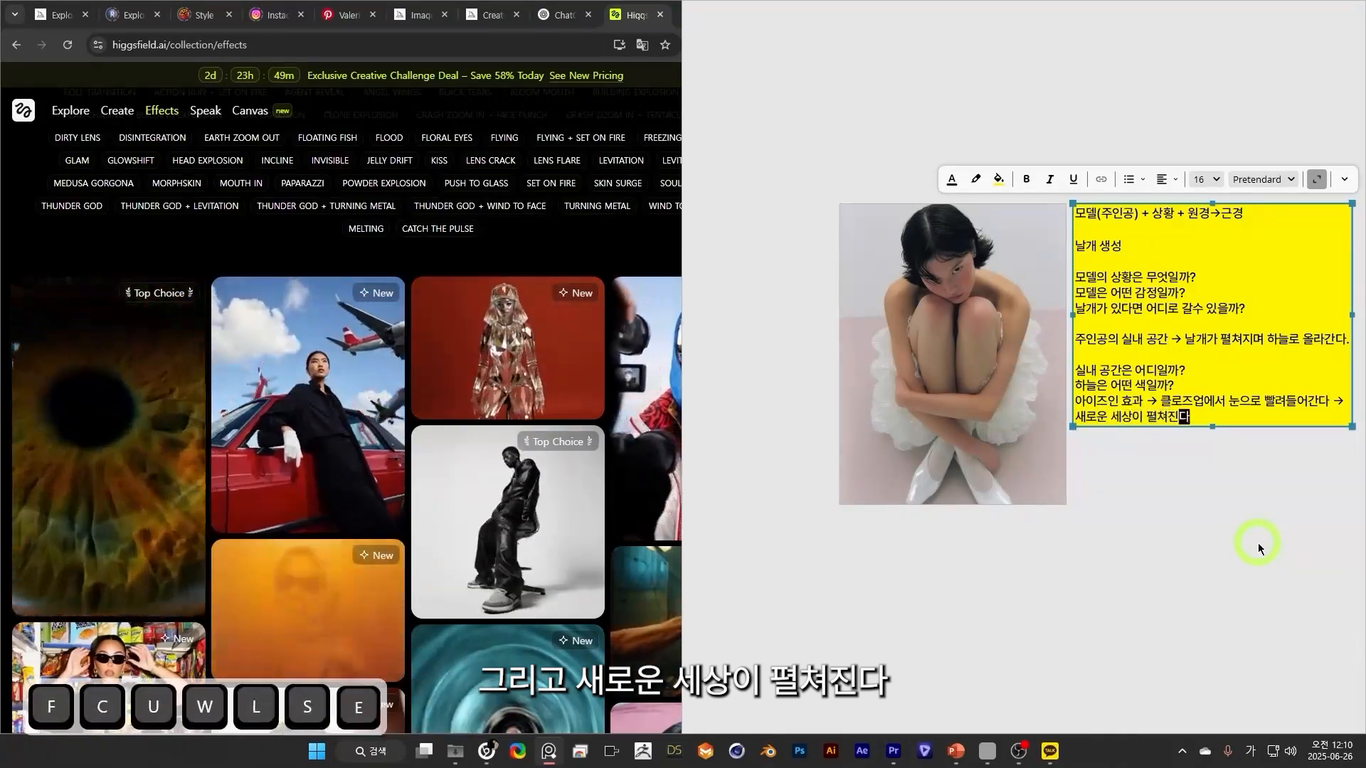
Continue the note's last line with "새로운 세상이 펼쳐진다 → 날개 → 하늘 펼쳐짐".
key(BackSpace)
key(BackSpace)
text(날개 → 하늘 펼쳐짐)
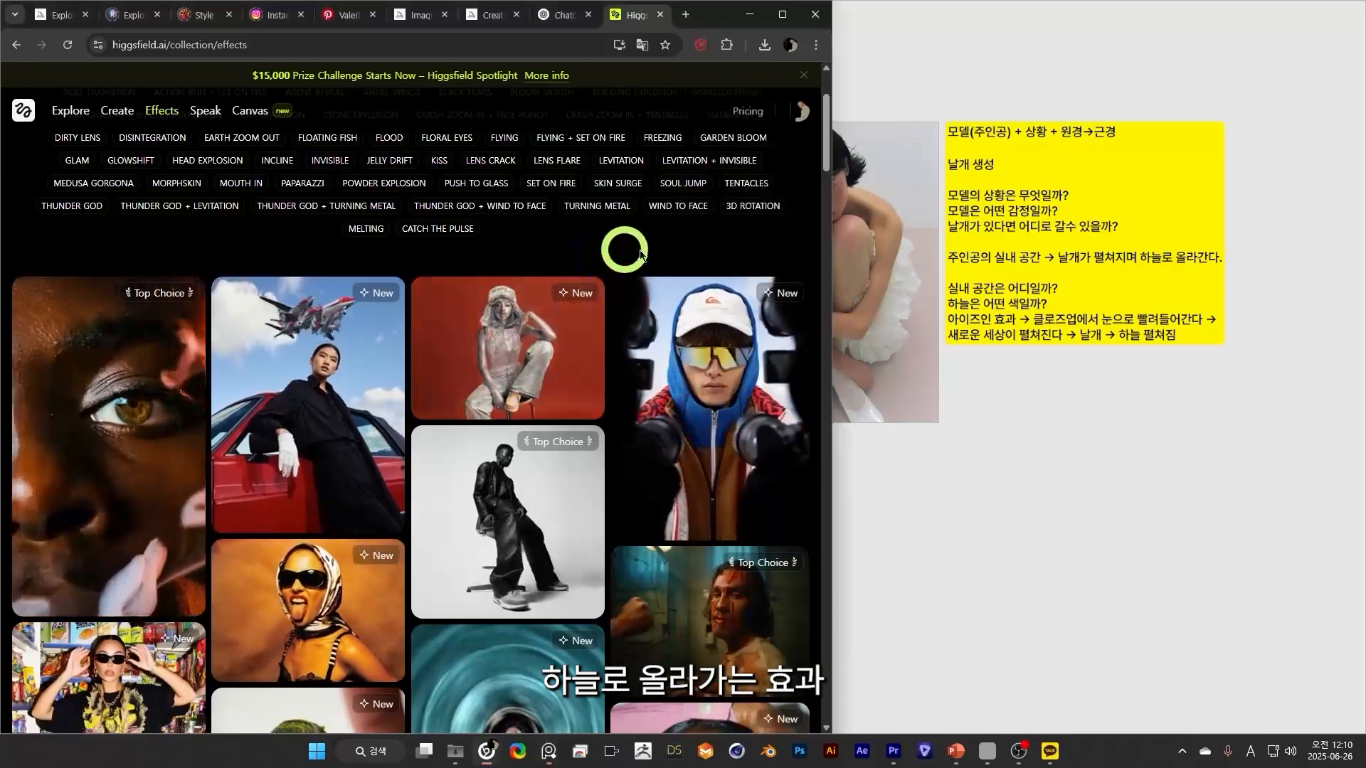
Browse the visual effects gallery for effects that make the subject rise or fly into the sky.
scroll(640, 320, down, 4)
scroll(707, 386, up, 3)
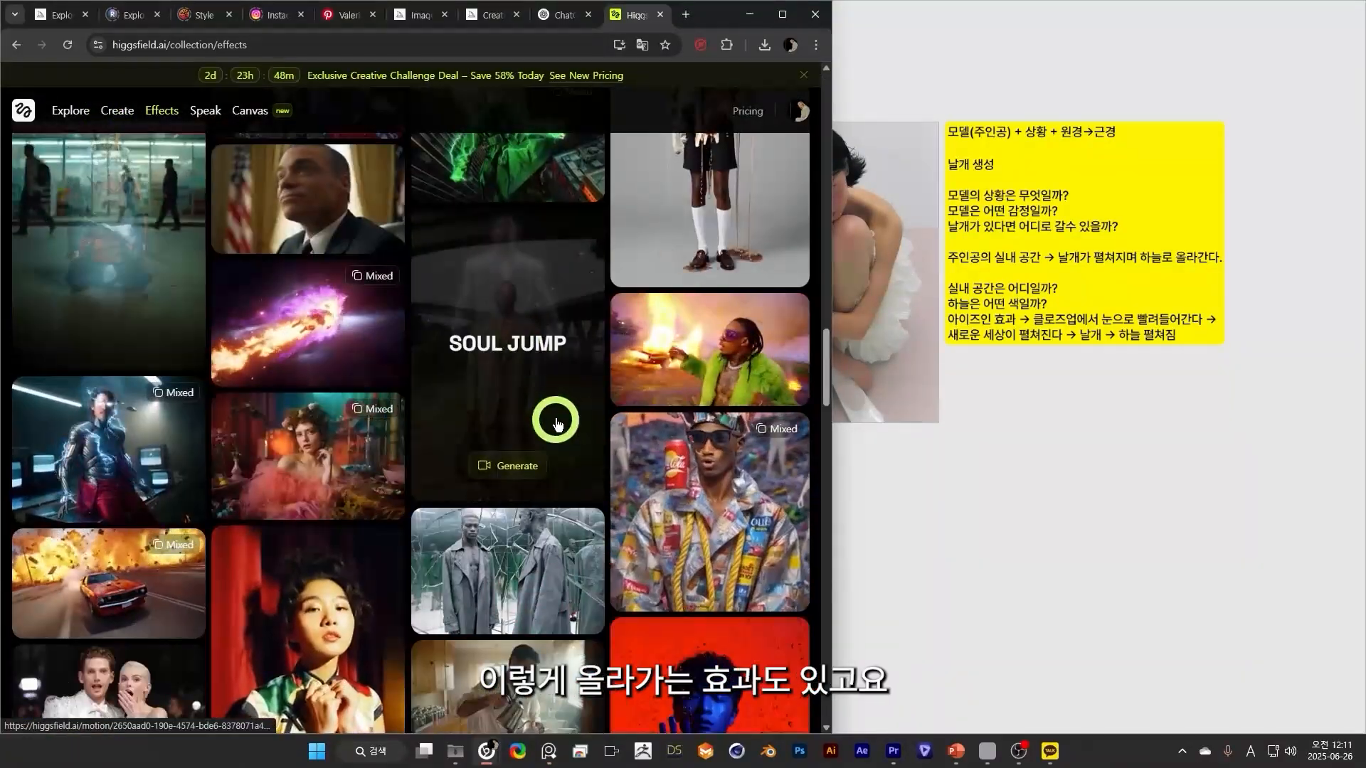
scroll(616, 525, down, 10)
scroll(616, 525, down, 6)
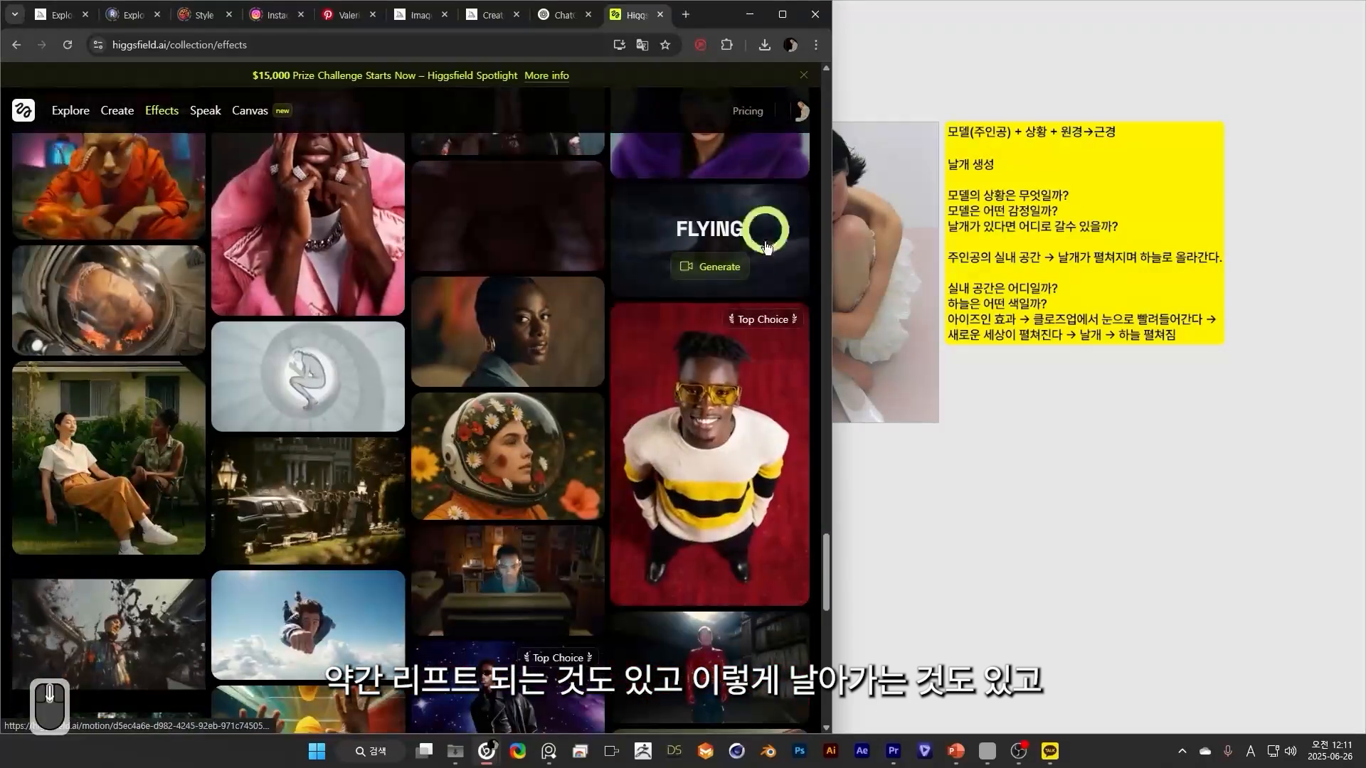
scroll(710, 249, up, 1)
scroll(670, 472, down, 4)
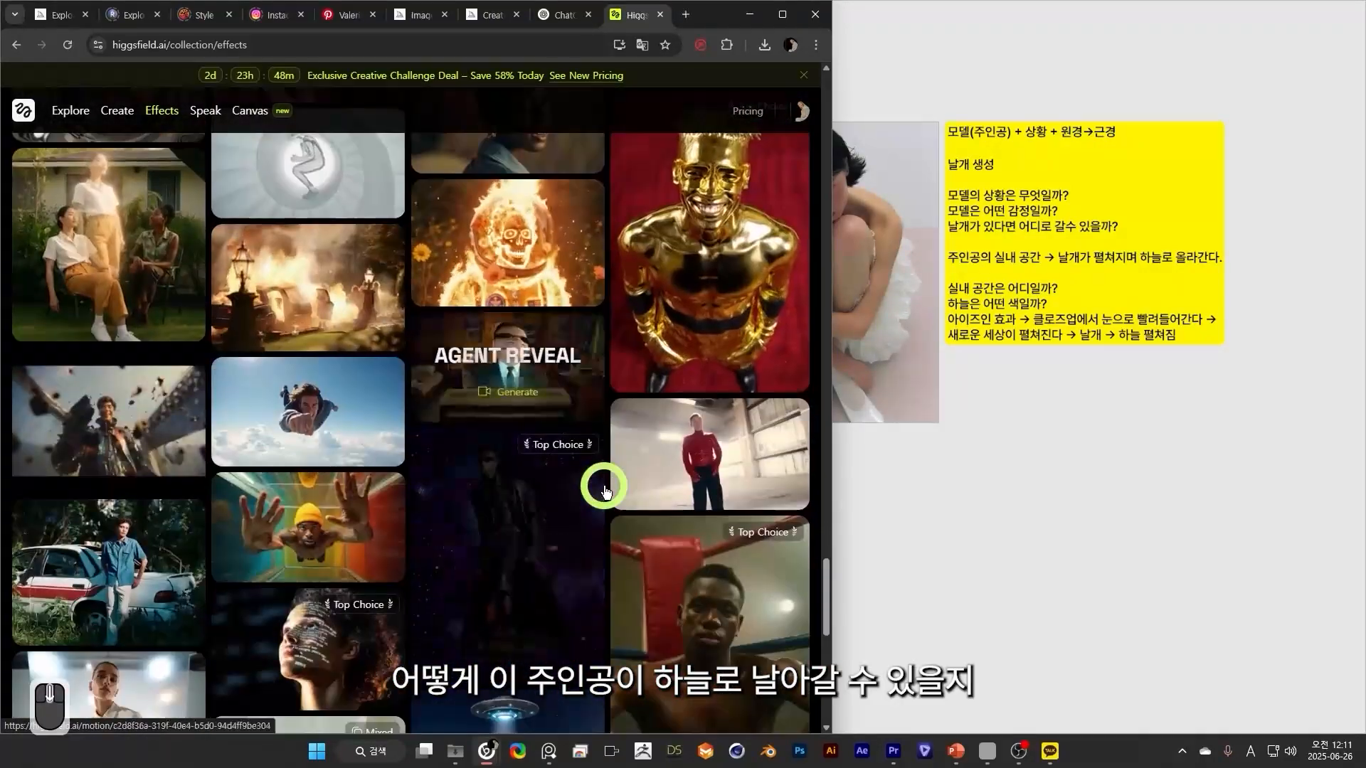
scroll(605, 426, down, 3)
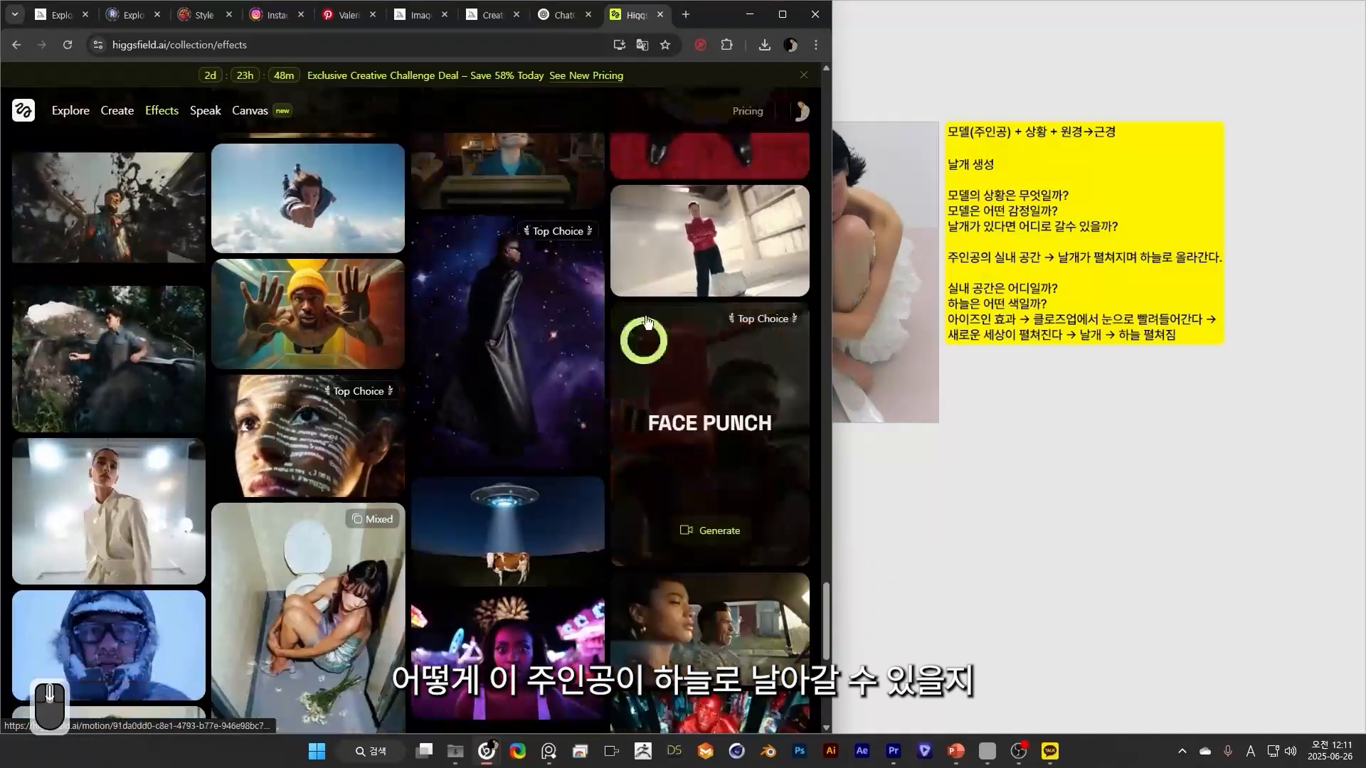
scroll(701, 494, down, 1)
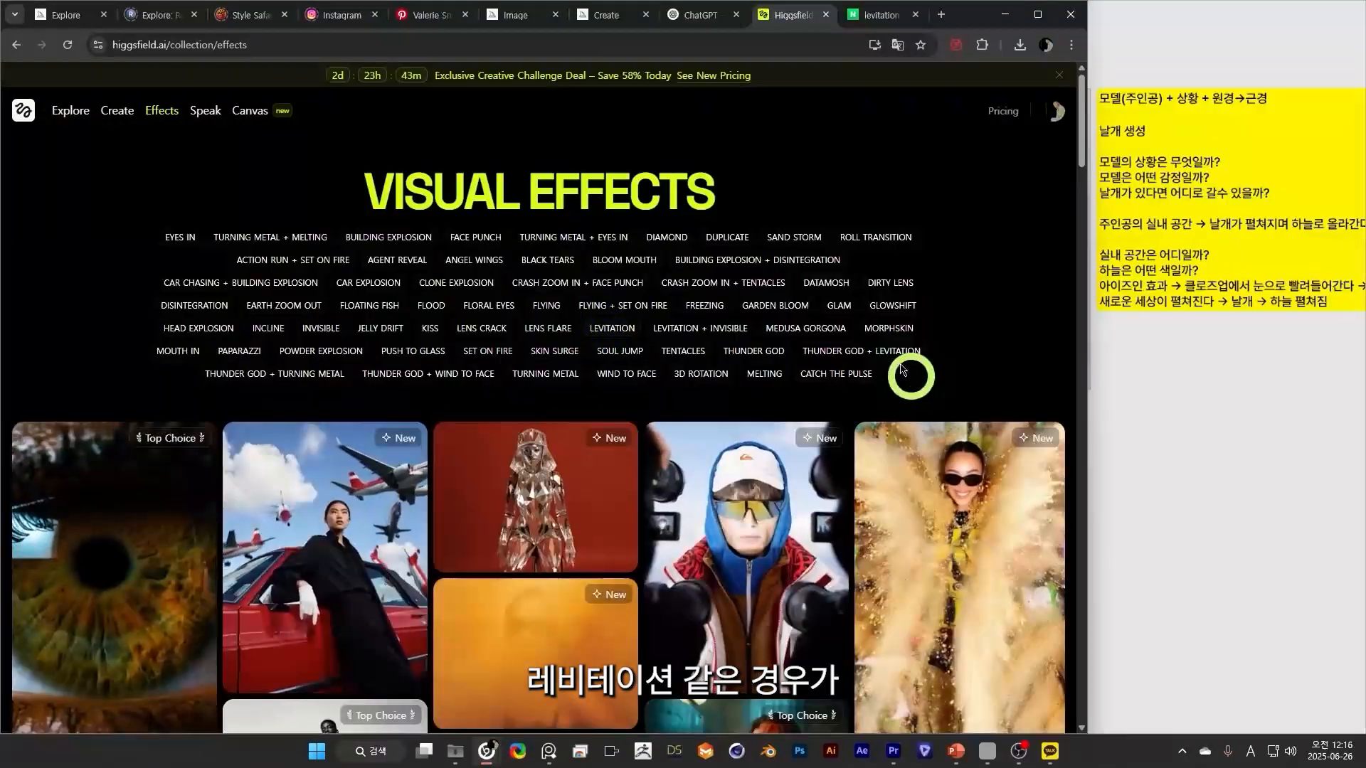
Open the Levitation effect's page and highlight its description and title to read them.
click(908, 375)
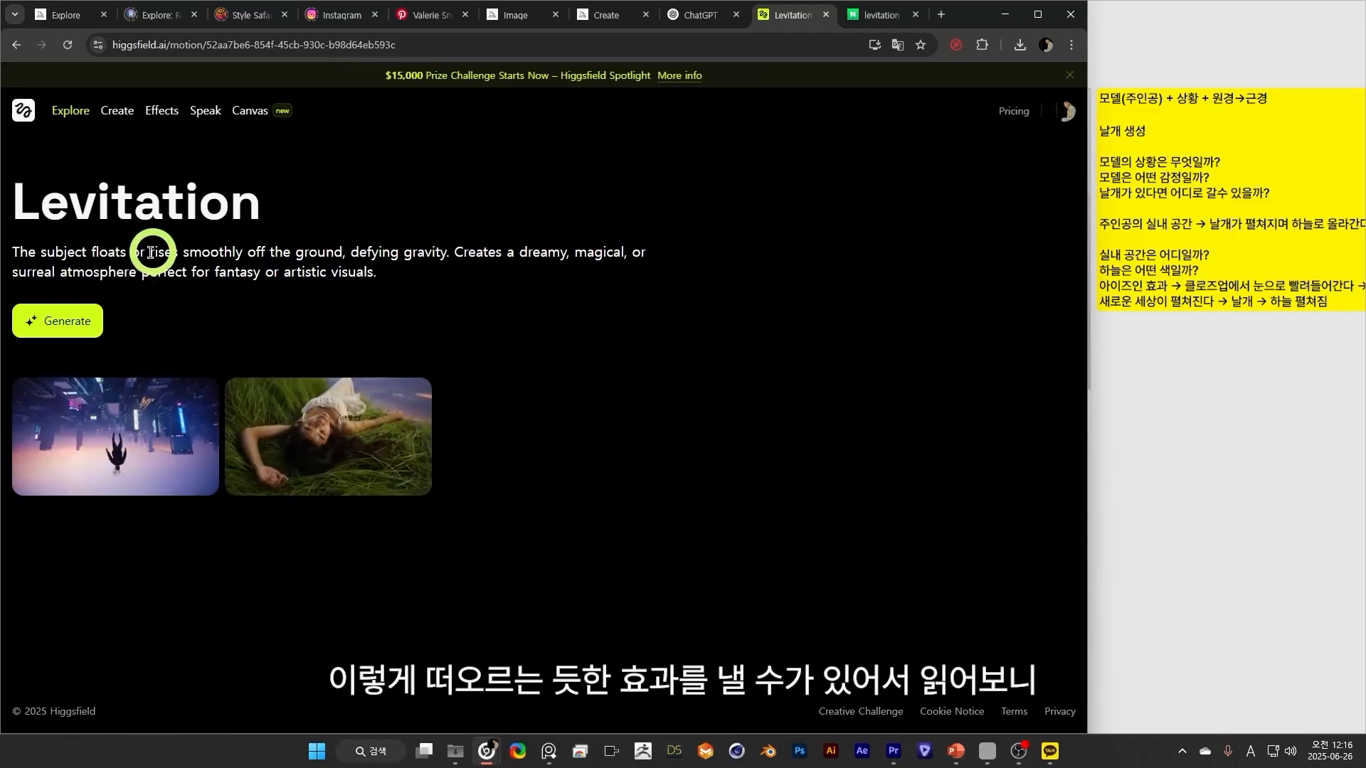
drag(273, 252, 662, 283)
drag(298, 210, 9, 190)
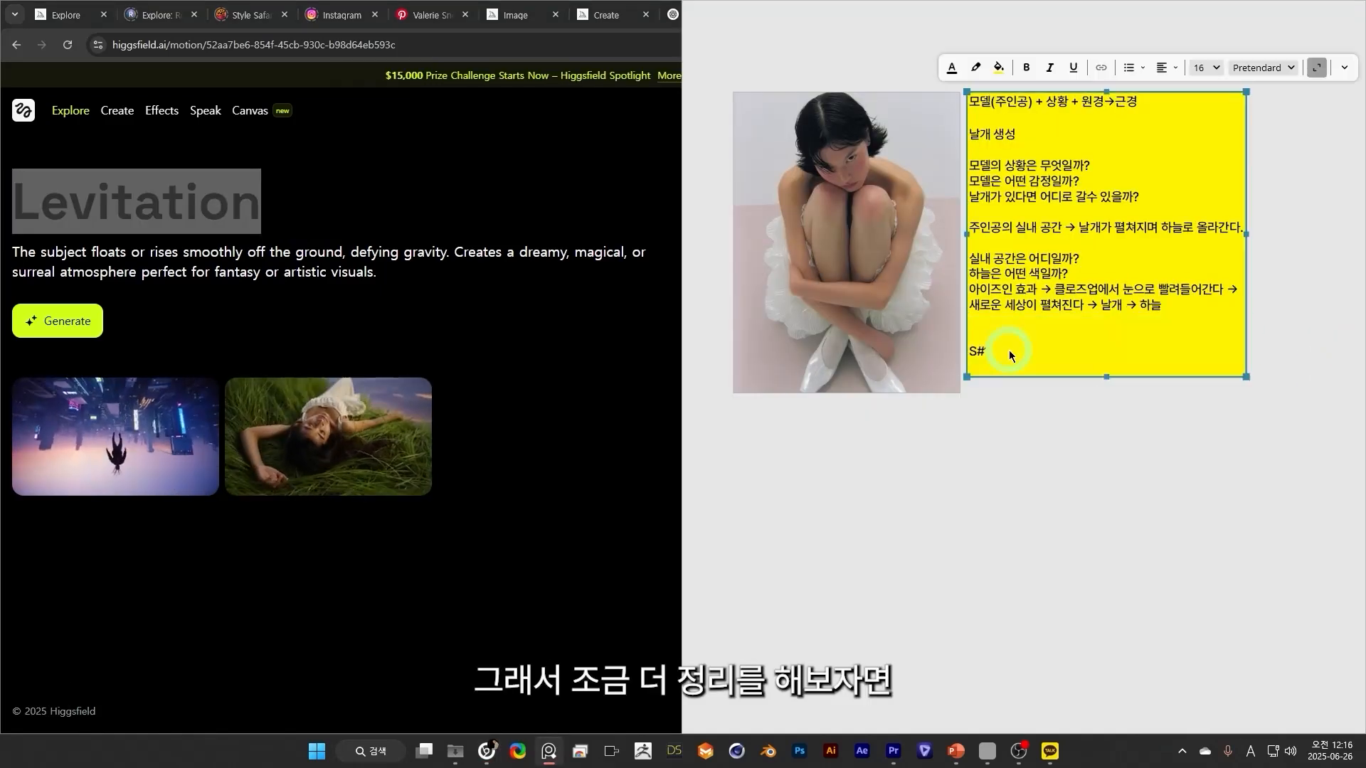
Complete the scene heading as "S#1" and add the line "트랜지션: 아이즈인/레비테이션" above it in the yellow note.
text(1)
key(Return)
key(Up)
text(d)
key(BackSpace)
text(트랜지션 아잊)
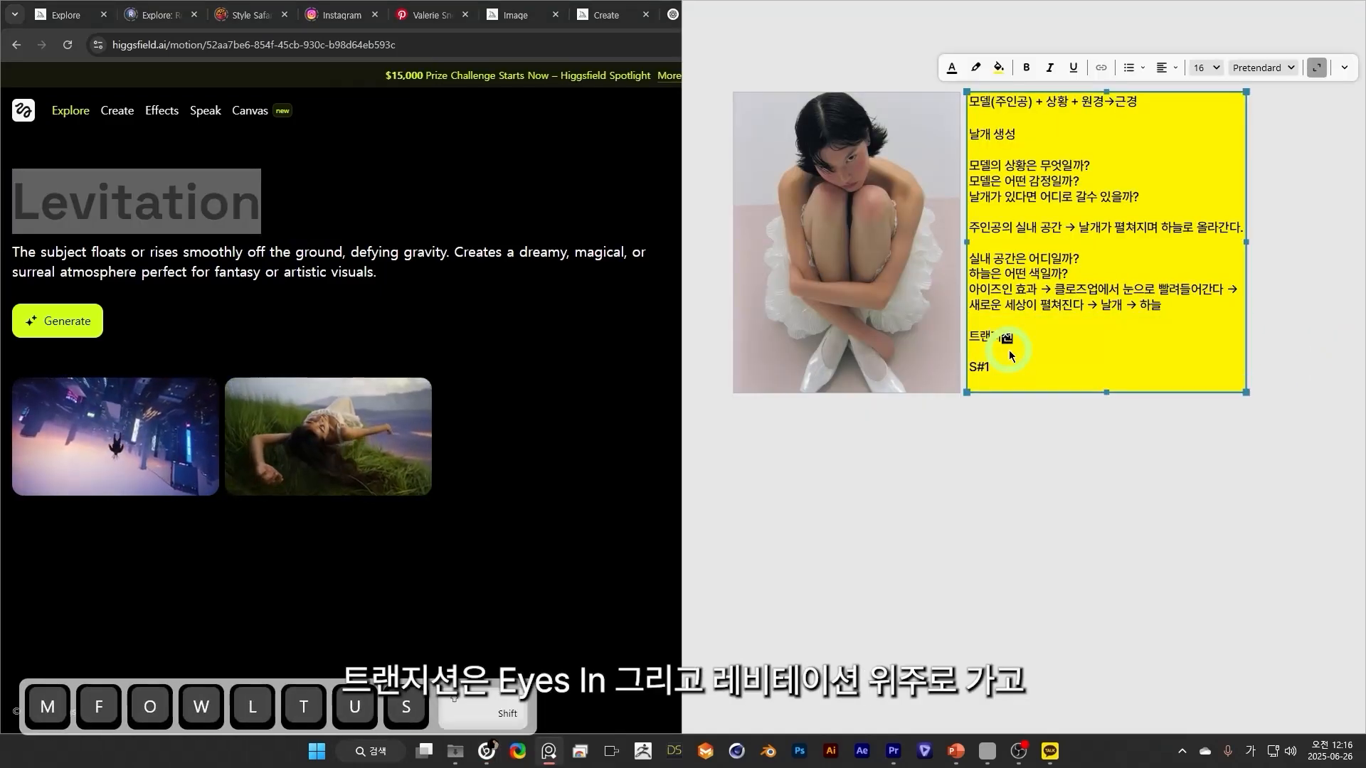
text(즈인/레비테이션)
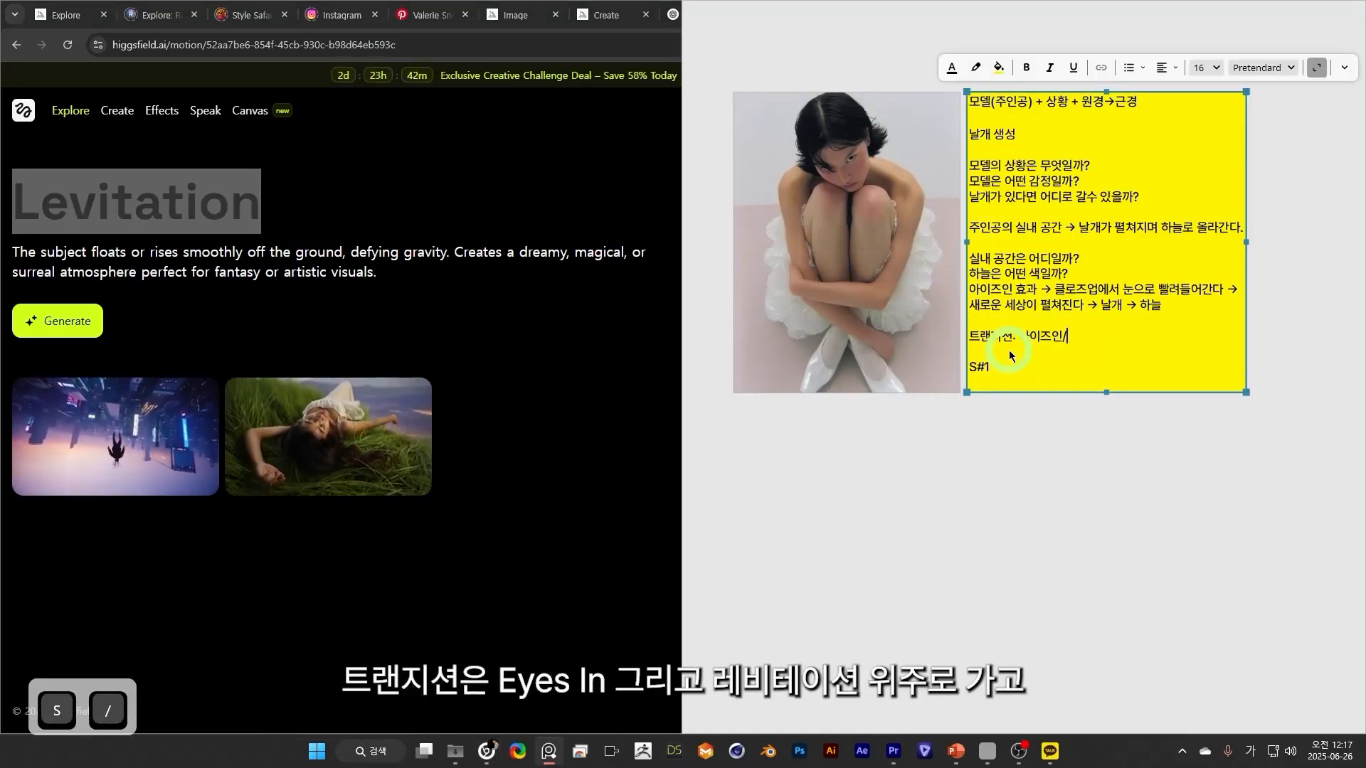
Append "+ 카메라 모션" to the transition line and insert a blank line below it.
click(1138, 359)
click(1139, 338)
text(+)
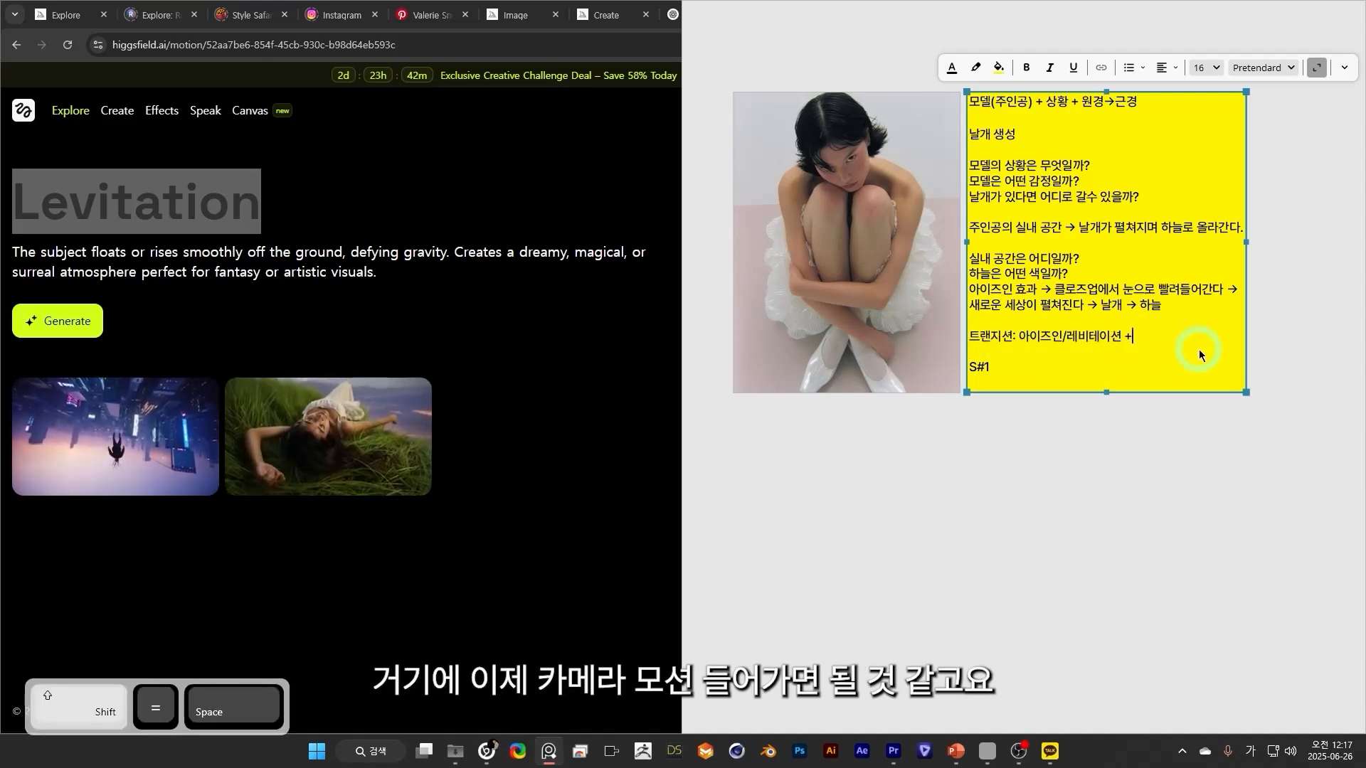
text( 카메라 모션)
key(Return)
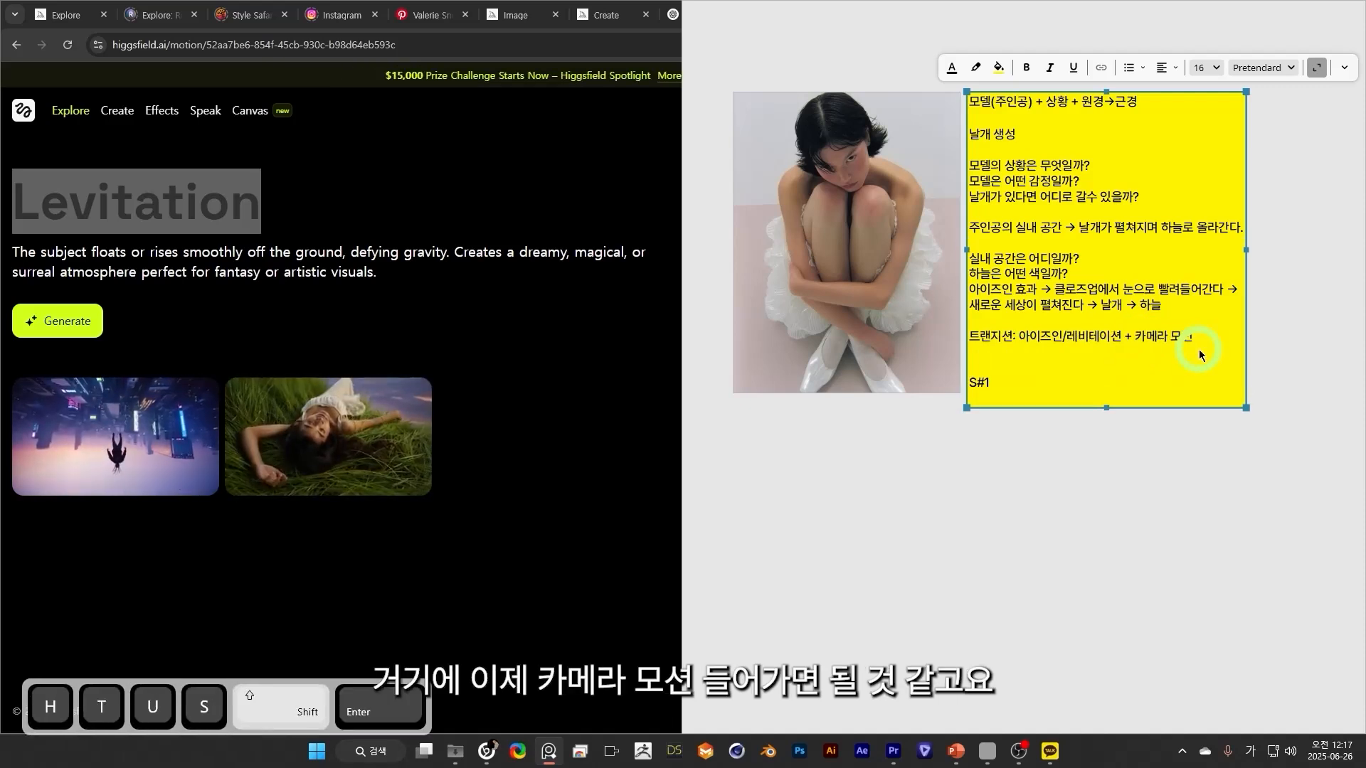
Answer the indoor-space question in the note with "발레코어→ 리본이 가득한 핑크색 카페트 거실".
drag(1015, 260, 989, 265)
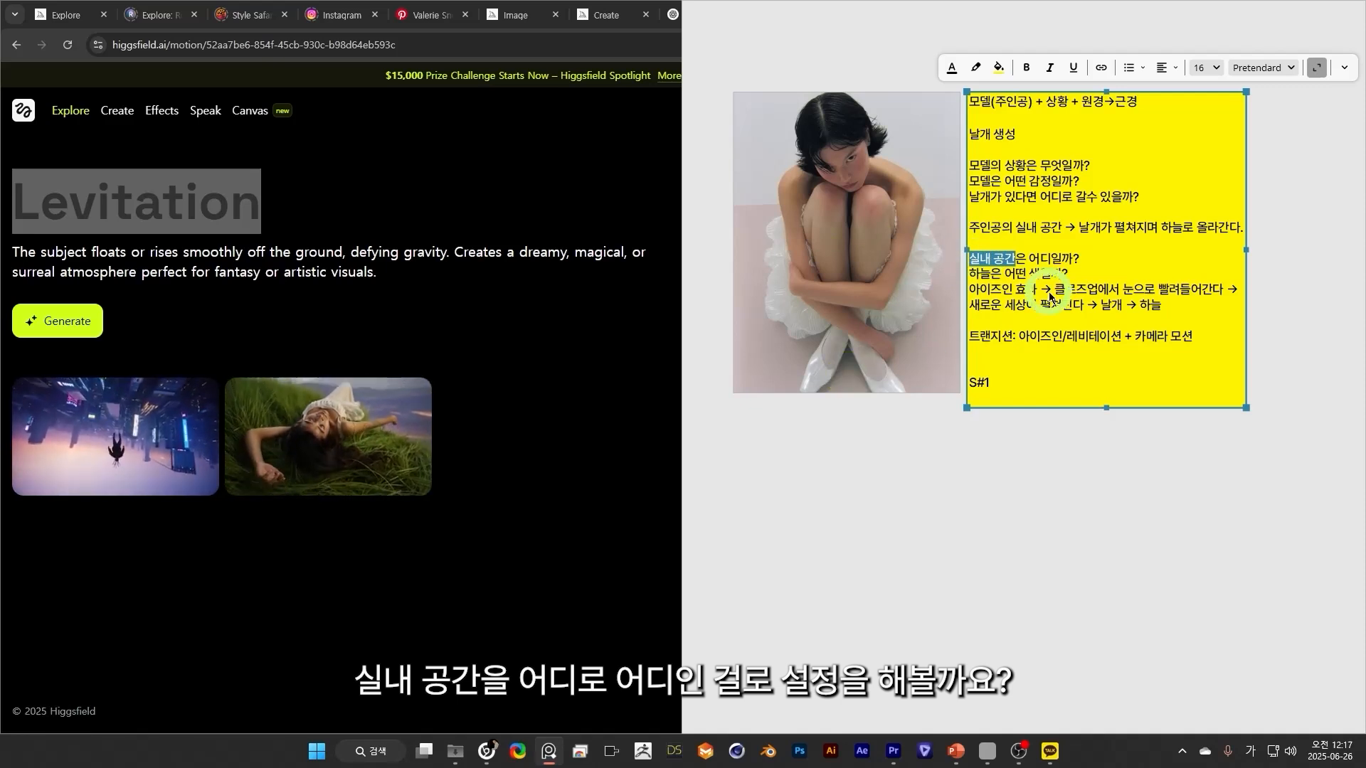
click(1181, 266)
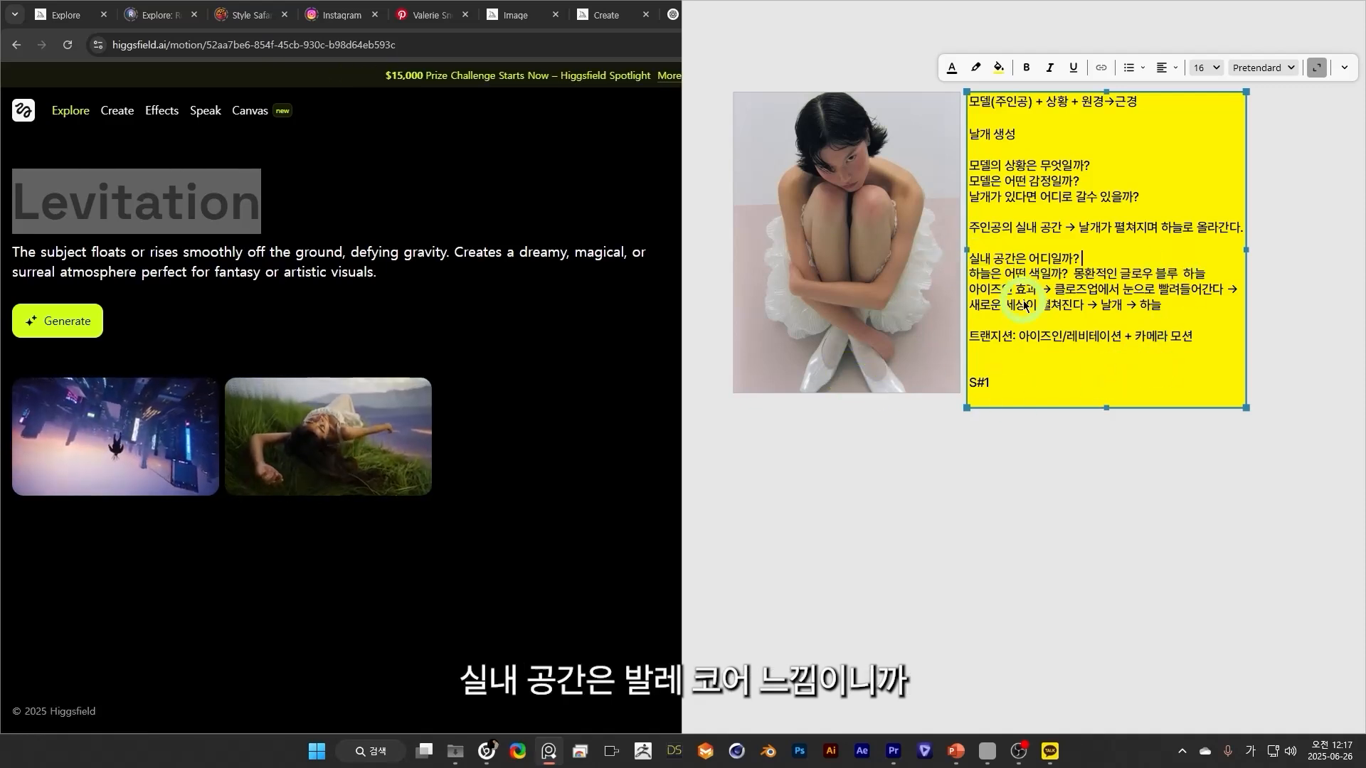
text(발레코어→ 리본)
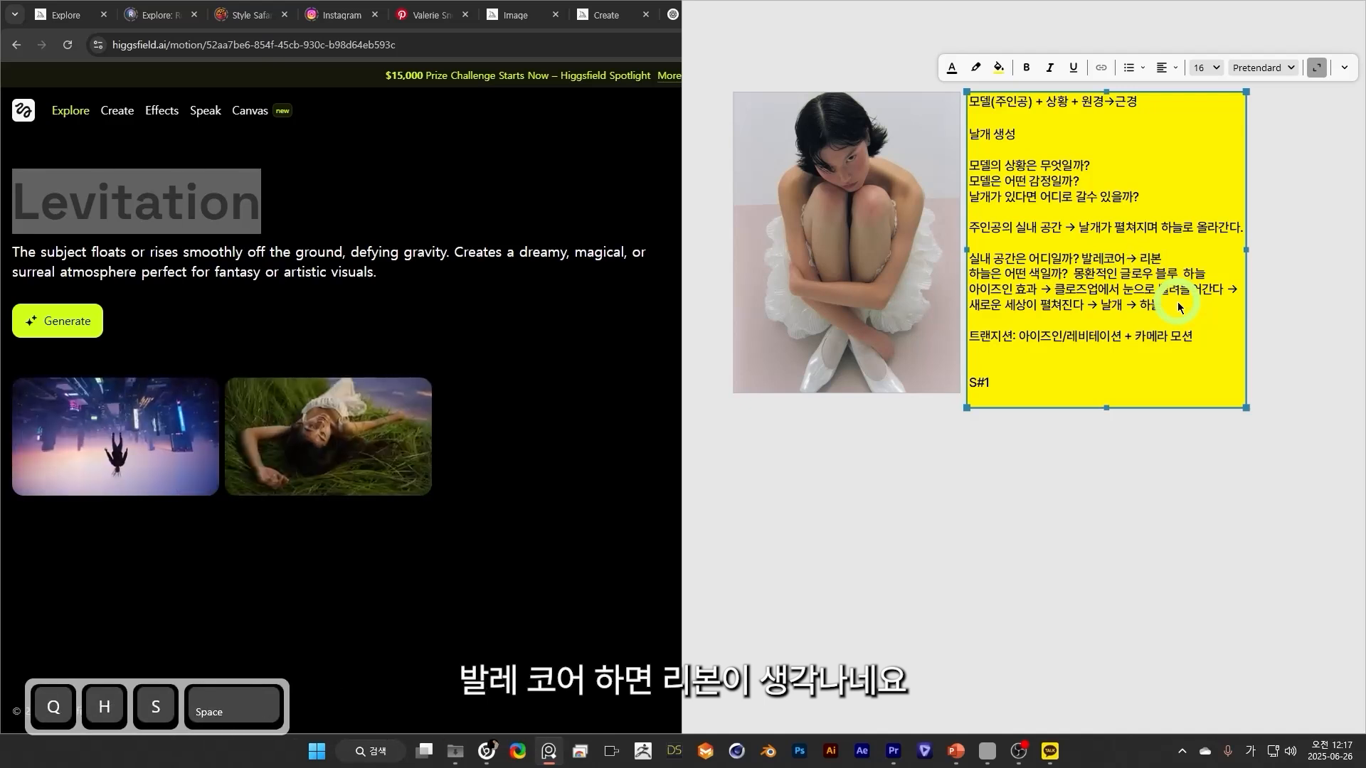
key(BackSpace)
text(이 )
text(가득한 핑크색 카페트 거실)
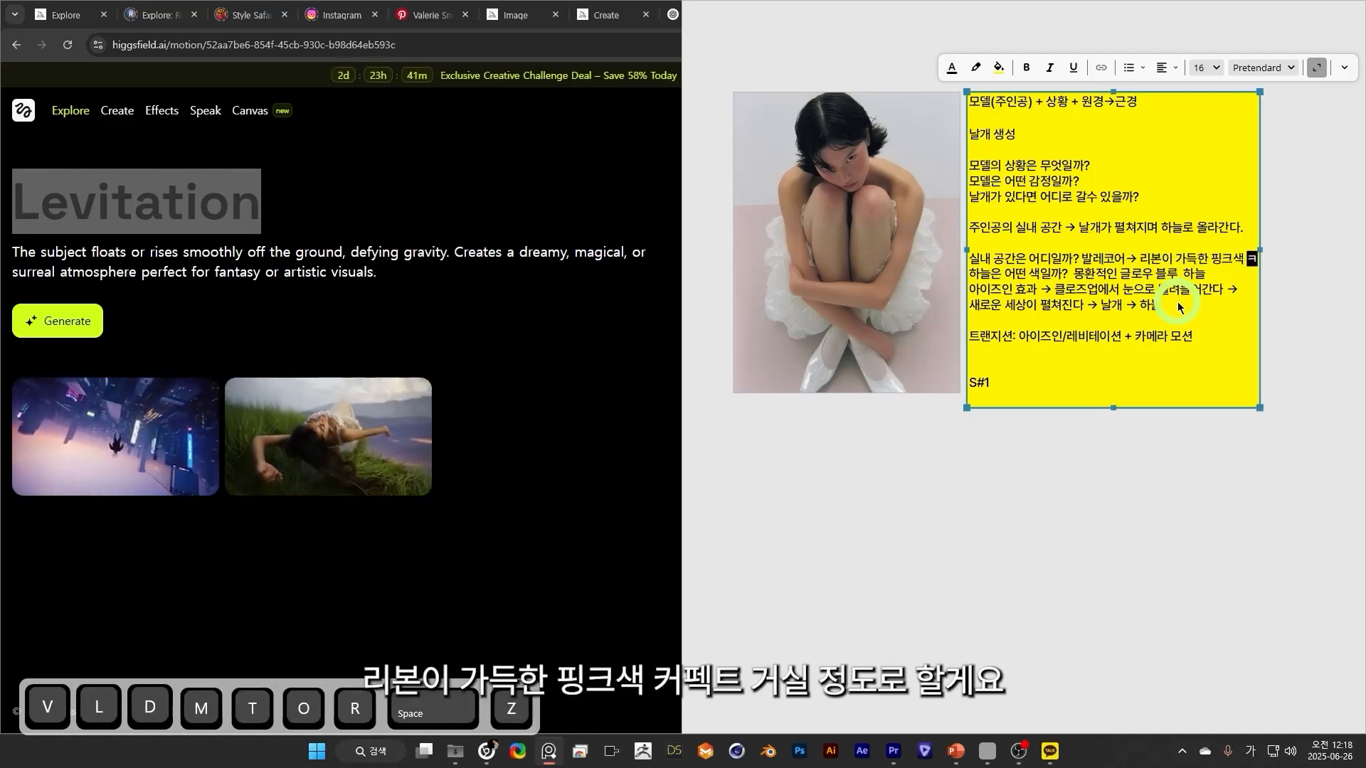
Start a storytelling line above the S#1 heading reading "메인 스토리텔링: 막 잠에서 깬 주인공이".
key(Return)
text(메)
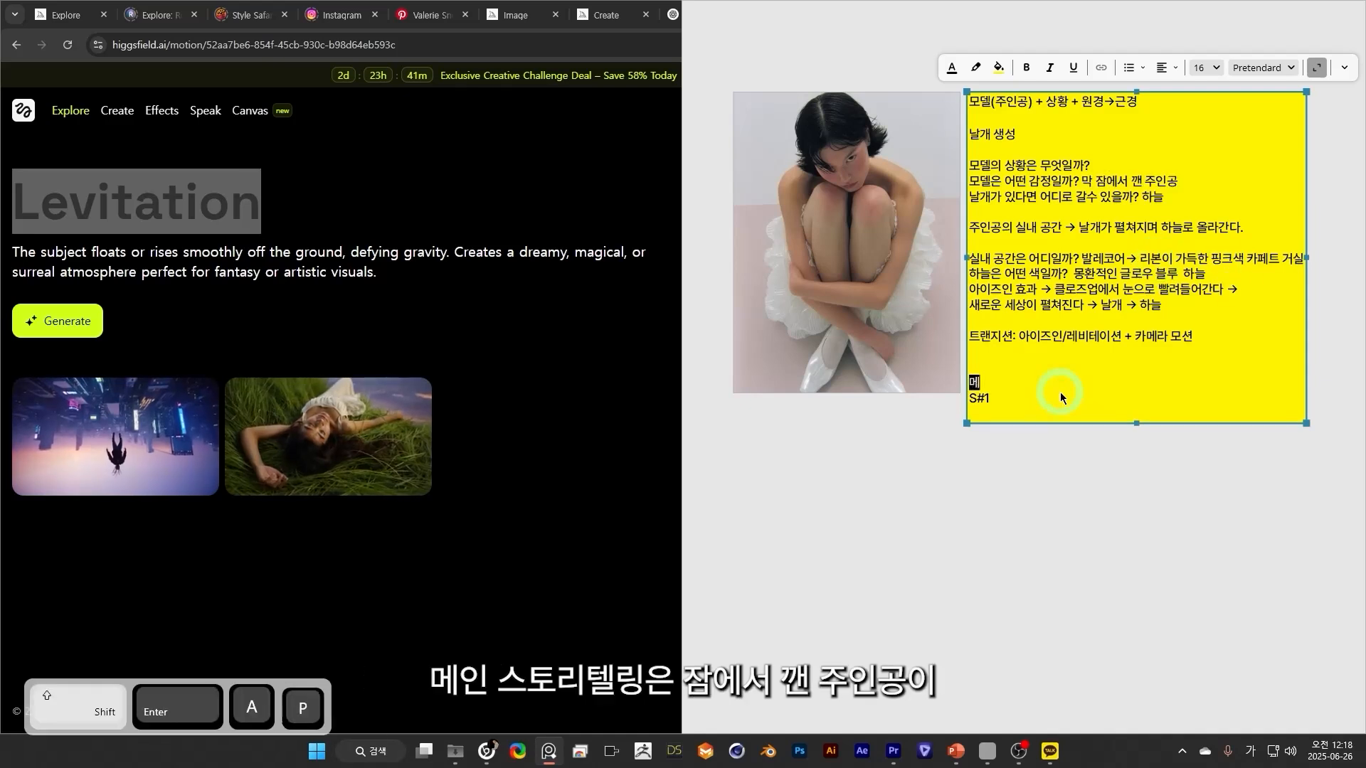
text(인 스토리텔링: 막)
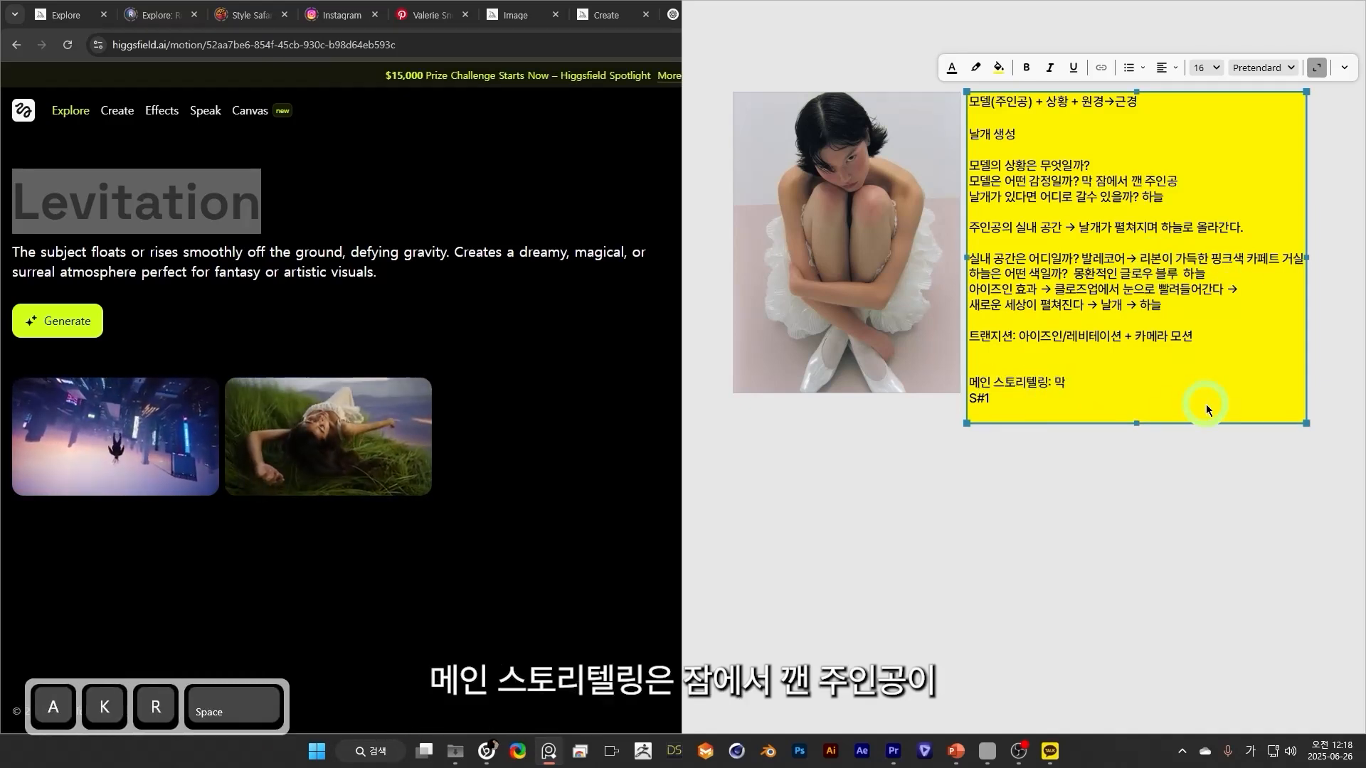
text( 잠에서 깬 주인공이)
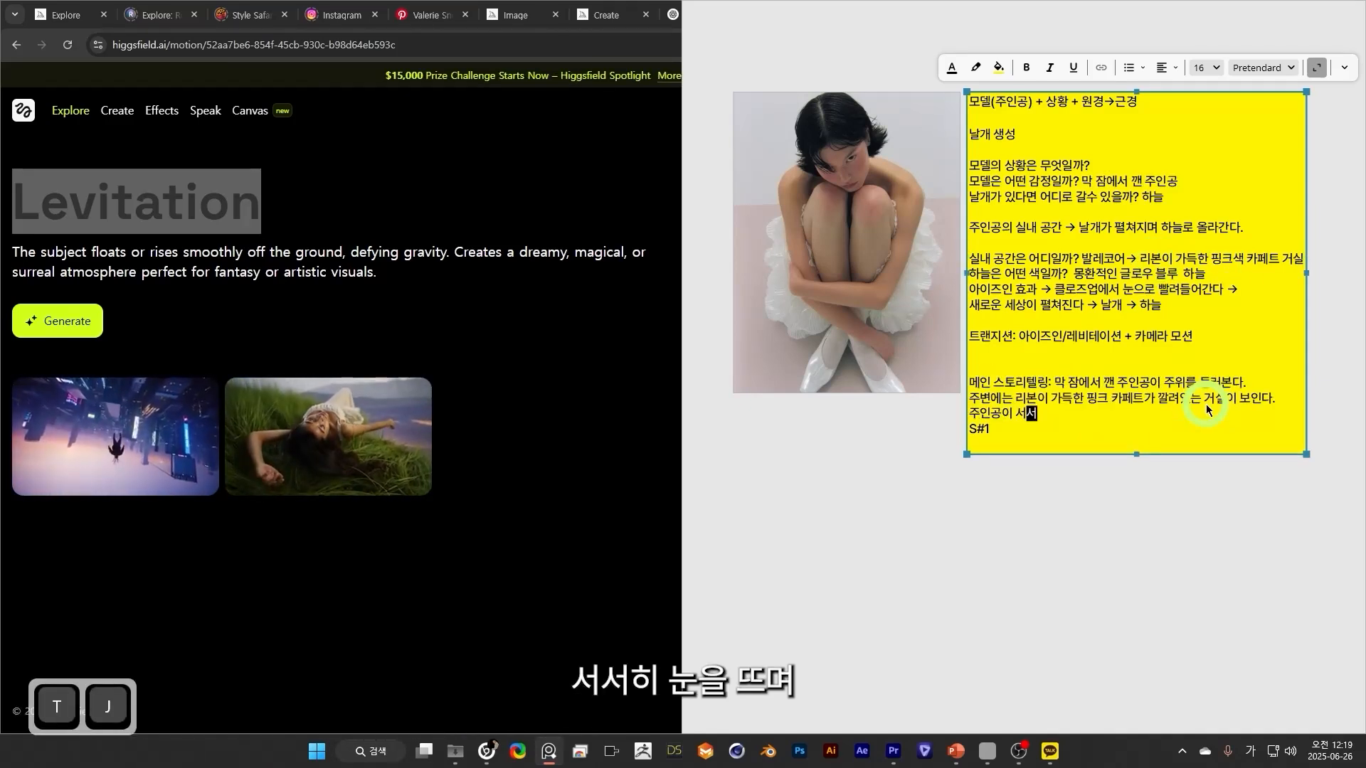
Continue the storytelling with "주위를 둘러본다. 주변에는 리본이 가득한 핑크 카페트가 깔려있는 거실이 보인다. 주인공이 서서히 눈을 뜨며 눈 안으로 새로운 세상이 보인다.".
text(서히 눈을 )
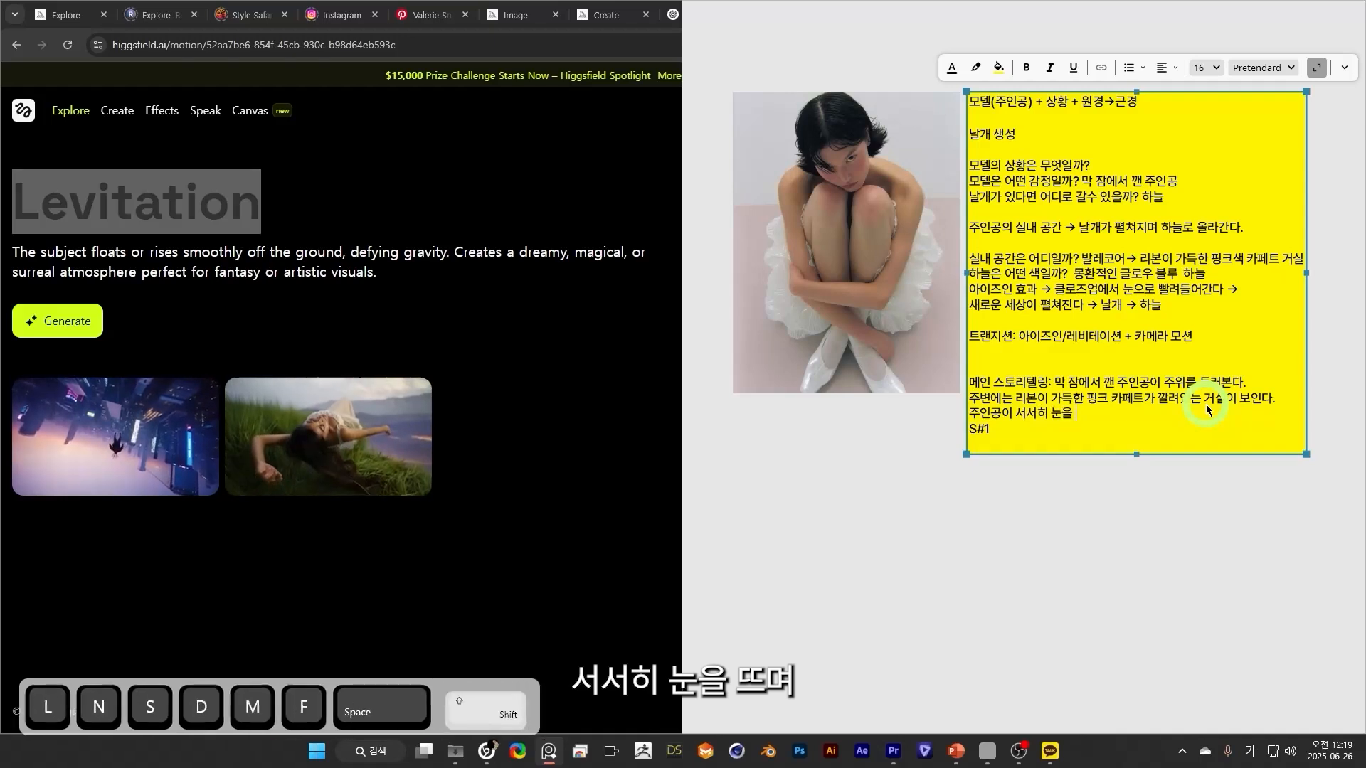
text(뜸며 눈 안으로 새)
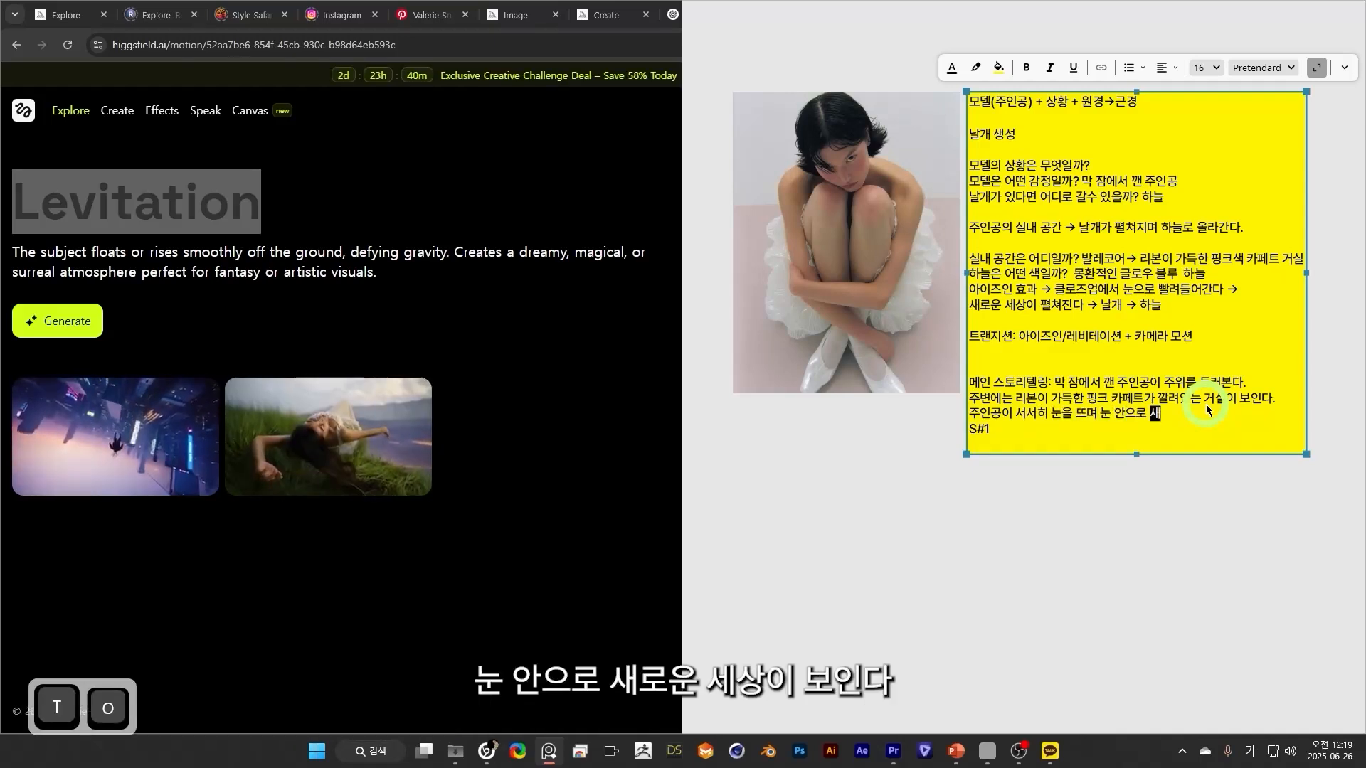
text(로운 세상이 보인다.)
Add the closing storytelling line "그 세상으로 가기 위해 날개를 펼쳐서 하늘로 올라간다." with a blank line before S#1.
key(Return)
text(그 셋상으로 가기 위해 날개를 펴)
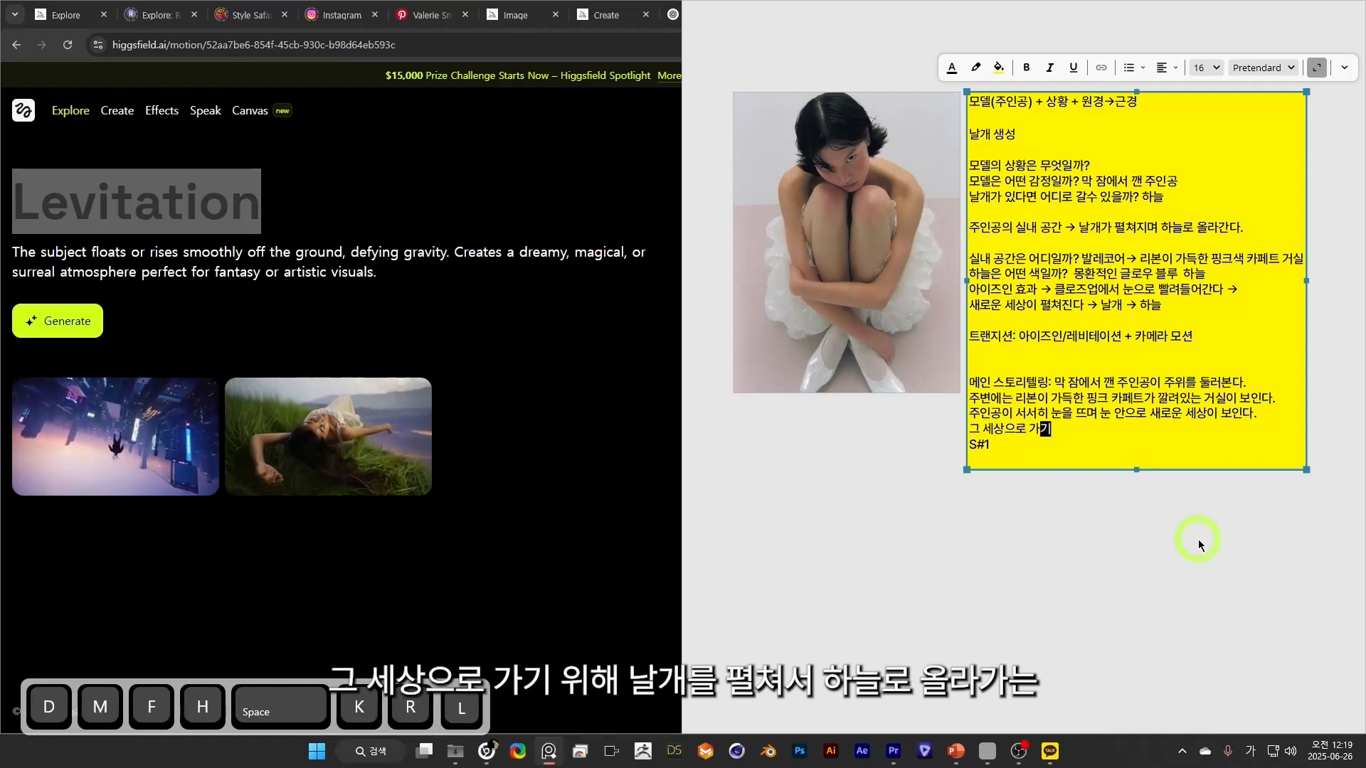
text(ㄹ쳐서 하늘ㄹ)
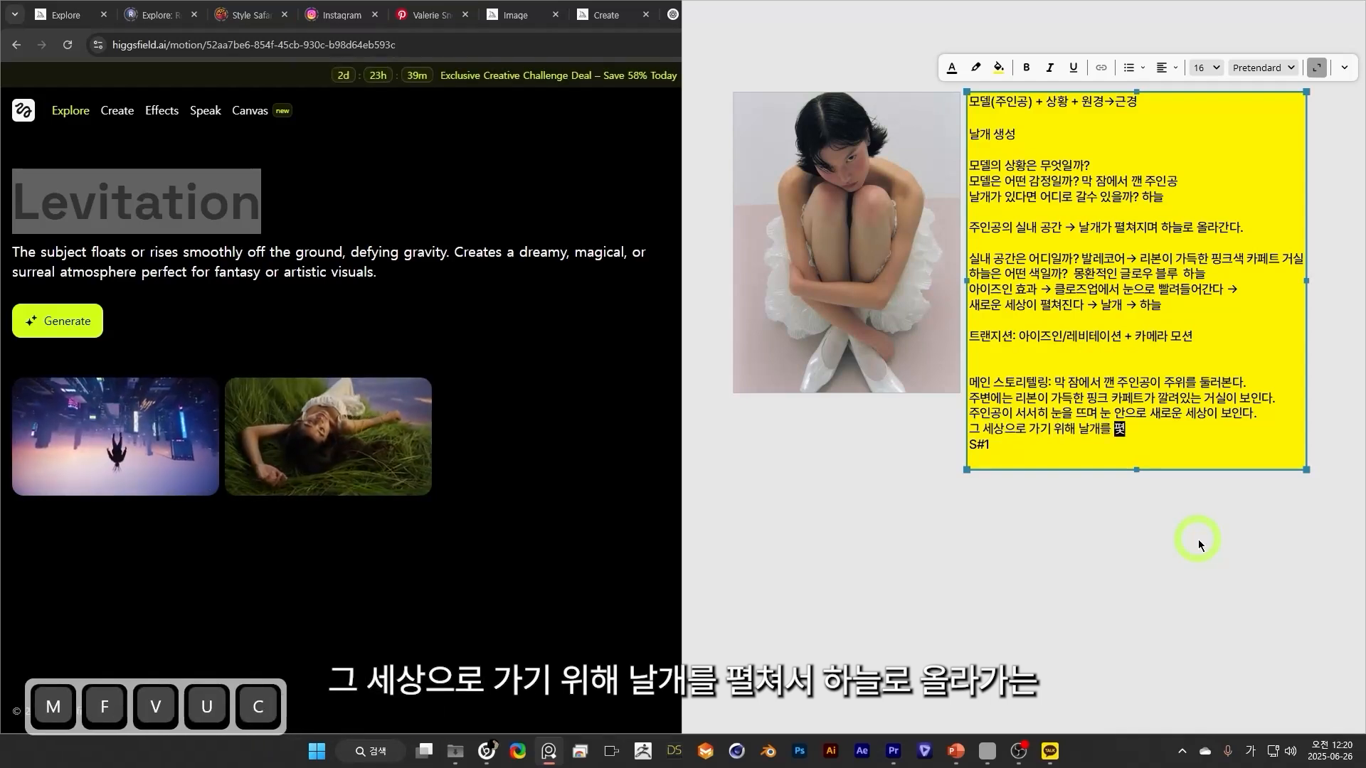
text(ㅗ 올라간다.)
key(Return)
Highlight the storytelling paragraph to review it, and move its text onto a separate line below the "메인 스토리텔링:" label.
click(1252, 439)
drag(1252, 435, 1057, 384)
click(1017, 464)
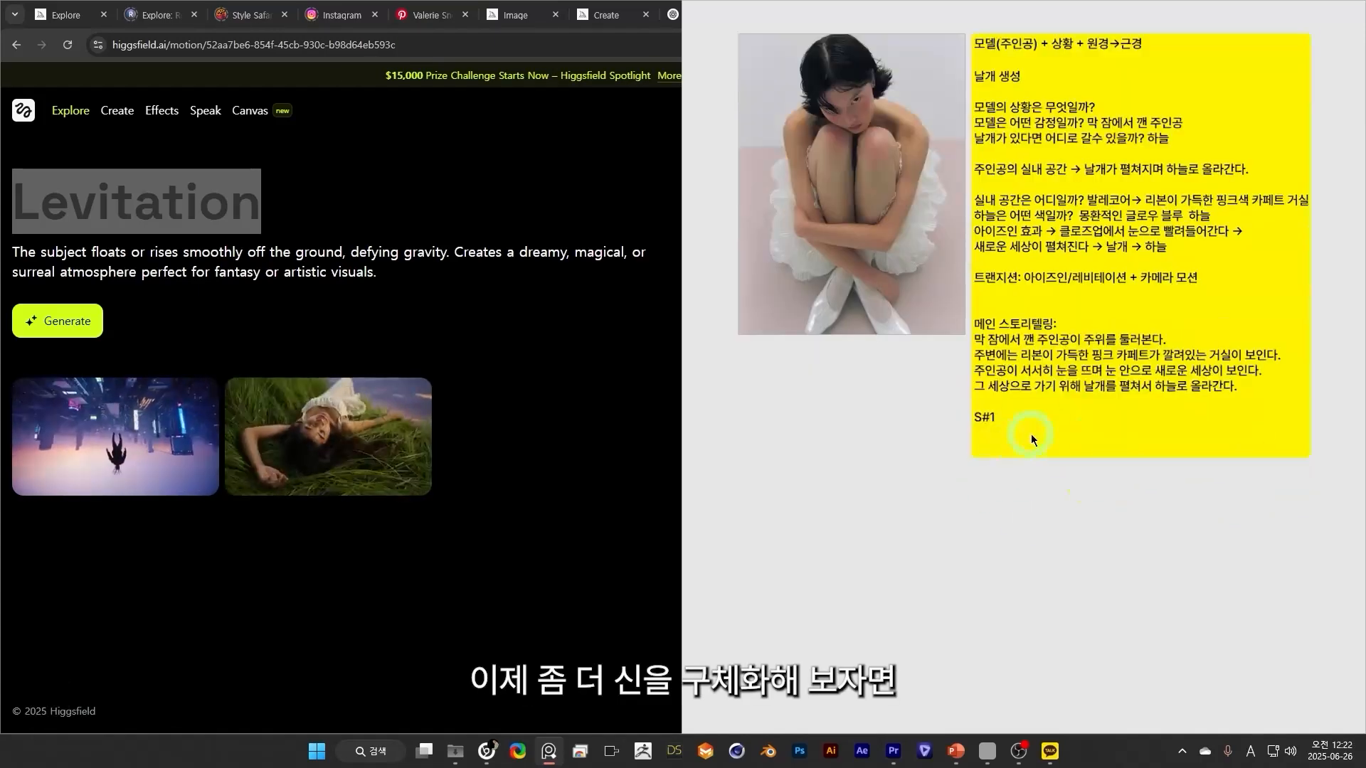
click(1028, 432)
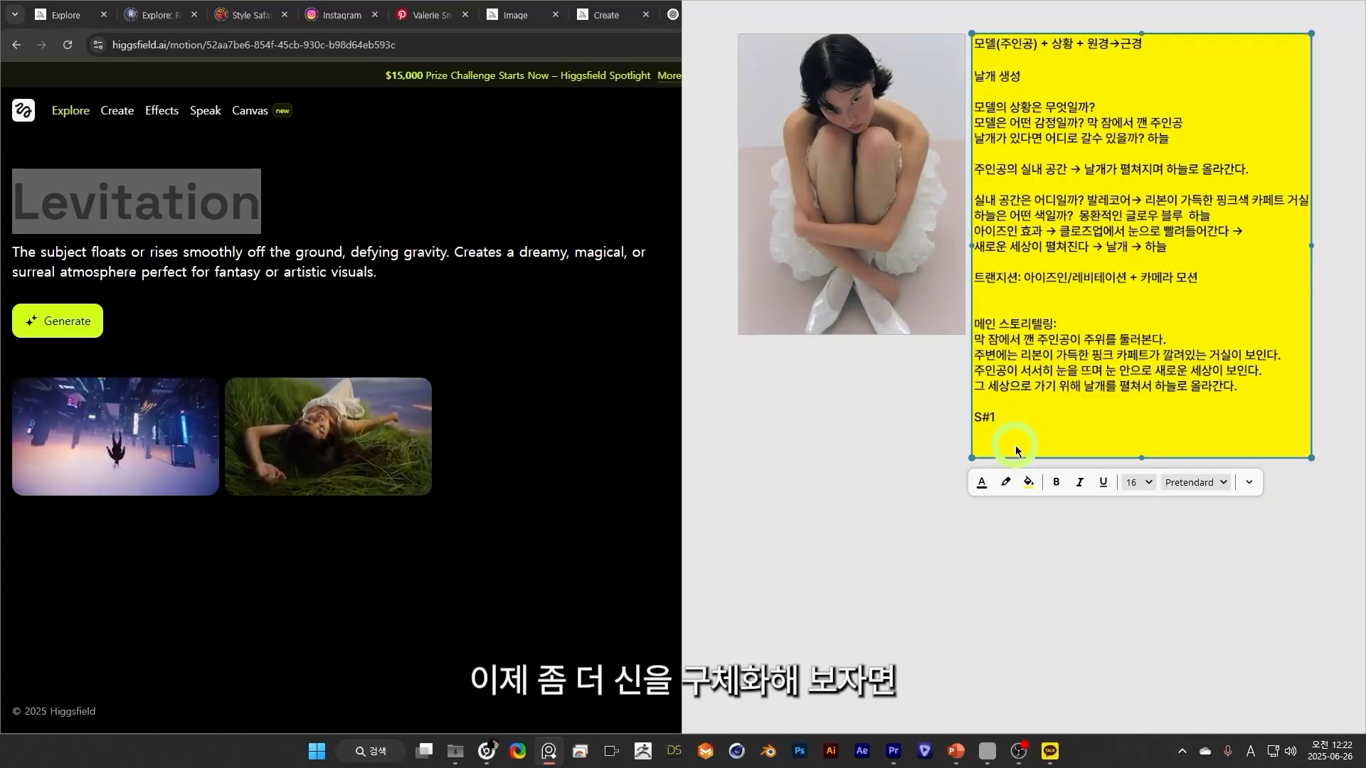
drag(851, 479, 809, 469)
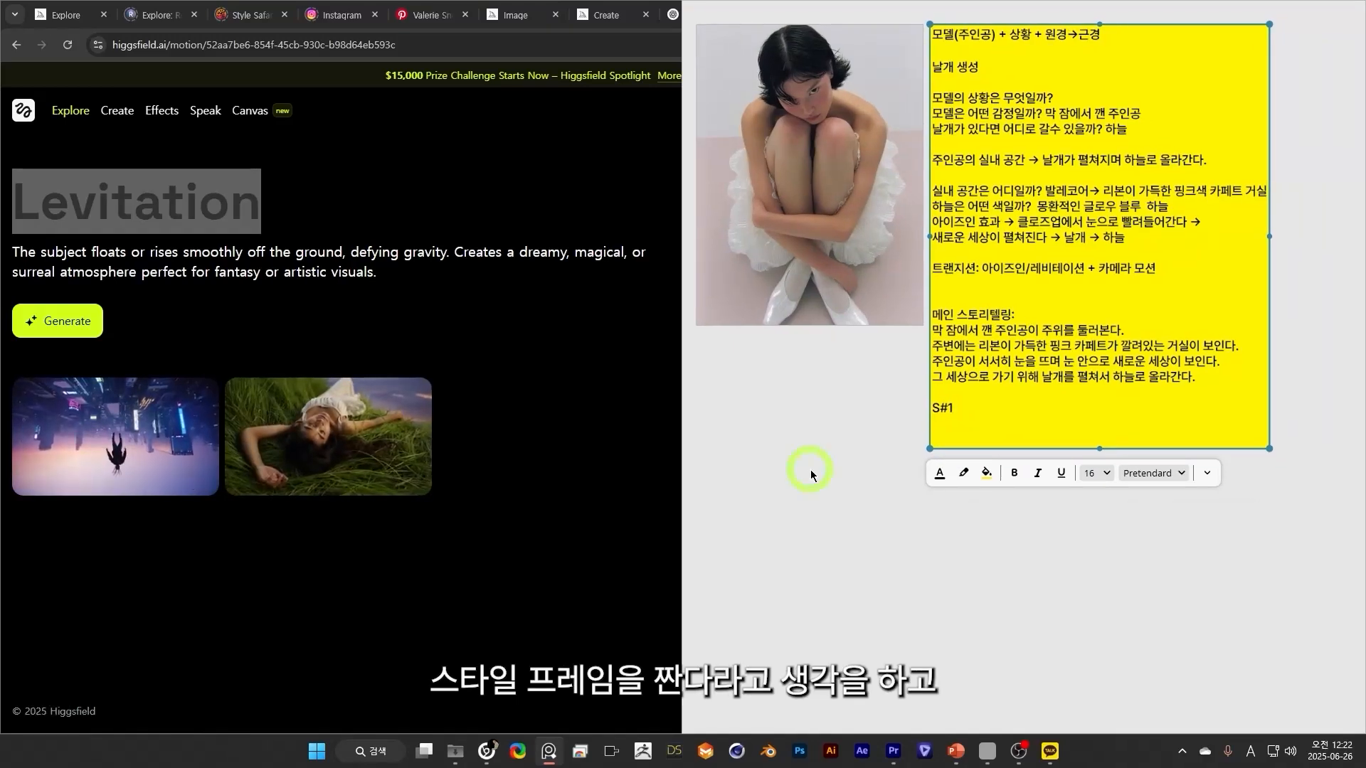
Create a separate grey scene card below the note reading "S#1 막 잠에서 깬 주인공의 얼굴 클로즈업".
click(868, 455)
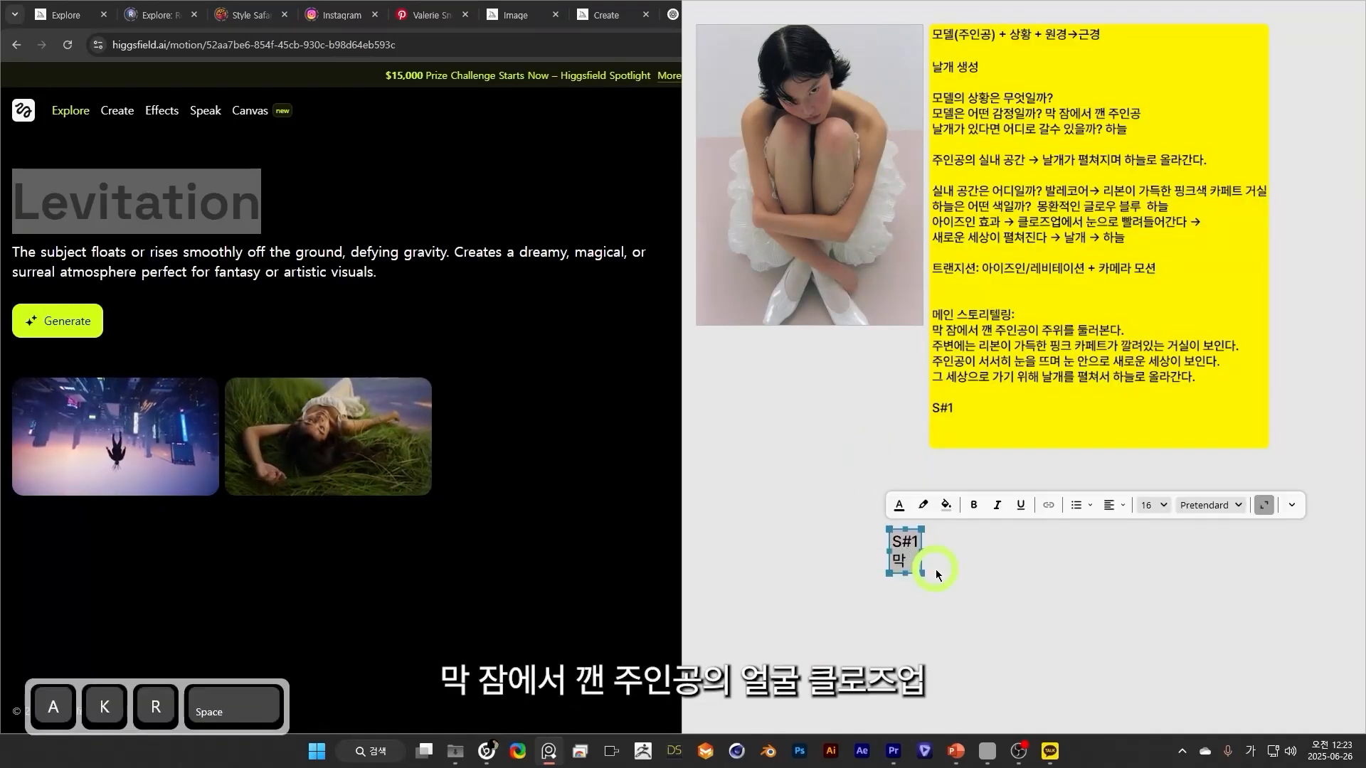
text(잠에서 깬 주이)
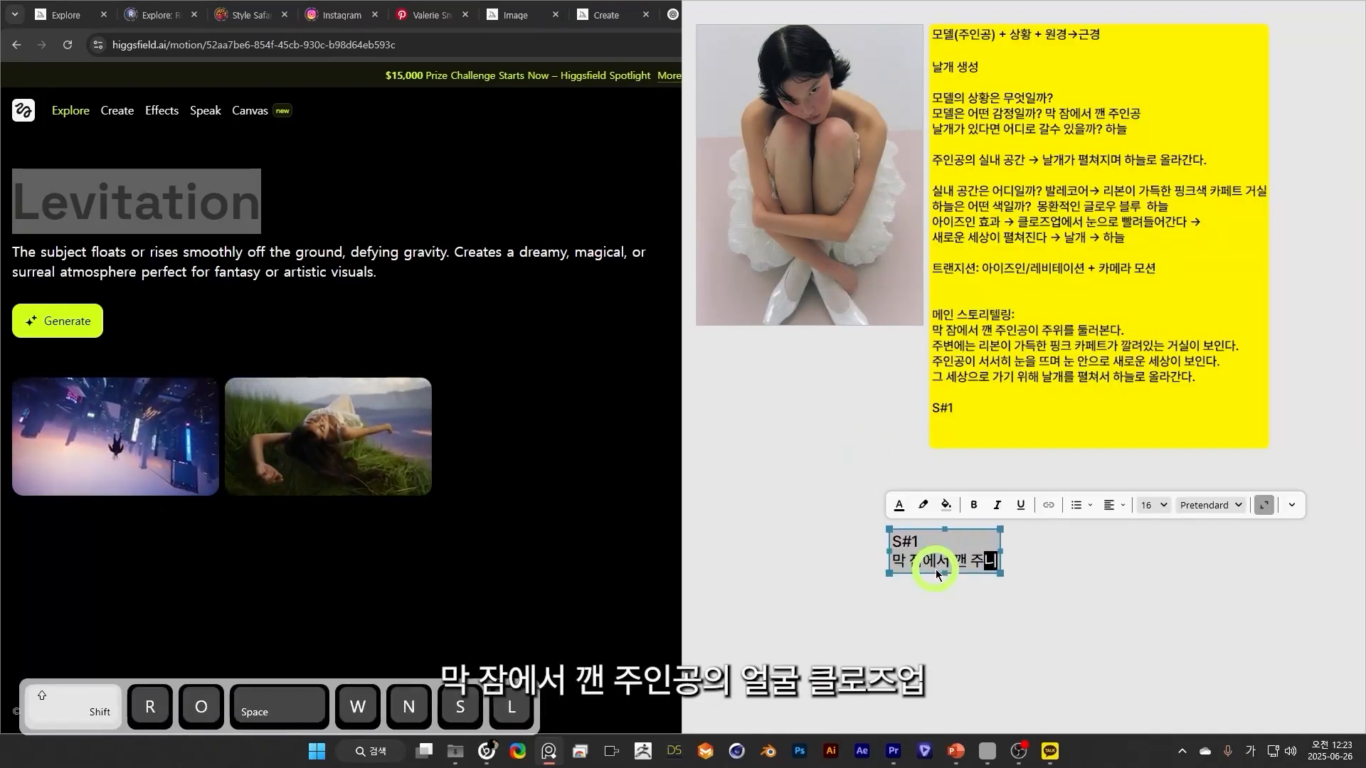
text(인공의 얼굴 클롲)
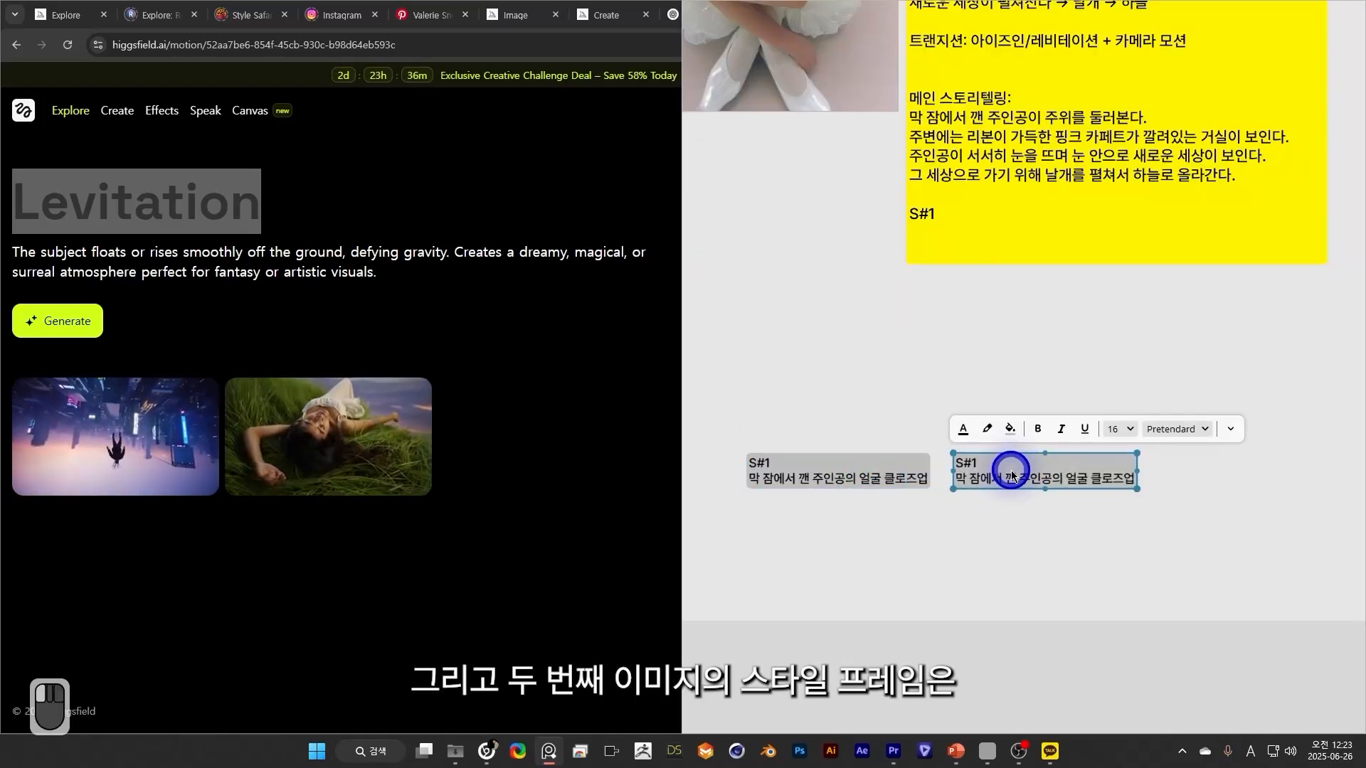
Rewrite the copied scene card beside S#1 as "S#2 리본 핑크 거실의 모습".
double_click(989, 473)
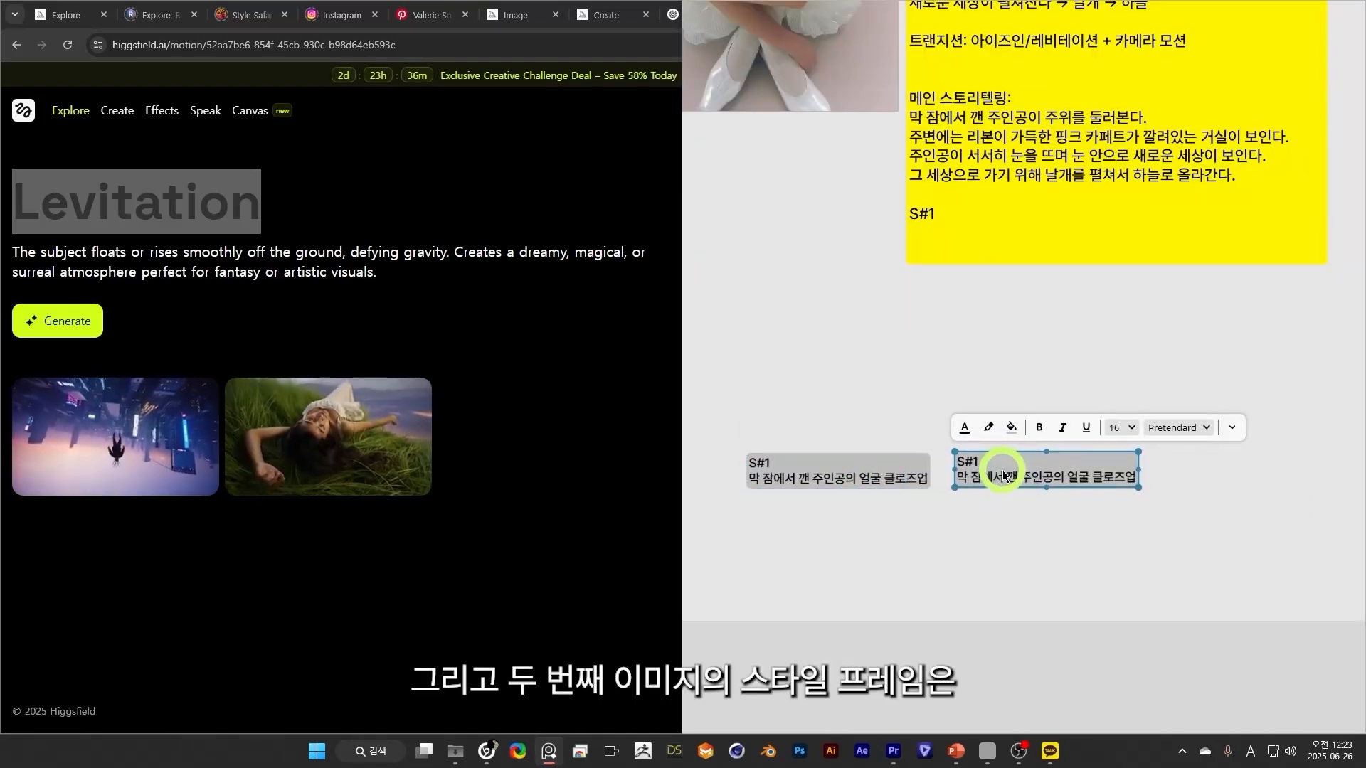
key(ctrl+a)
click(994, 466)
key(BackSpace)
text(2)
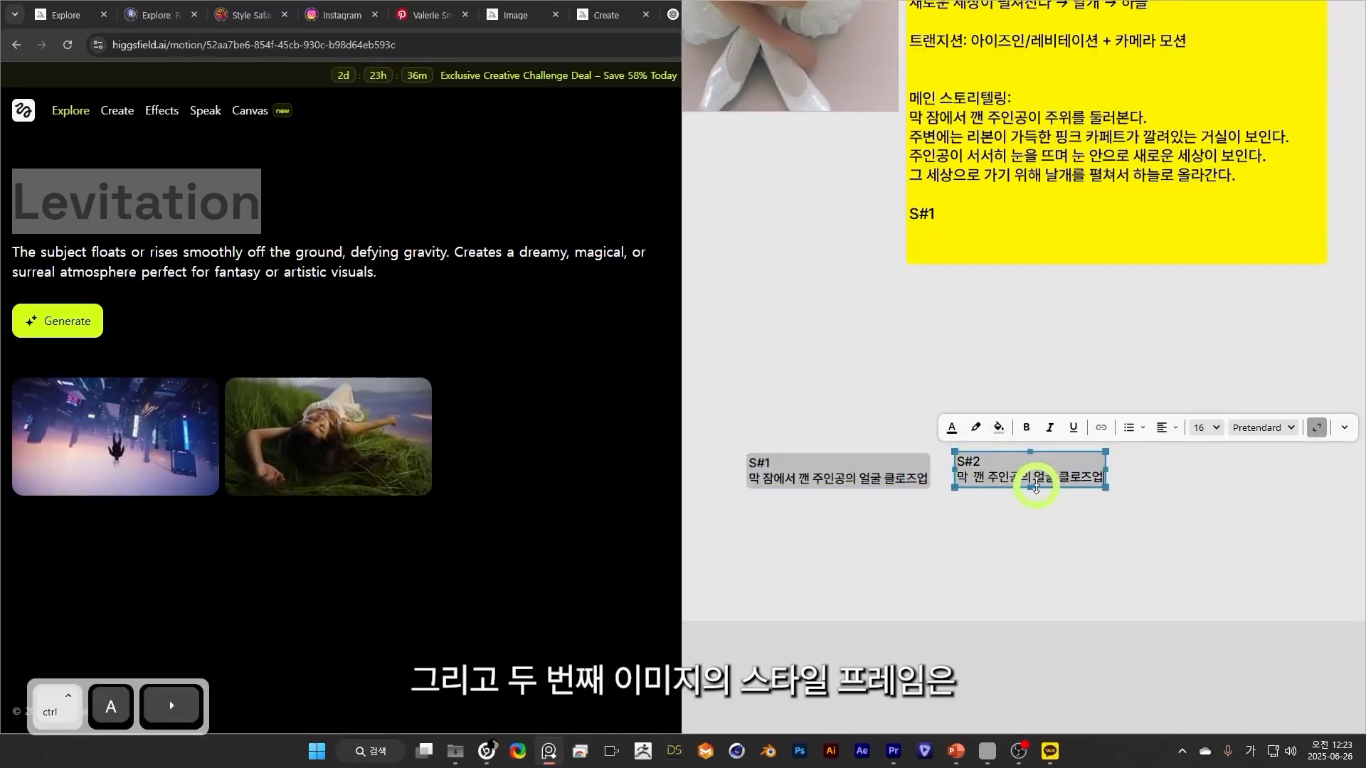
triple_click(1036, 483)
text(리본 핑크 거실의)
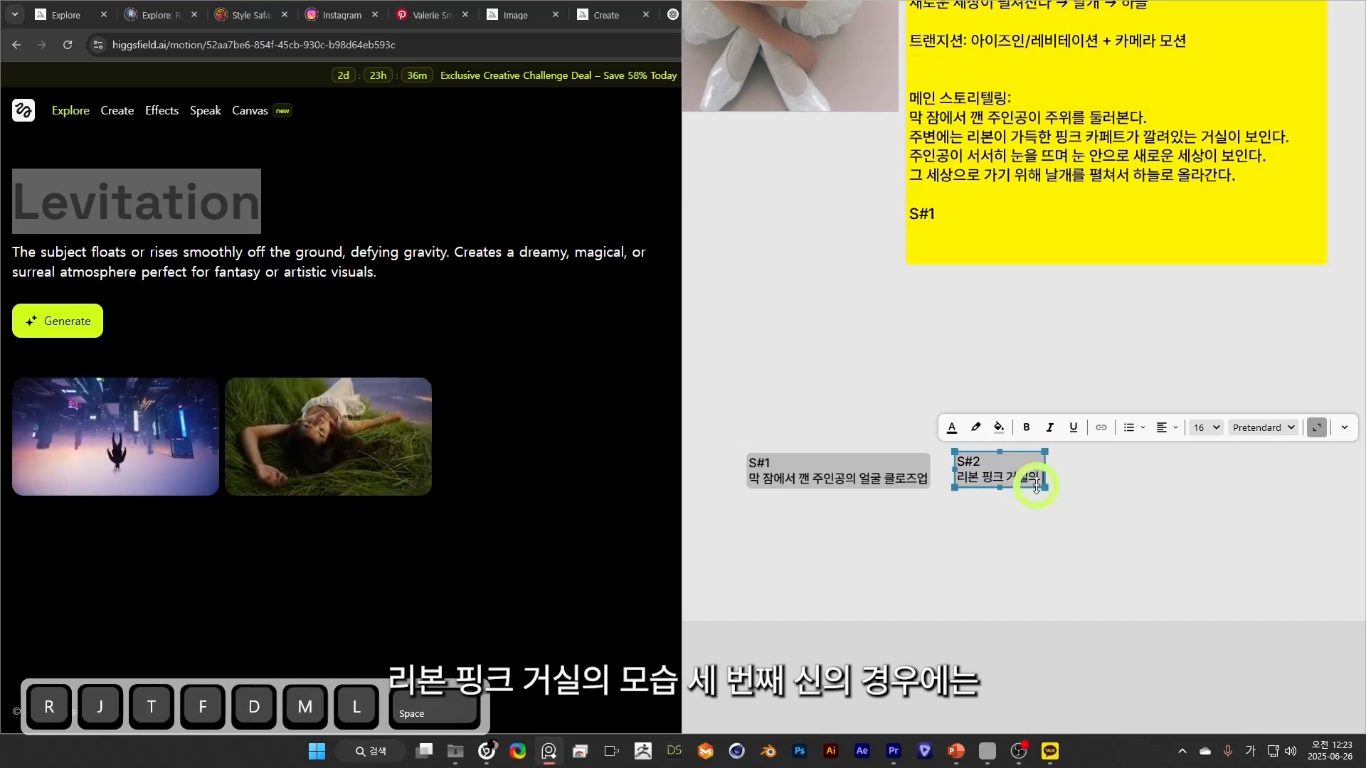
Make a third scene card after S#2 reading "S#3 주인공의 반측면 얼굴".
text(3)
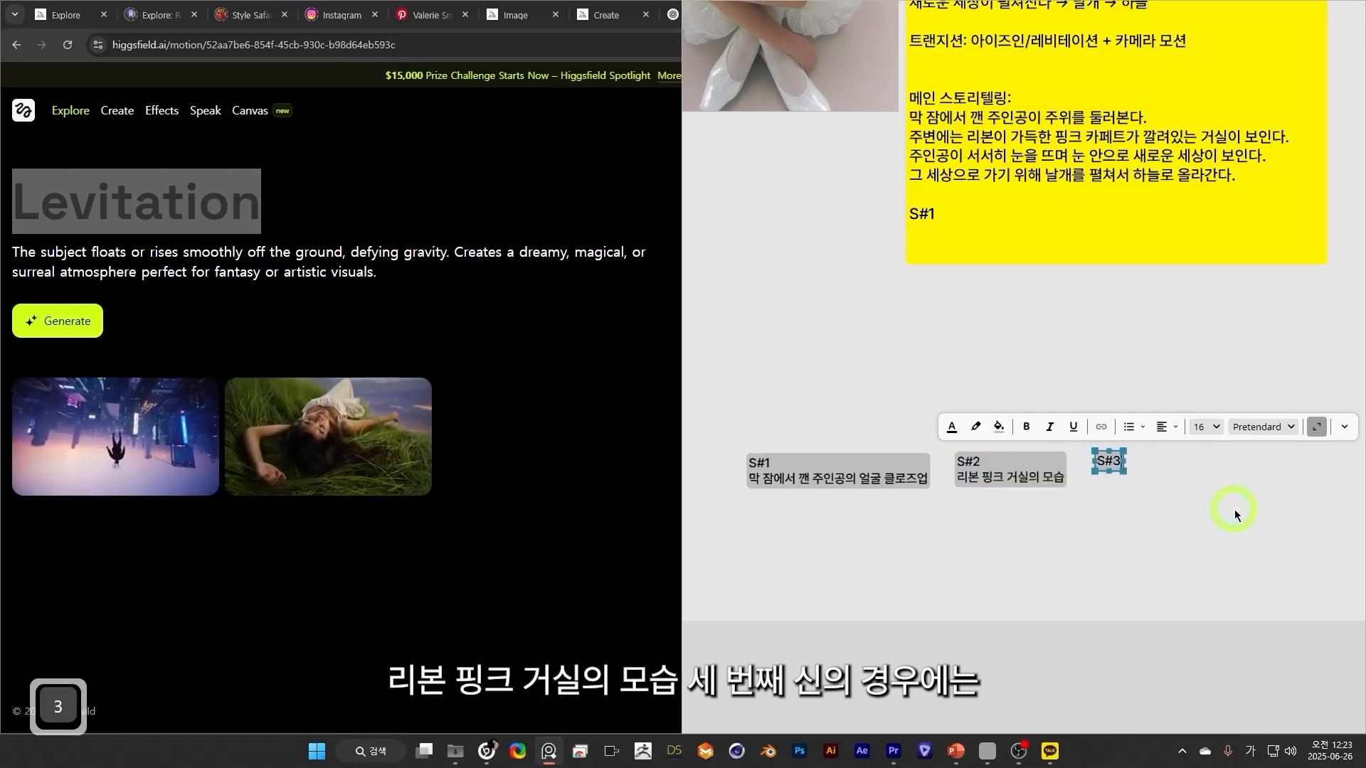
key(shift+Return)
text(주)
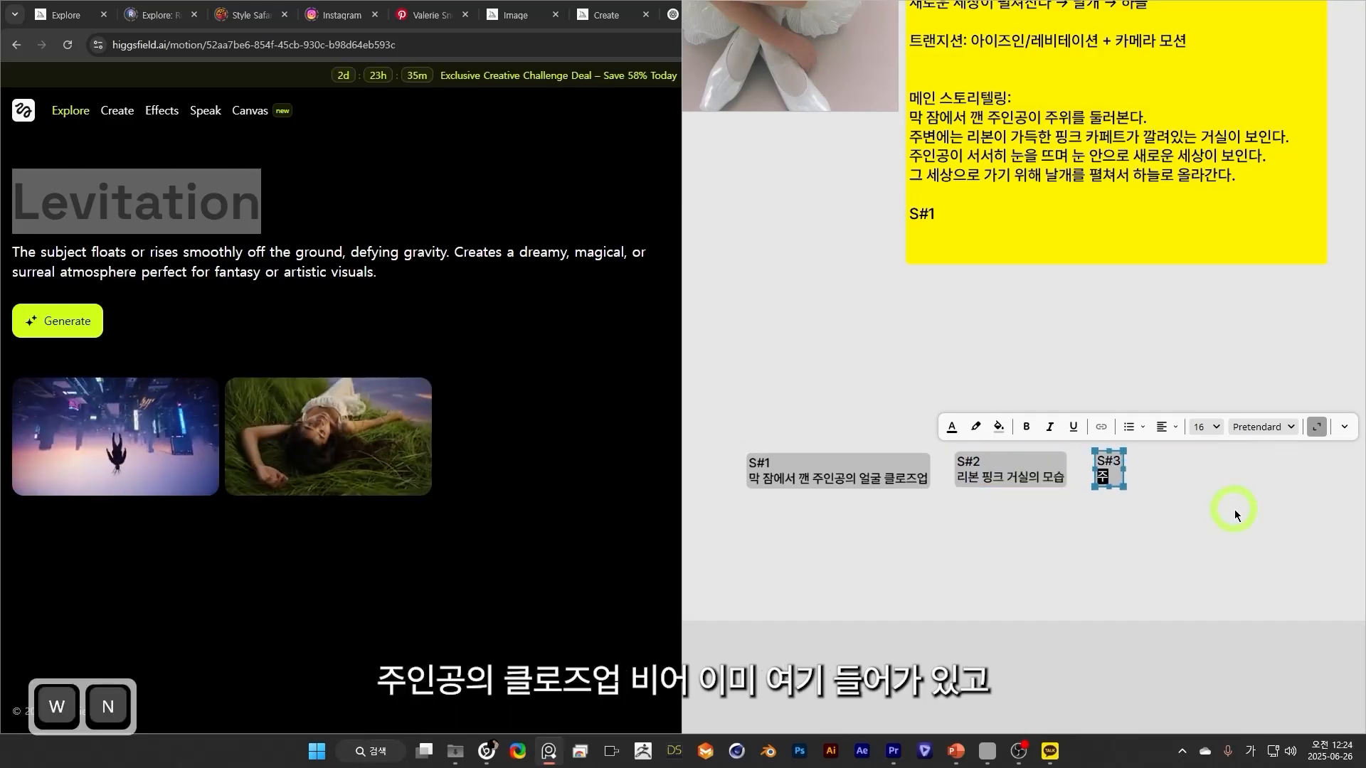
text(인고ㅇ의)
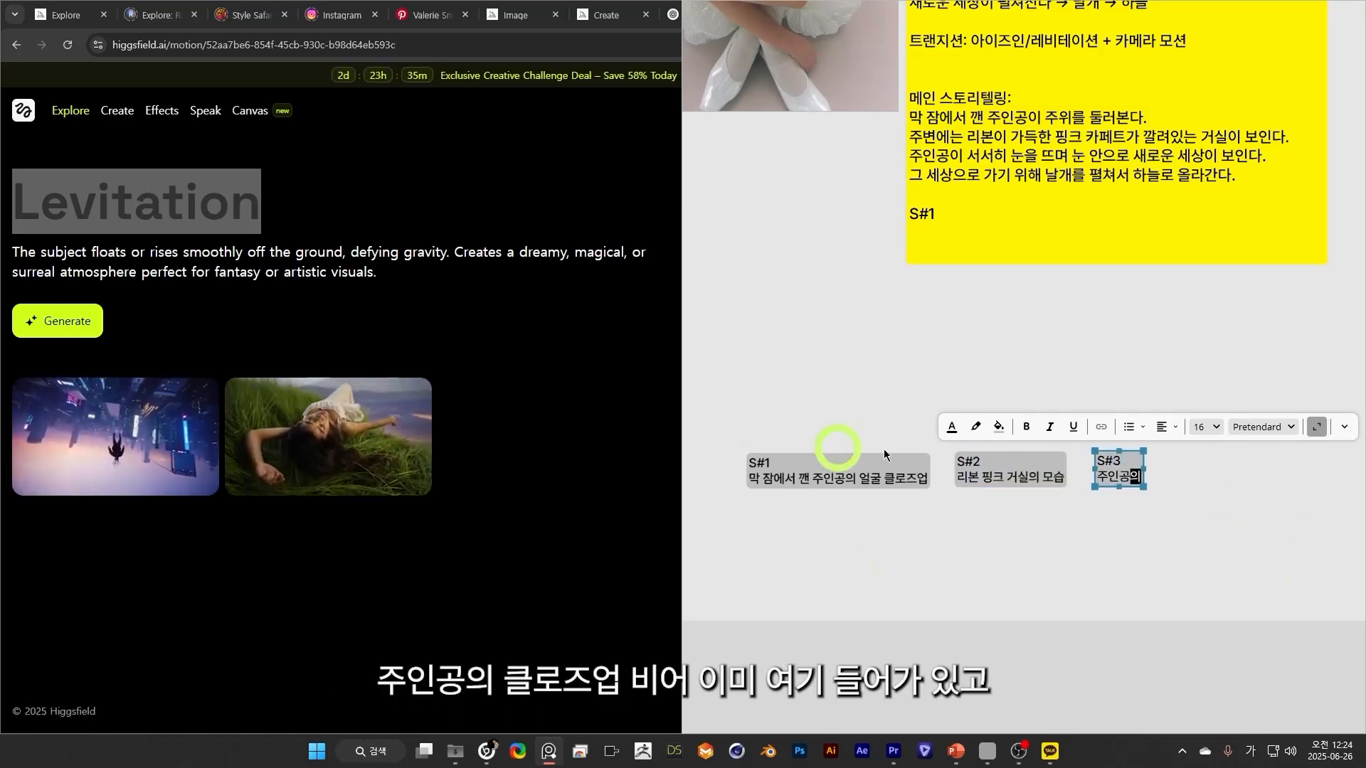
drag(865, 191, 887, 394)
scroll(887, 394, down, 2)
scroll(1054, 578, up, 1)
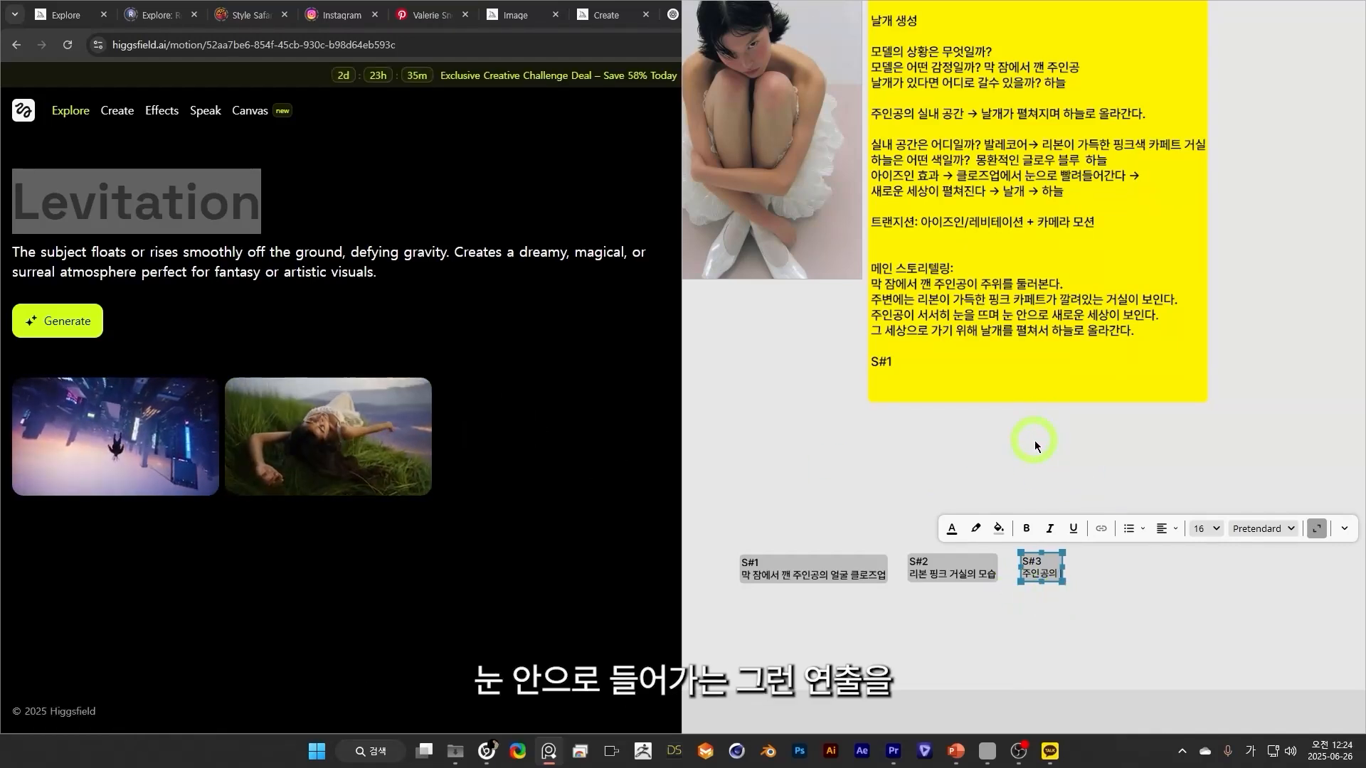
scroll(1060, 578, up, 2)
Add cards "S#4 새로운 세상(하늘의 모습)", "S#5 날개가 생기는 주인공" and "S#6 몸을 일으키며 하늘로 올라가는 주인공", arranged in a row below the first three.
drag(1088, 587, 1173, 562)
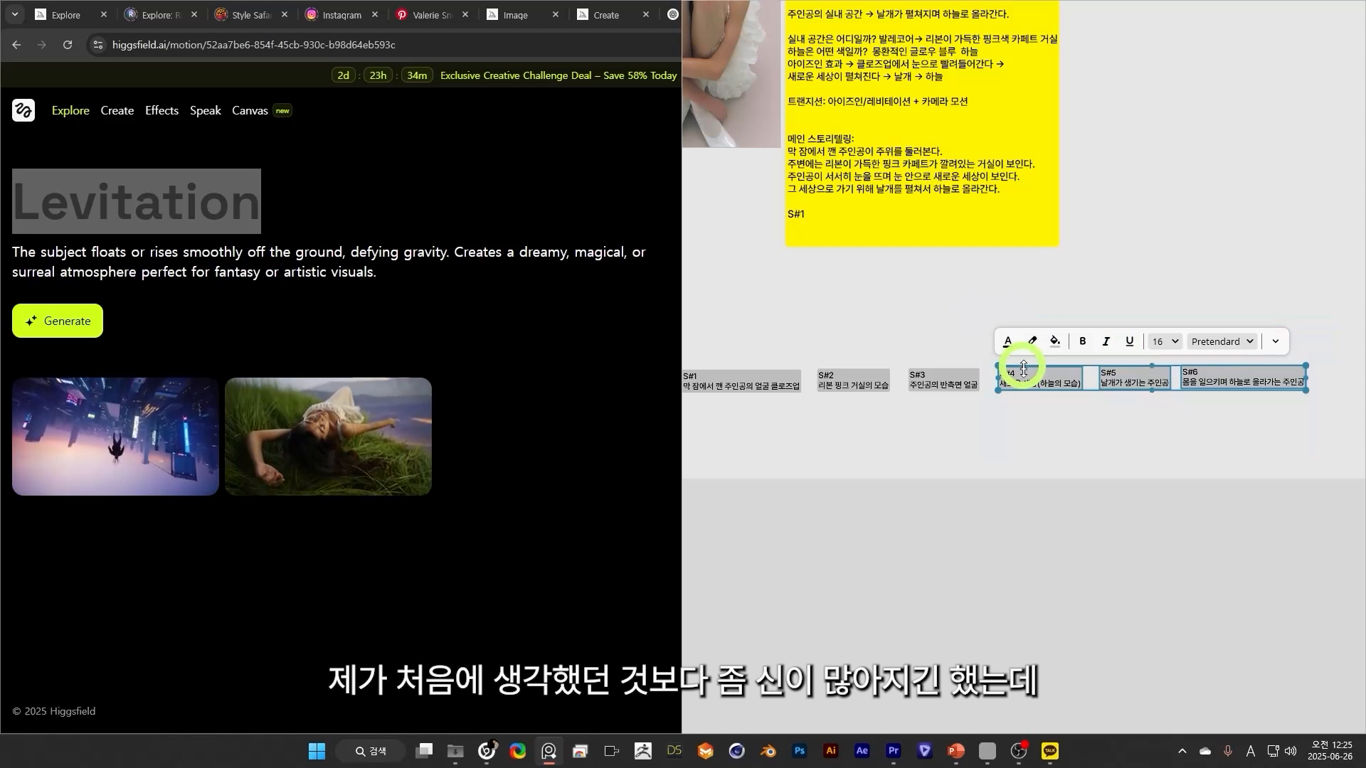
drag(1015, 360, 718, 438)
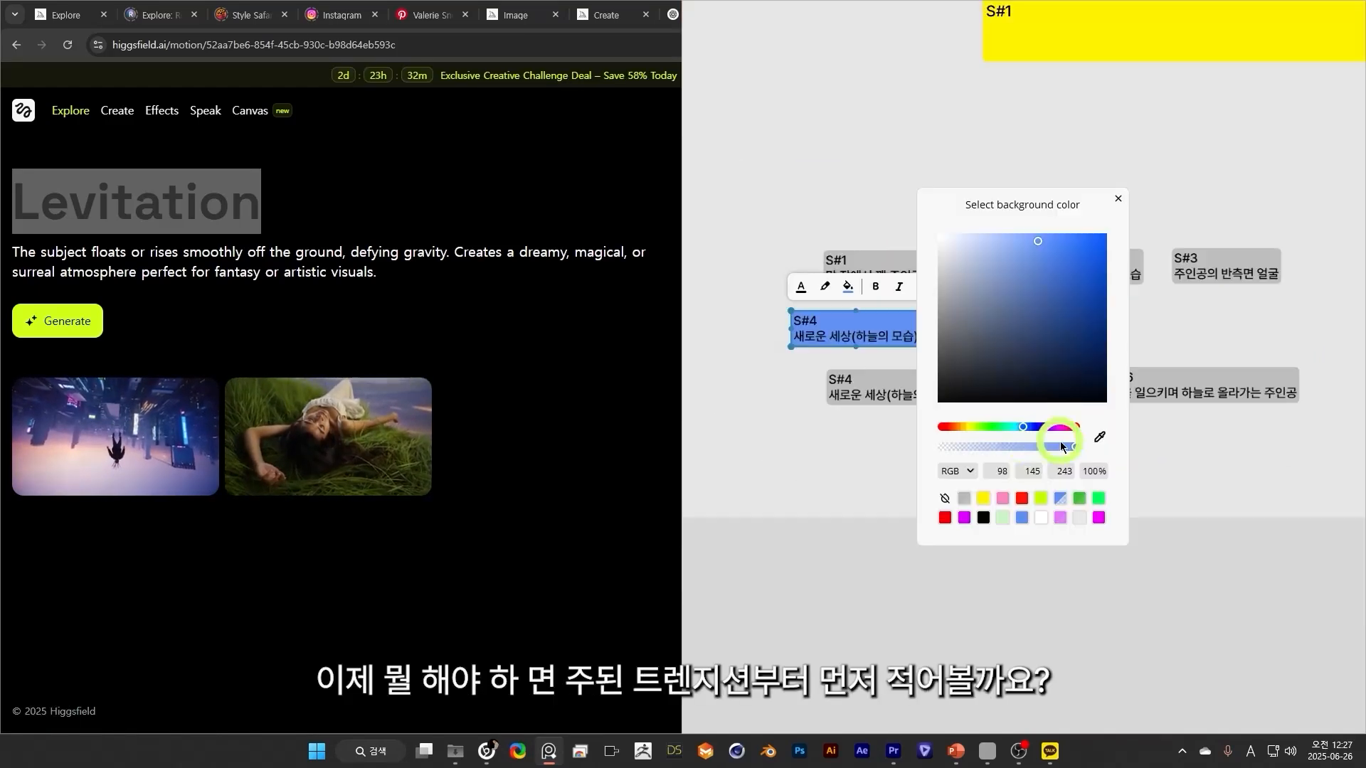
drag(1062, 447, 1092, 446)
Create blue transition labels from a copied card: "eyes in" between S#3 and S#4, and "levitation" between S#5 and S#6.
click(1018, 427)
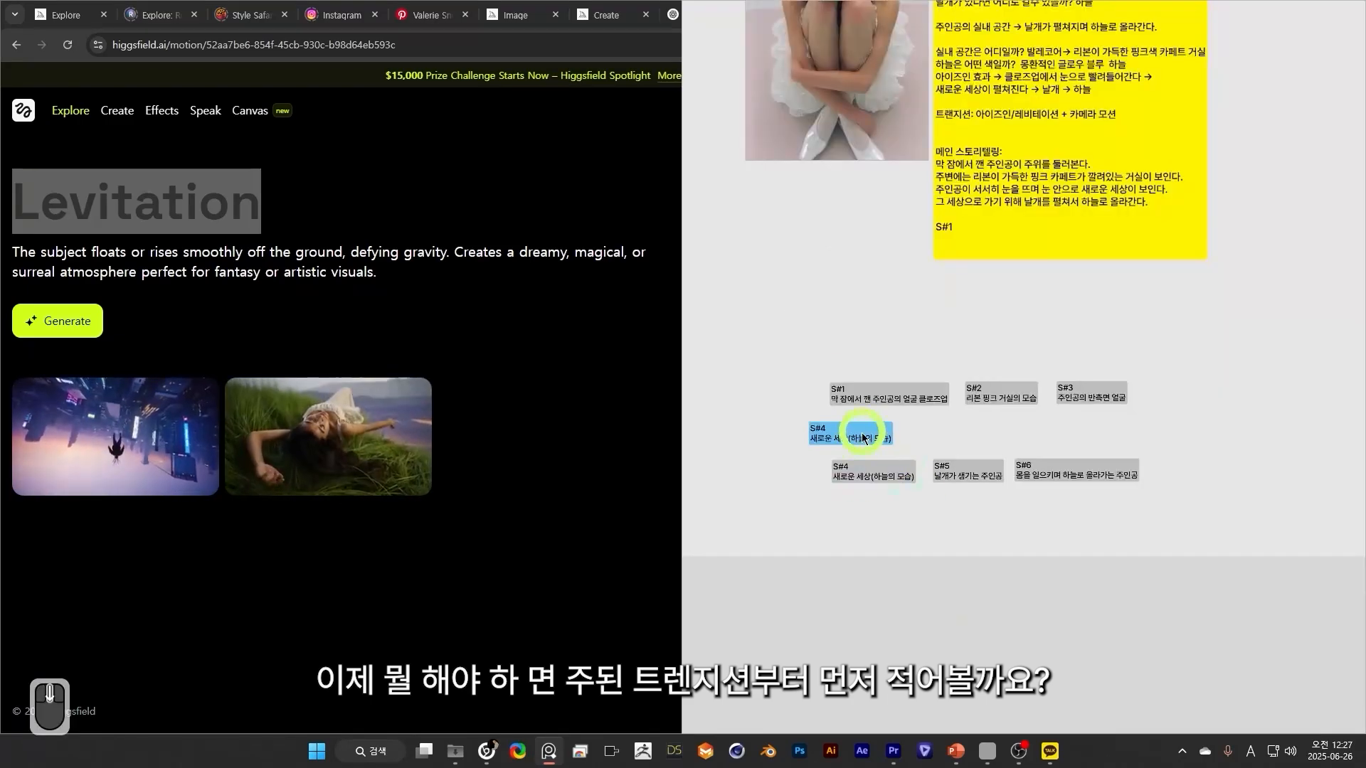
drag(857, 436, 877, 428)
double_click(823, 418)
text(Eyes in)
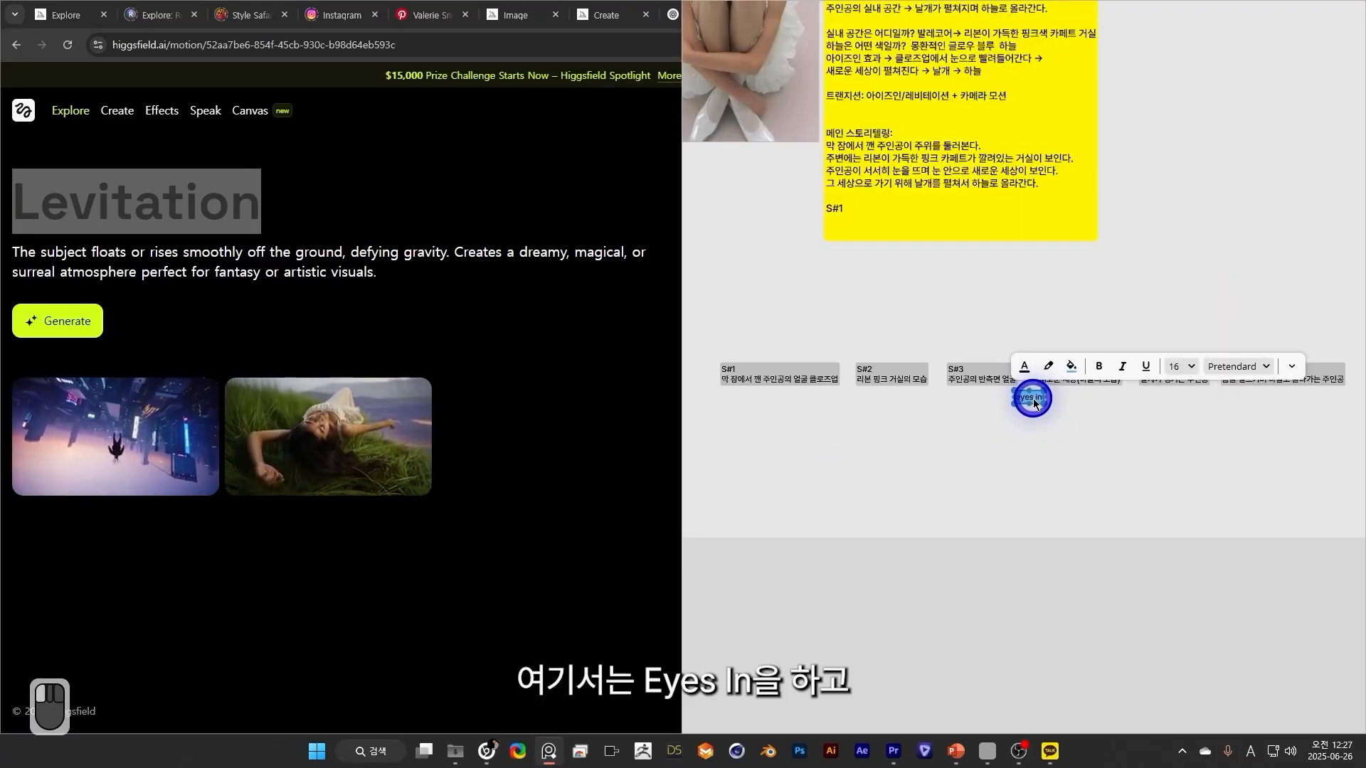
click(1065, 427)
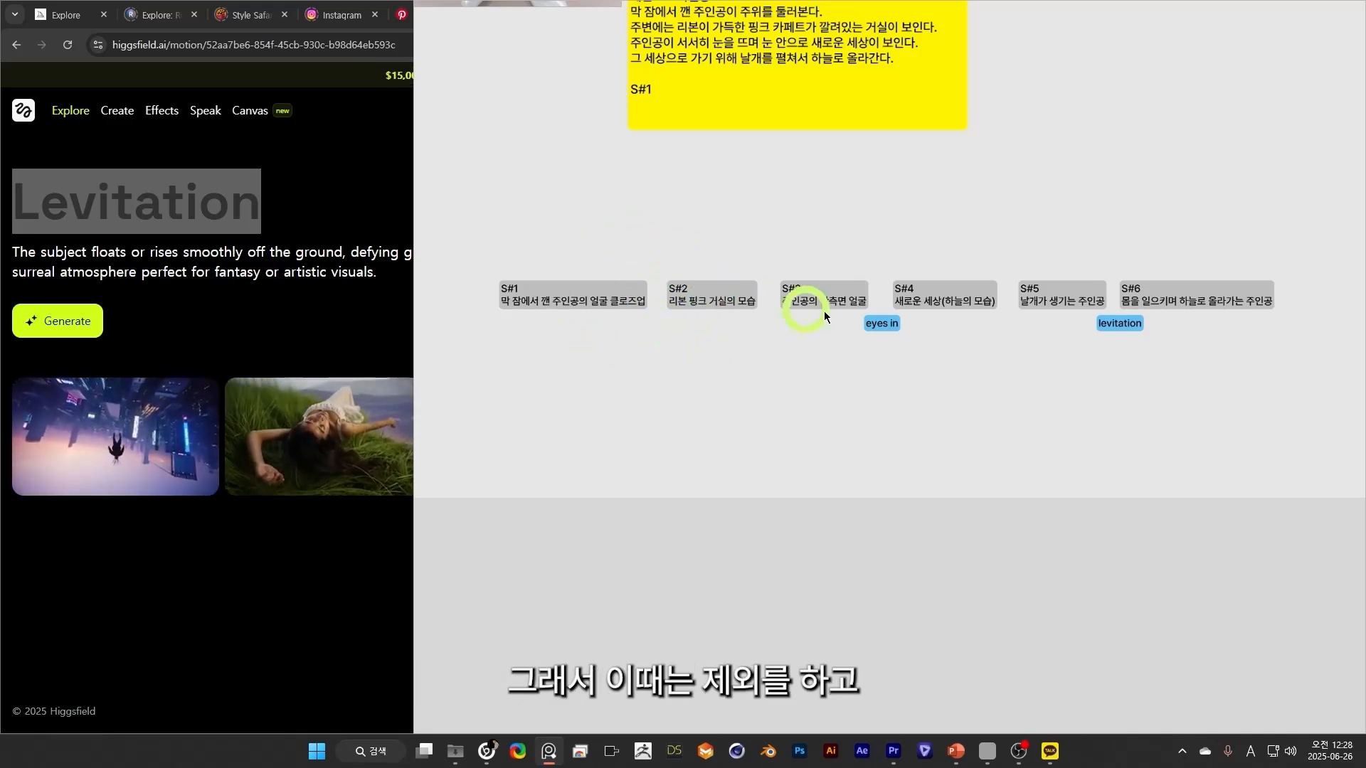
Label the transition between S#1 and S#2 with "x" and paste a copy of that label under S#2 and S#3.
text(x)
key(ctrl+v)
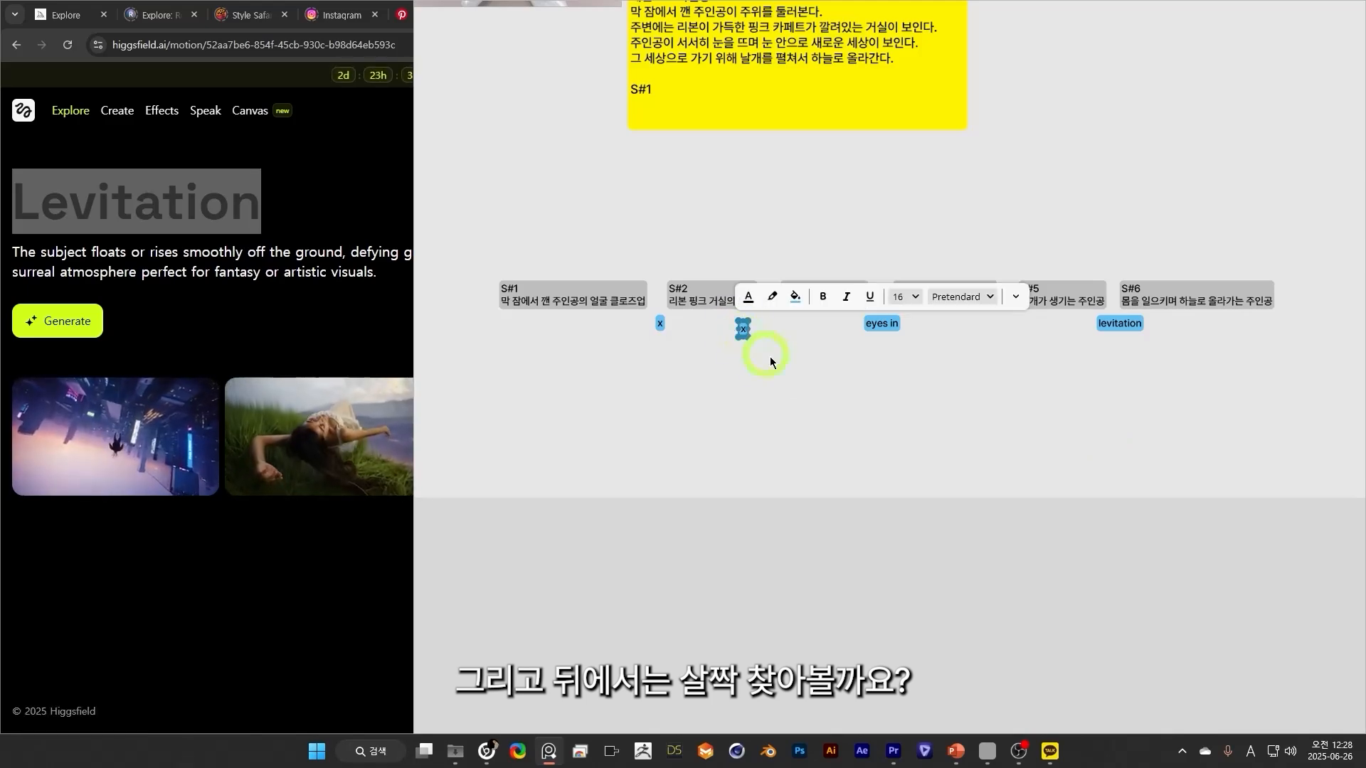
Switch to Higgsfield, browse the effects gallery for a calmer transition, and open the Invisible effect's page.
click(161, 115)
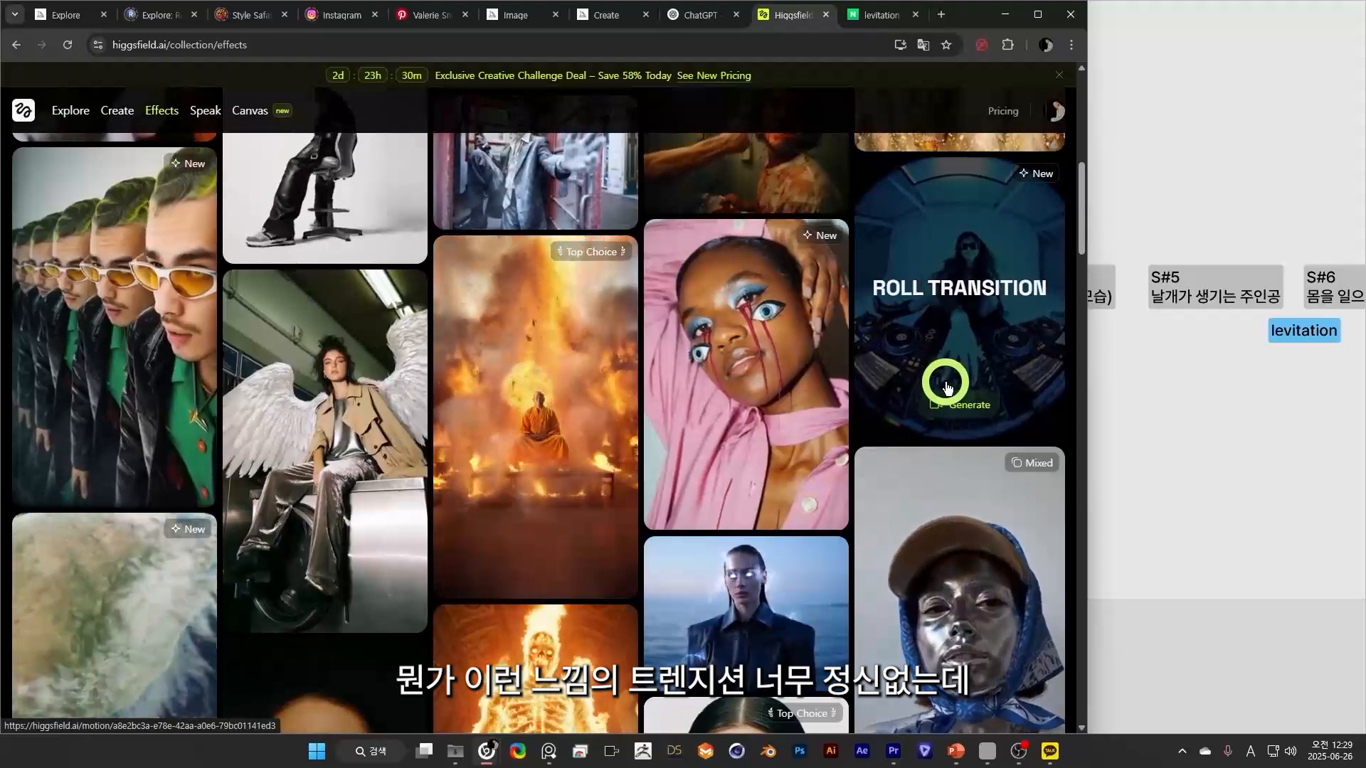
scroll(615, 363, down, 5)
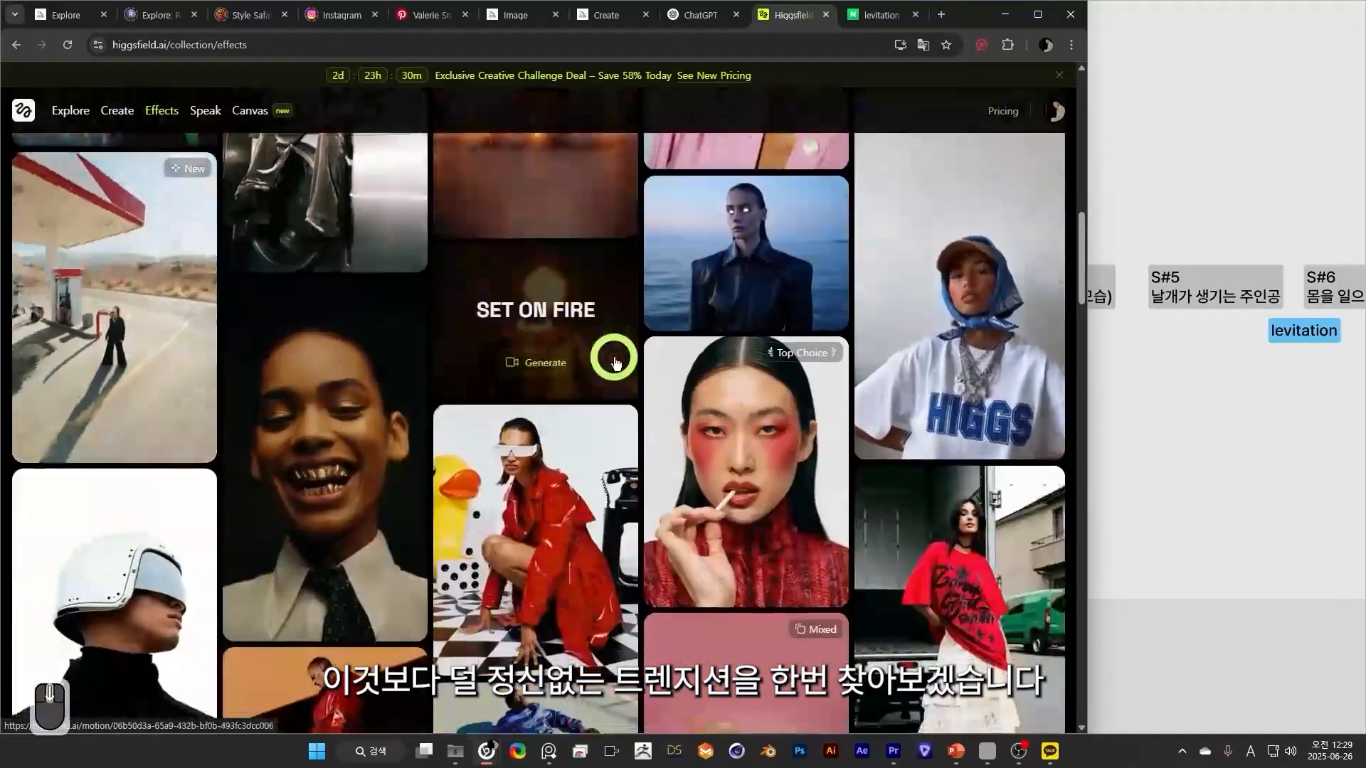
scroll(616, 363, down, 3)
click(527, 337)
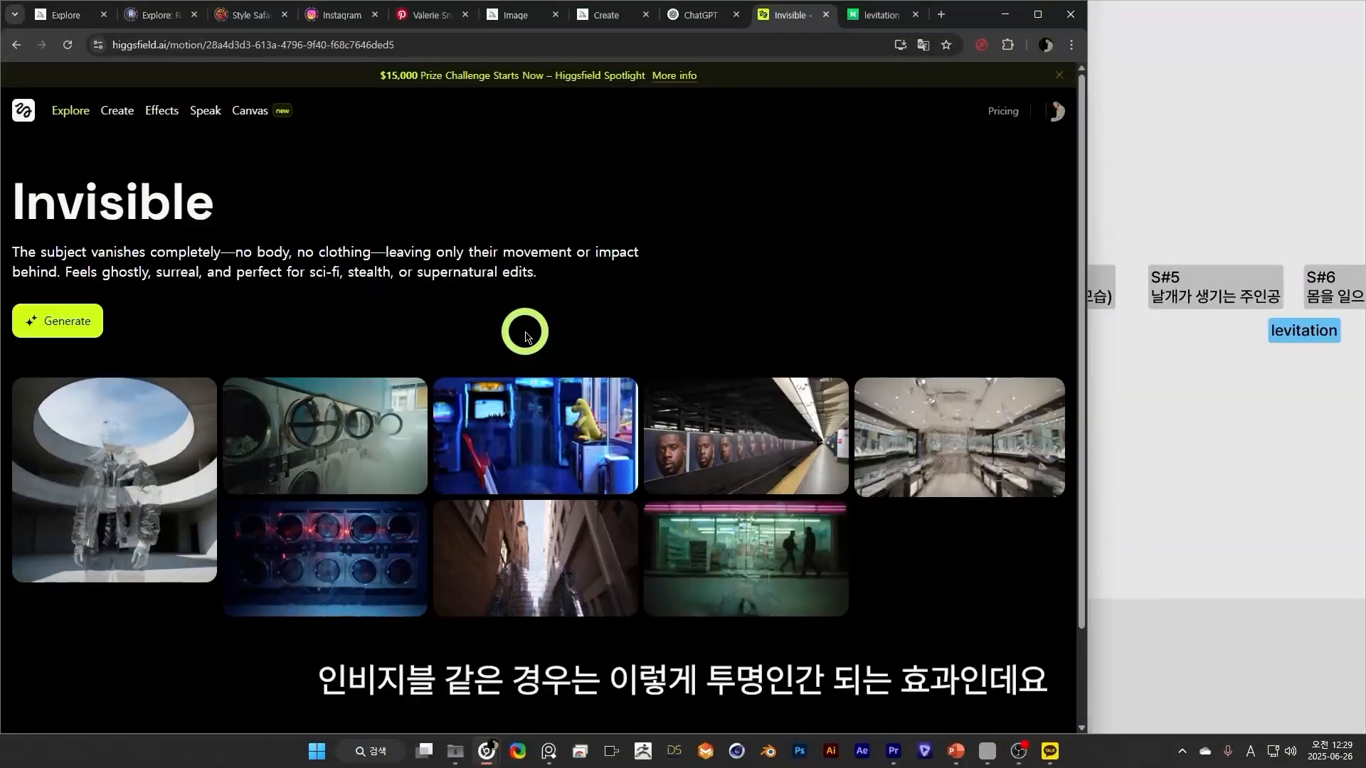
Review the Invisible effect's sample clips, and set Whip Pan as the second motion alongside Levitation in the video setup.
scroll(667, 381, down, 2)
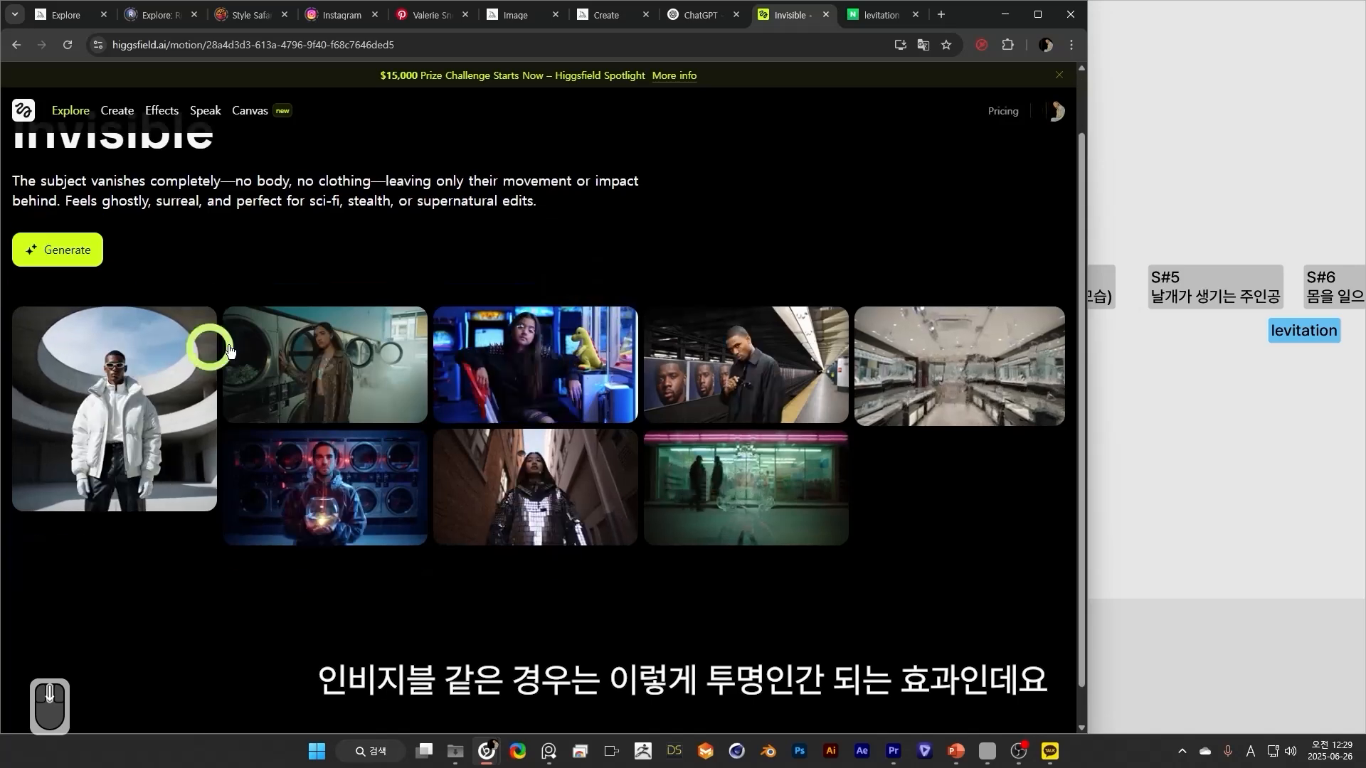
scroll(907, 604, up, 2)
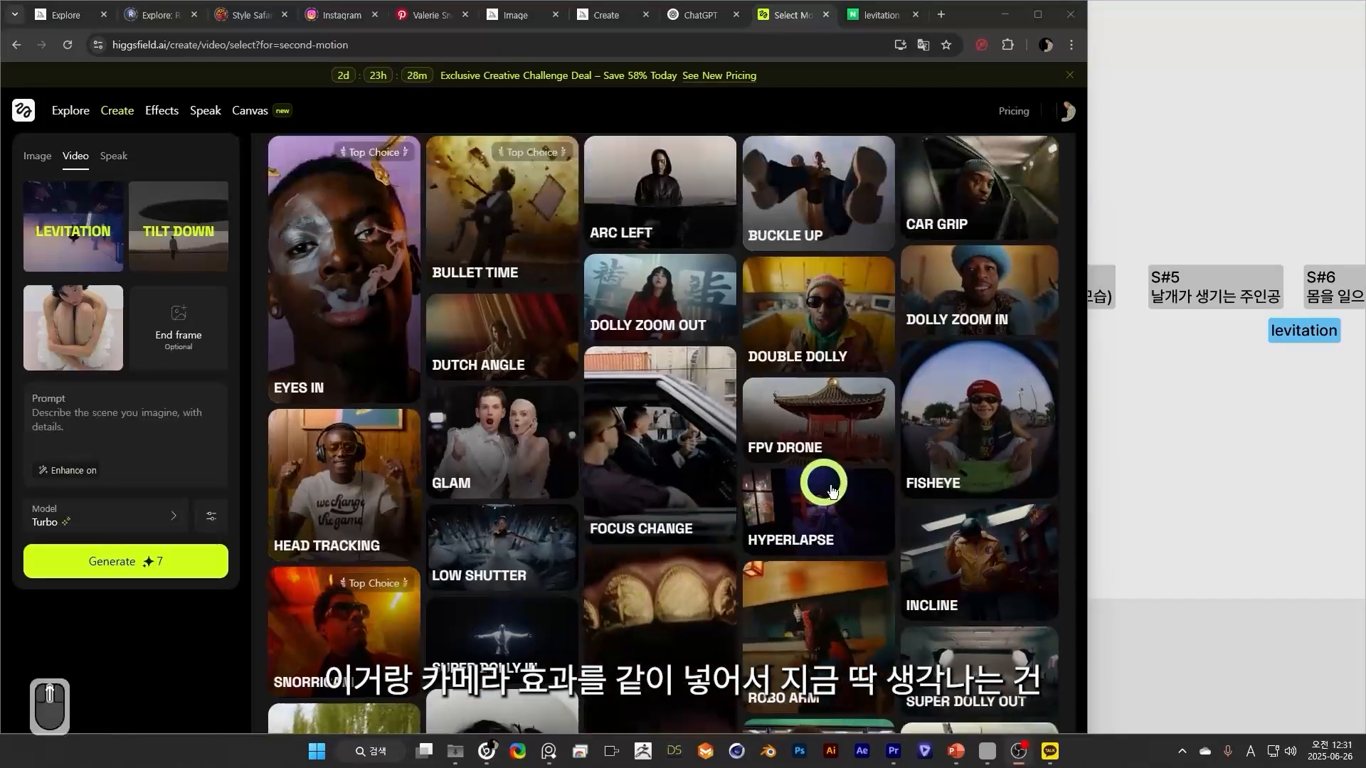
scroll(797, 476, down, 2)
scroll(776, 476, down, 5)
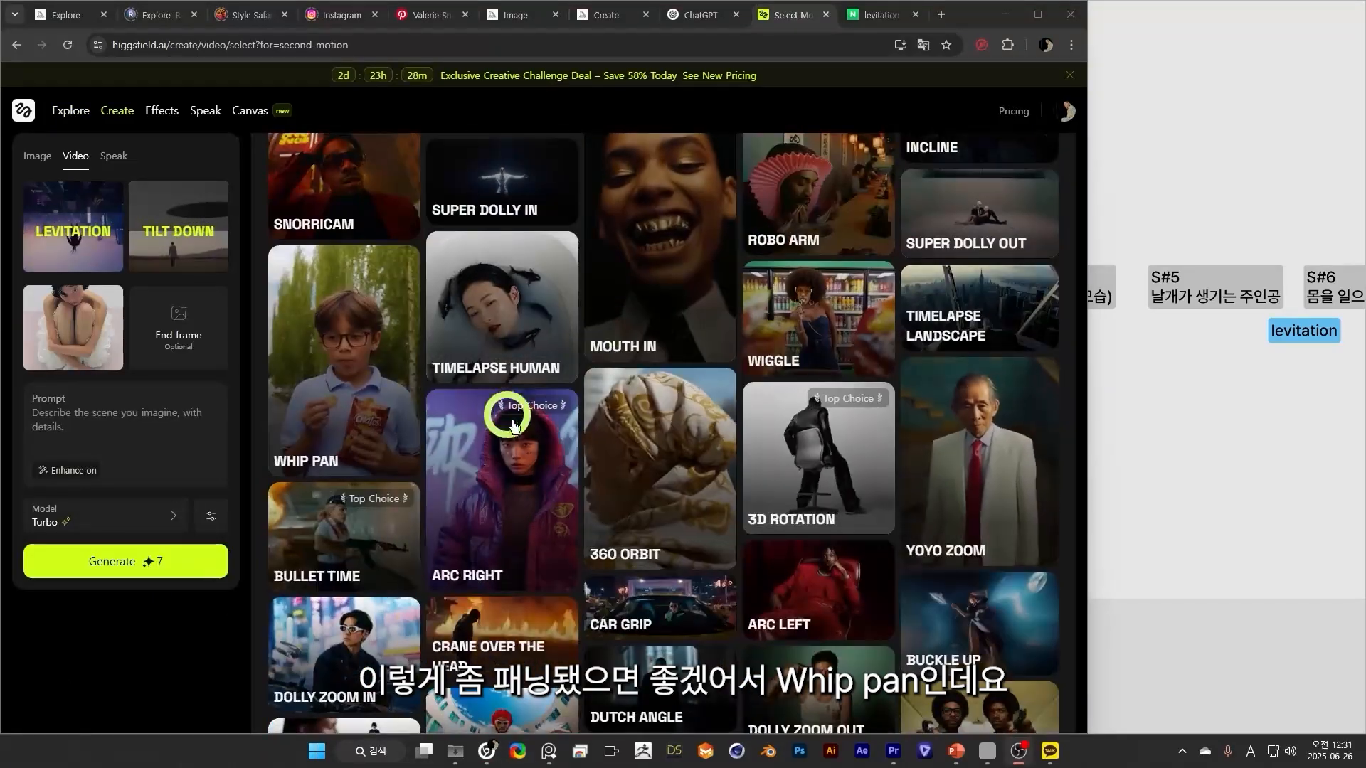
click(396, 390)
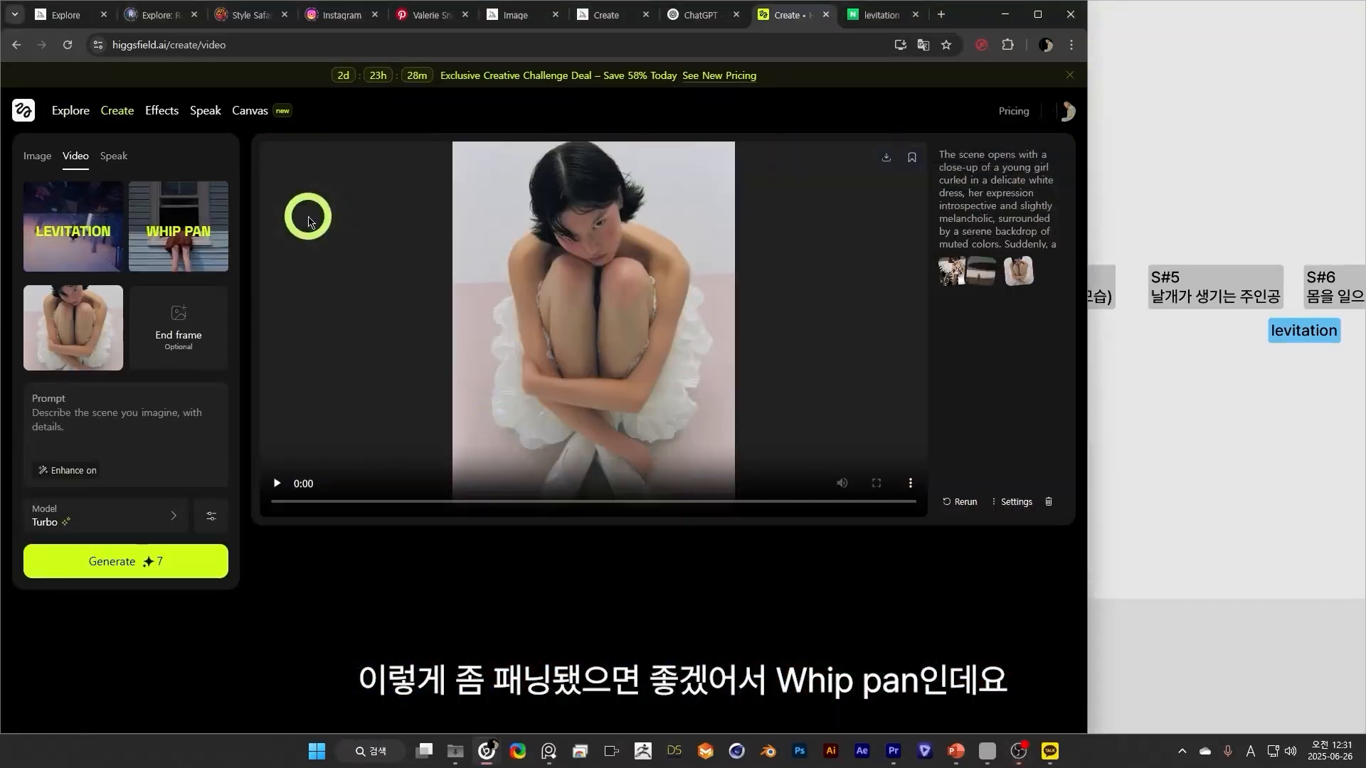
View the Whip Pan effect's page, and change the storyboard label between S#2 and S#3 to "whip pan".
click(161, 110)
click(893, 428)
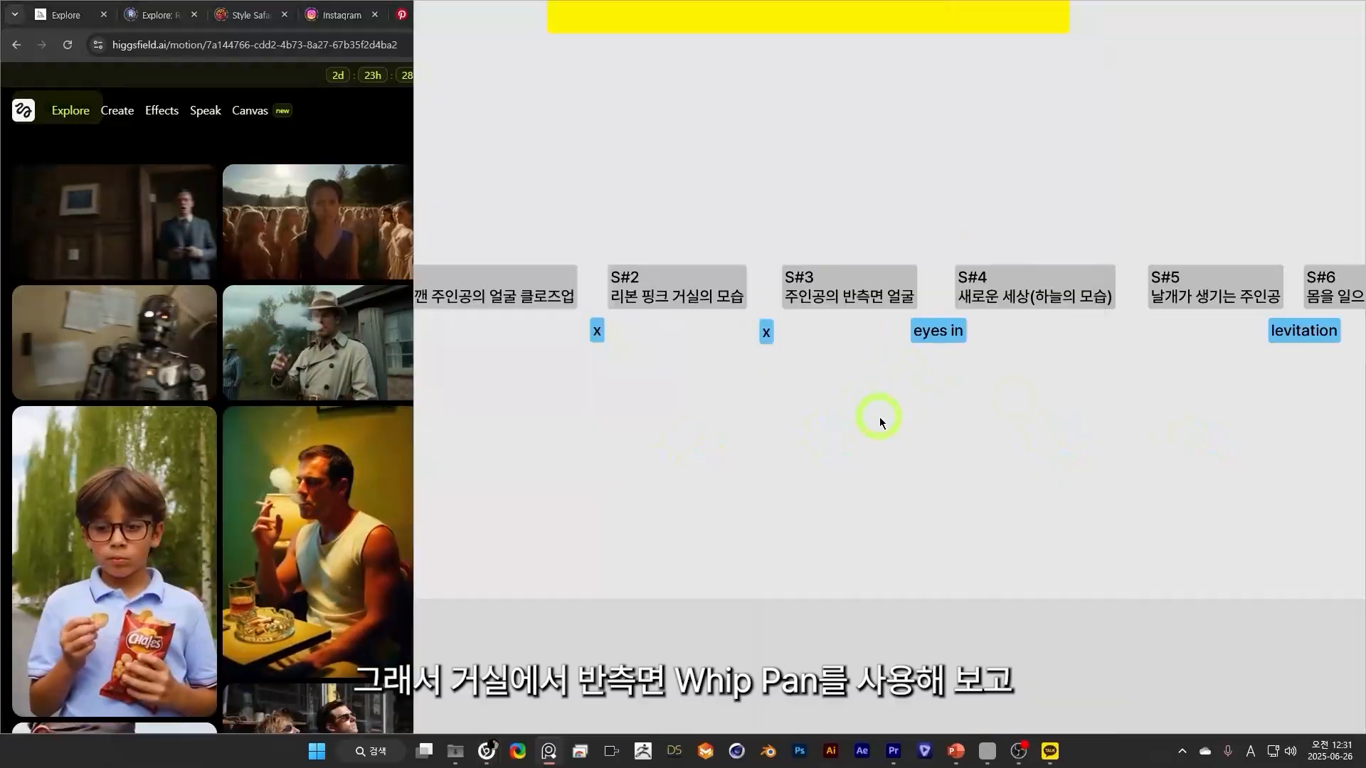
double_click(699, 325)
key(BackSpace)
text(whip pan)
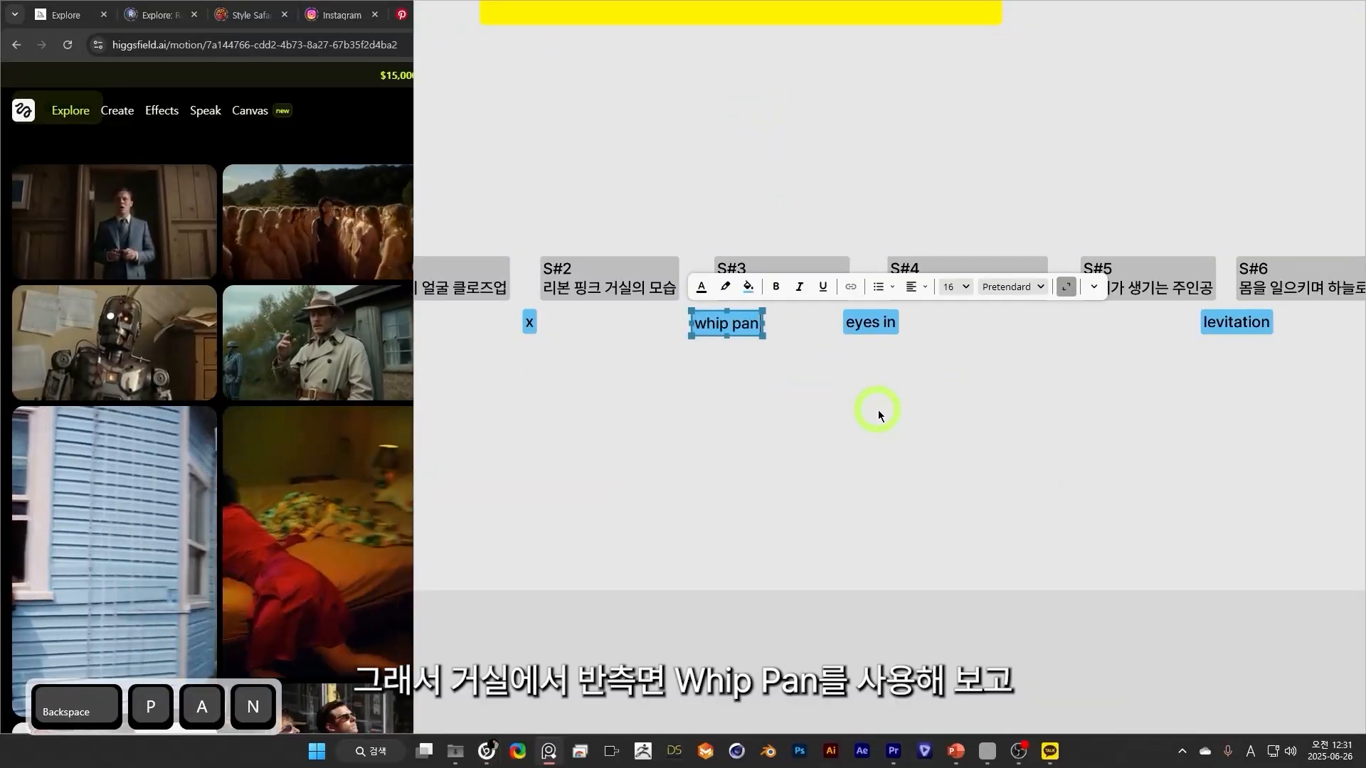
click(878, 409)
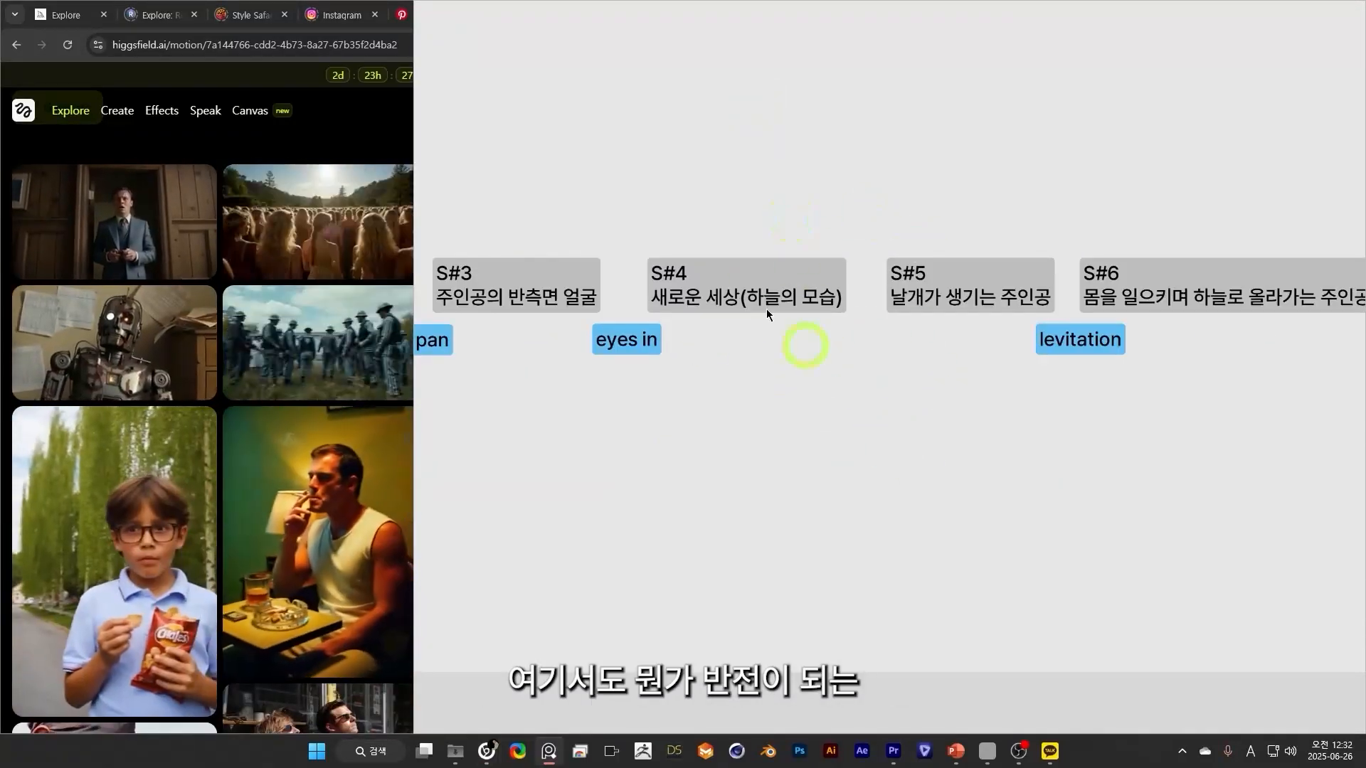
Return to Higgsfield and browse the effects gallery for a twisting or zooming transition for the S#4 scene.
click(174, 142)
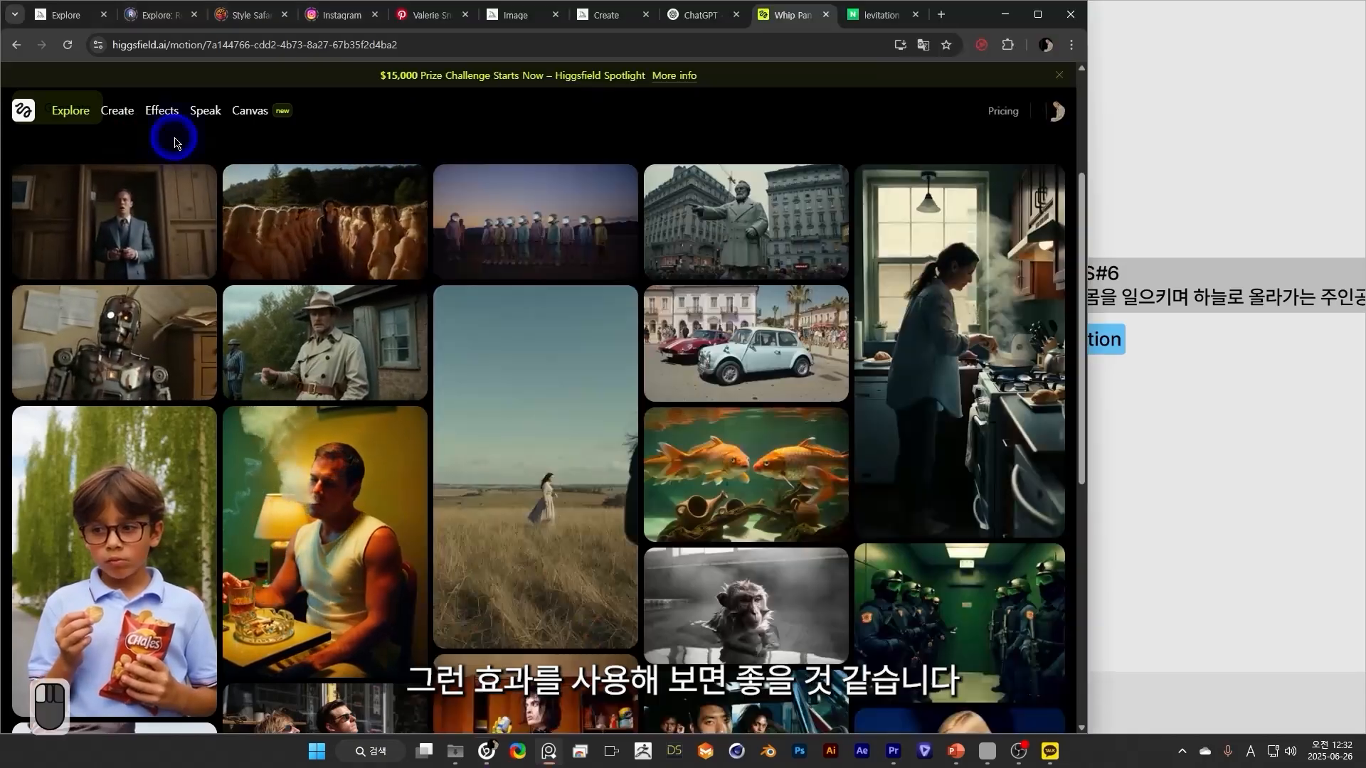
scroll(448, 473, down, 5)
scroll(448, 471, down, 1)
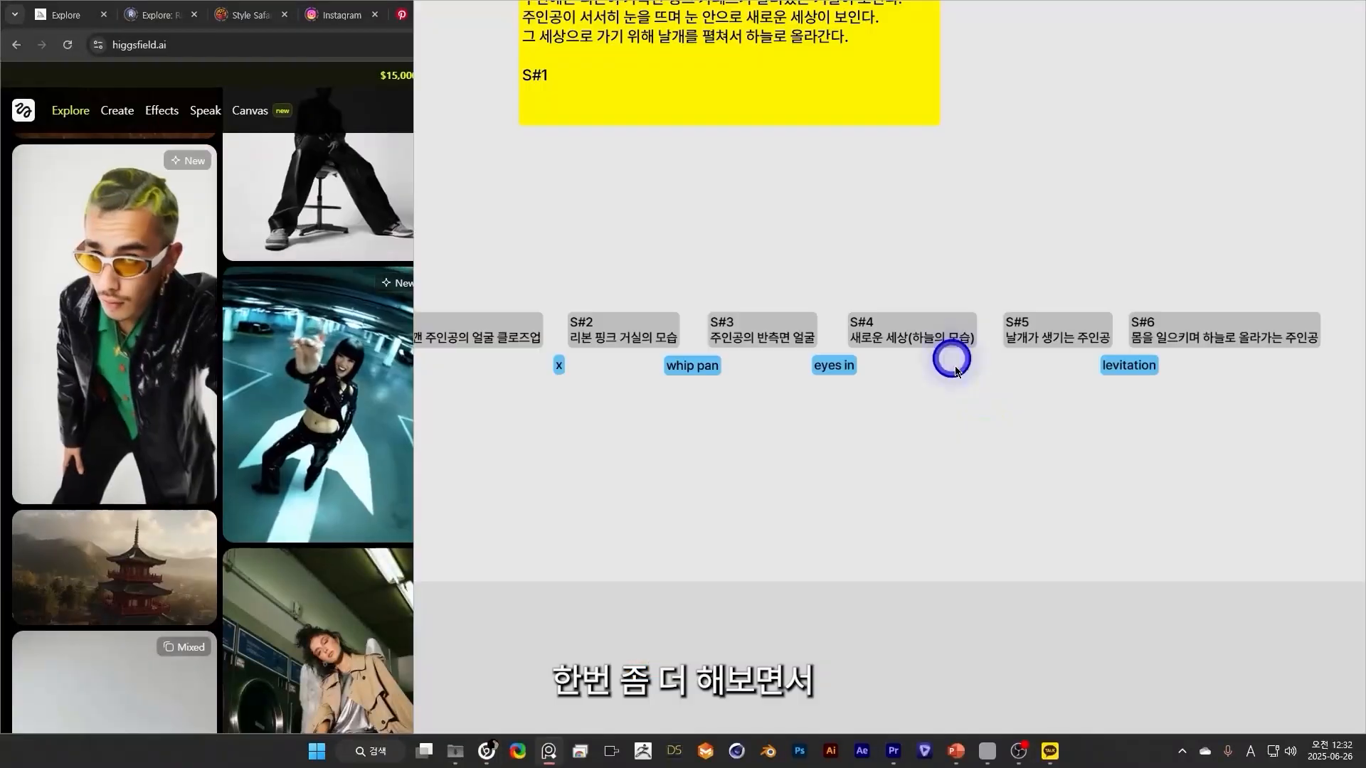
Review the storyboard's scene cards S#1 to S#6 together with the transition labels and the storyline note.
drag(951, 356, 1010, 444)
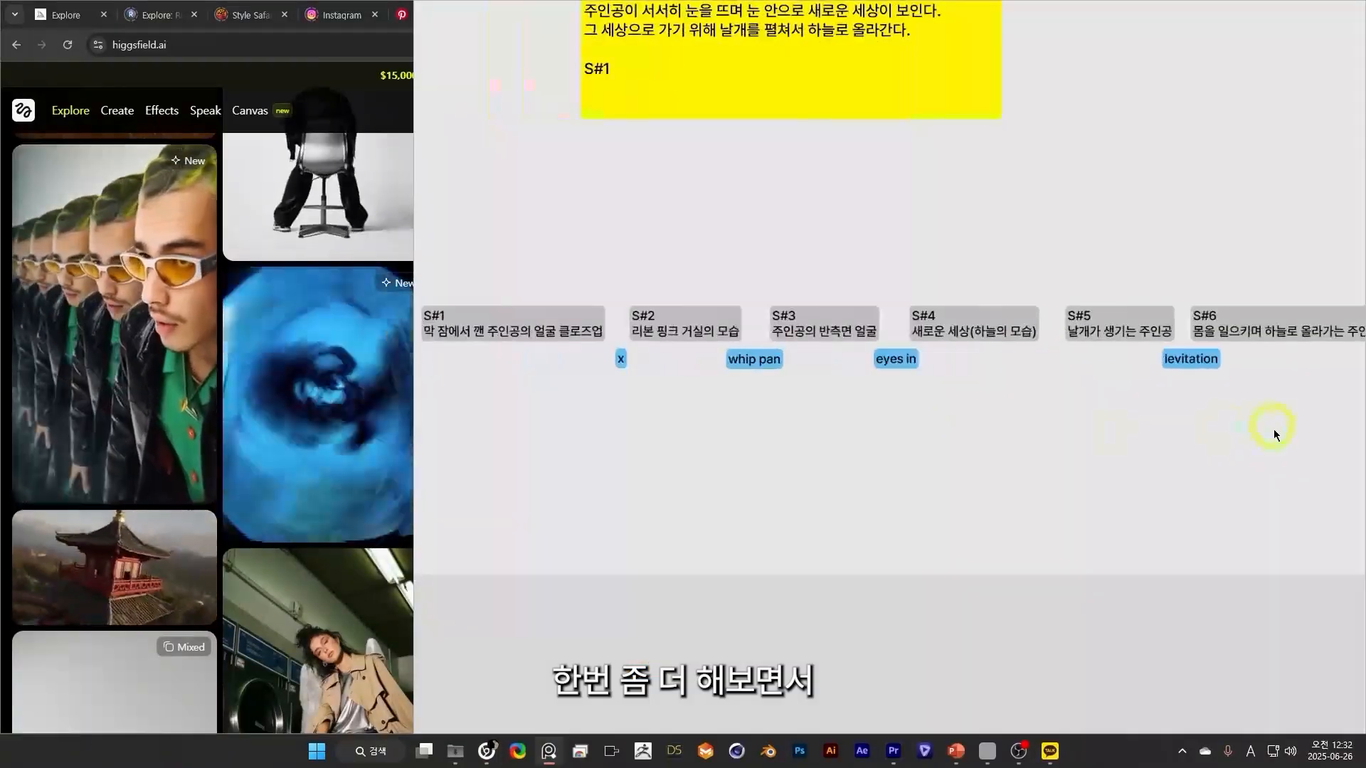
scroll(1155, 461, down, 3)
scroll(1155, 463, up, 3)
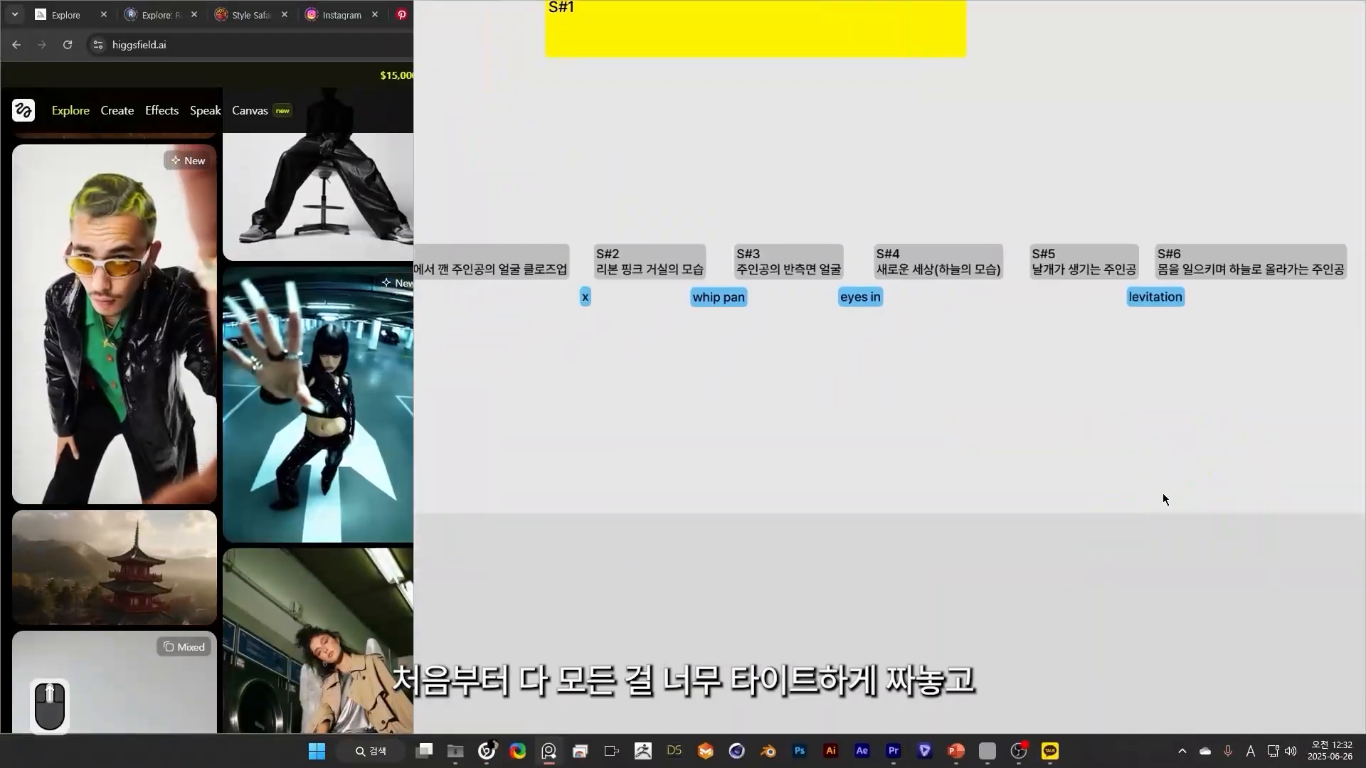
scroll(1176, 487, down, 2)
scroll(1119, 488, up, 1)
drag(1305, 585, 1278, 598)
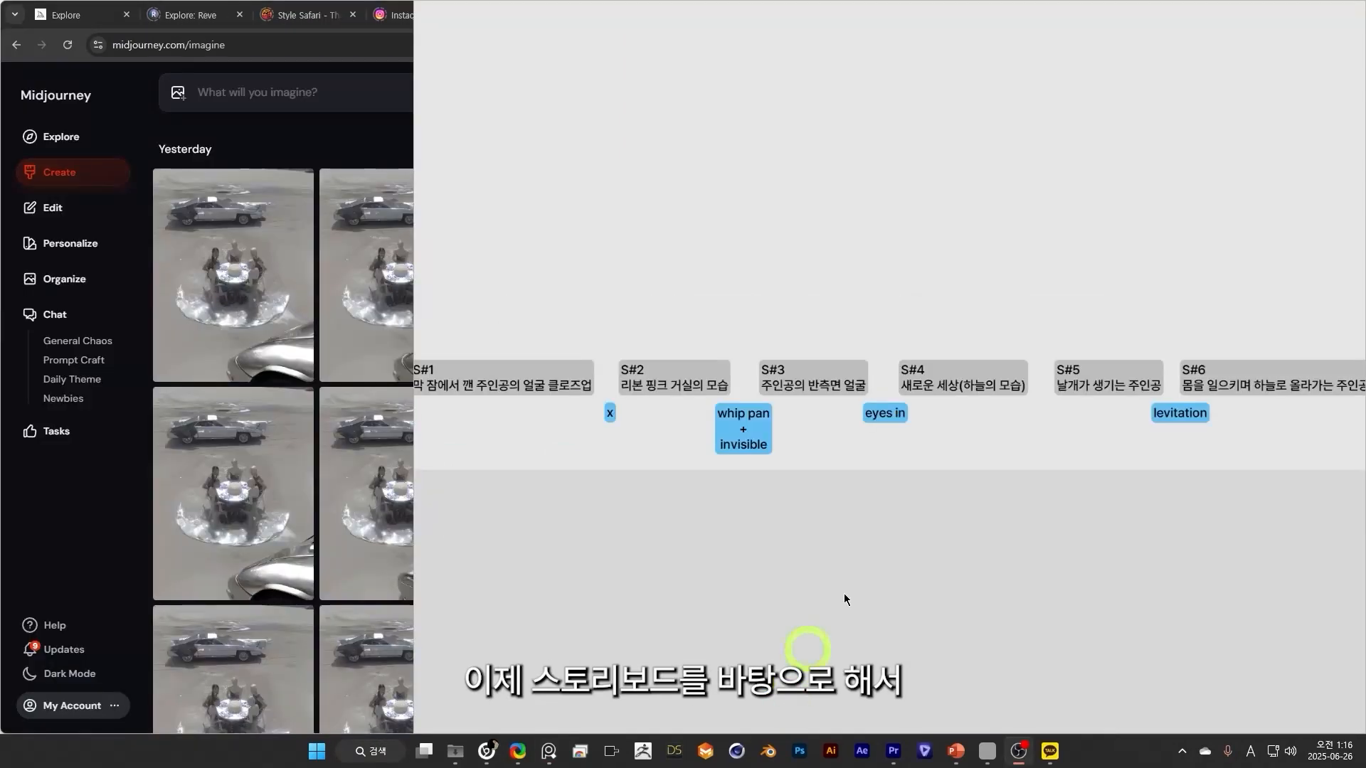
scroll(850, 569, up, 1)
scroll(980, 603, down, 2)
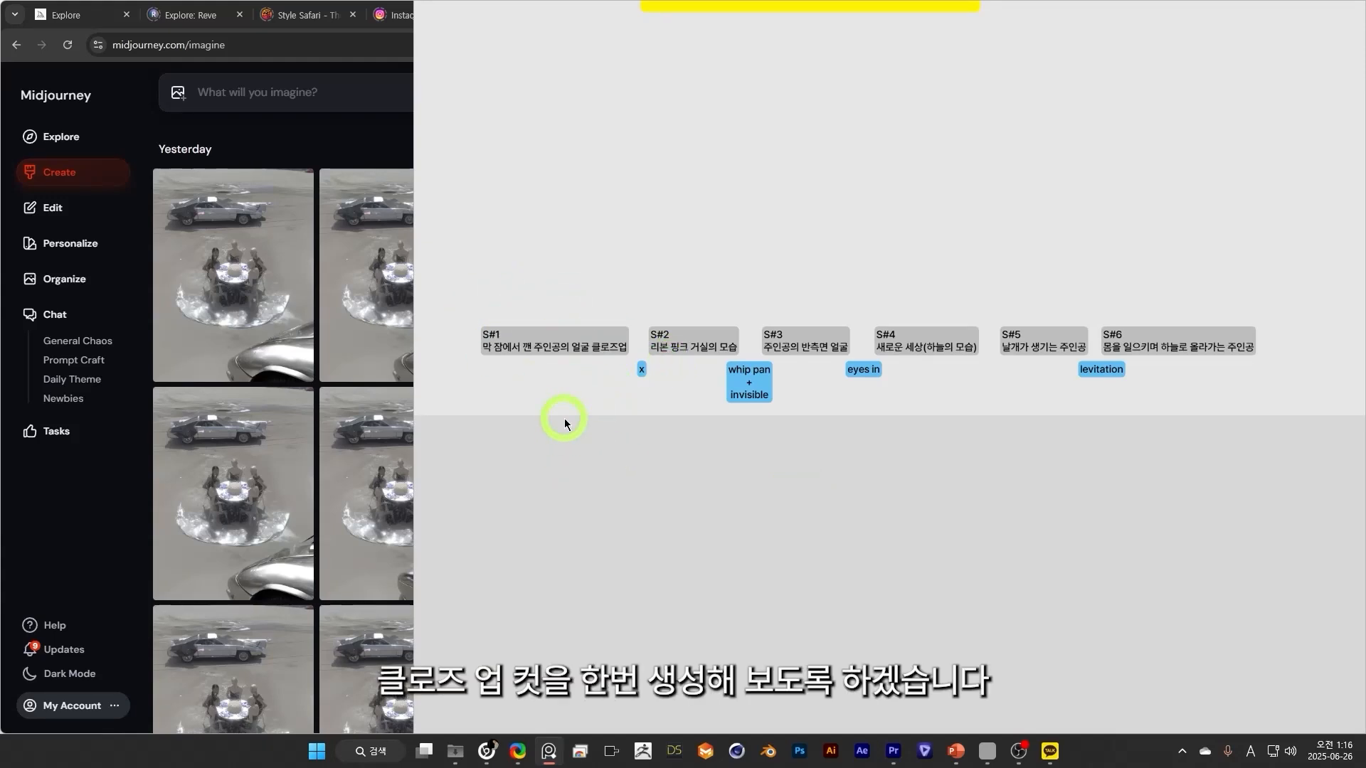
Ask ChatGPT, with the 모델1 image attached, for a Midjourney prompt for an extreme close-up of the model, keyword 발레코어, eyes closed.
click(78, 509)
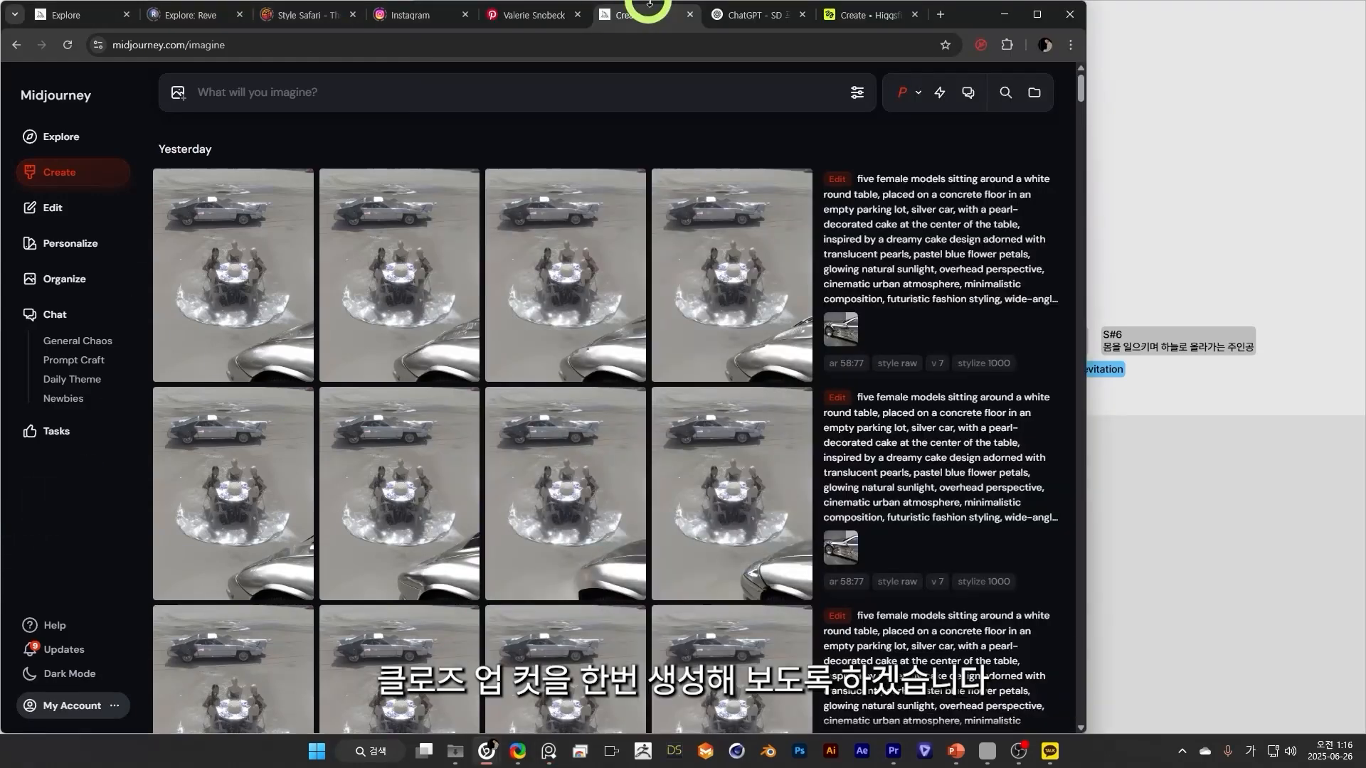
click(371, 434)
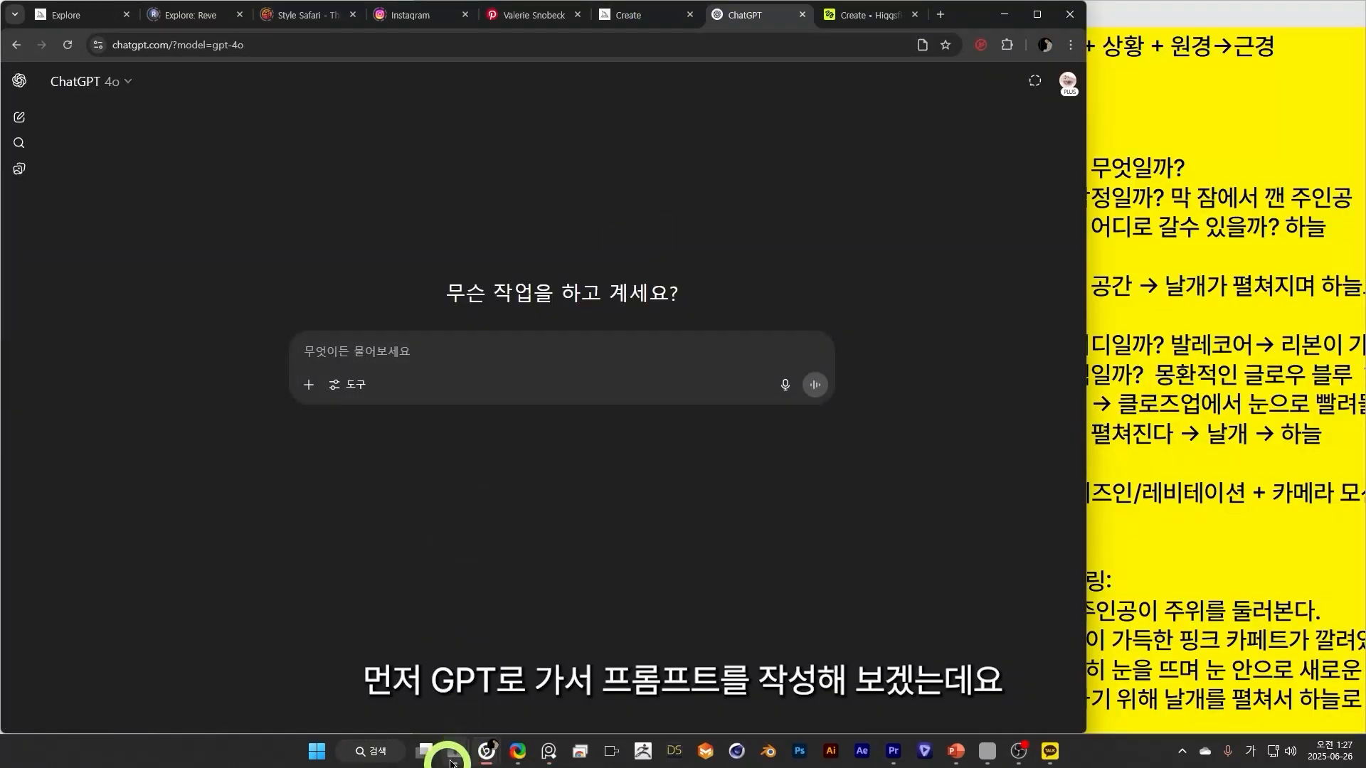
click(458, 763)
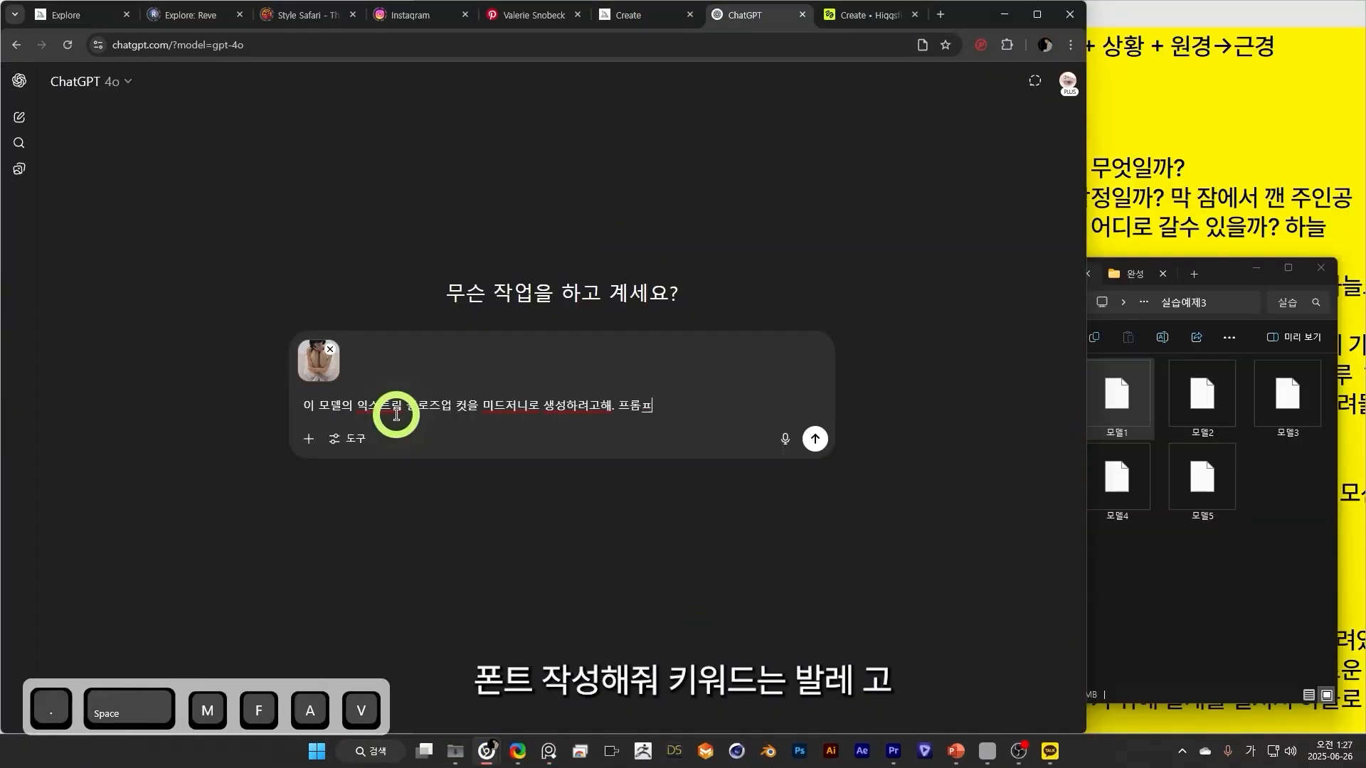
text(트 작성해줘.)
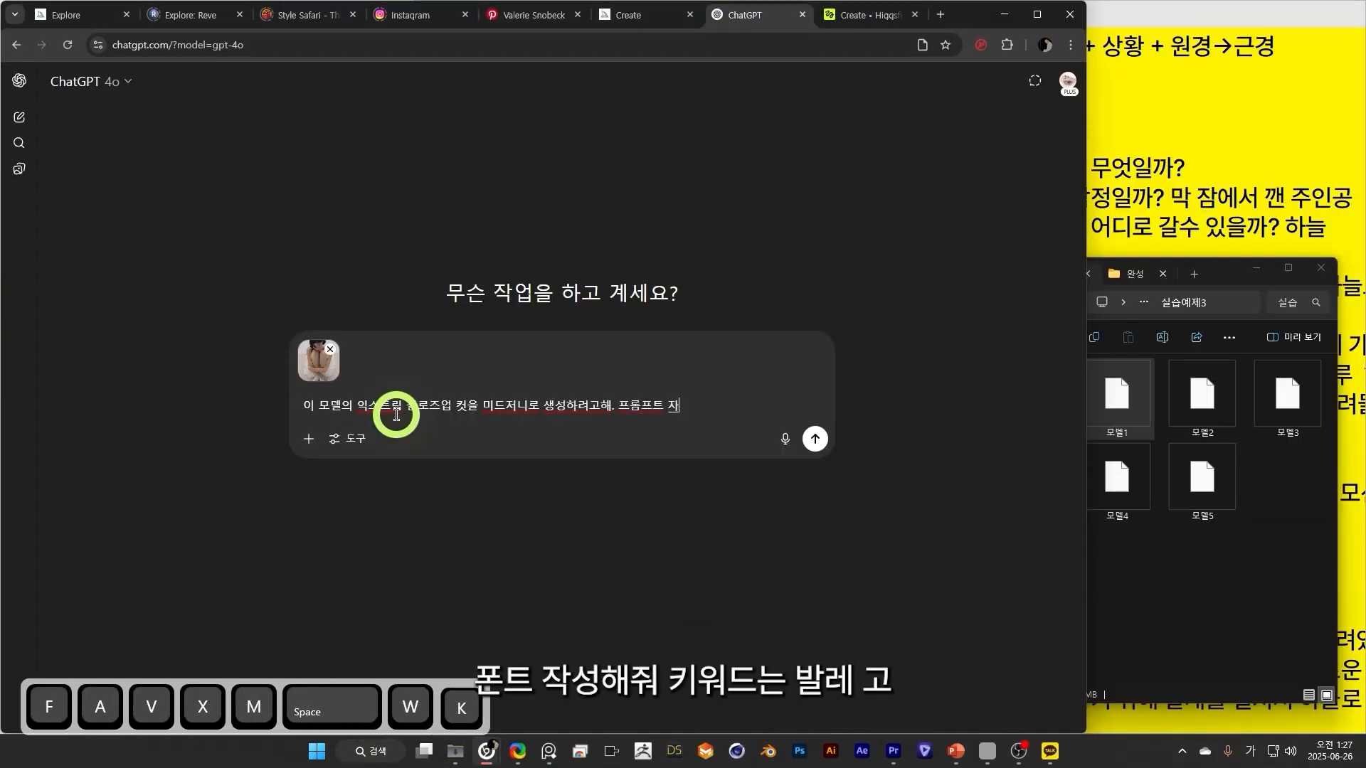
key(shift+Return)
text(키워드는 발레)
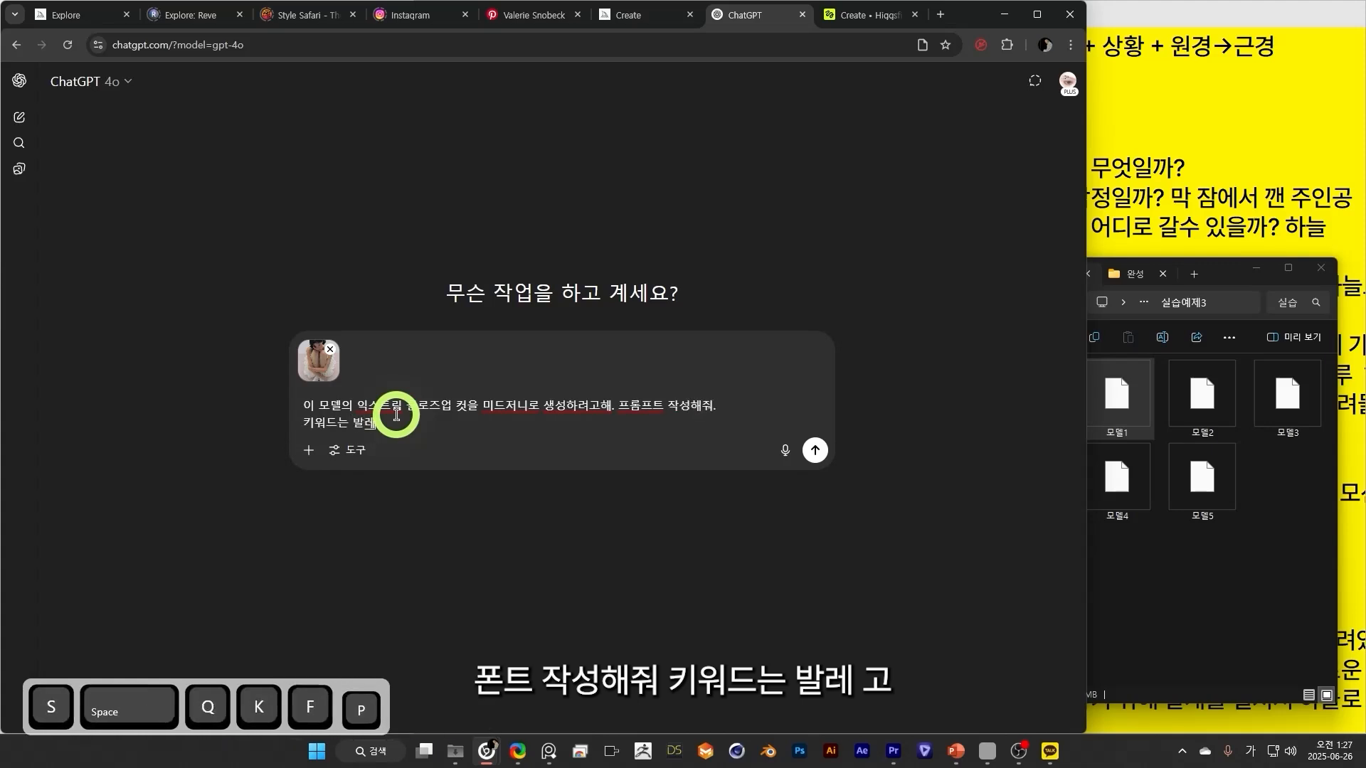
text(코어, 아 그리고 눈)
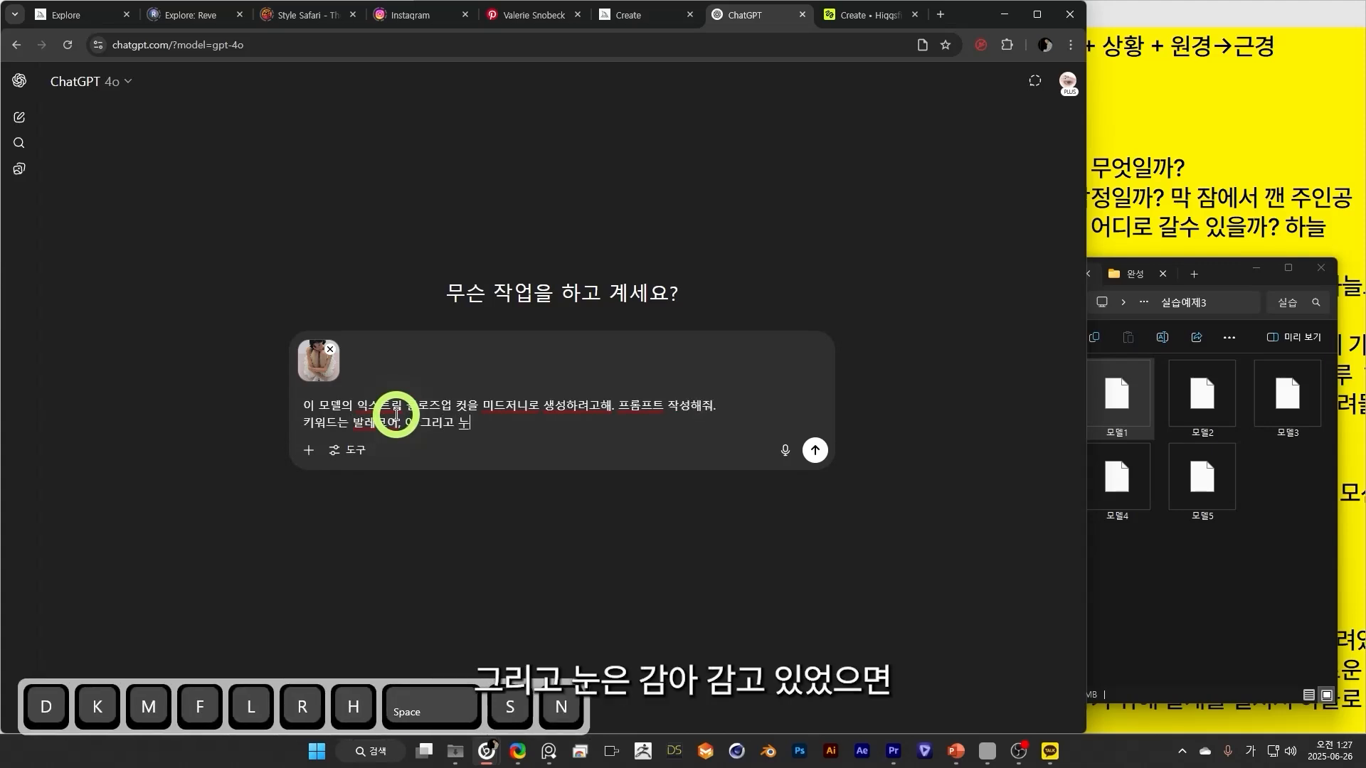
text(은 감고 있었으면 좋겠어)
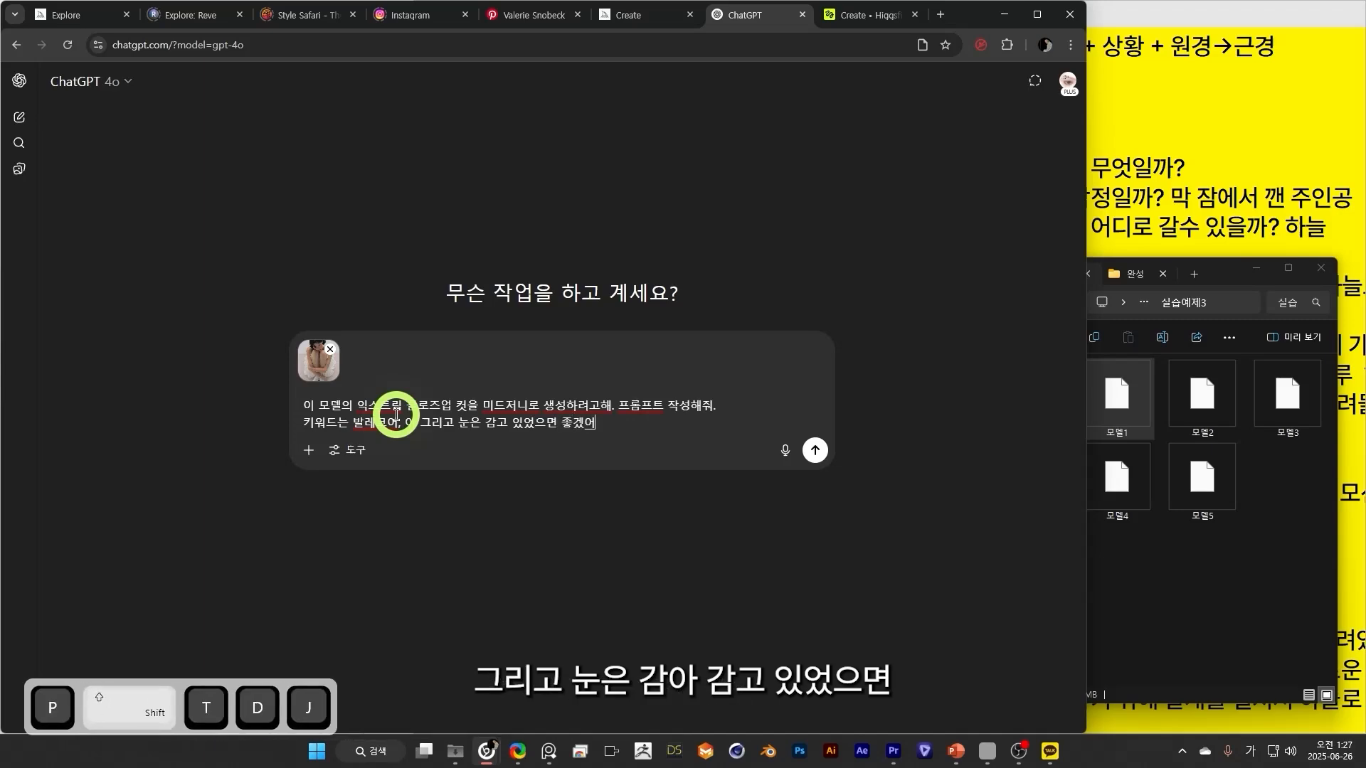
key(Return)
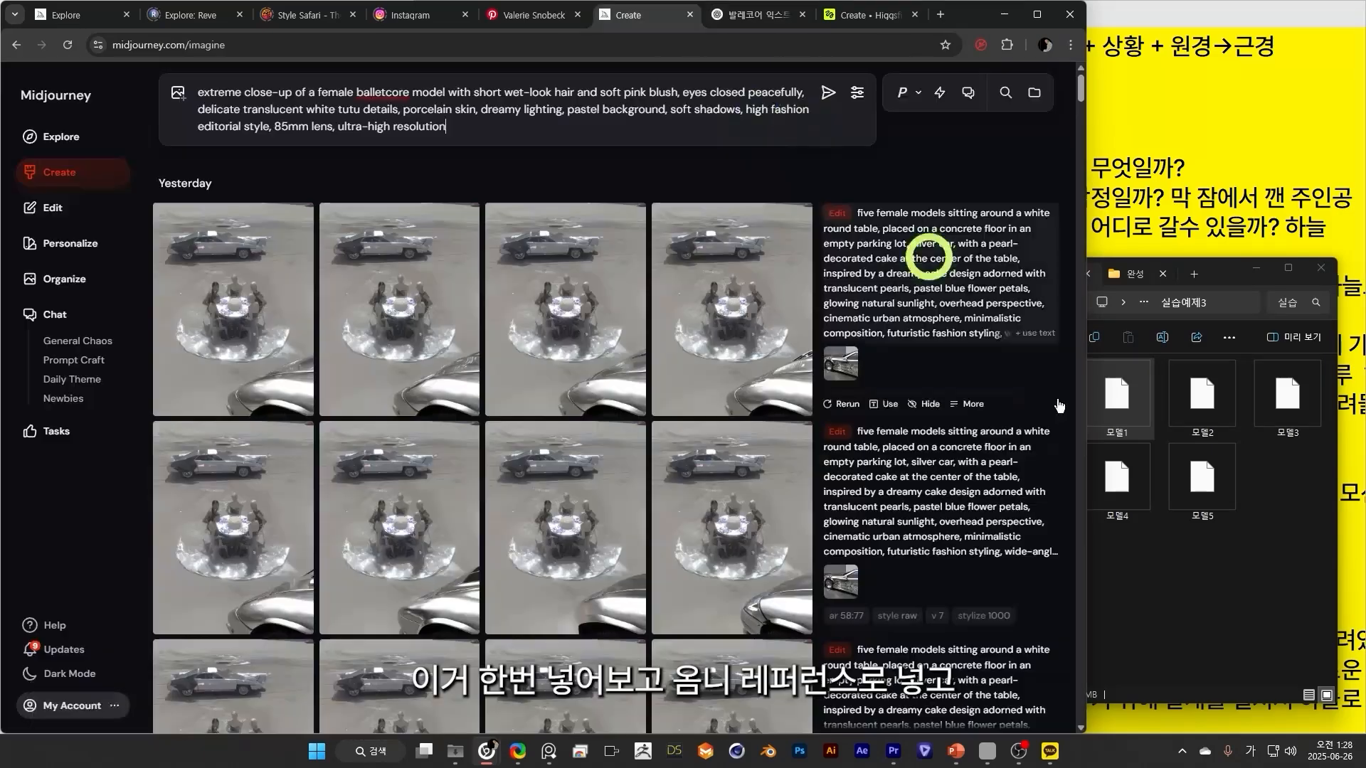
In Midjourney, use the 모델1 image as Omni-Reference at weight 1000 for the balletcore close-up prompt, and regenerate with it also as Style Reference.
click(1138, 402)
drag(1138, 402, 783, 187)
click(782, 186)
click(775, 235)
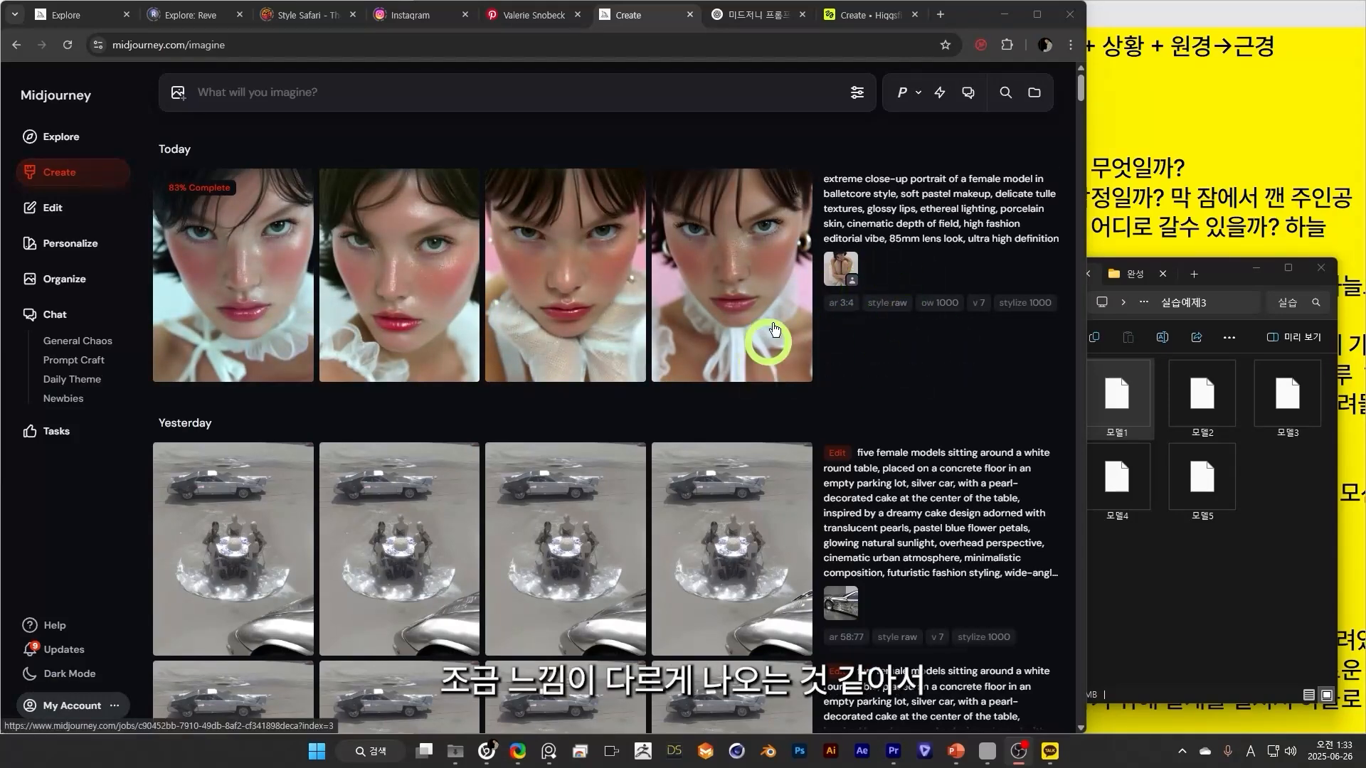
click(884, 217)
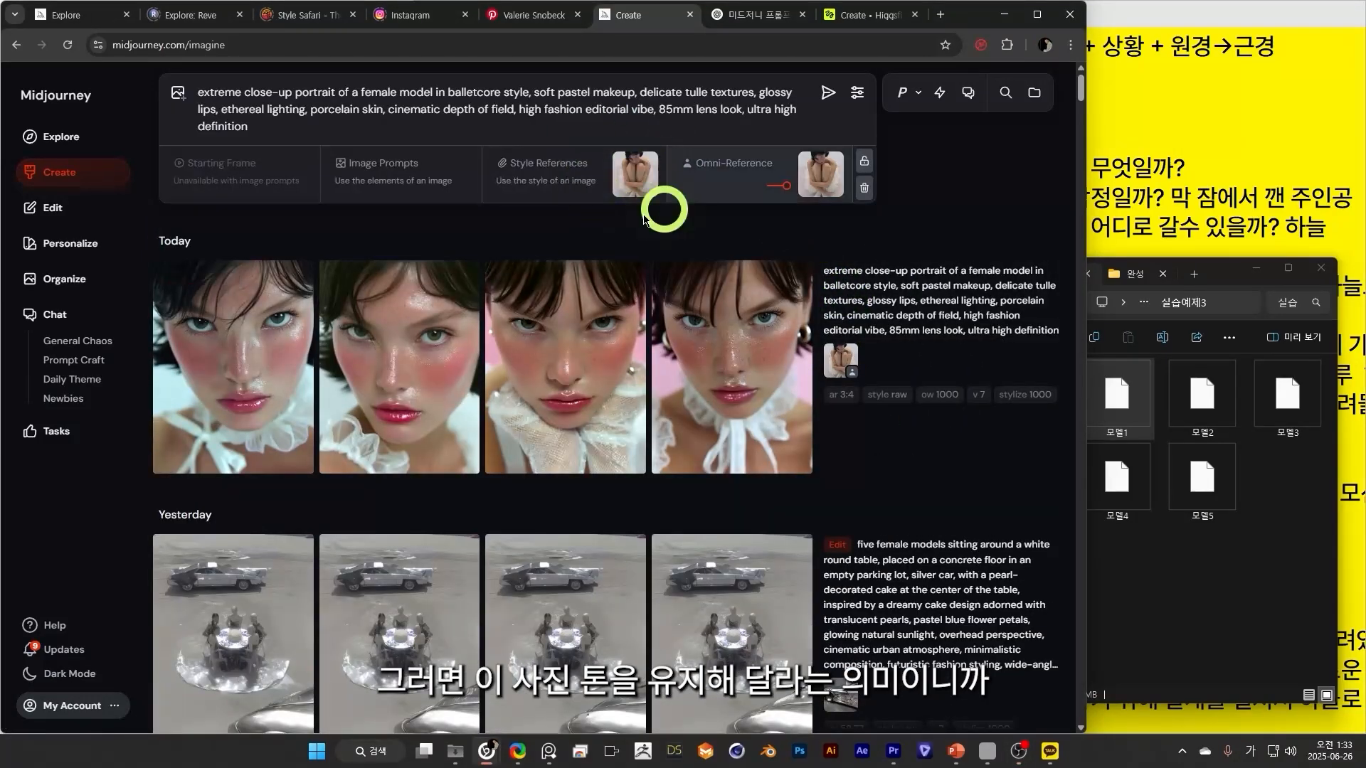
key(Return)
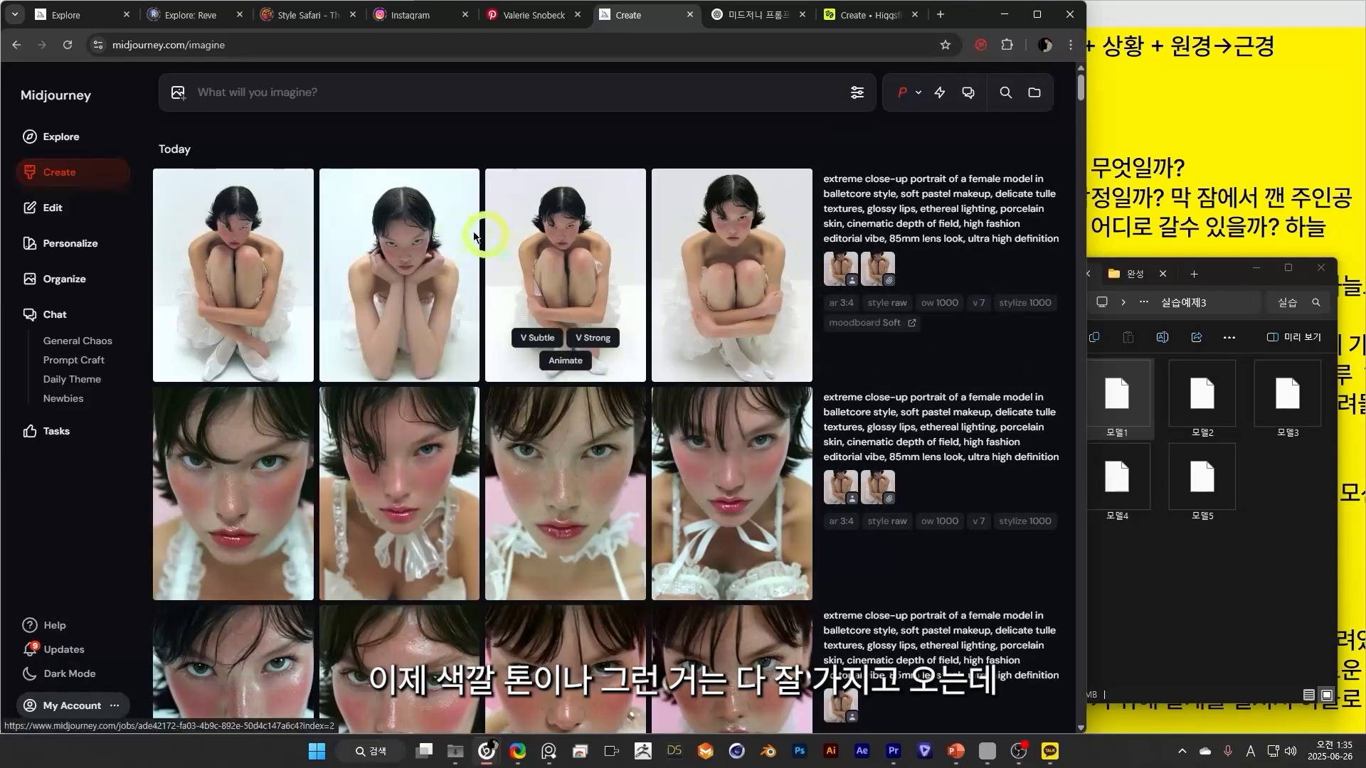
Reuse the close-up prompt with both model references, add the first freckled close-up as an Image Prompt, and generate a new batch.
click(915, 207)
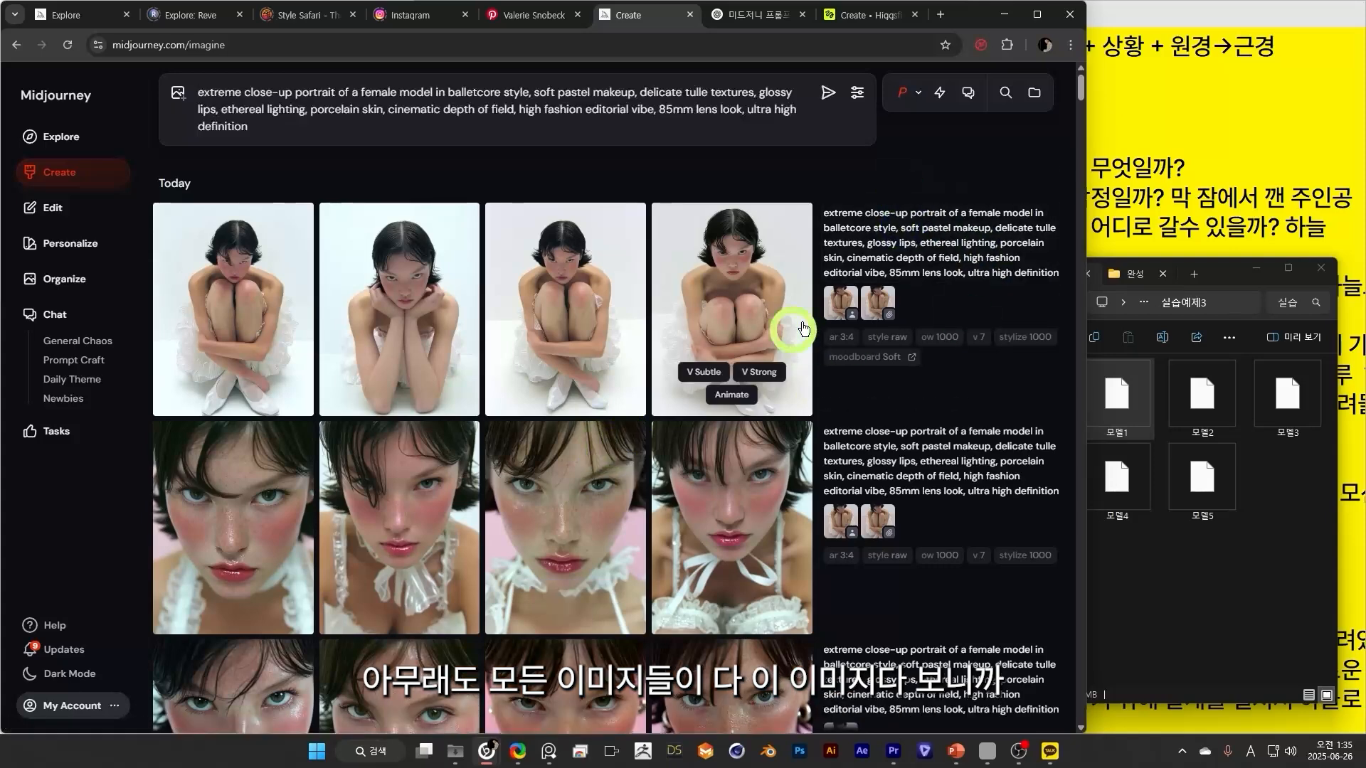
click(845, 313)
click(210, 576)
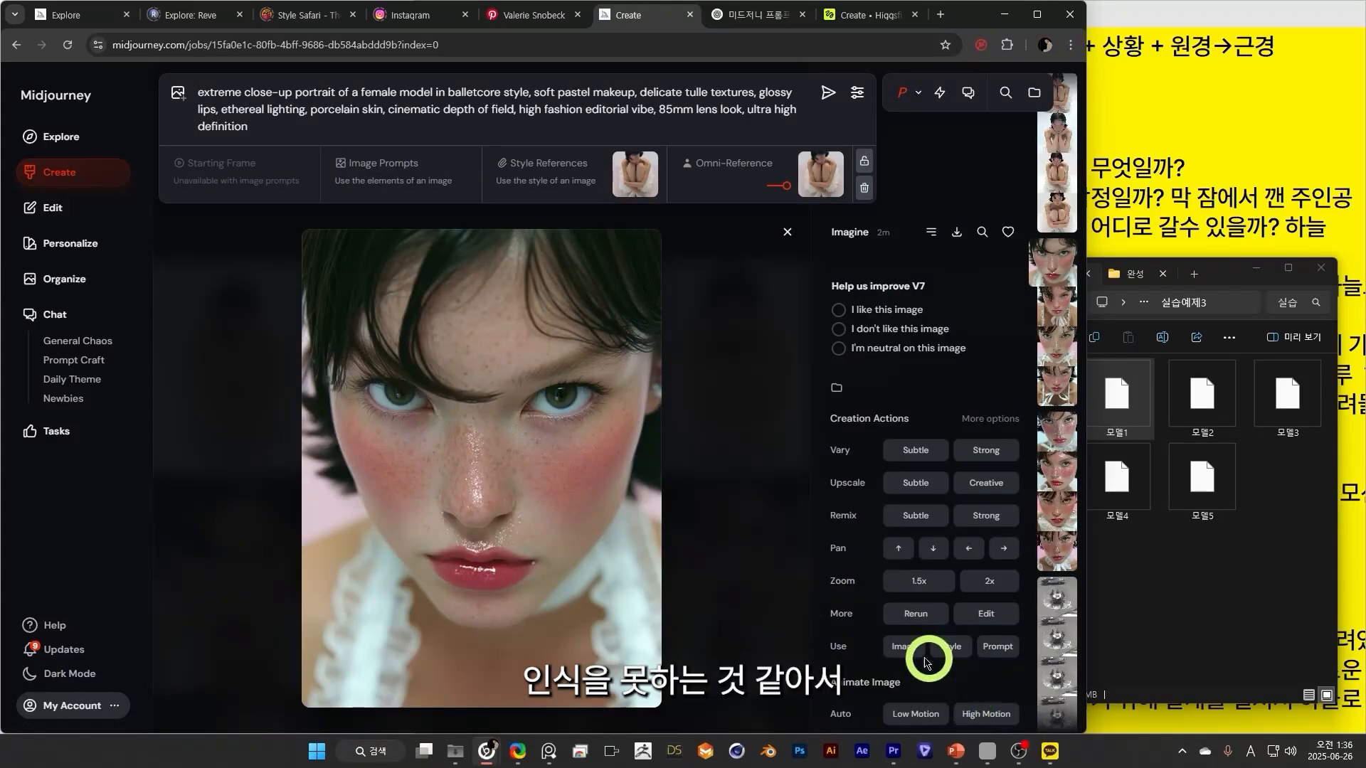
click(903, 646)
click(786, 233)
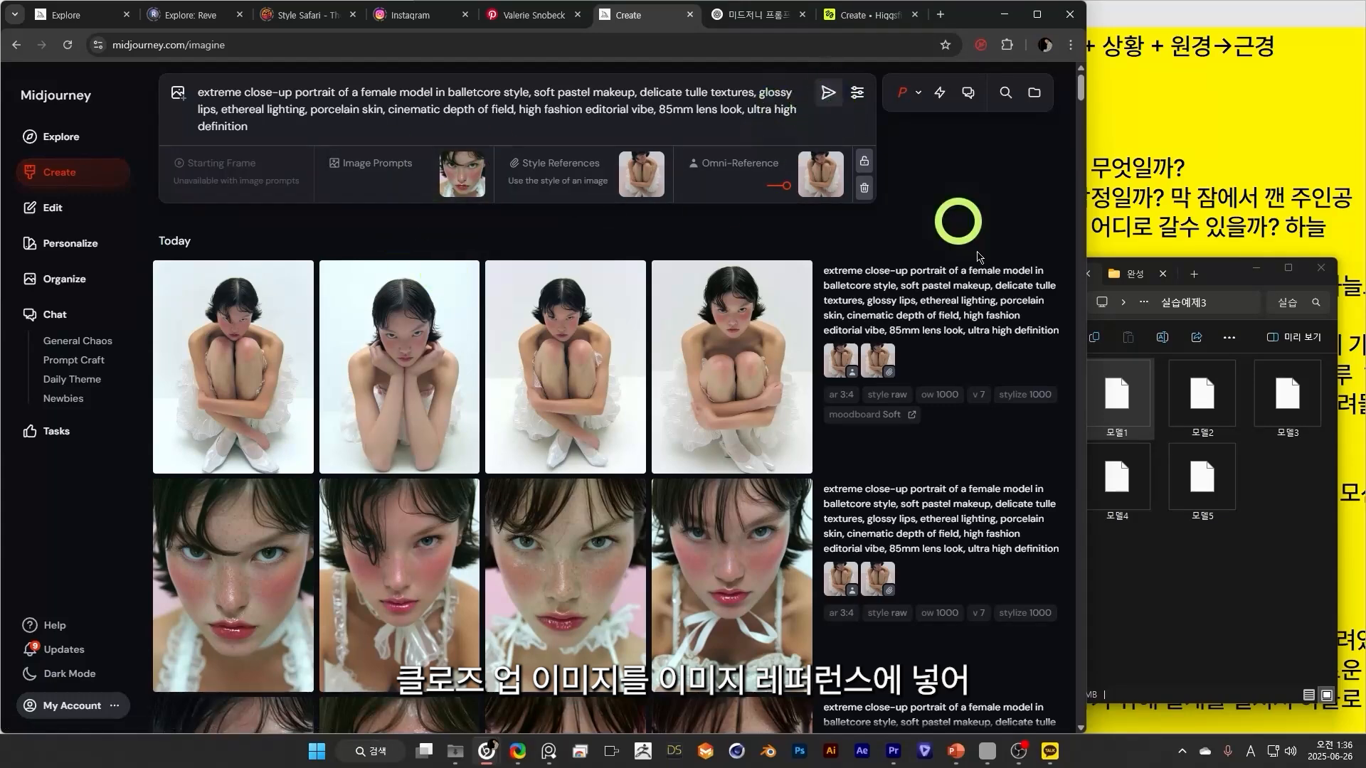
click(828, 93)
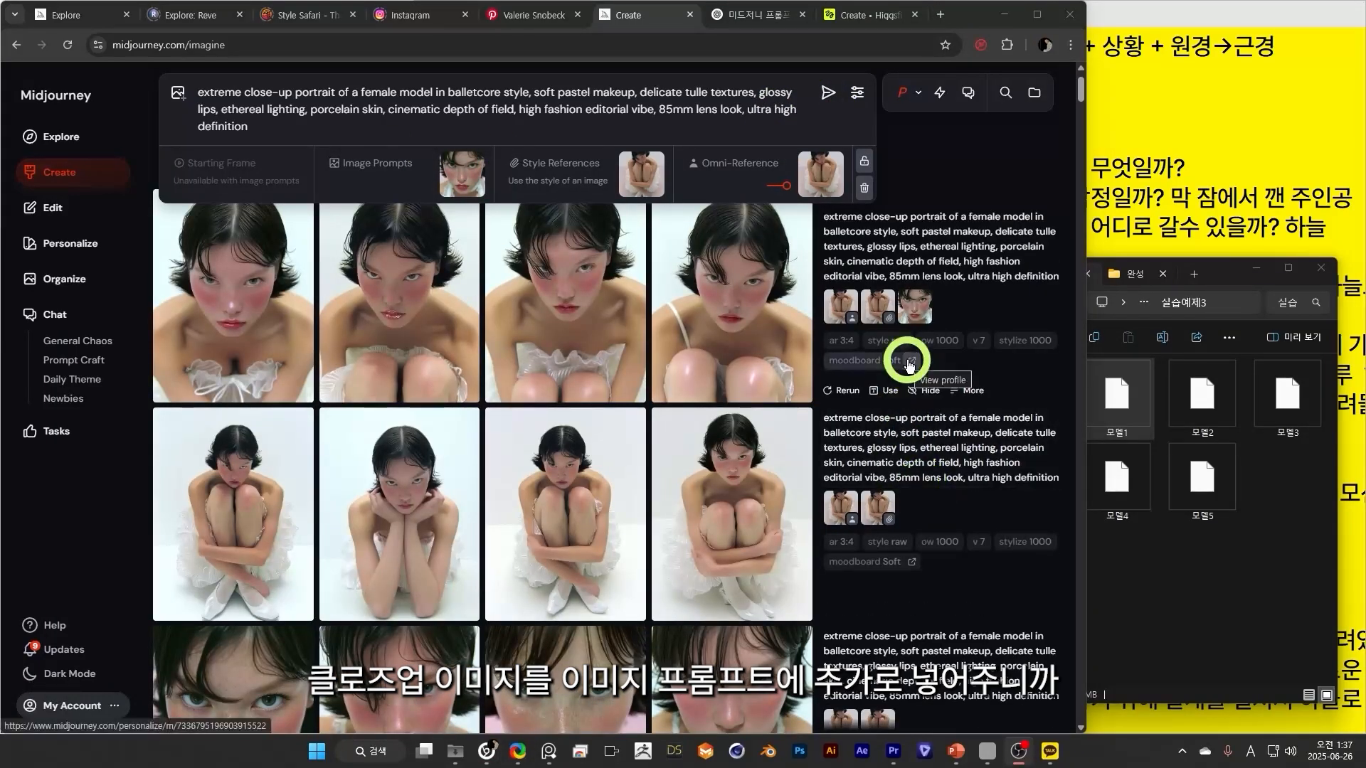
Compare the generated close-up batches and variations to choose the main character's look.
scroll(882, 426, up, 1)
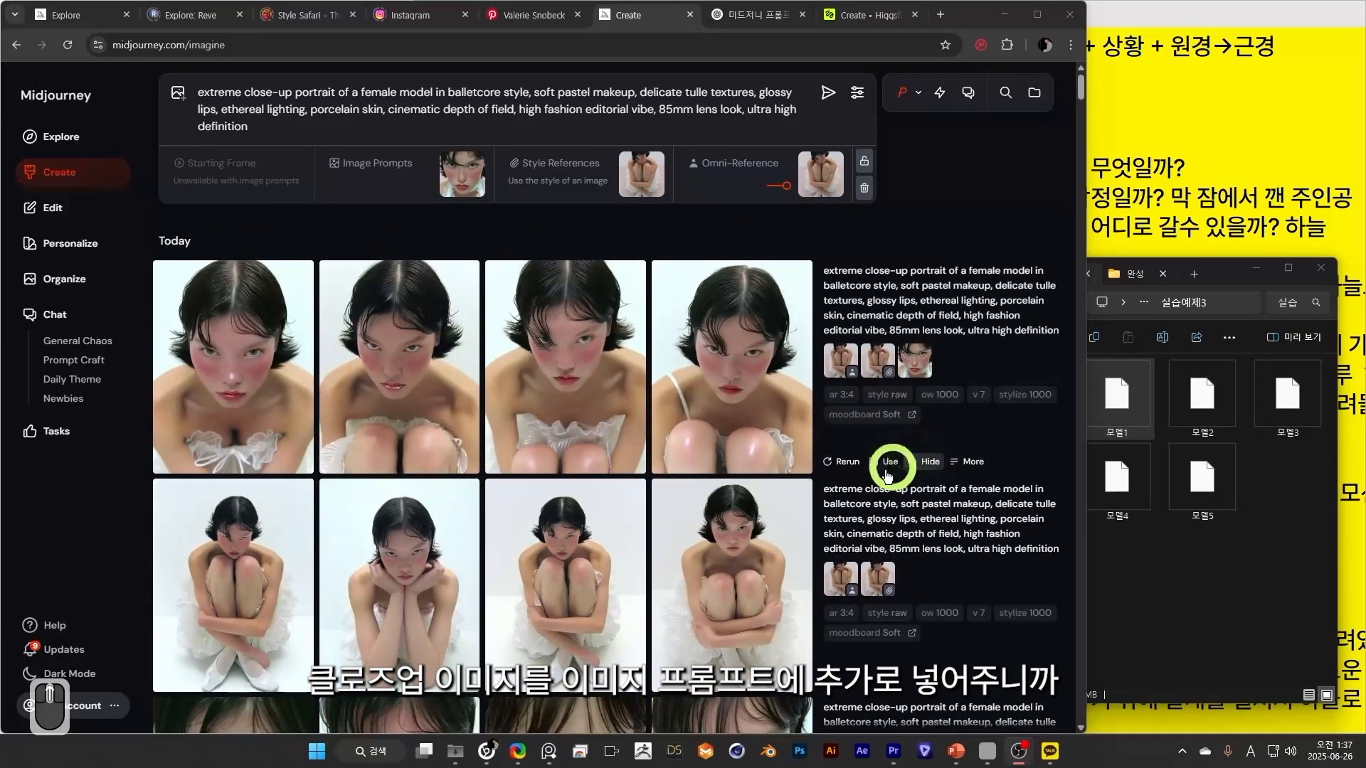
click(548, 345)
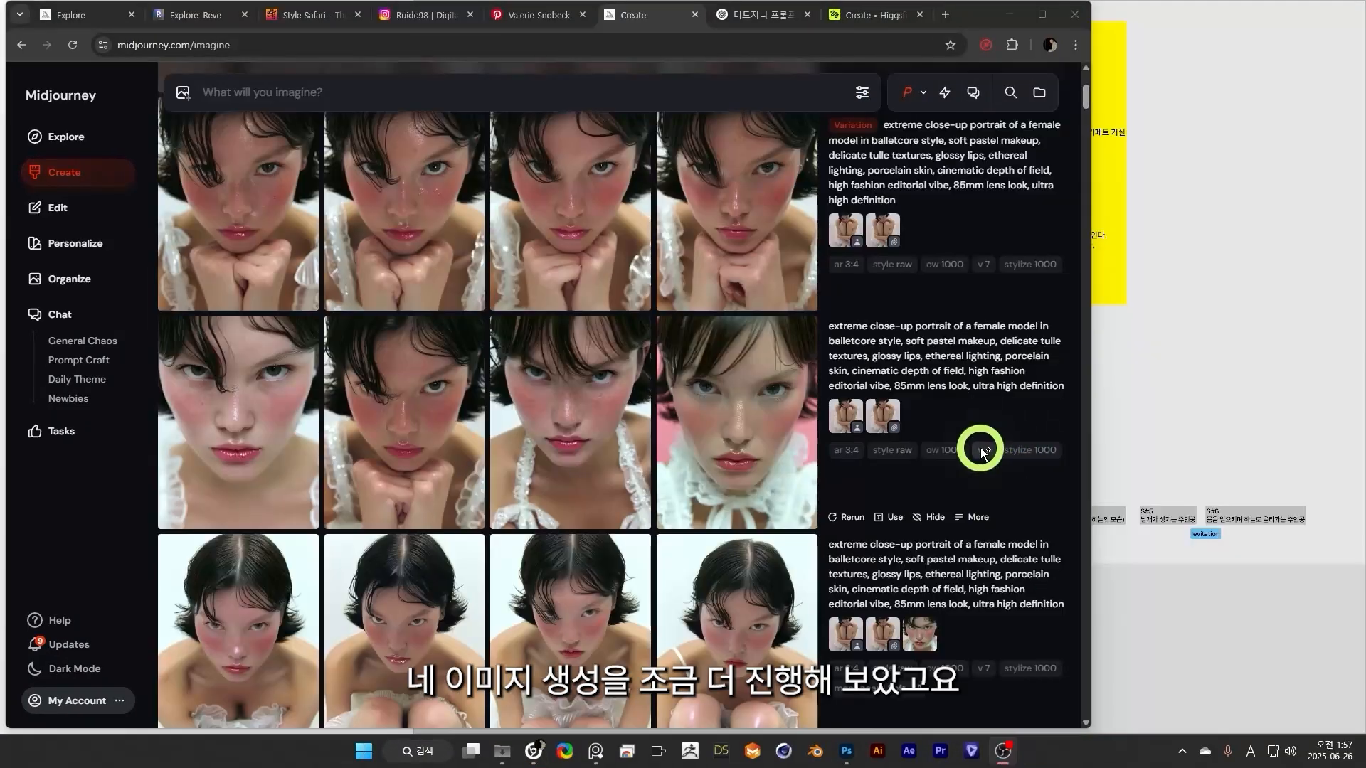
scroll(980, 498, up, 3)
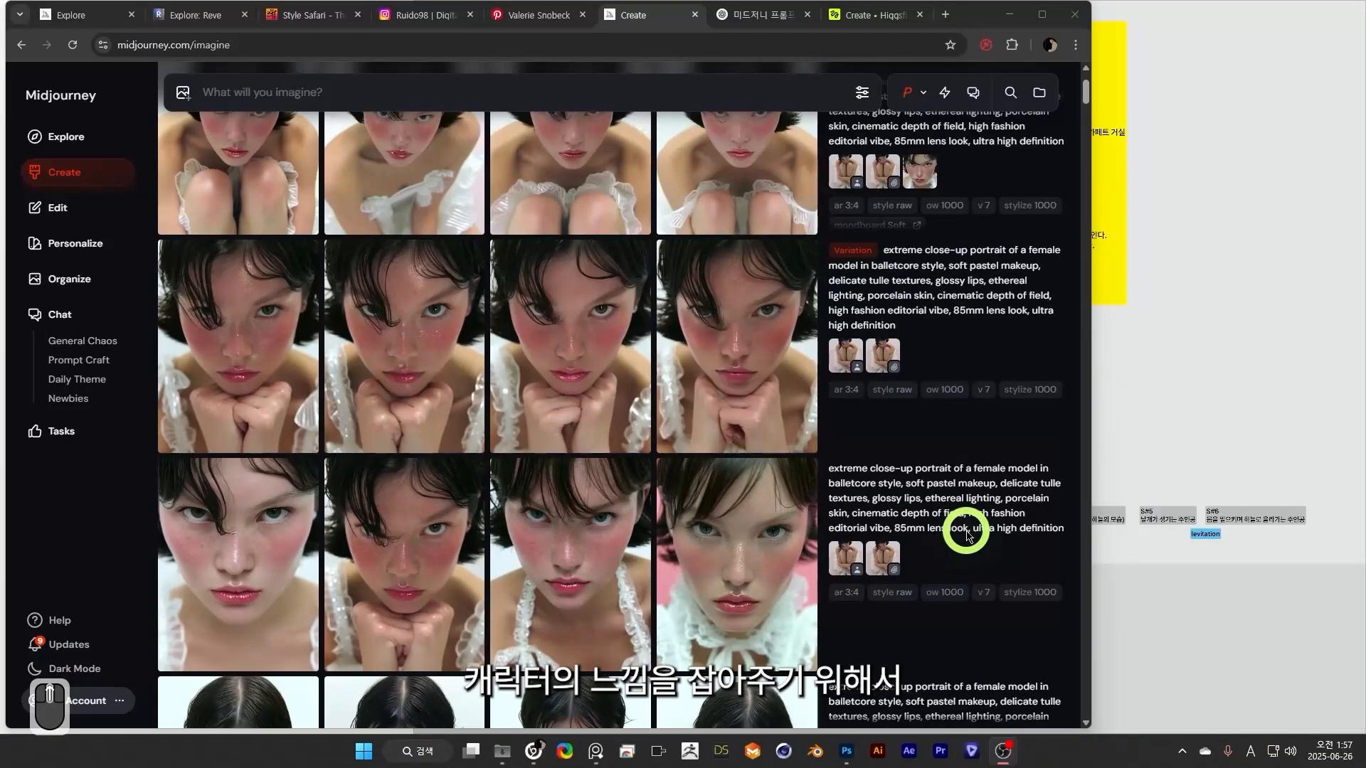
scroll(967, 537, up, 1)
scroll(945, 524, down, 1)
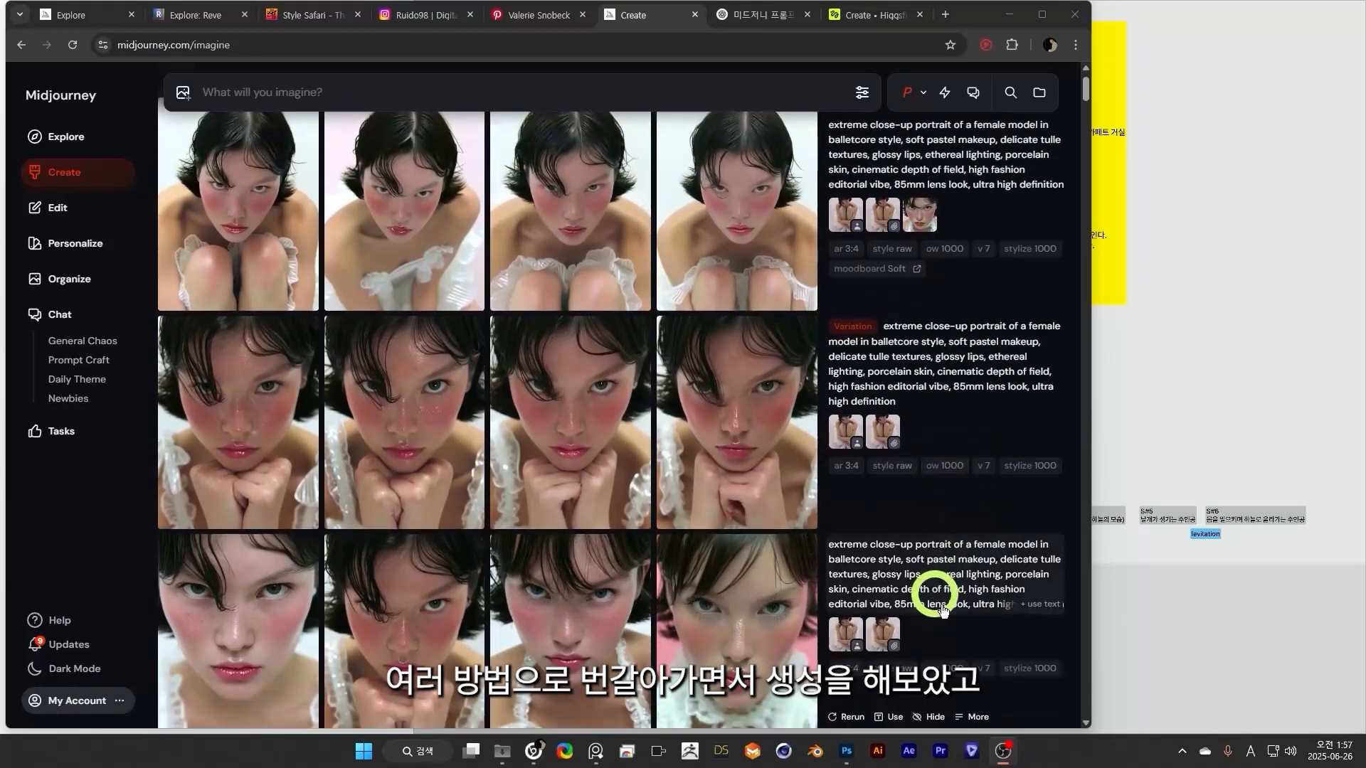
mouse_move(990, 411)
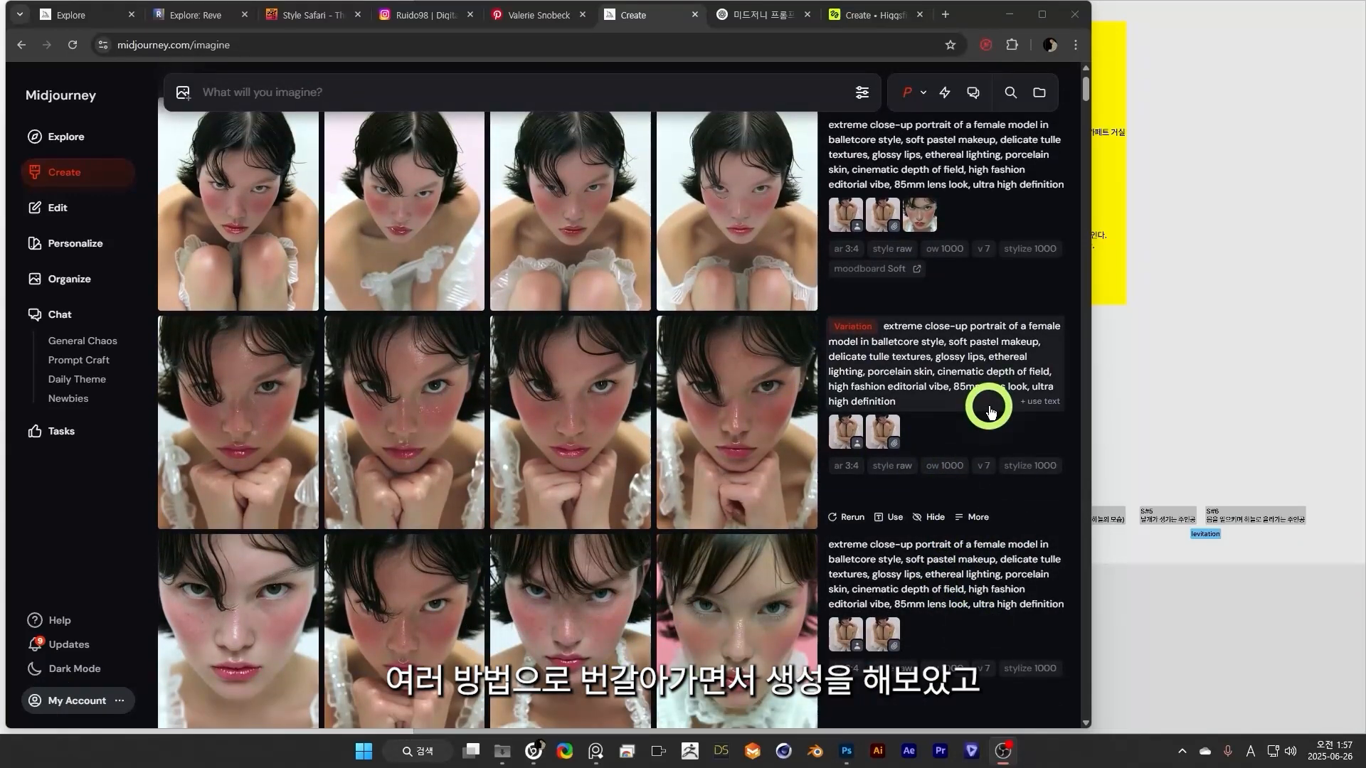
scroll(991, 411, down, 1)
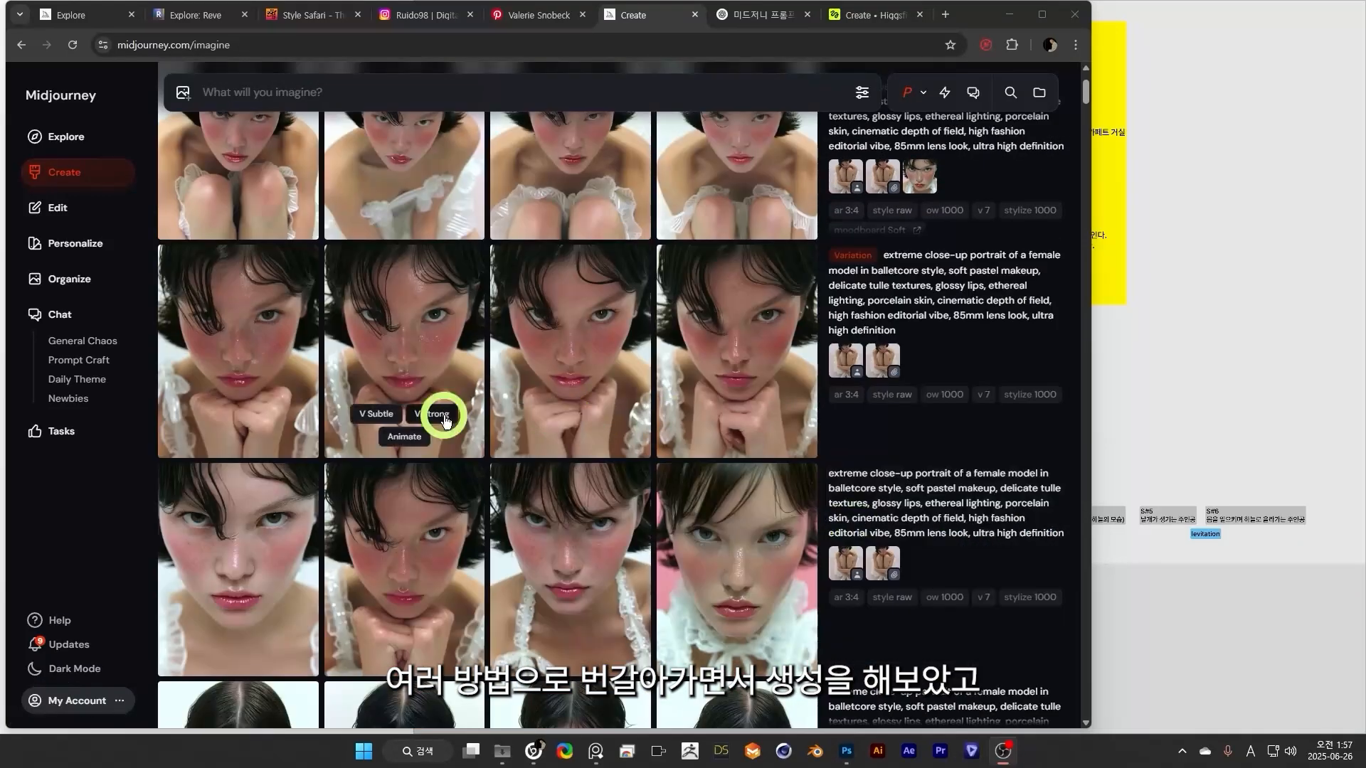
Open the variation close-up of the model resting her chin on her hands, copy it, and paste it on the board above S#1.
click(772, 382)
right_click(548, 284)
click(762, 460)
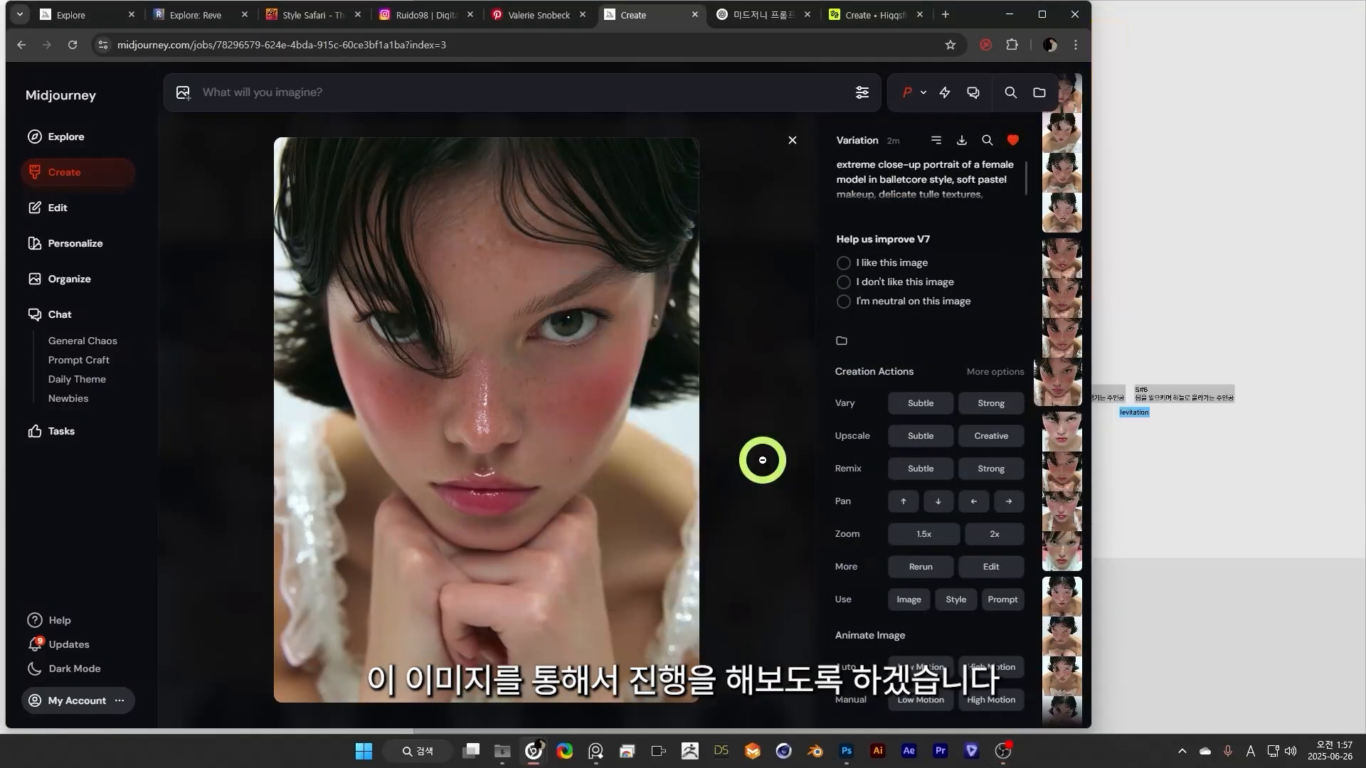
right_click(609, 392)
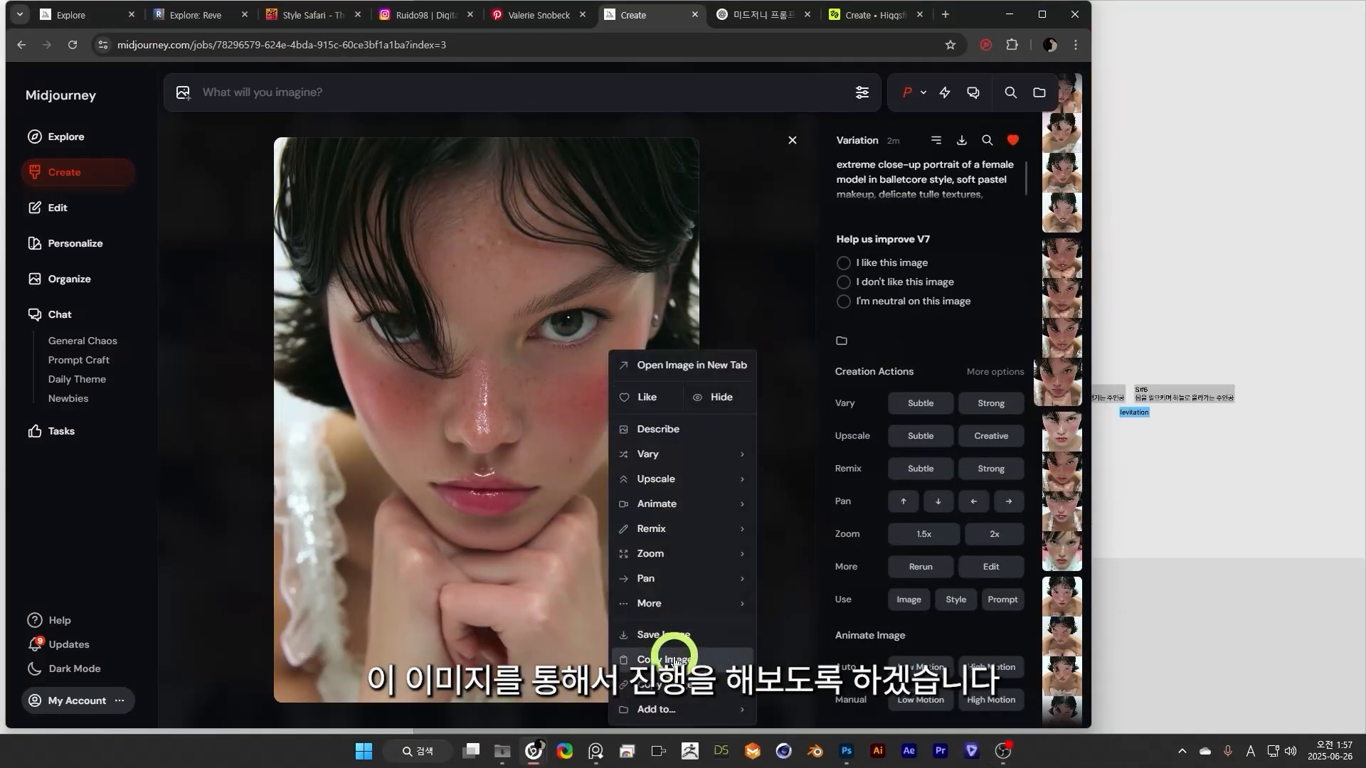
click(676, 647)
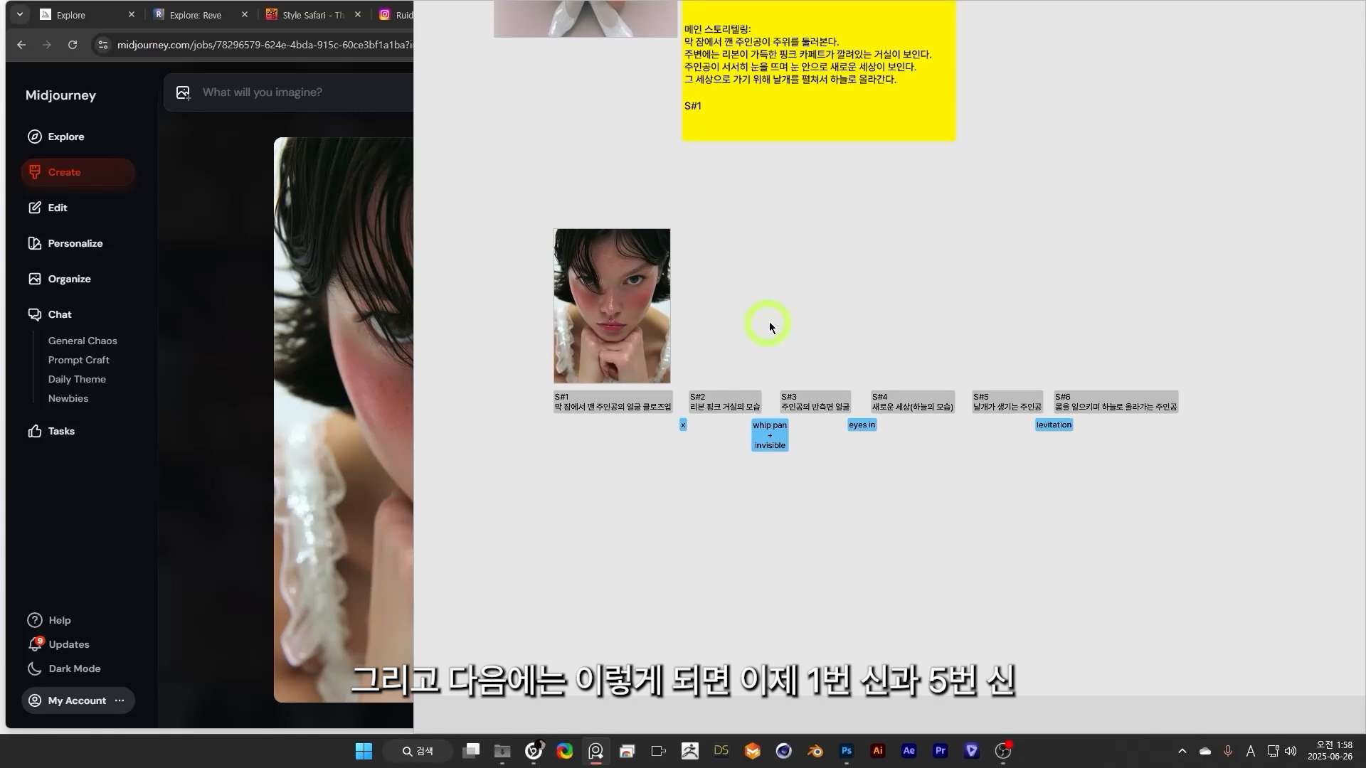
key(ctrl+v)
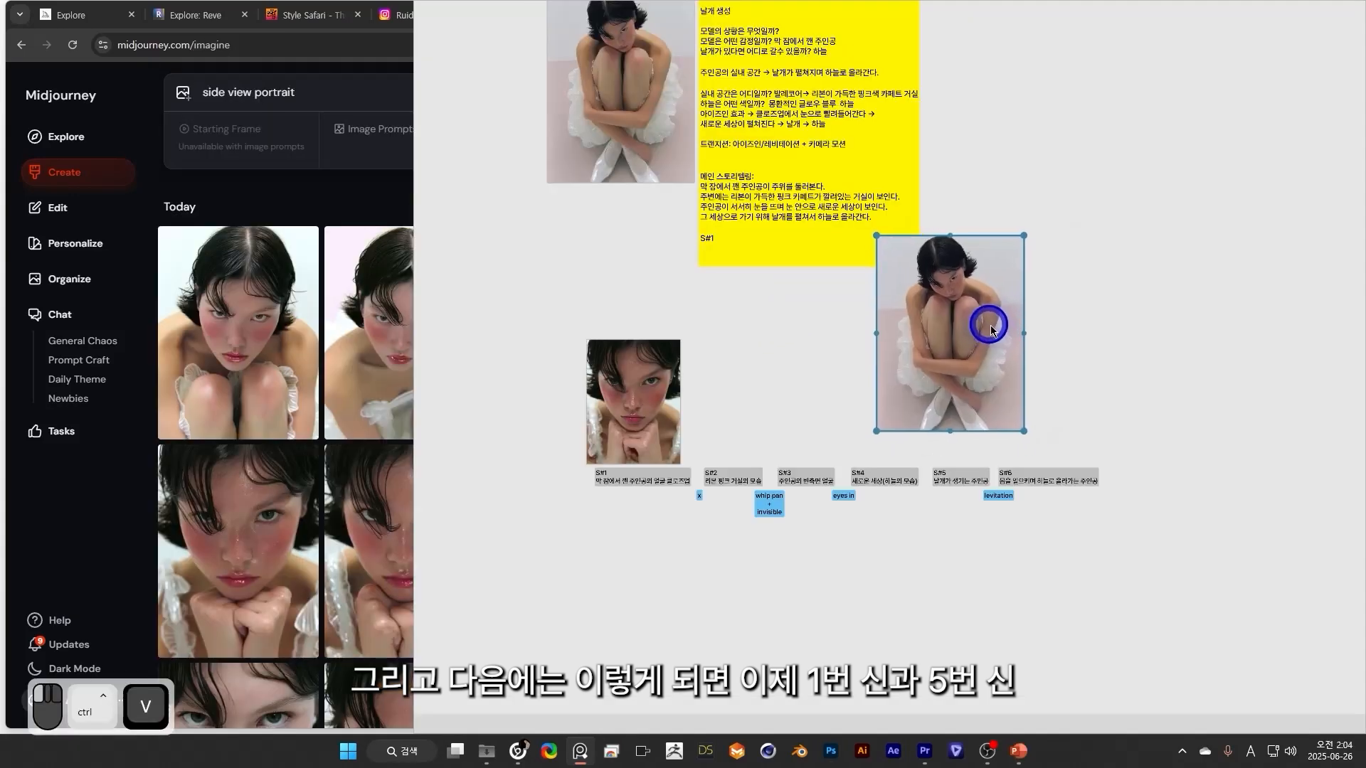
Place the full-body image of the crouching model on the board above the S#5 card.
drag(1023, 236, 951, 331)
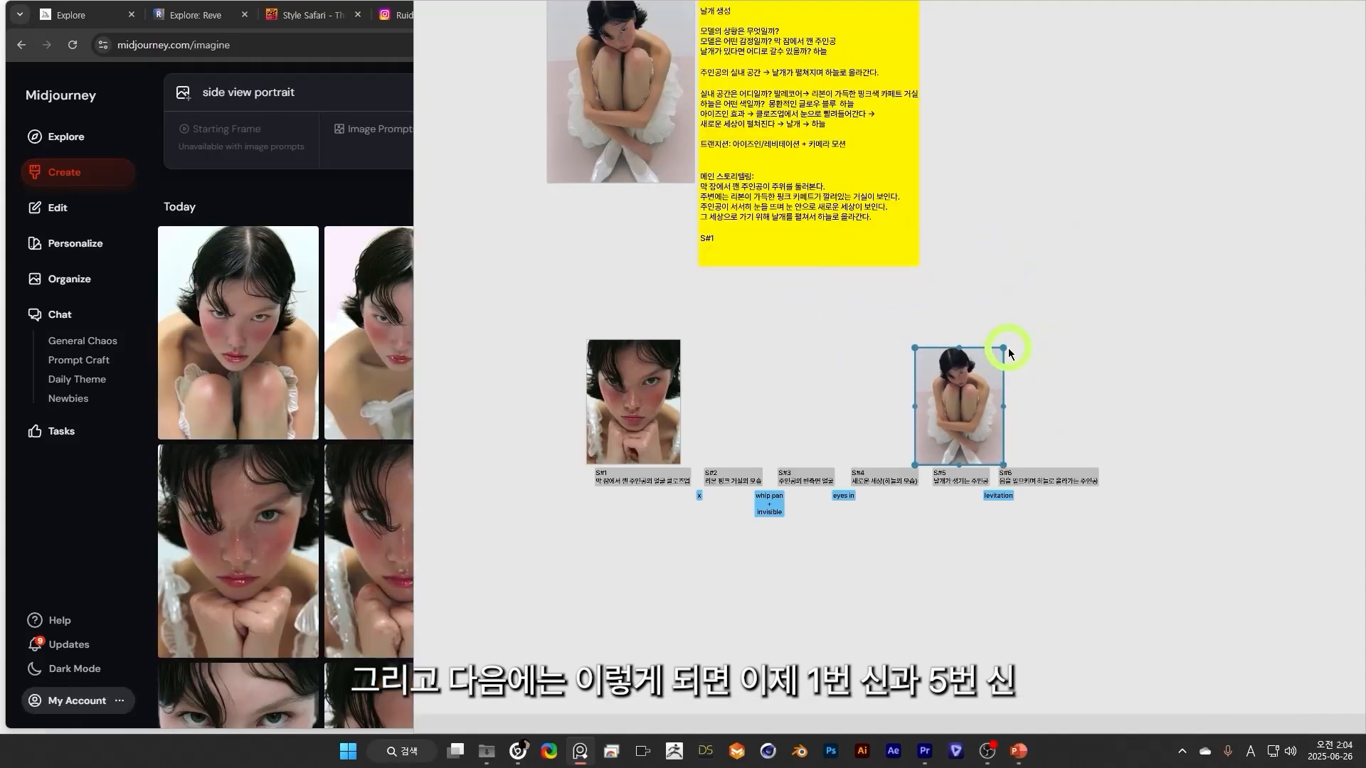
drag(970, 403, 965, 400)
scroll(947, 444, up, 5)
click(1005, 456)
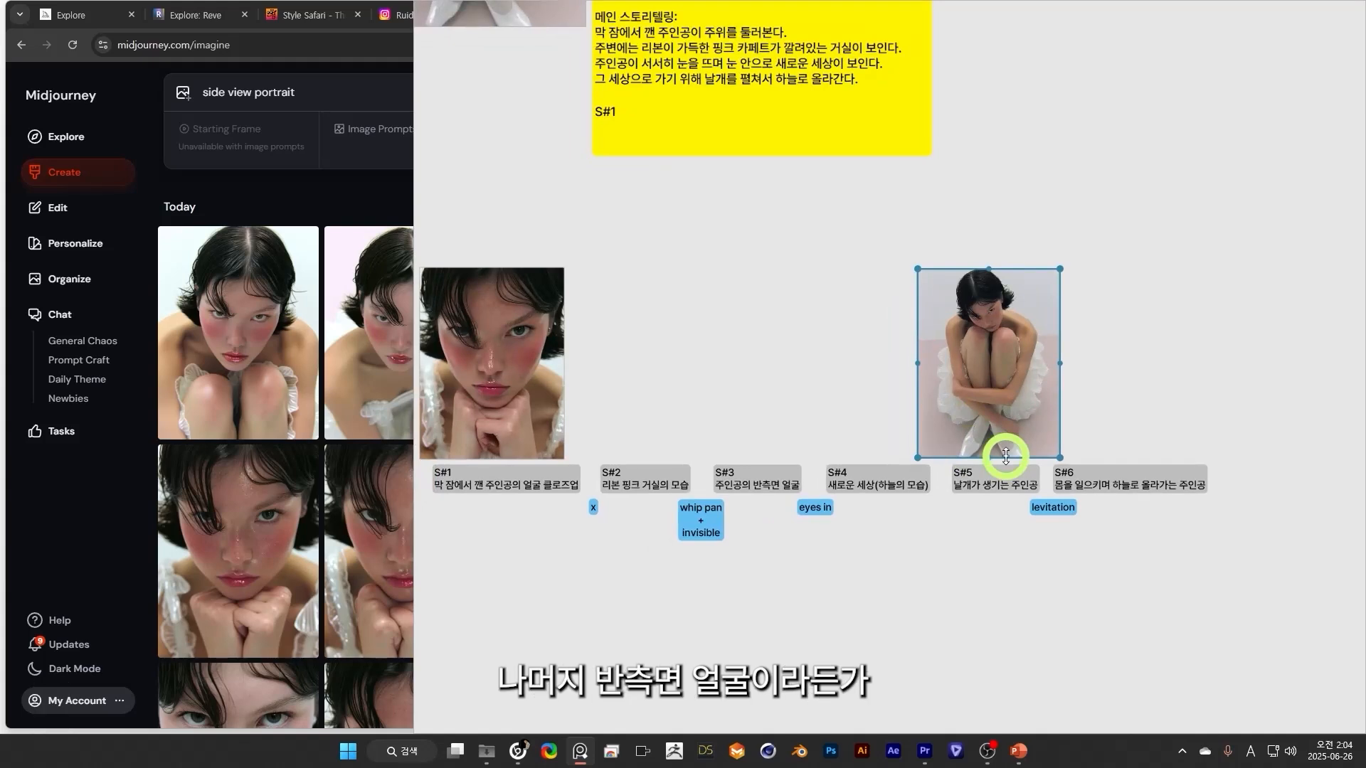
drag(854, 573, 932, 568)
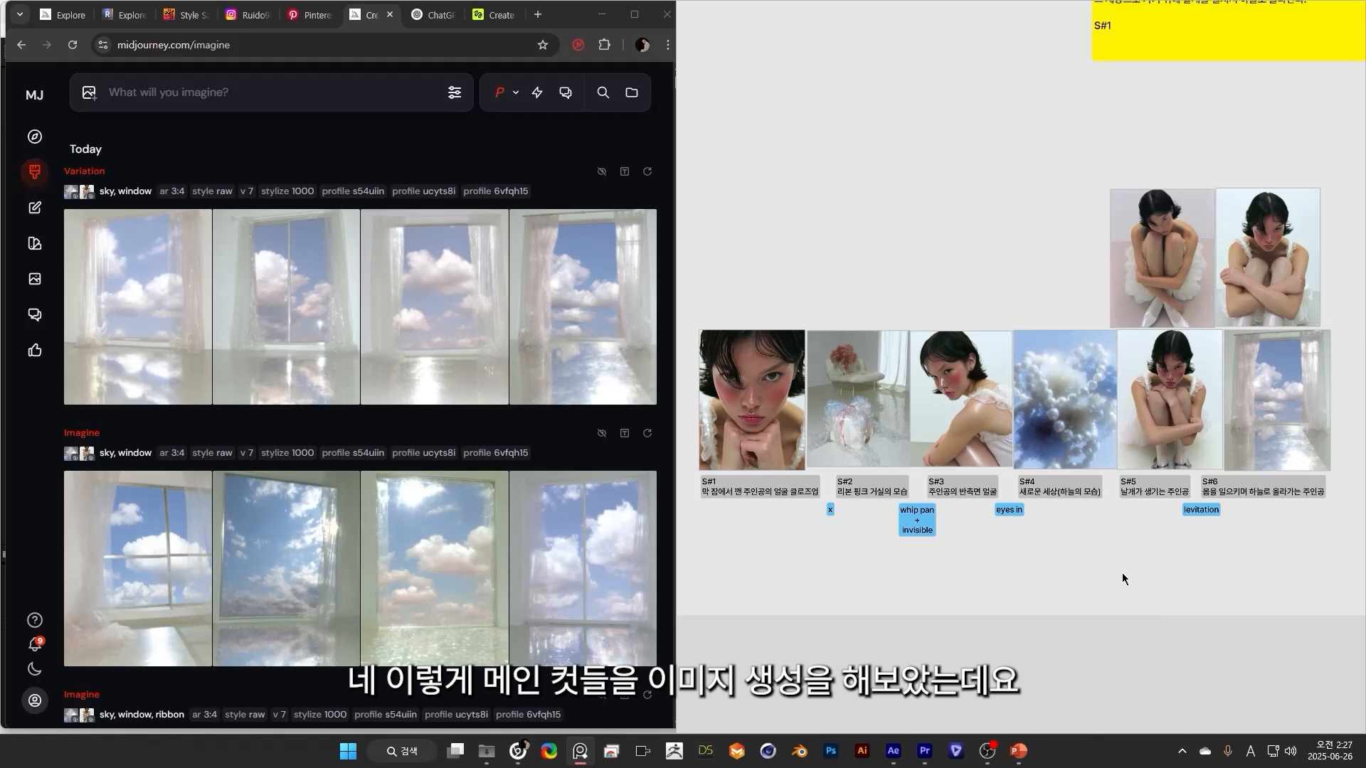
Review the main-cut images on the board, comparing the character's front, half-side and full-body shots for consistency.
drag(821, 557, 823, 538)
scroll(1238, 449, up, 2)
drag(1300, 524, 1358, 581)
scroll(1026, 293, down, 2)
drag(785, 547, 814, 582)
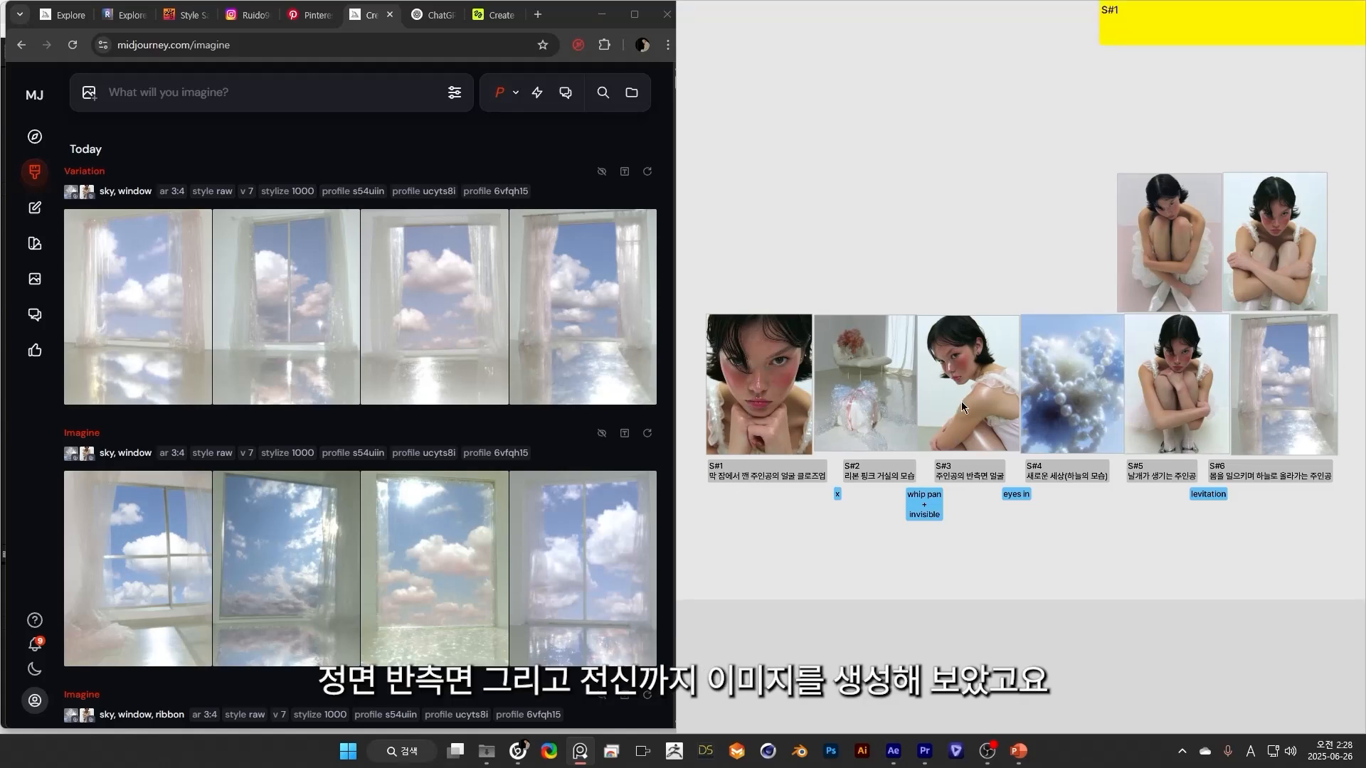
scroll(1177, 506, up, 2)
drag(1176, 506, 1095, 518)
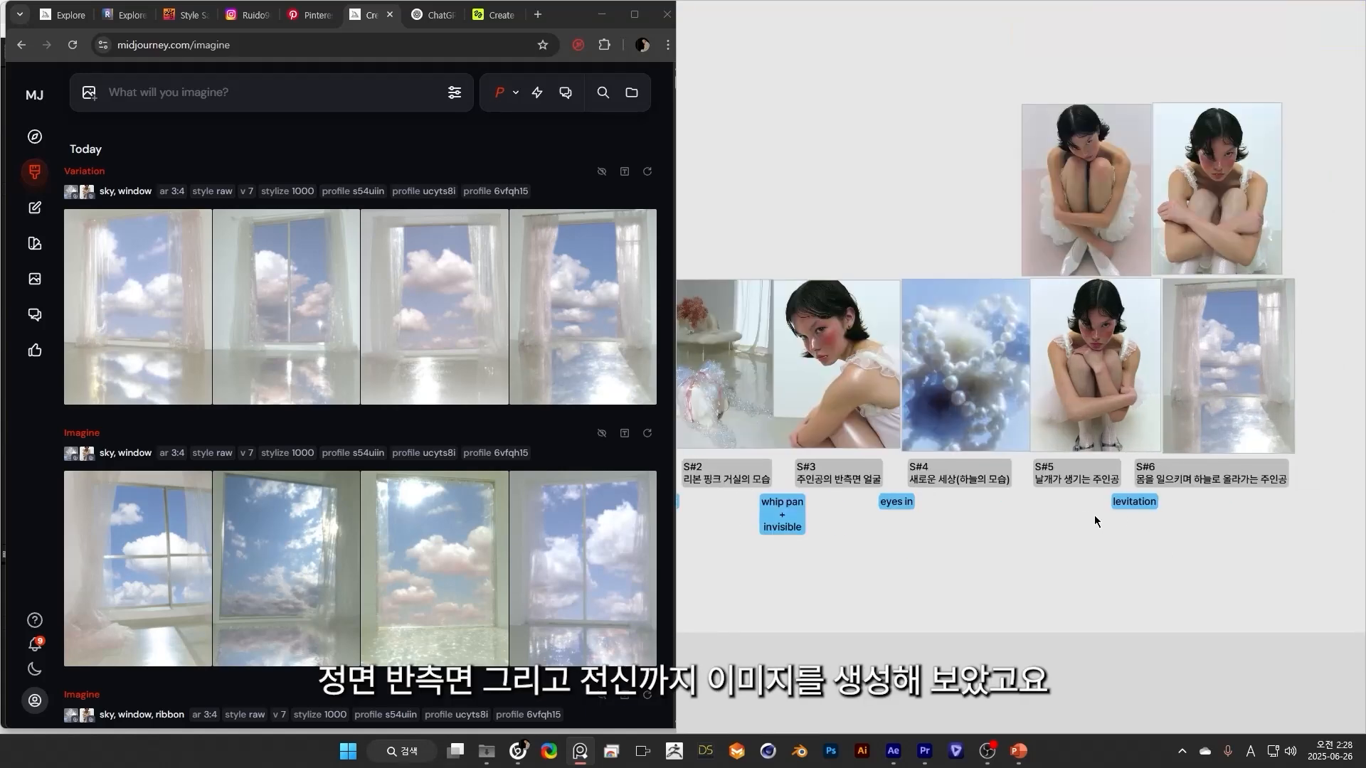
scroll(902, 575, down, 1)
drag(901, 577, 1020, 571)
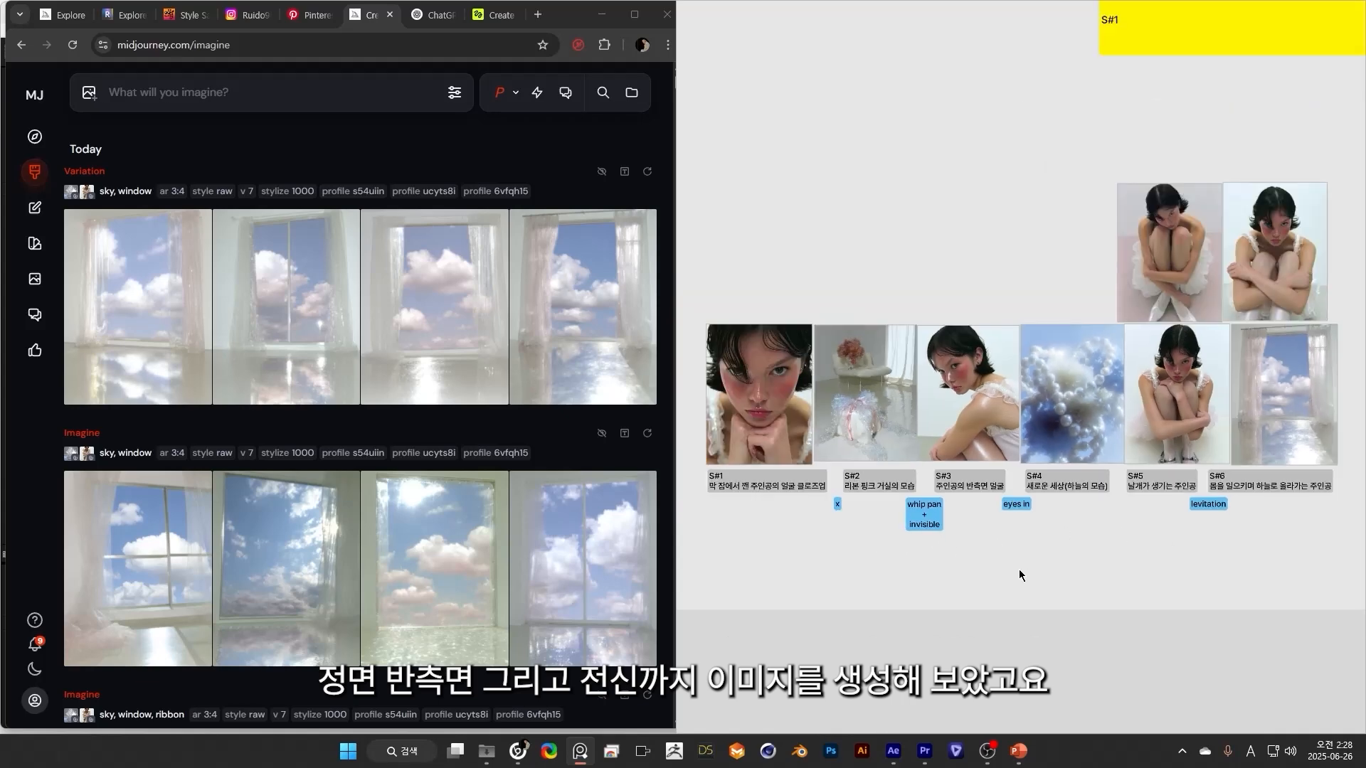
Examine the board's S#2 room, S#3 half-side face, S#4 new-world and S#6 sky images along with their transition labels.
scroll(882, 468, up, 2)
drag(886, 466, 909, 484)
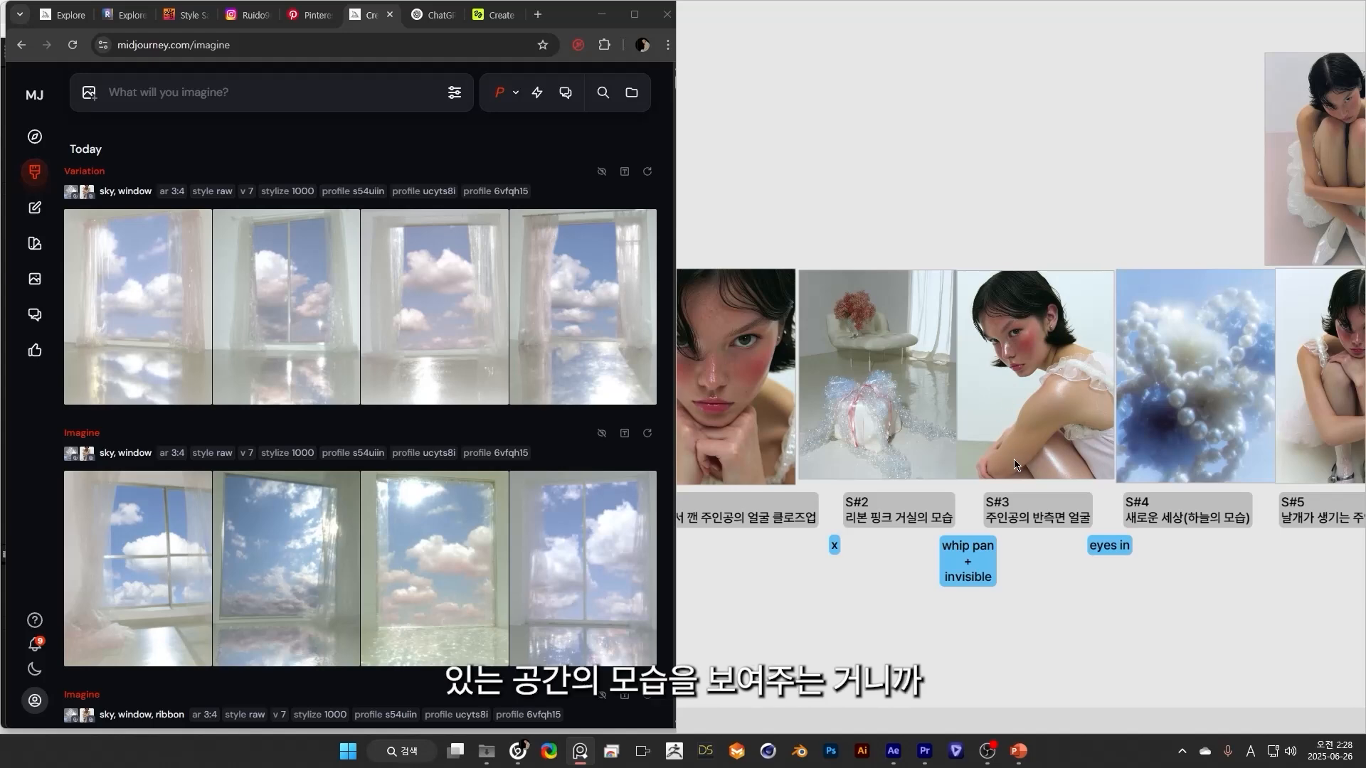
drag(920, 568, 856, 572)
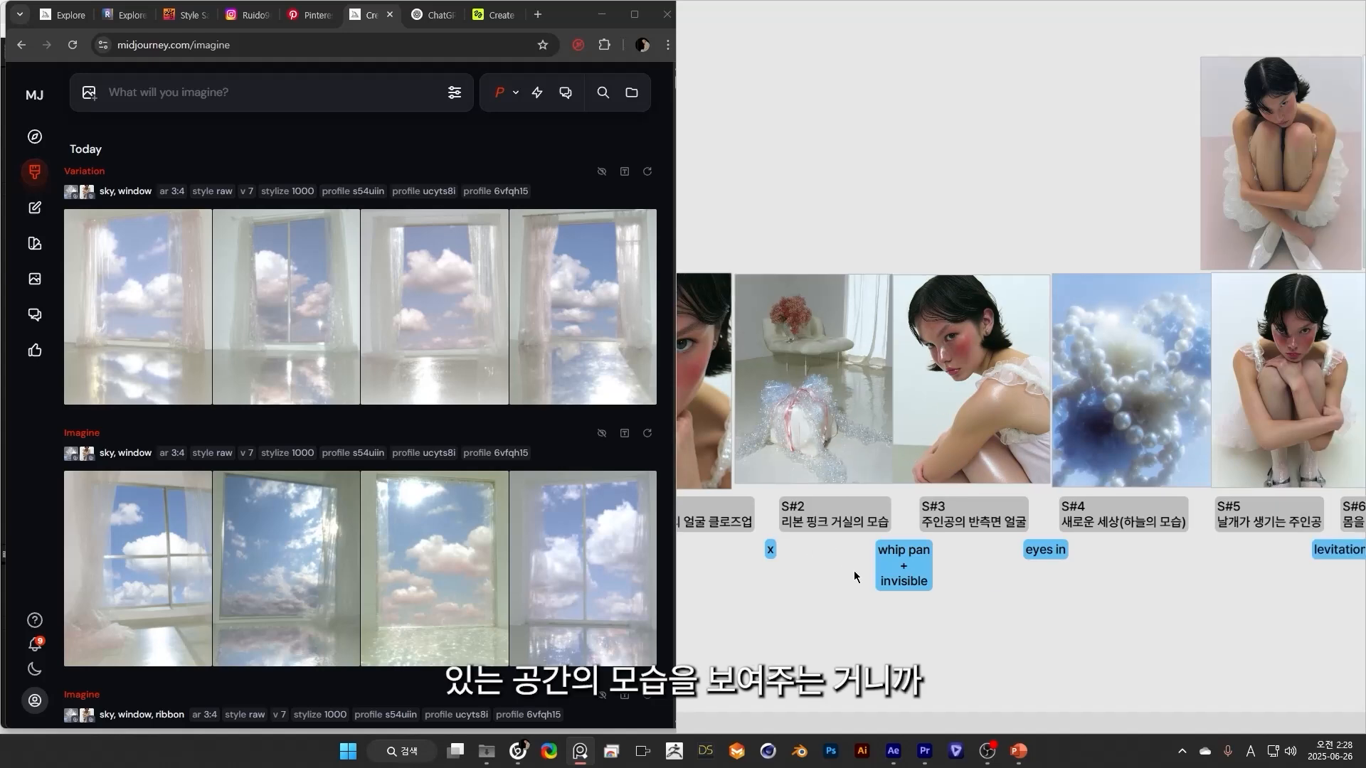
scroll(856, 378, down, 2)
drag(894, 388, 822, 400)
scroll(988, 412, up, 2)
drag(925, 556, 1014, 548)
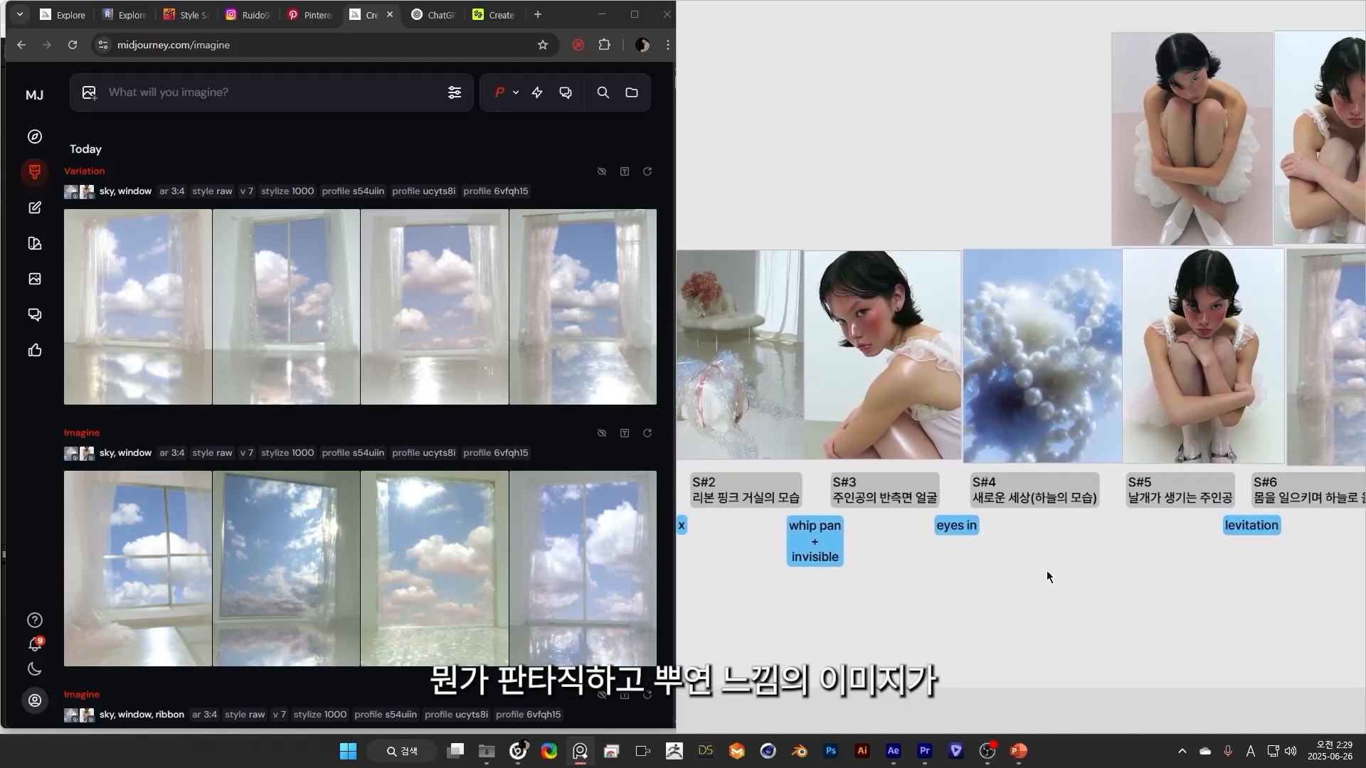
scroll(957, 565, down, 2)
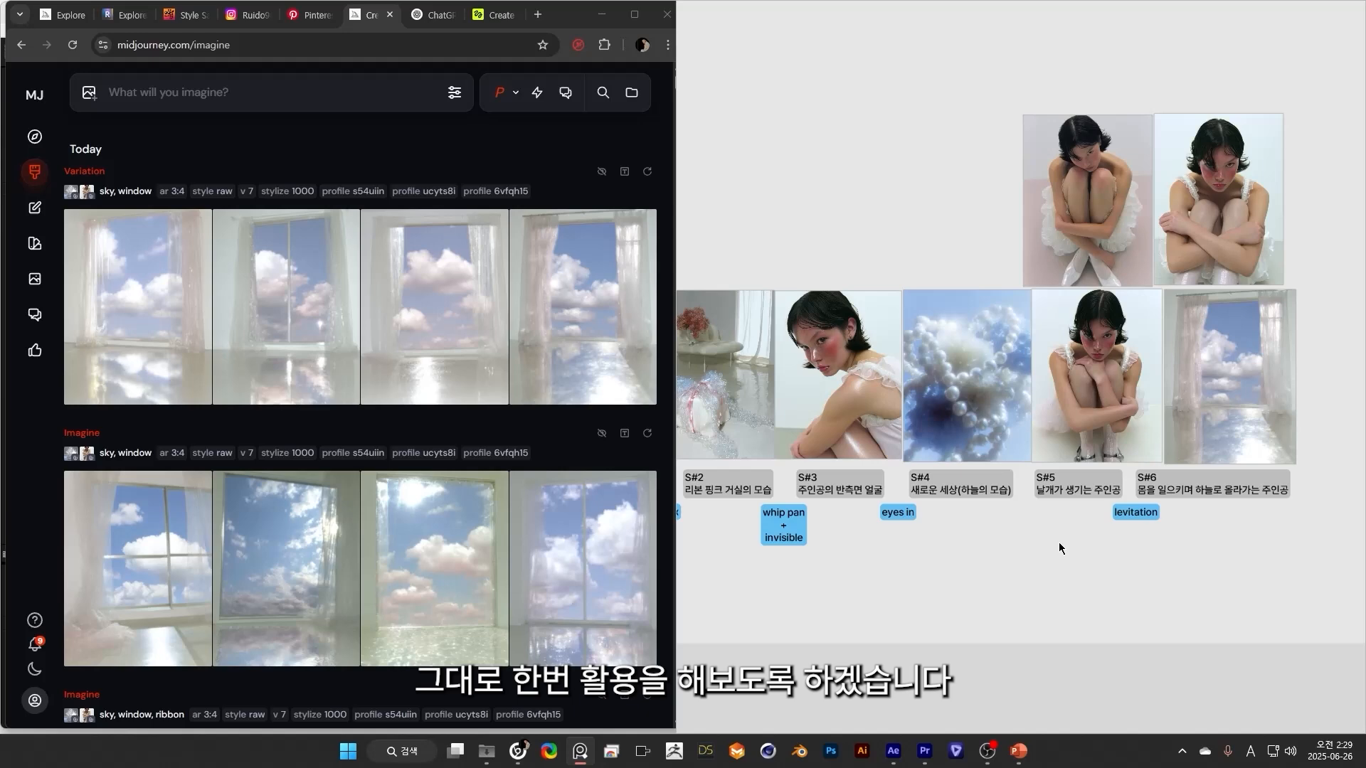
drag(1059, 548, 1007, 560)
scroll(1007, 561, up, 2)
scroll(527, 285, down, 10)
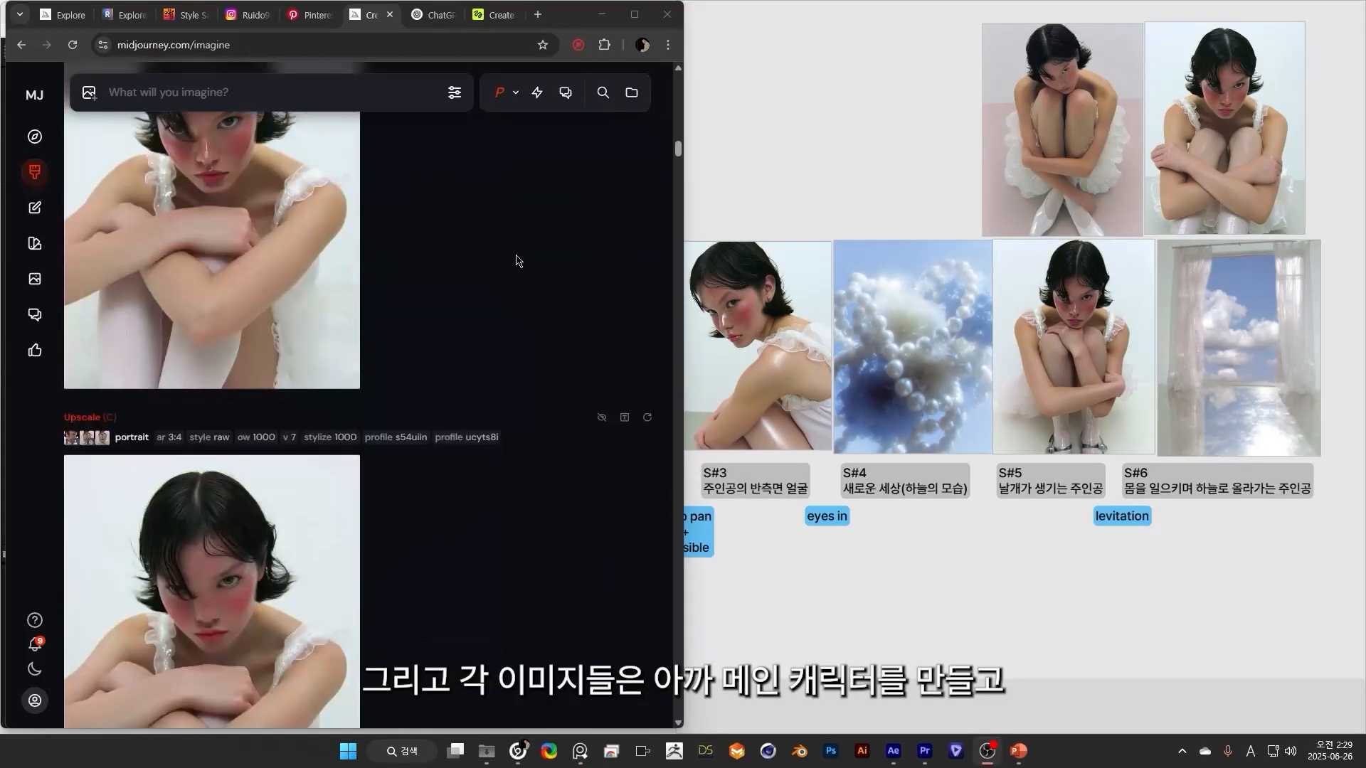
Widen the Midjourney window and view the side-profile image used as a reference for the portrait batch.
scroll(525, 283, down, 5)
drag(687, 185, 991, 189)
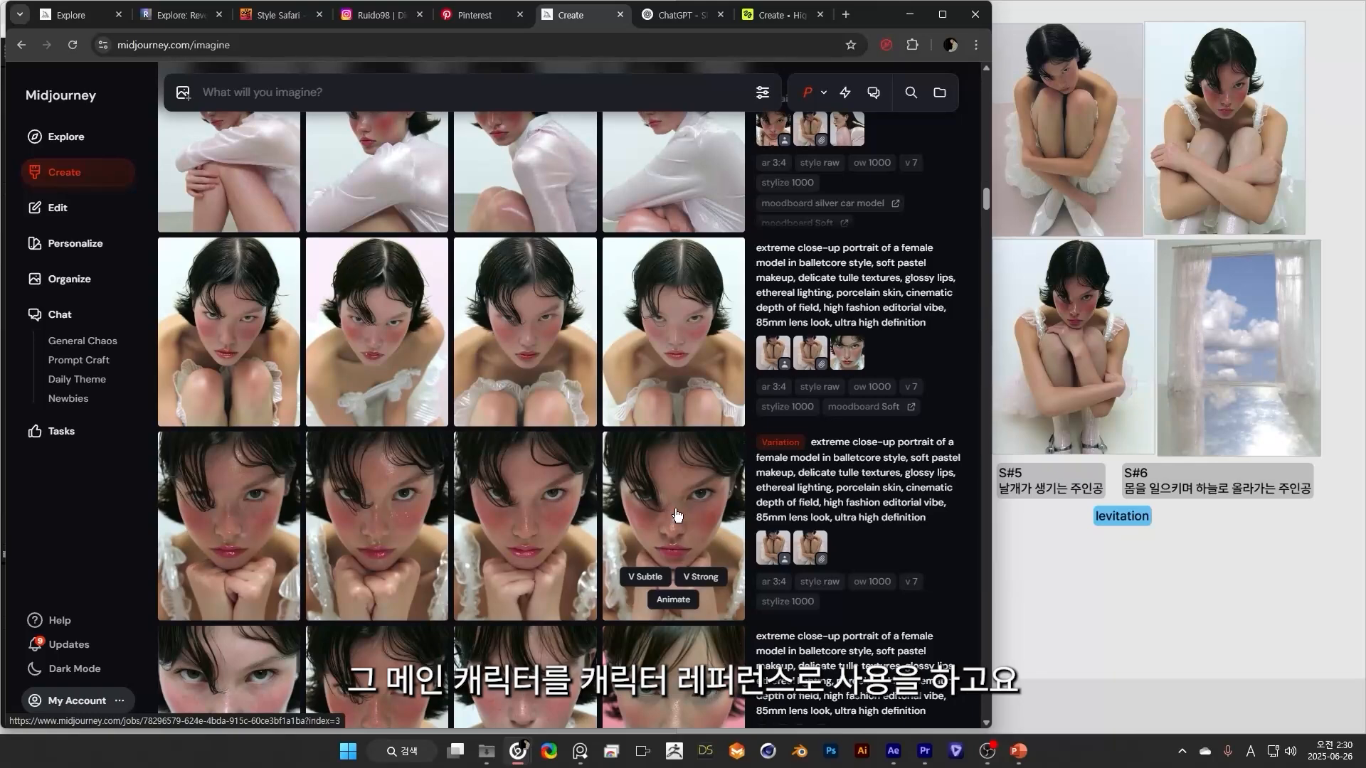
scroll(674, 505, up, 5)
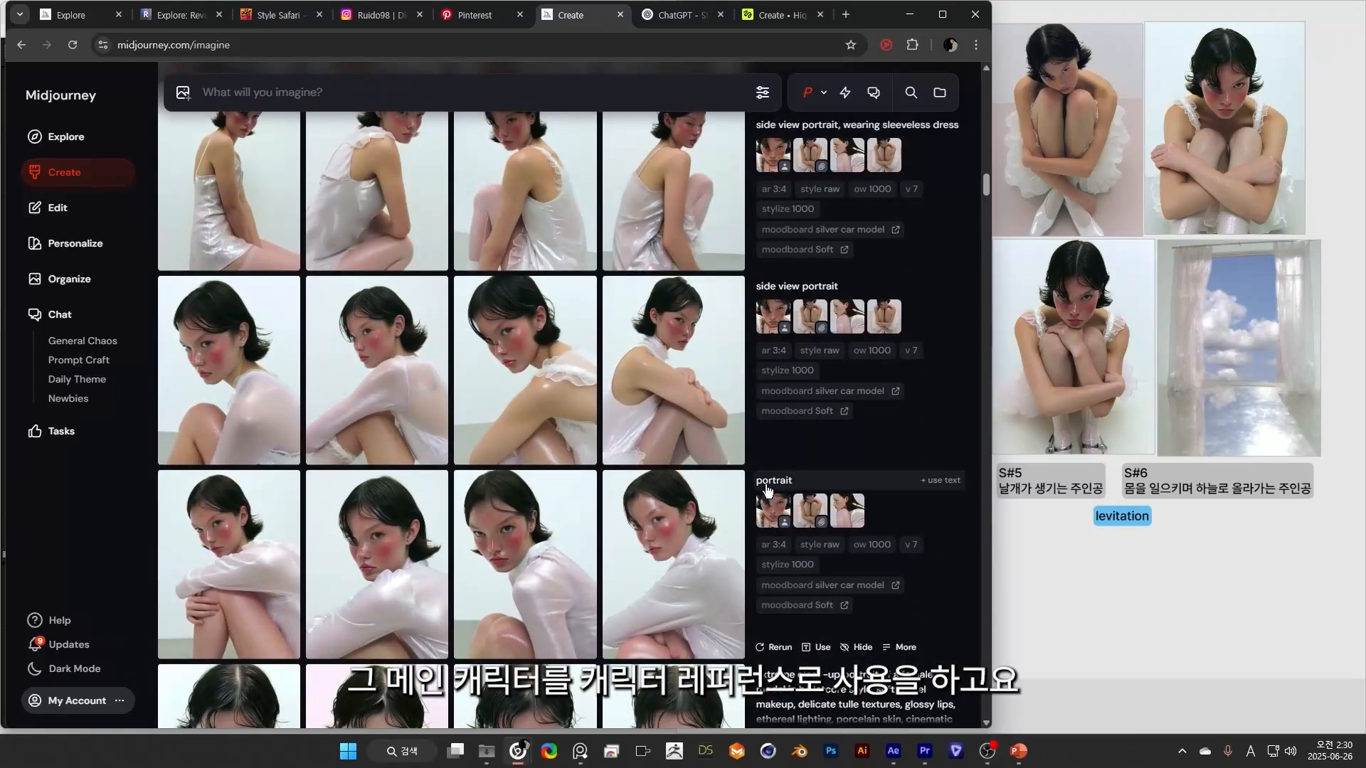
scroll(782, 513, down, 1)
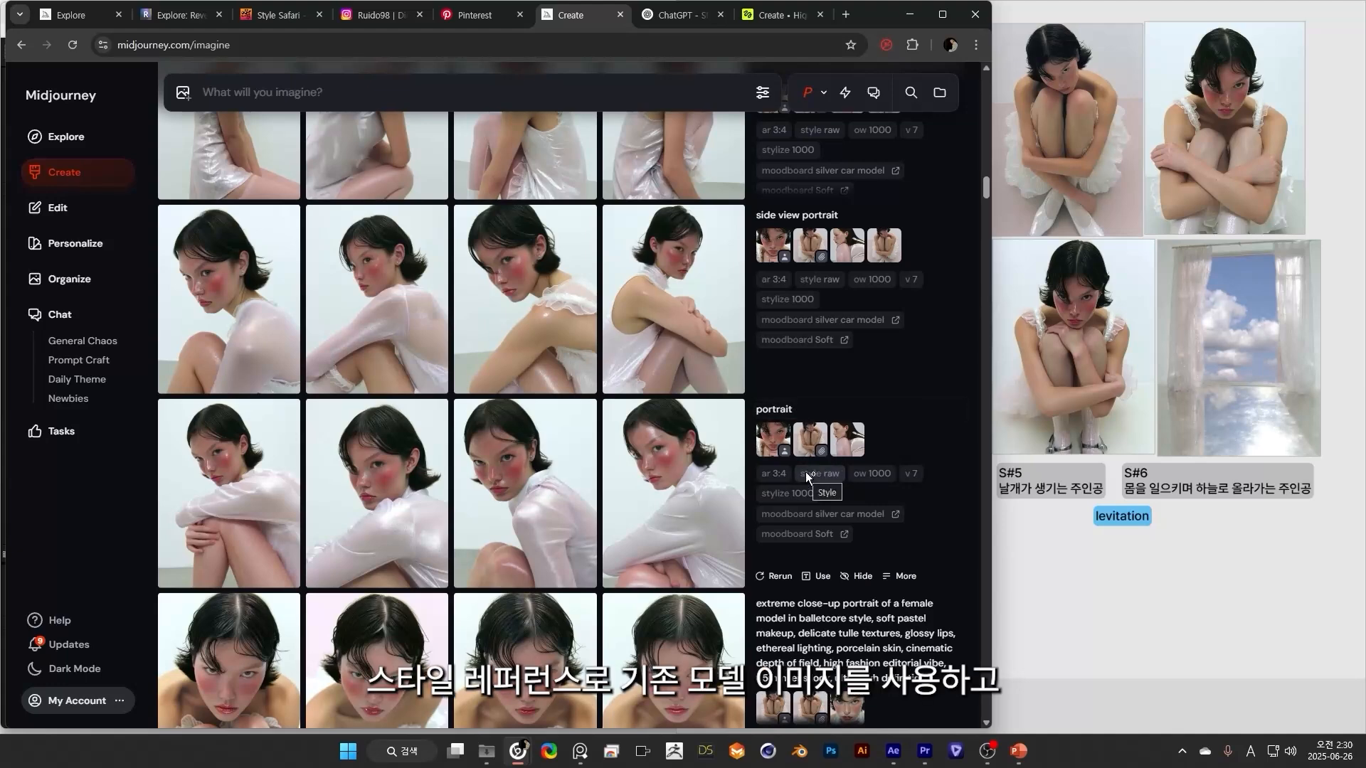
click(847, 439)
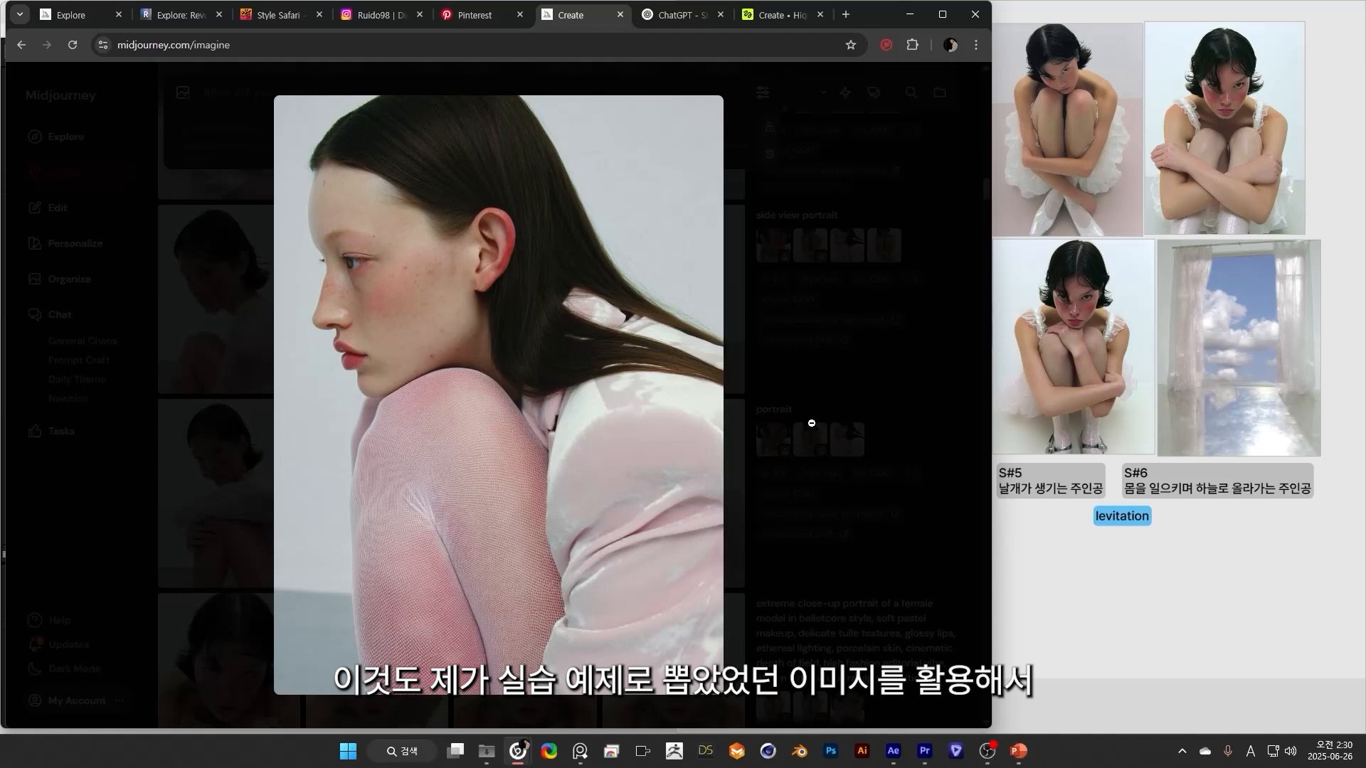
click(920, 401)
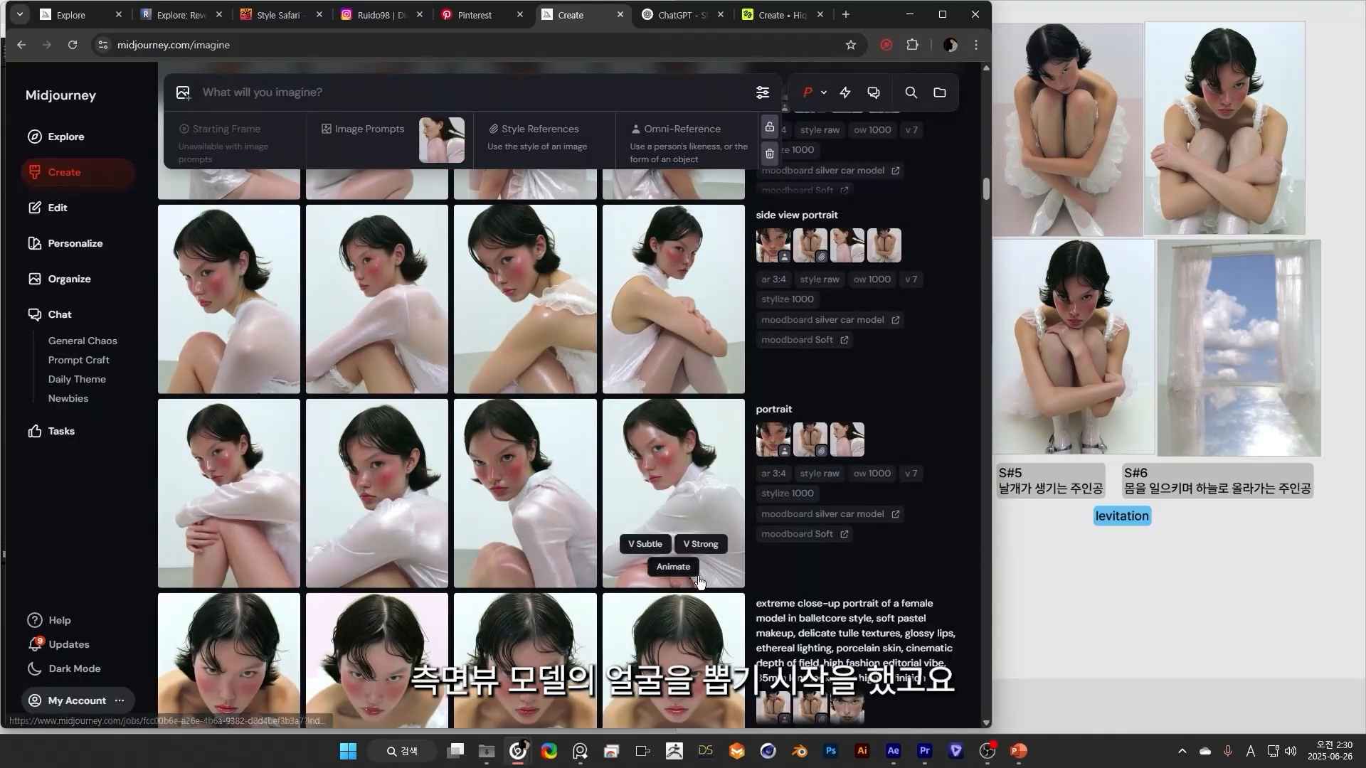
Examine the side view portrait and front portrait batches, their variations and upscales, and the reference images behind them.
scroll(839, 594, up, 1)
scroll(441, 483, up, 1)
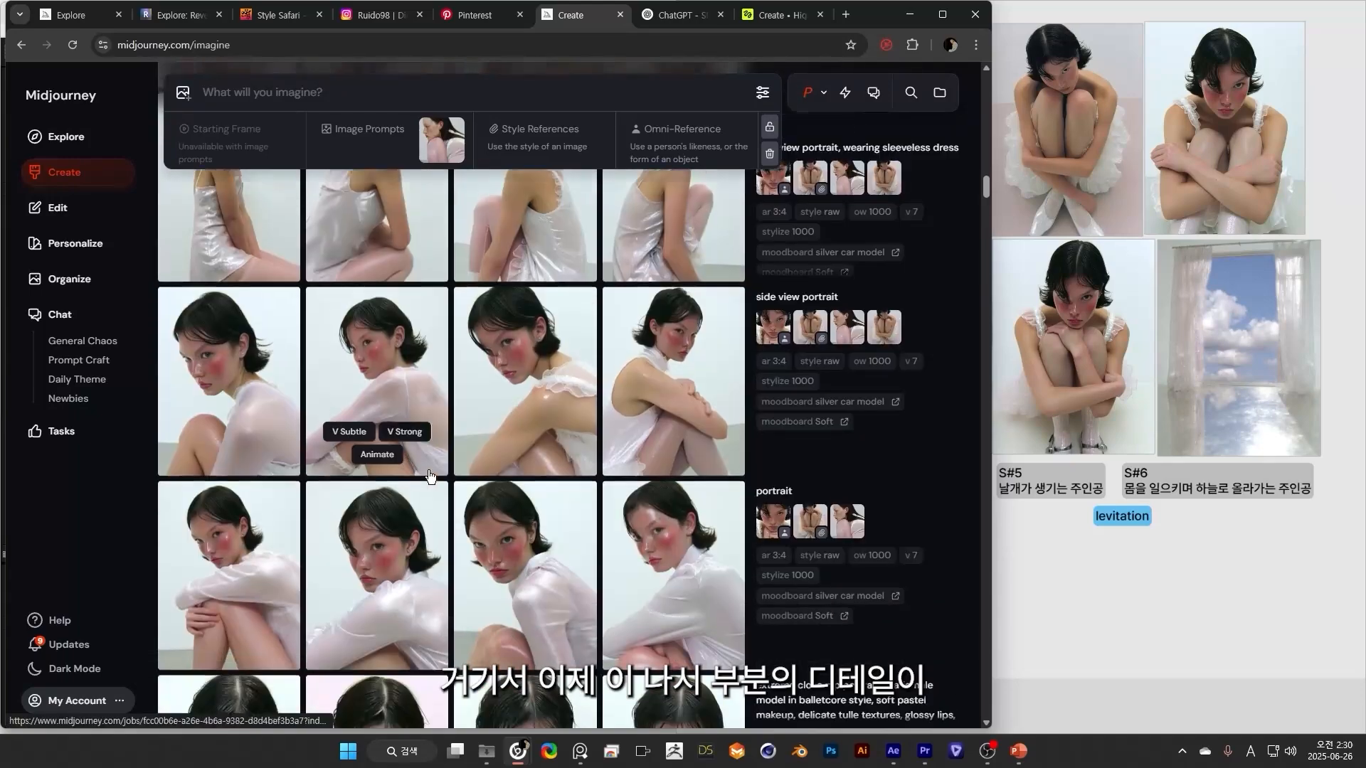
scroll(428, 473, down, 2)
scroll(427, 461, down, 5)
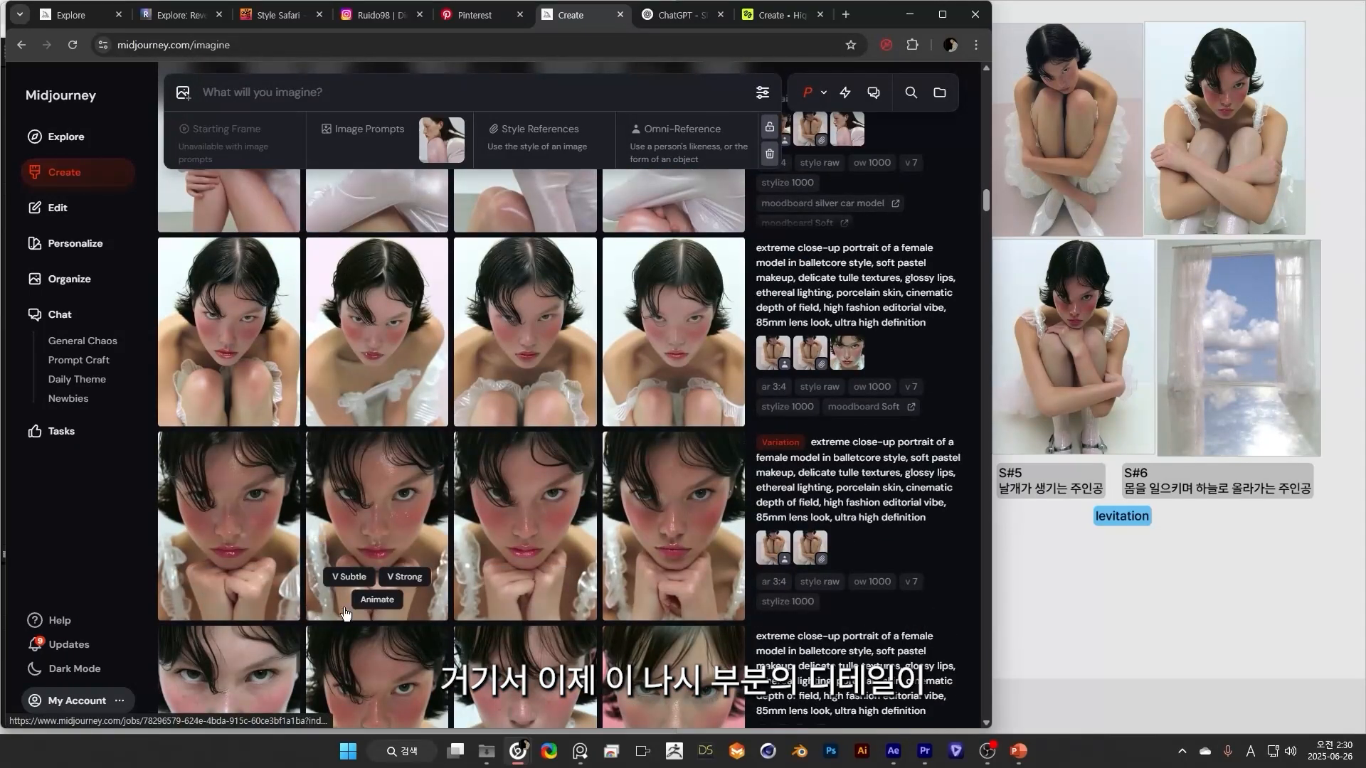
scroll(567, 547, up, 5)
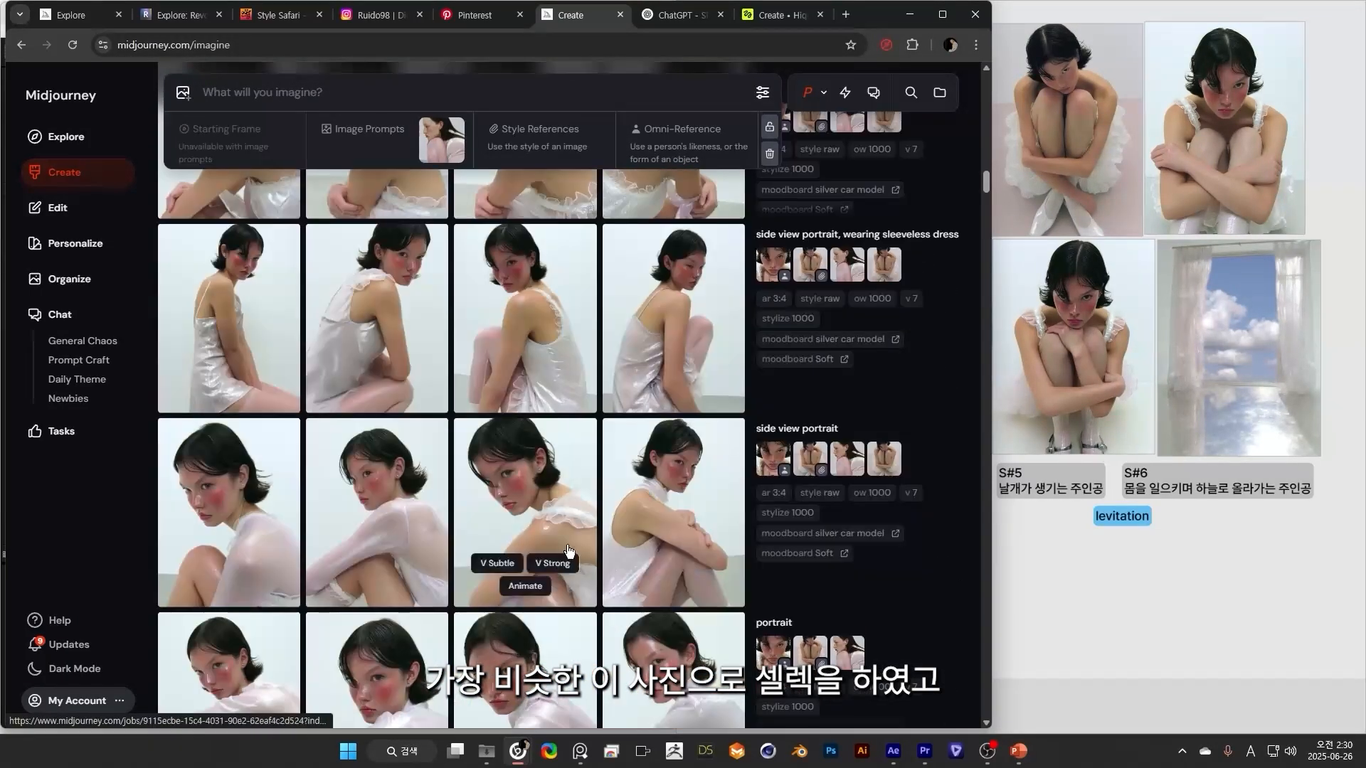
scroll(558, 517, down, 5)
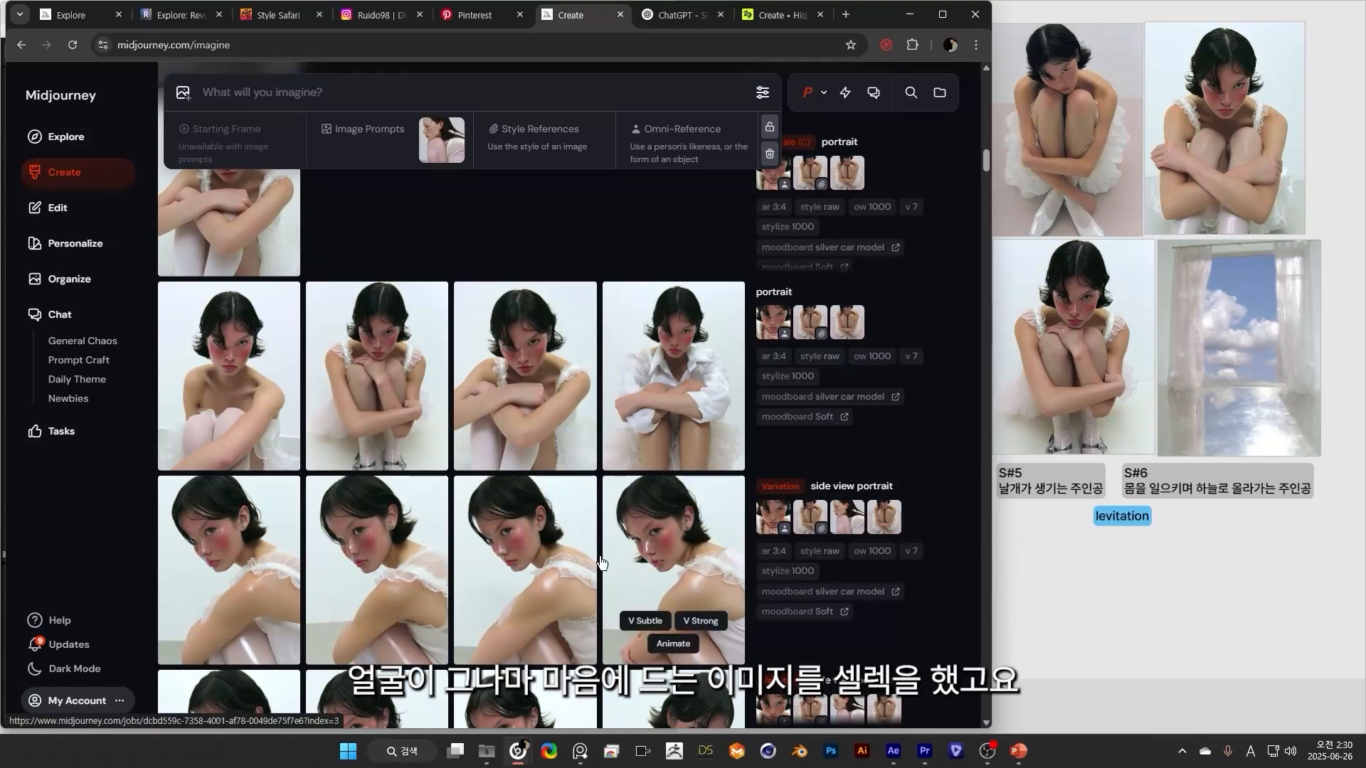
scroll(707, 561, up, 1)
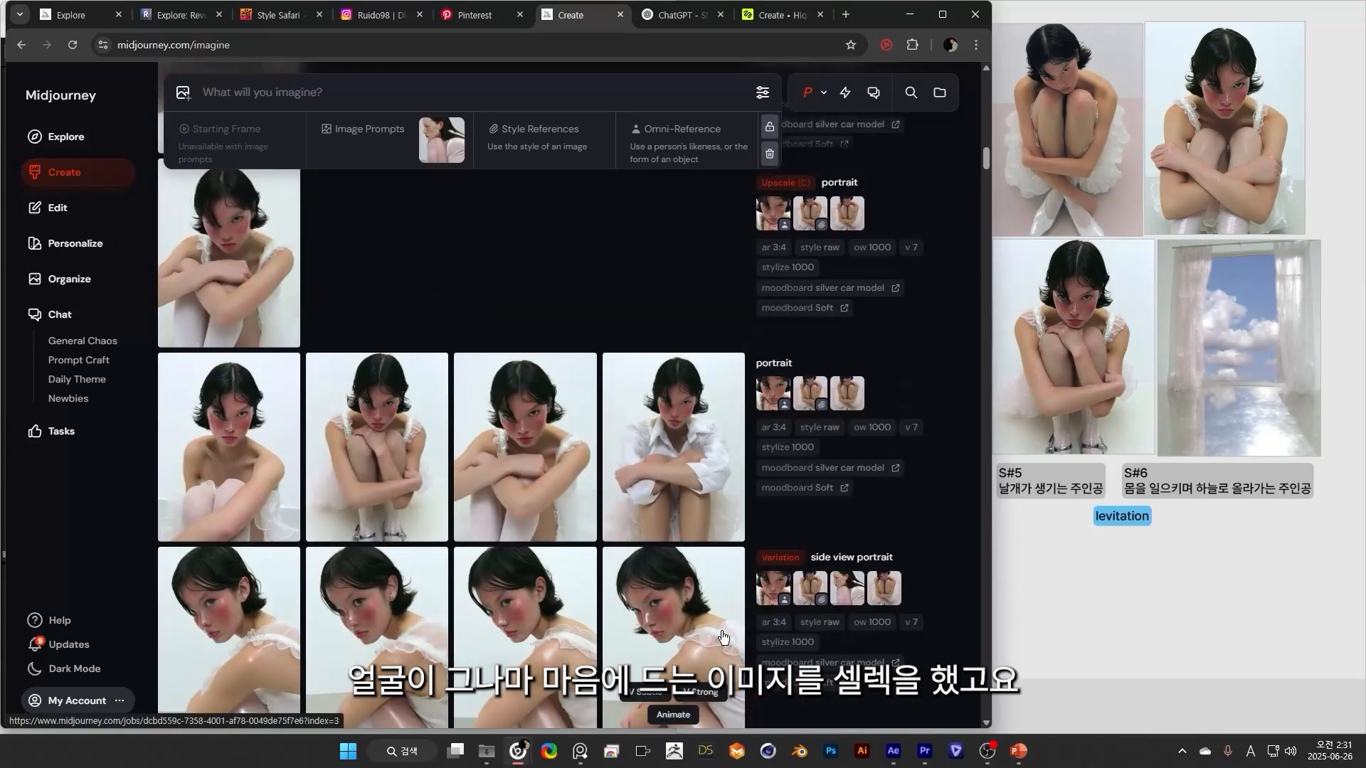
scroll(724, 637, up, 1)
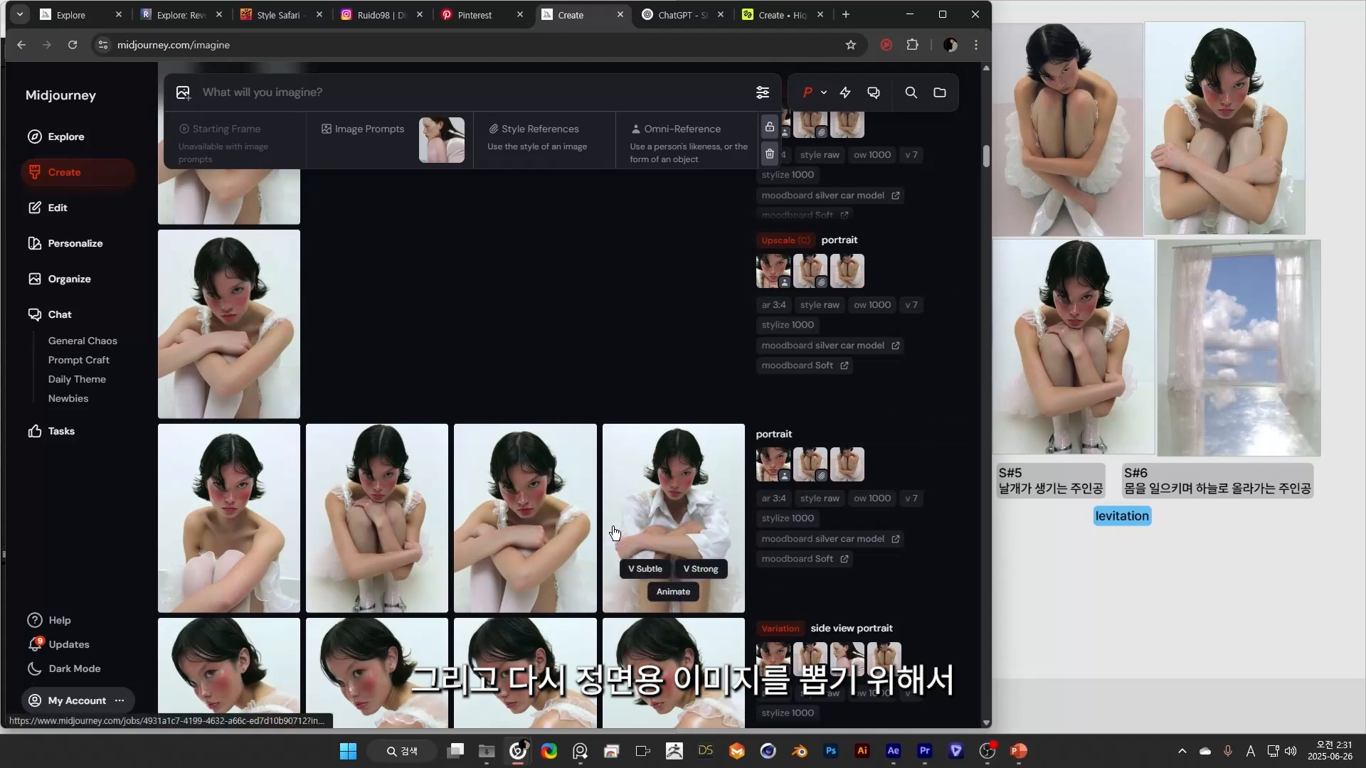
scroll(640, 569, up, 1)
scroll(712, 498, down, 2)
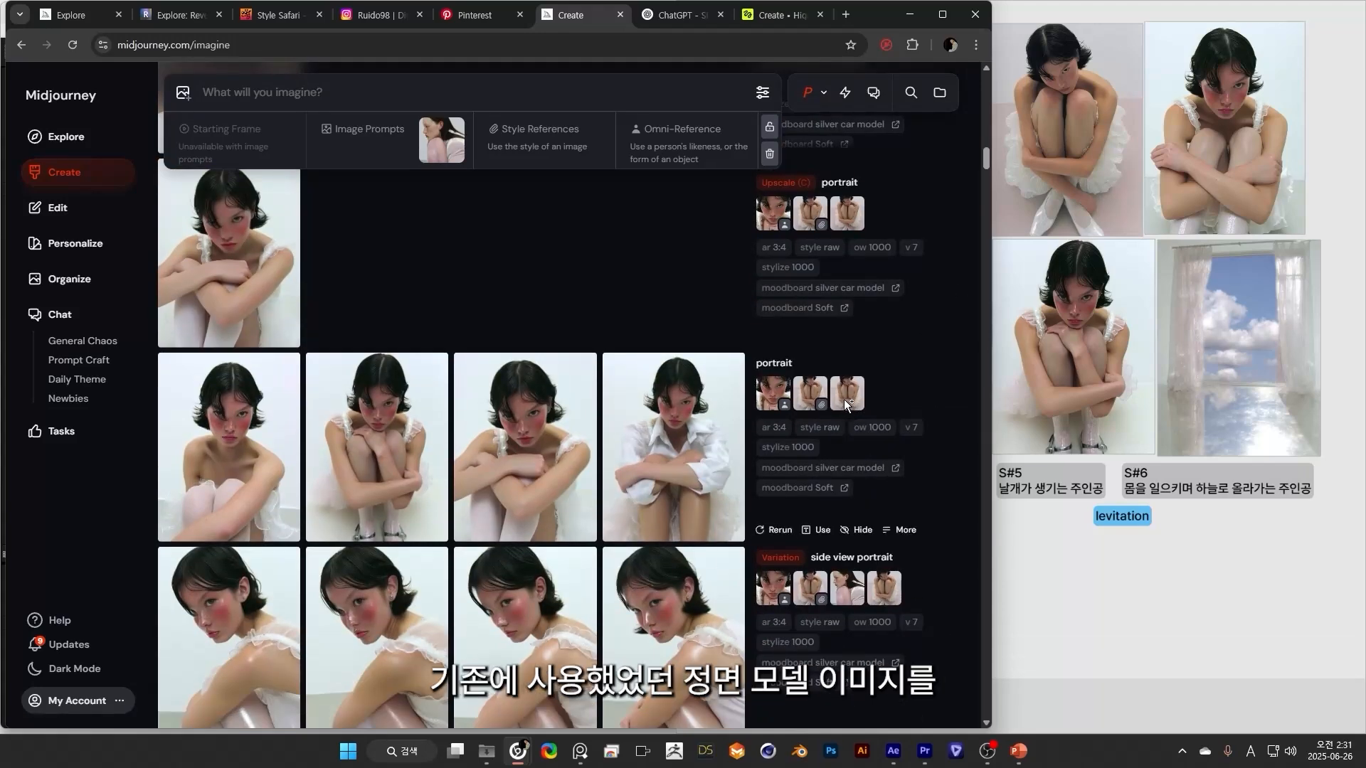
scroll(479, 566, up, 4)
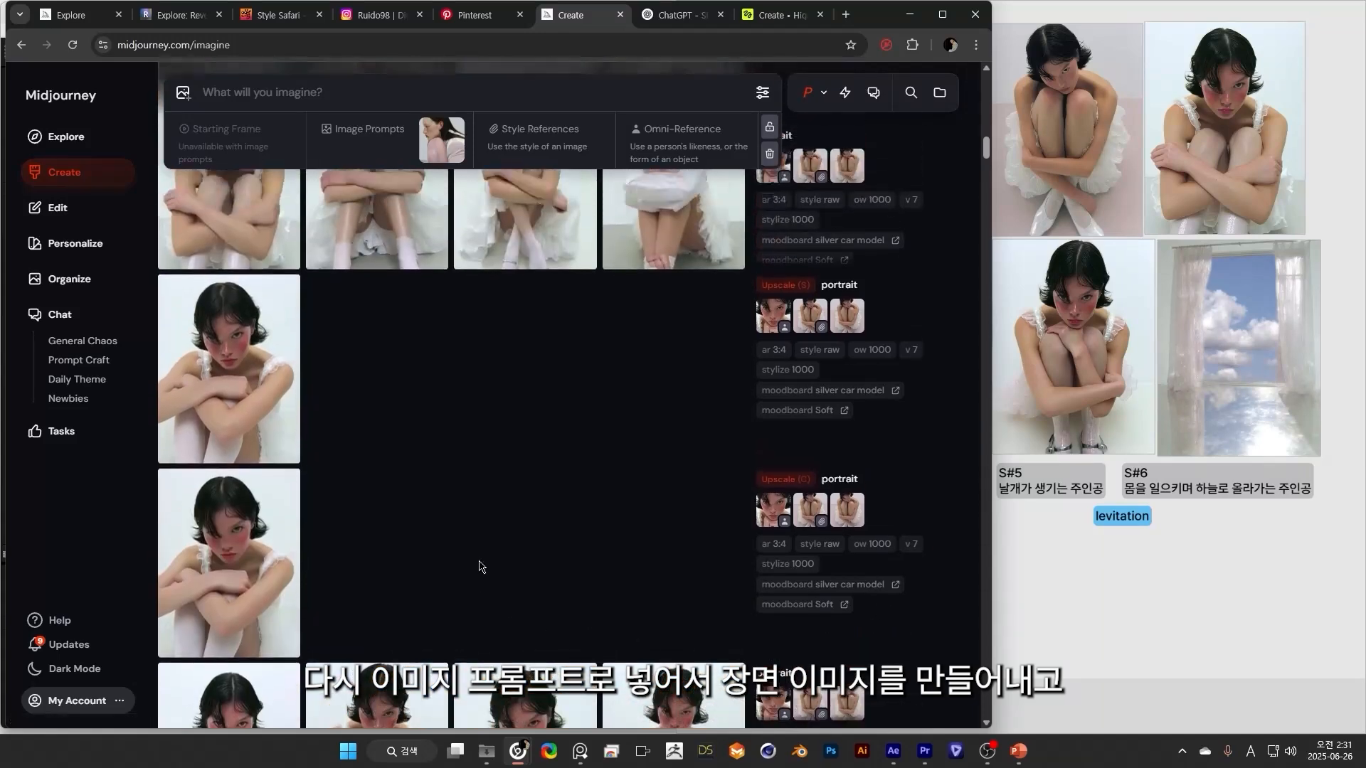
scroll(478, 566, up, 3)
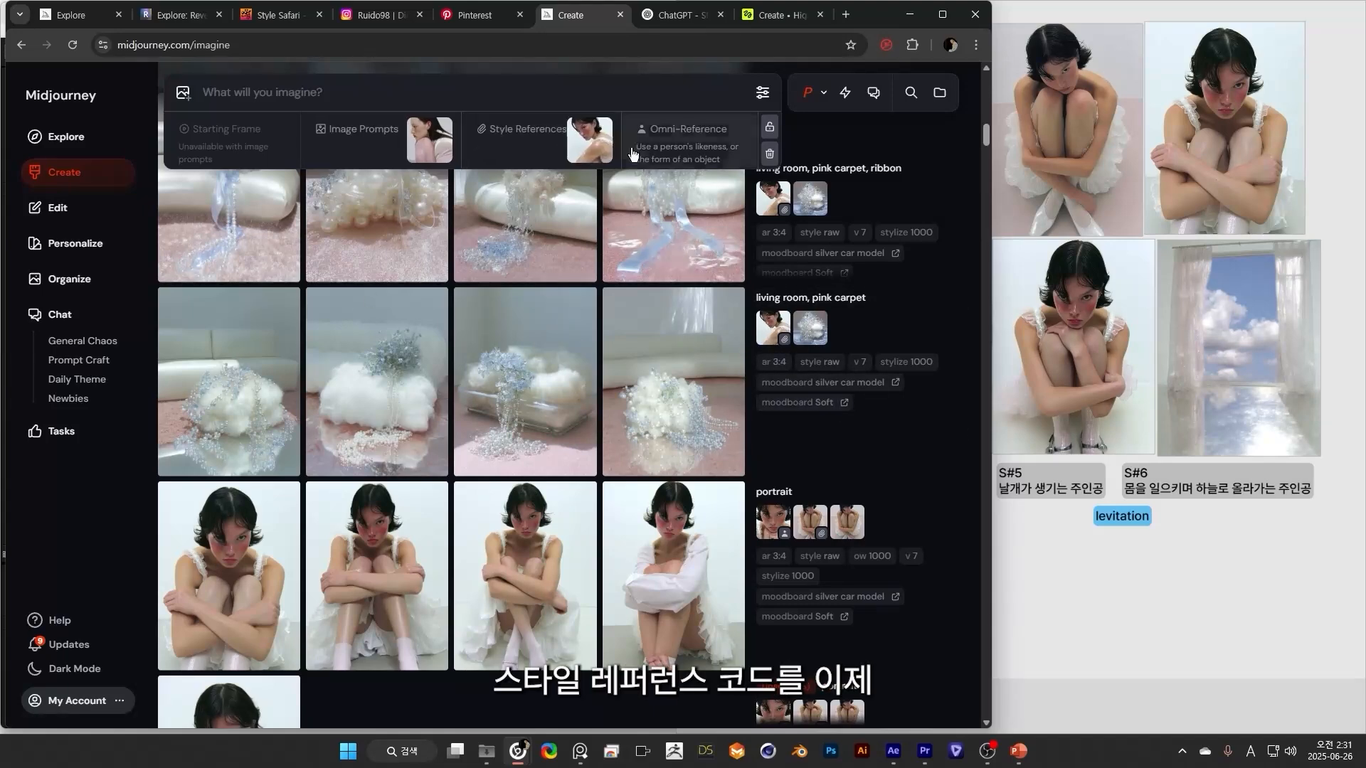
Examine the prompts, style references and moodboards of the living room and "sky, window" batches.
click(770, 329)
click(806, 461)
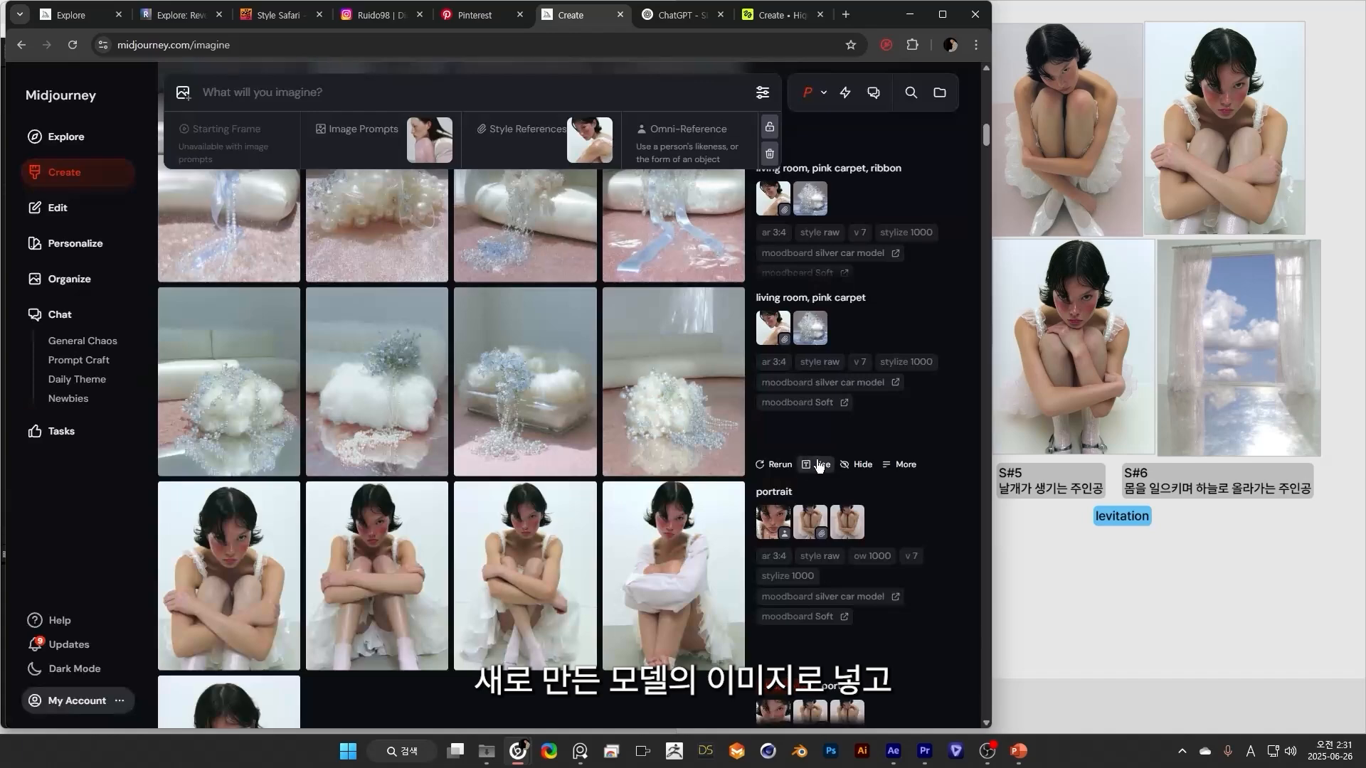
scroll(805, 461, up, 2)
scroll(925, 512, down, 2)
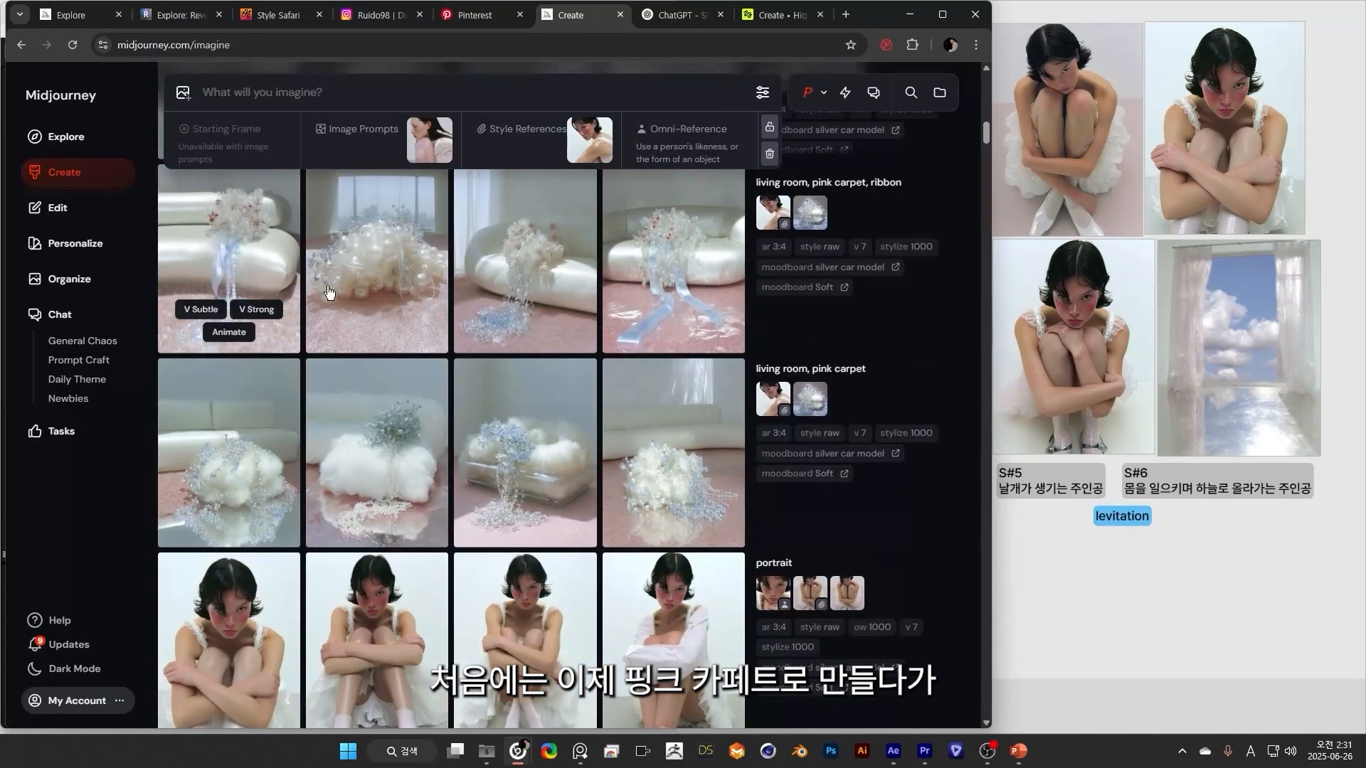
scroll(861, 411, down, 1)
scroll(758, 501, up, 5)
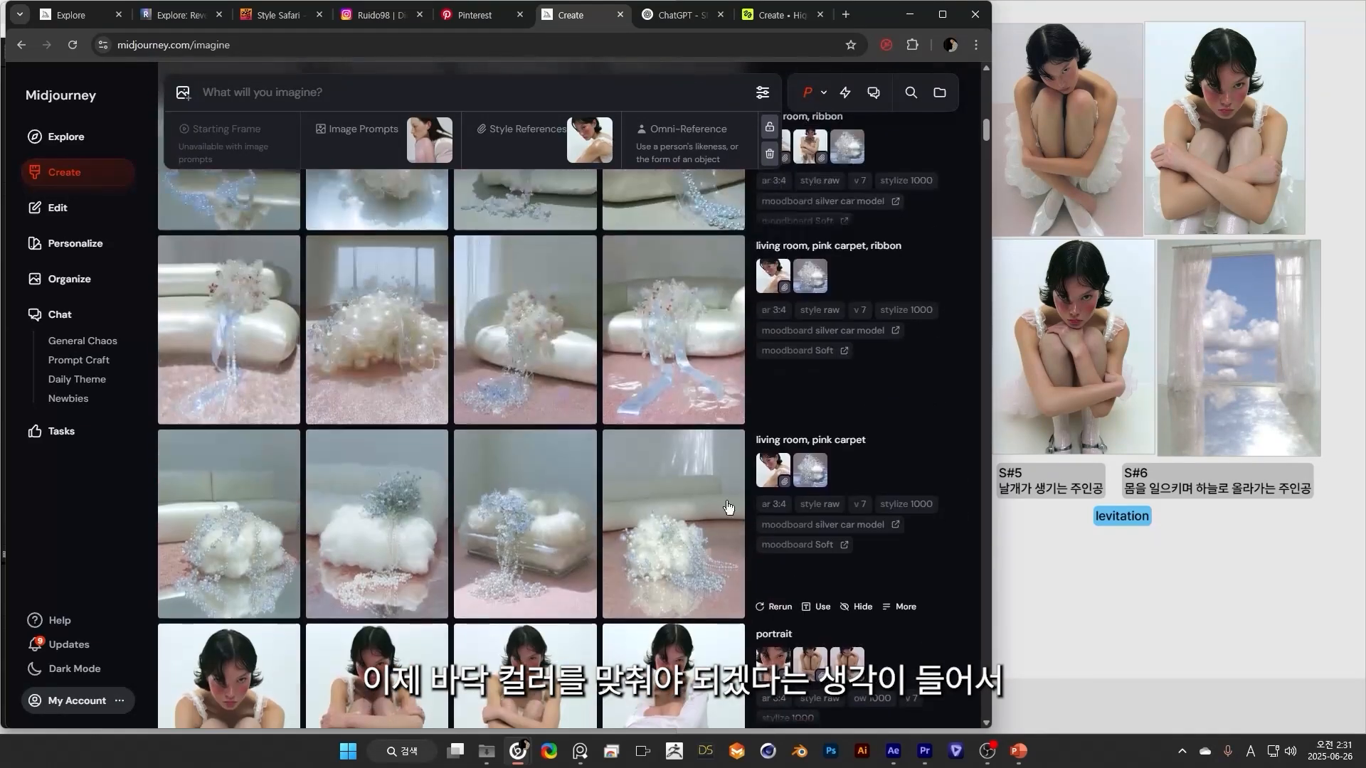
scroll(791, 411, up, 1)
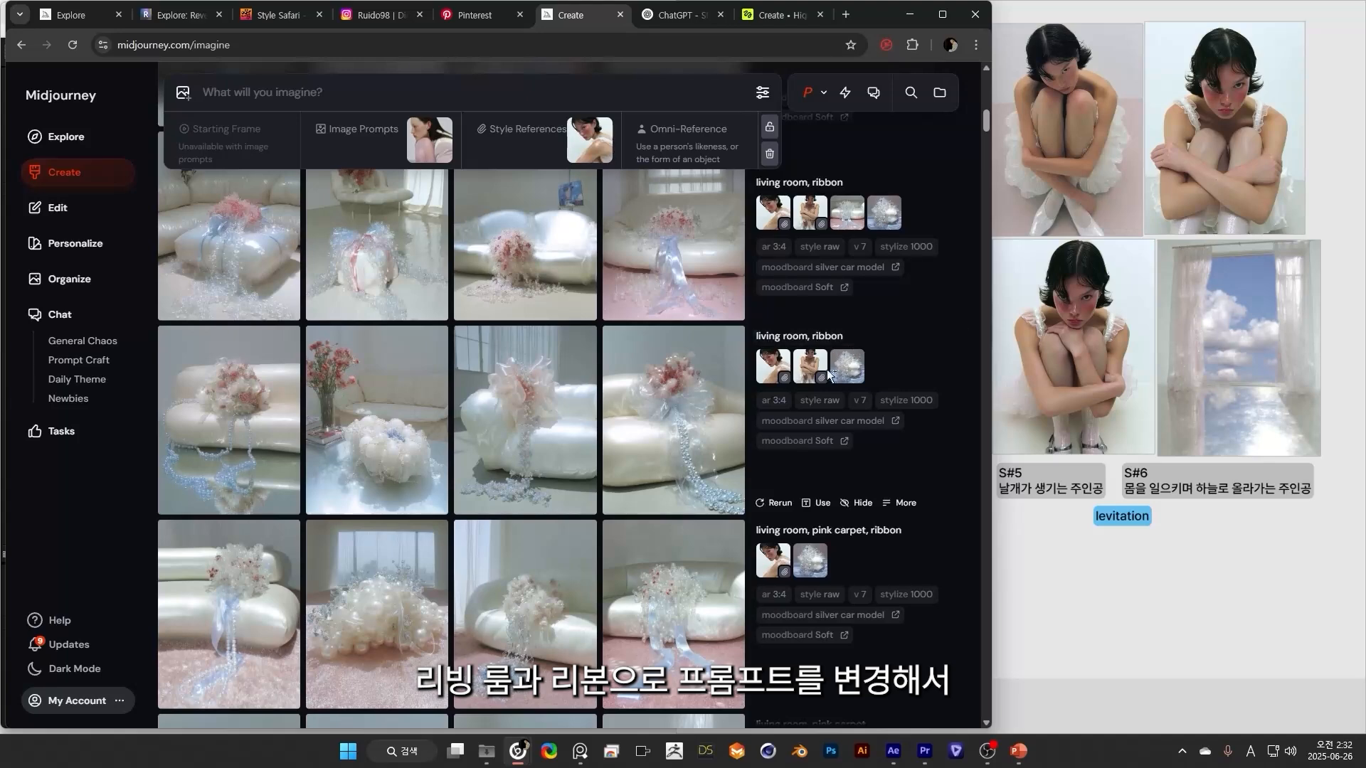
scroll(525, 427, up, 1)
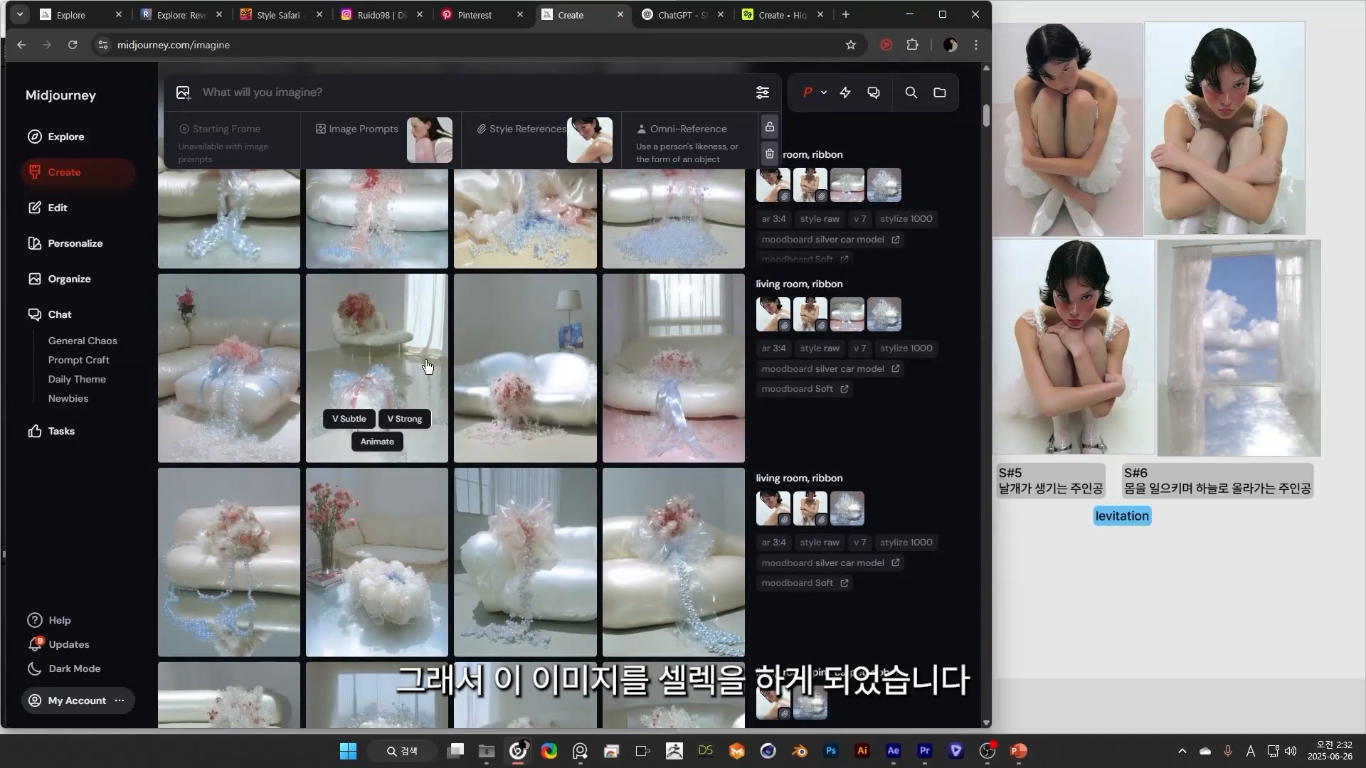
scroll(863, 579, up, 5)
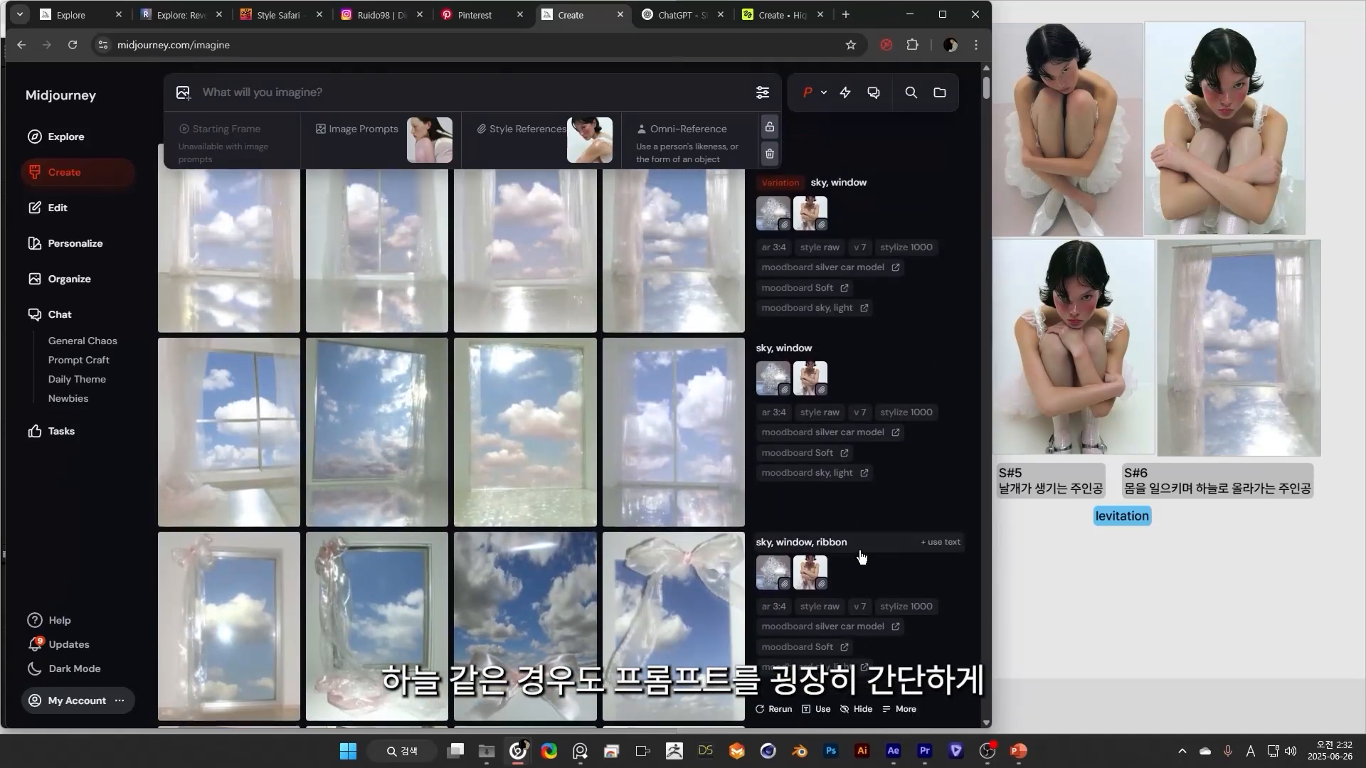
scroll(838, 569, up, 1)
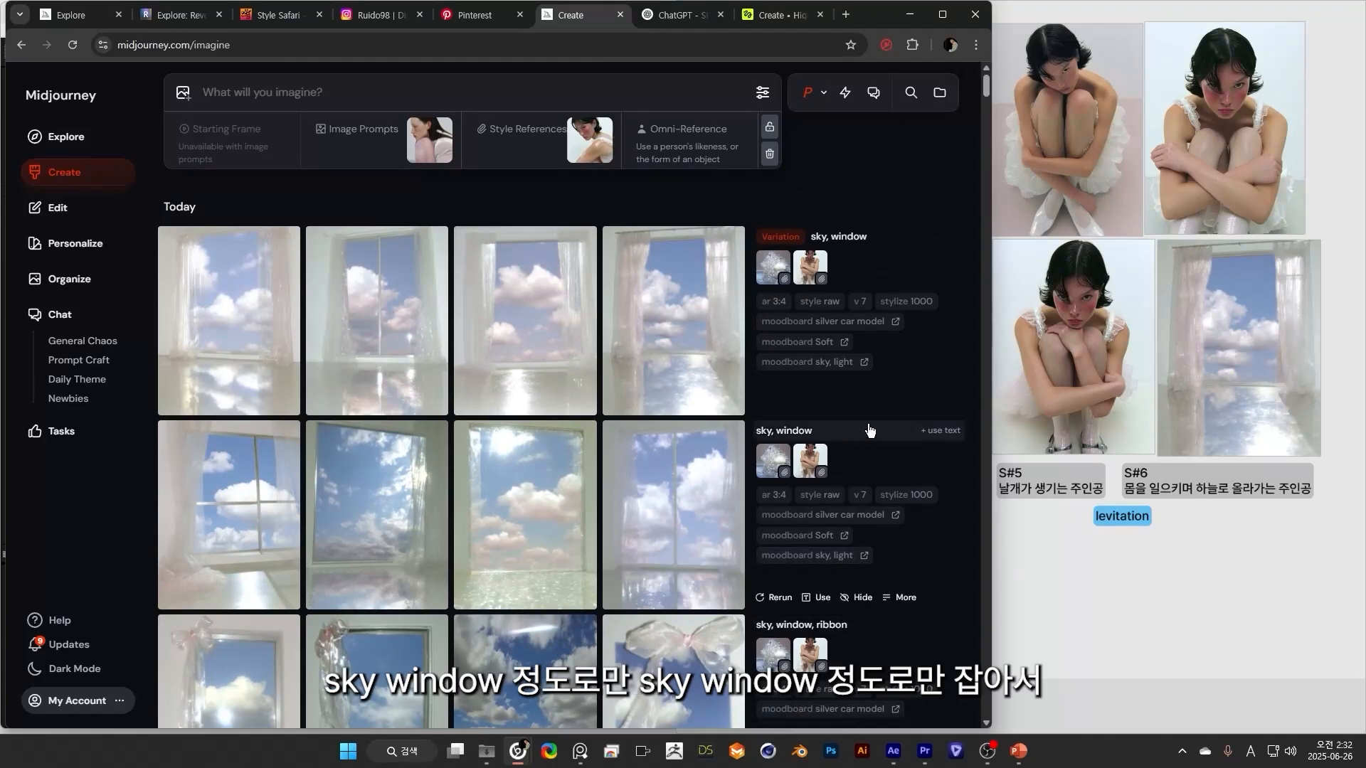
scroll(869, 416, down, 2)
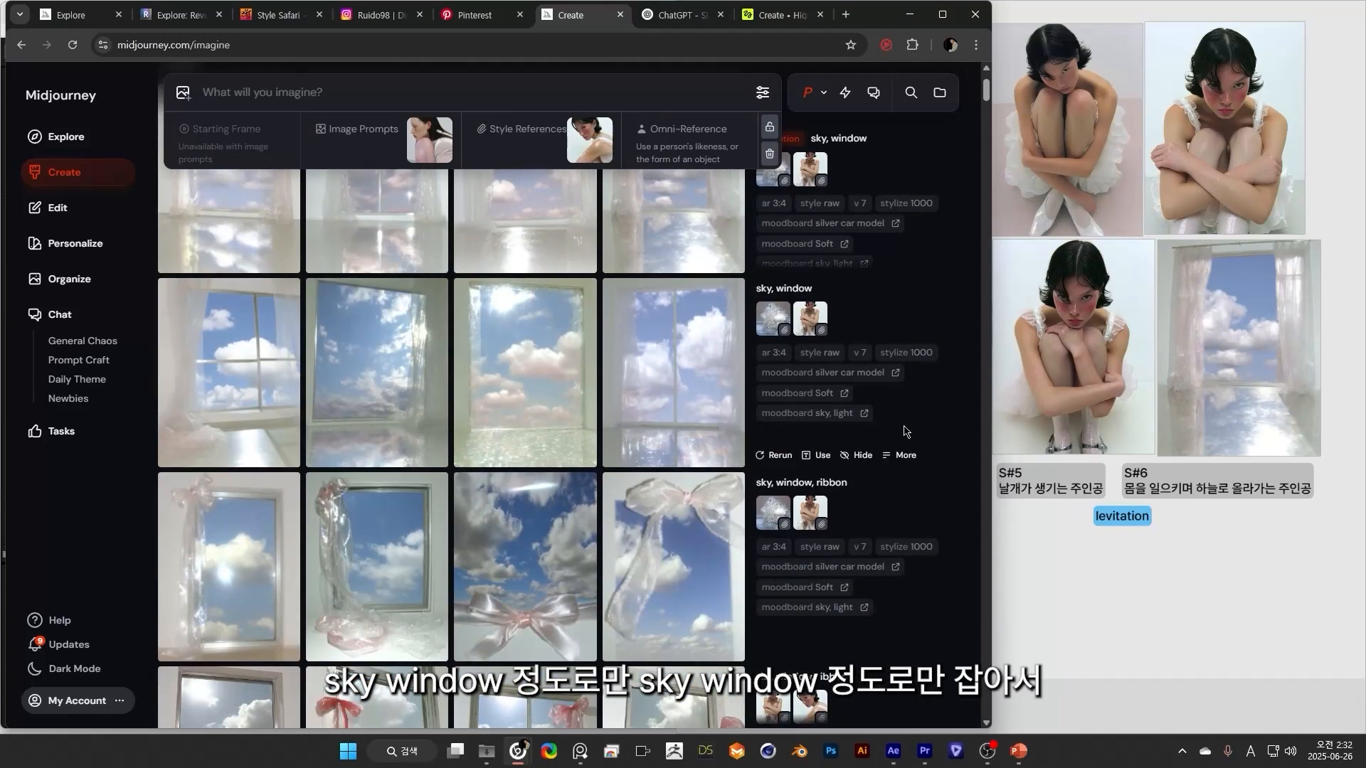
In Higgsfield, reuse the Angel Wings and Tilt Down clip's prompt, turn Enhance off, and replace the start frame with 예제 3(2).
scroll(342, 418, up, 2)
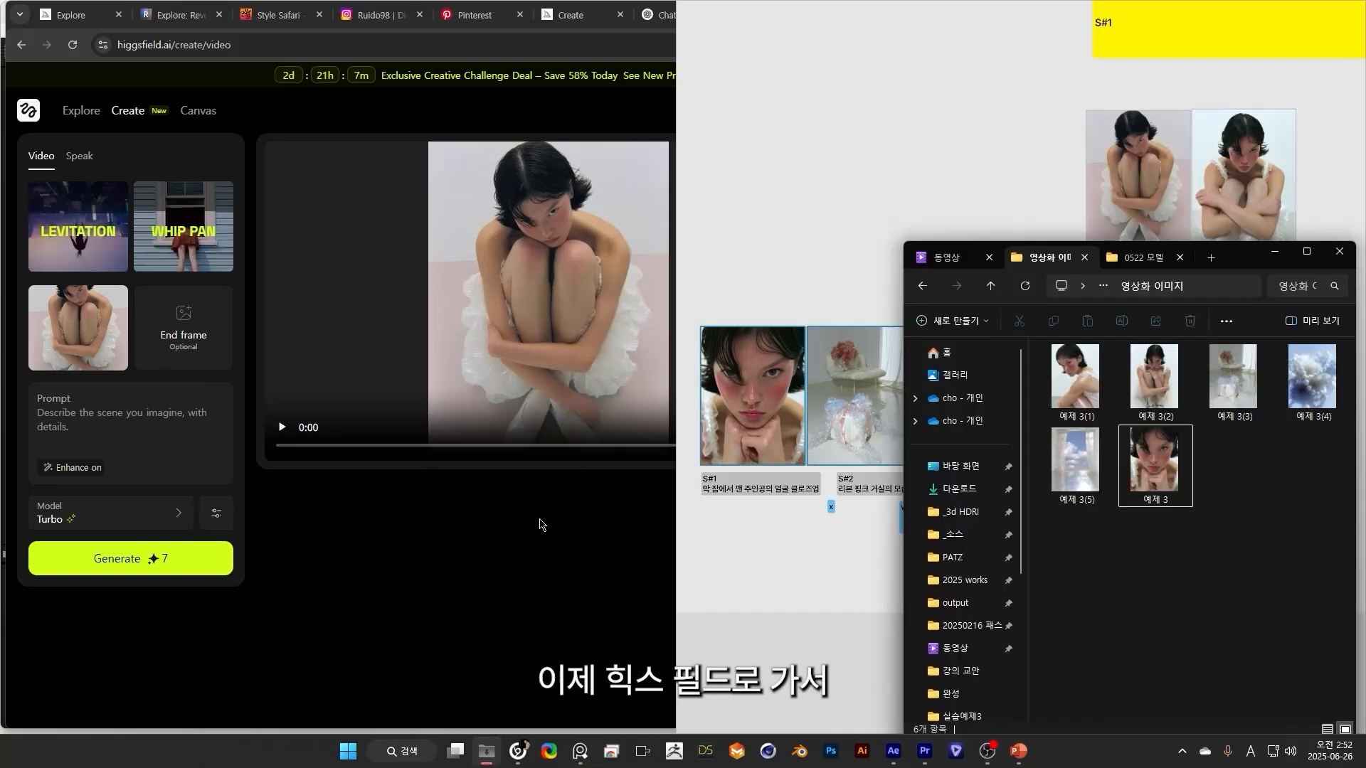
click(539, 525)
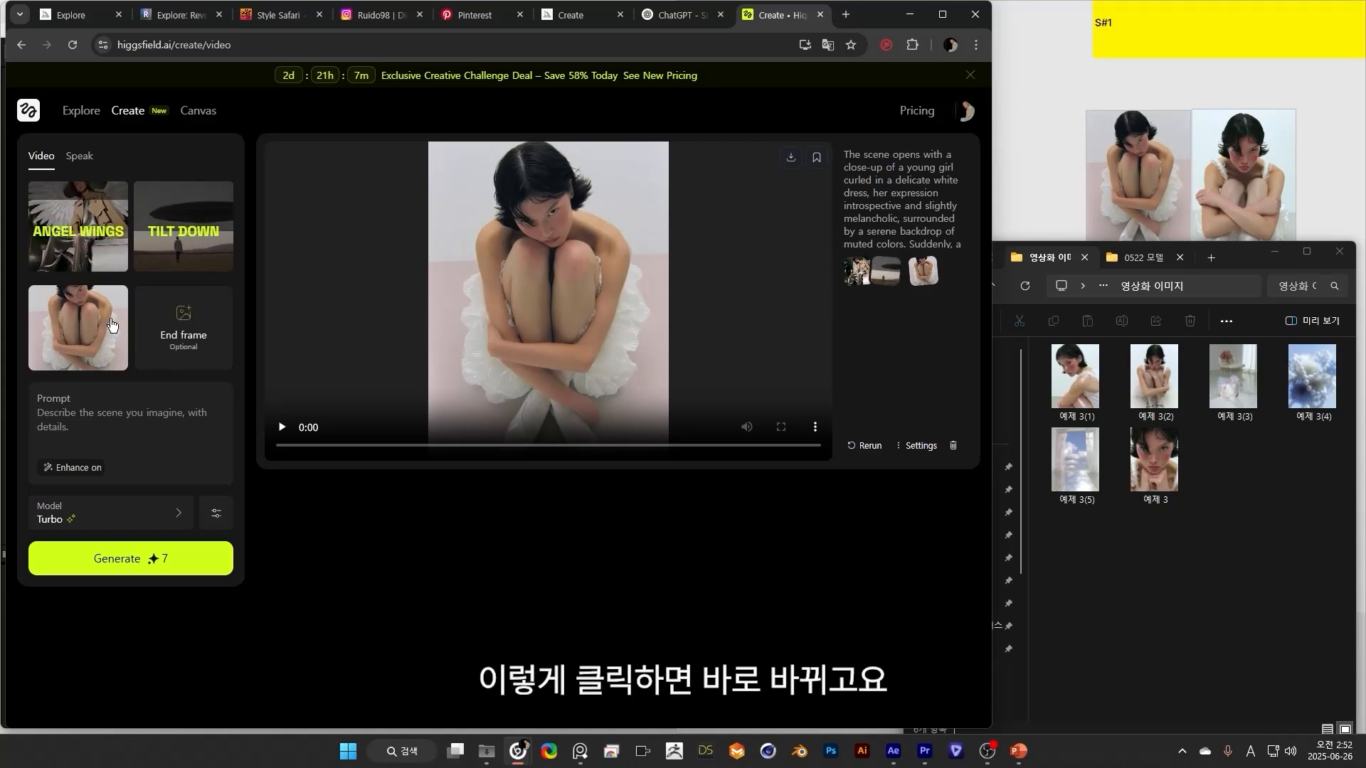
click(853, 186)
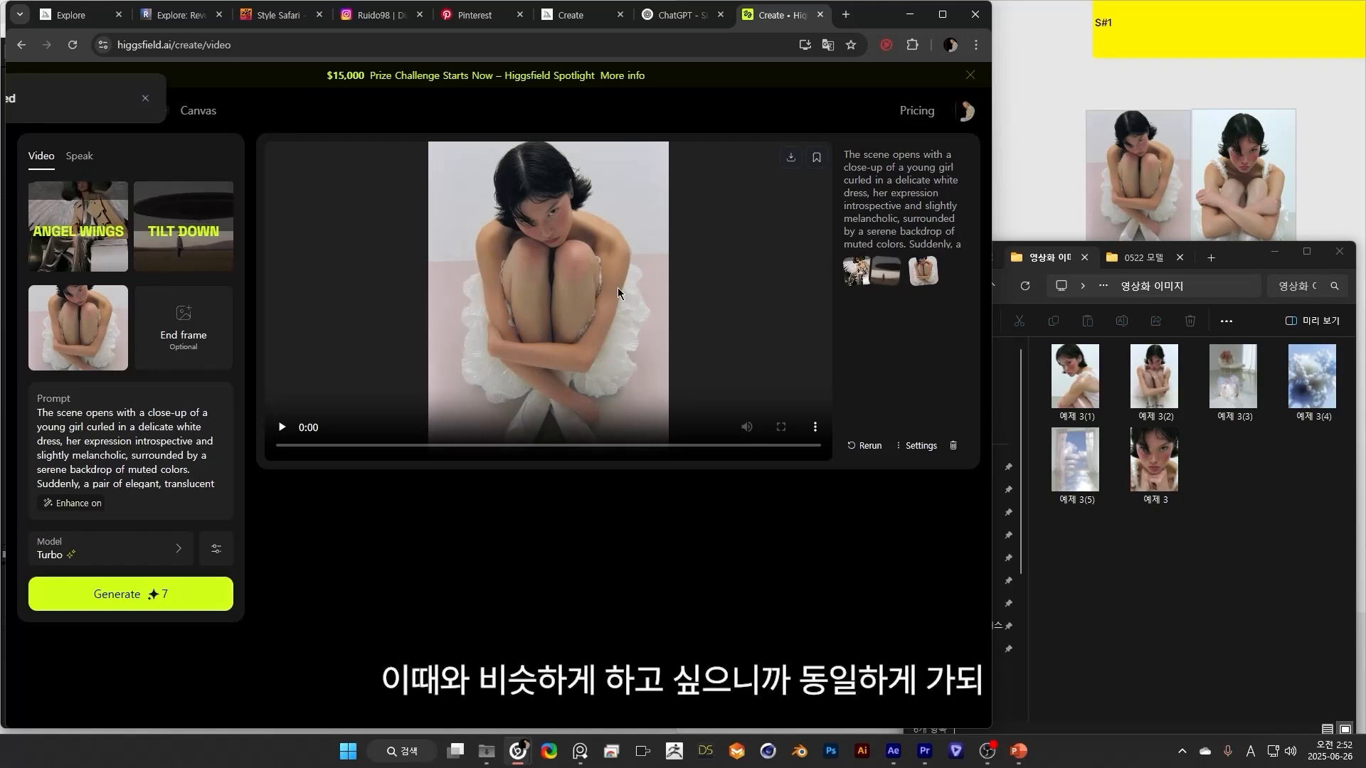
click(85, 506)
click(119, 298)
click(1175, 604)
drag(1154, 380, 113, 336)
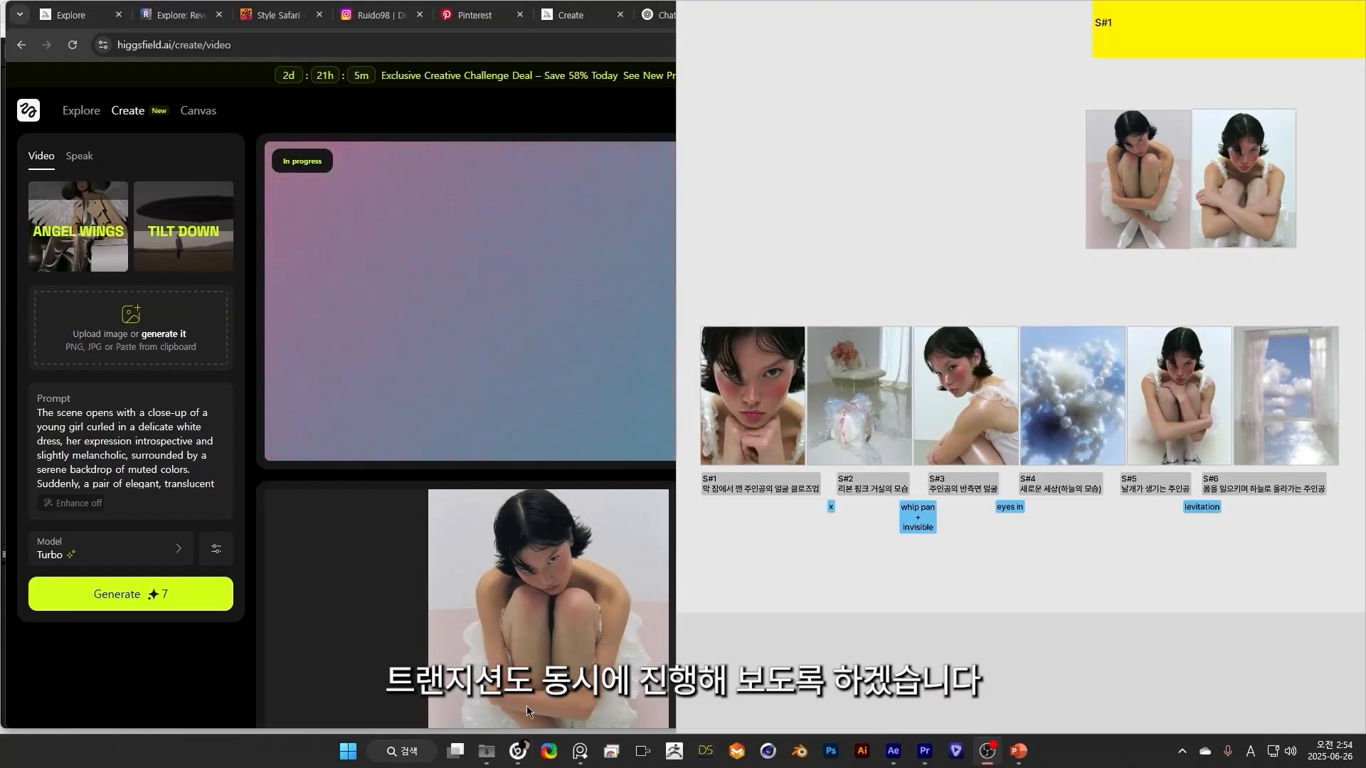
Replace Tilt Down with Invisible as the second motion beside Whip Pan for the living room to side portrait transition.
click(486, 759)
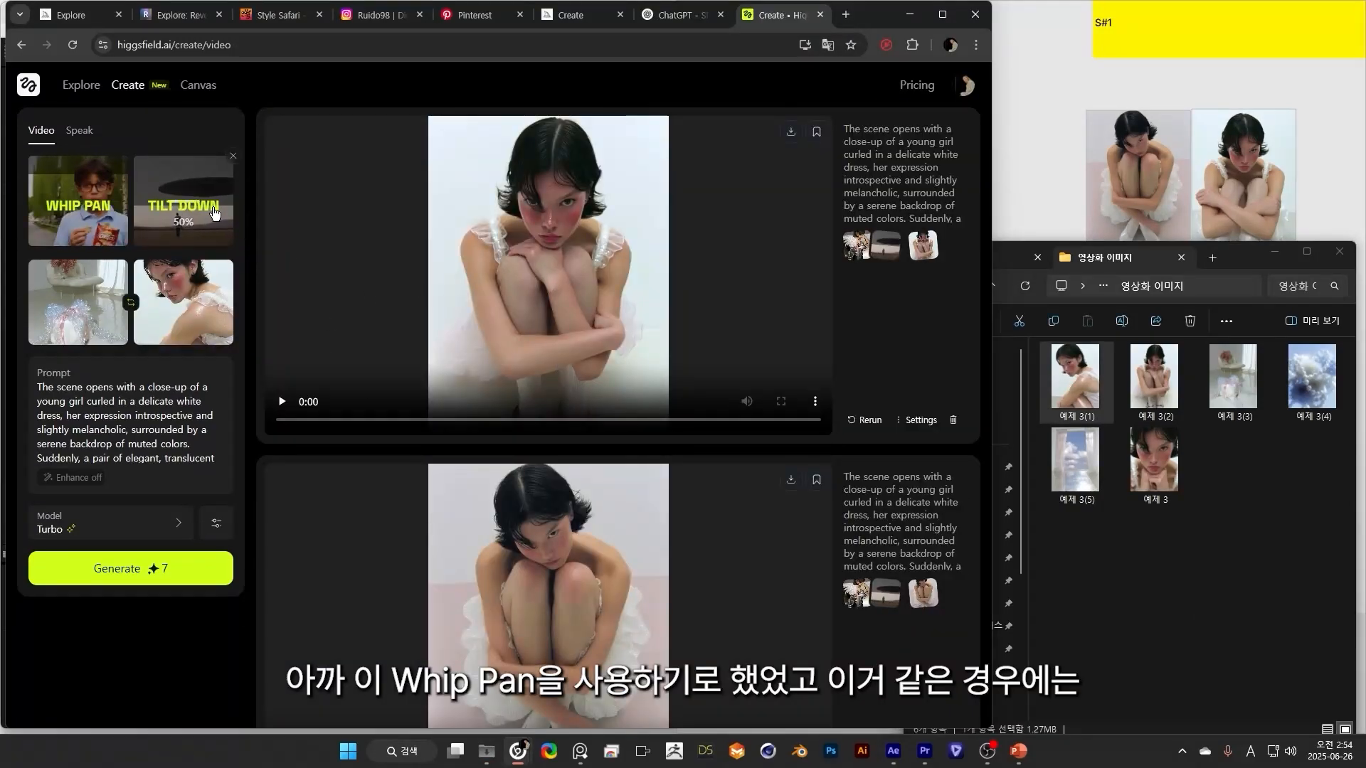
click(180, 201)
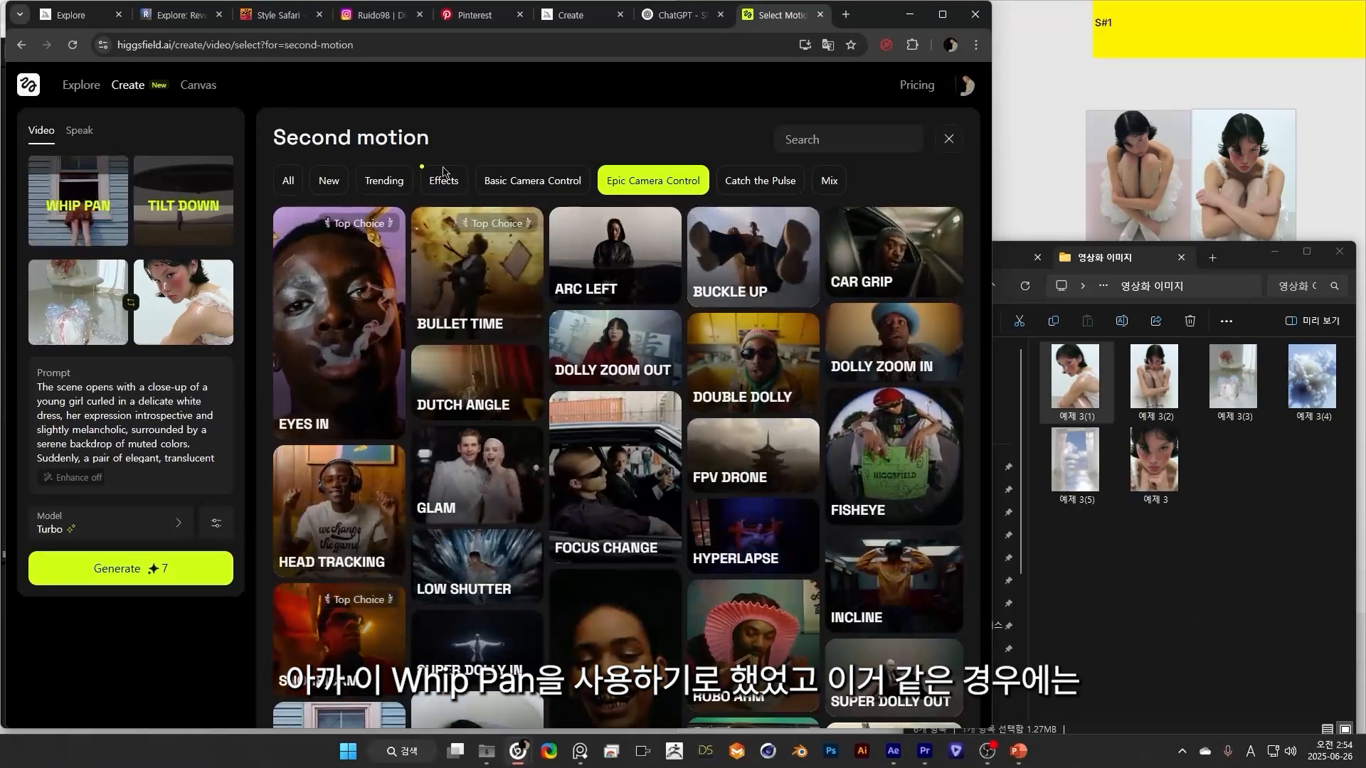
scroll(659, 524, down, 10)
scroll(658, 524, down, 4)
scroll(659, 524, up, 1)
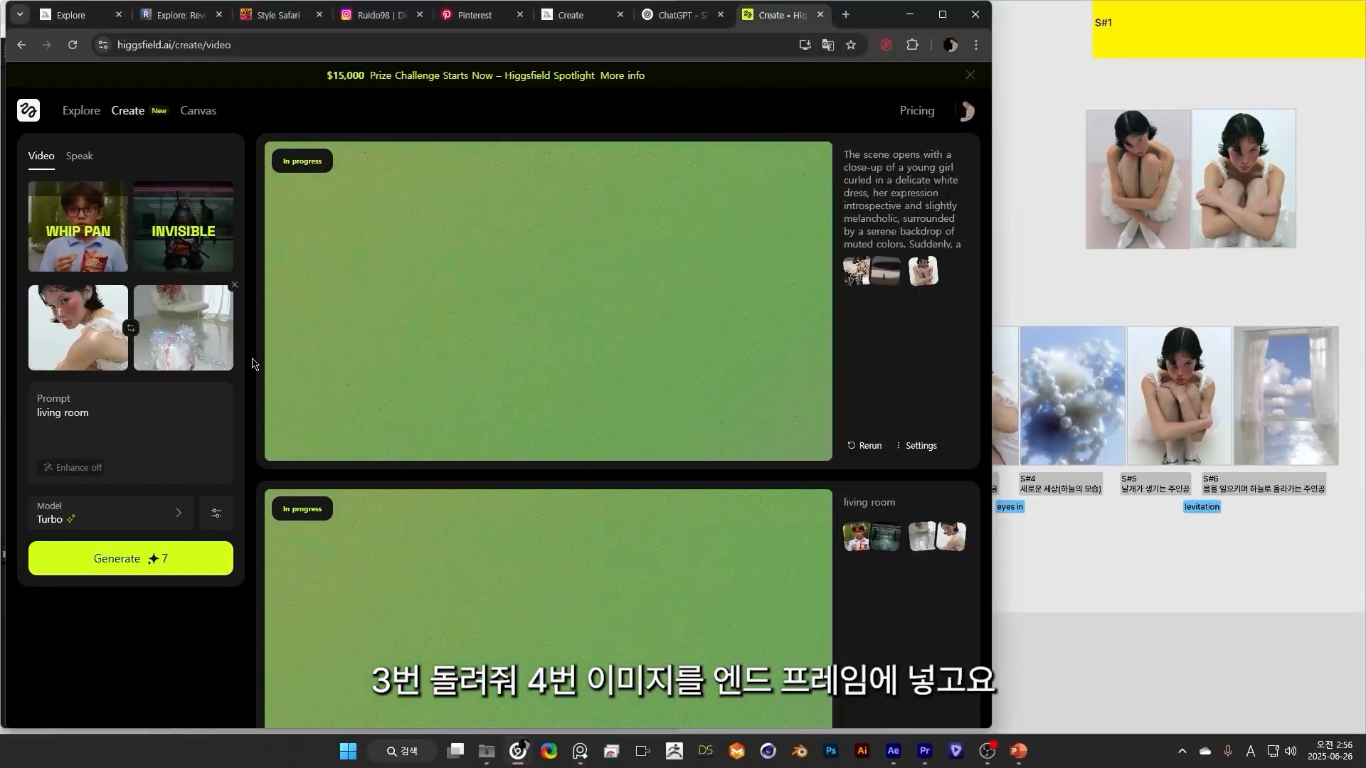
Replace the end frame with 예제 3(4), change the motion to Eyes In, and generate the transition without a prompt.
click(233, 287)
drag(1312, 377, 186, 344)
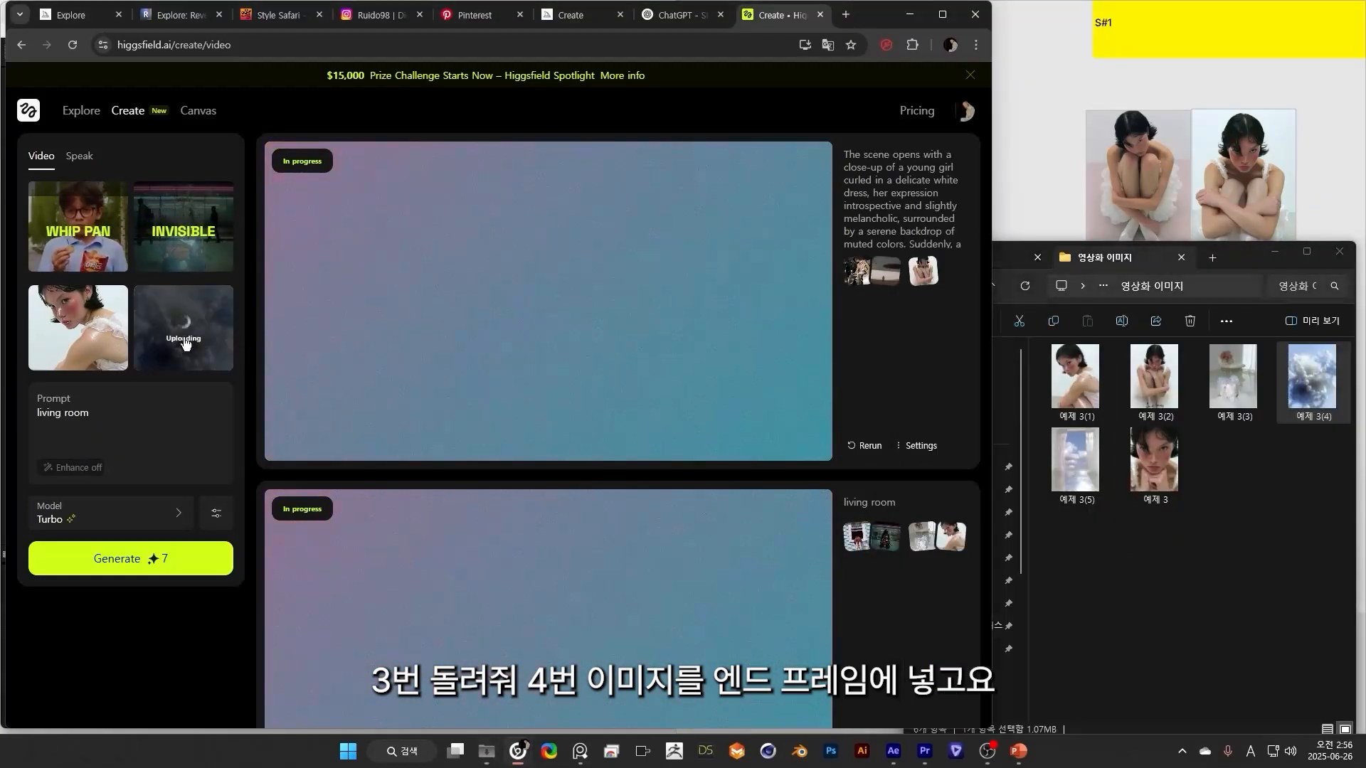
click(79, 226)
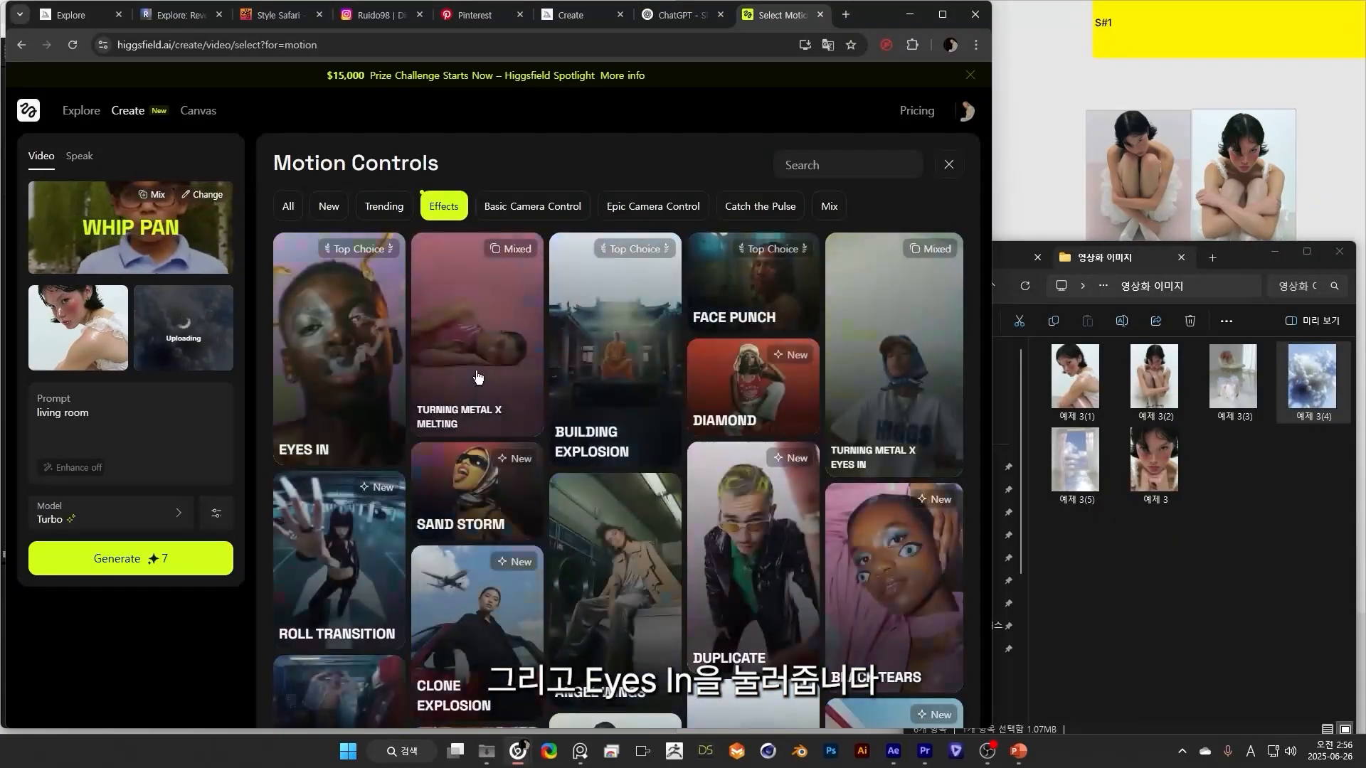
click(320, 341)
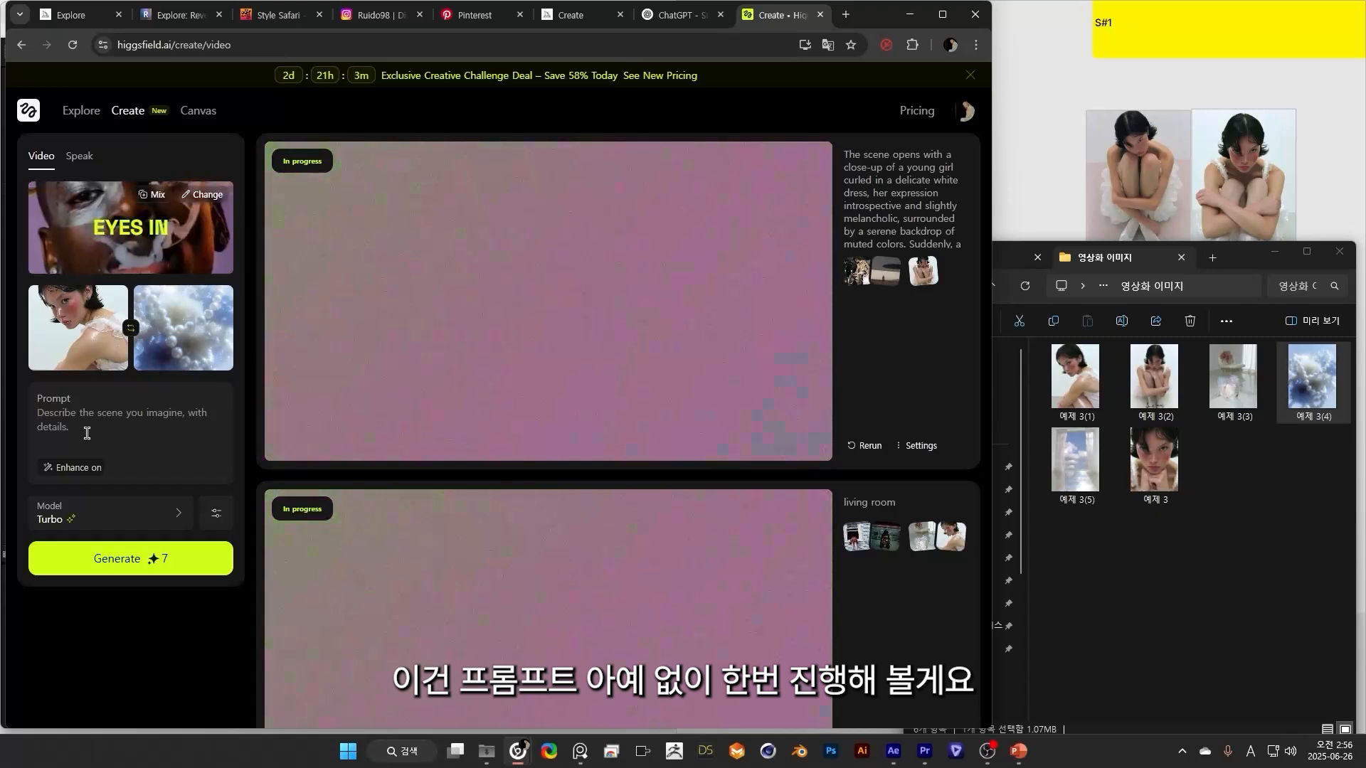
click(166, 560)
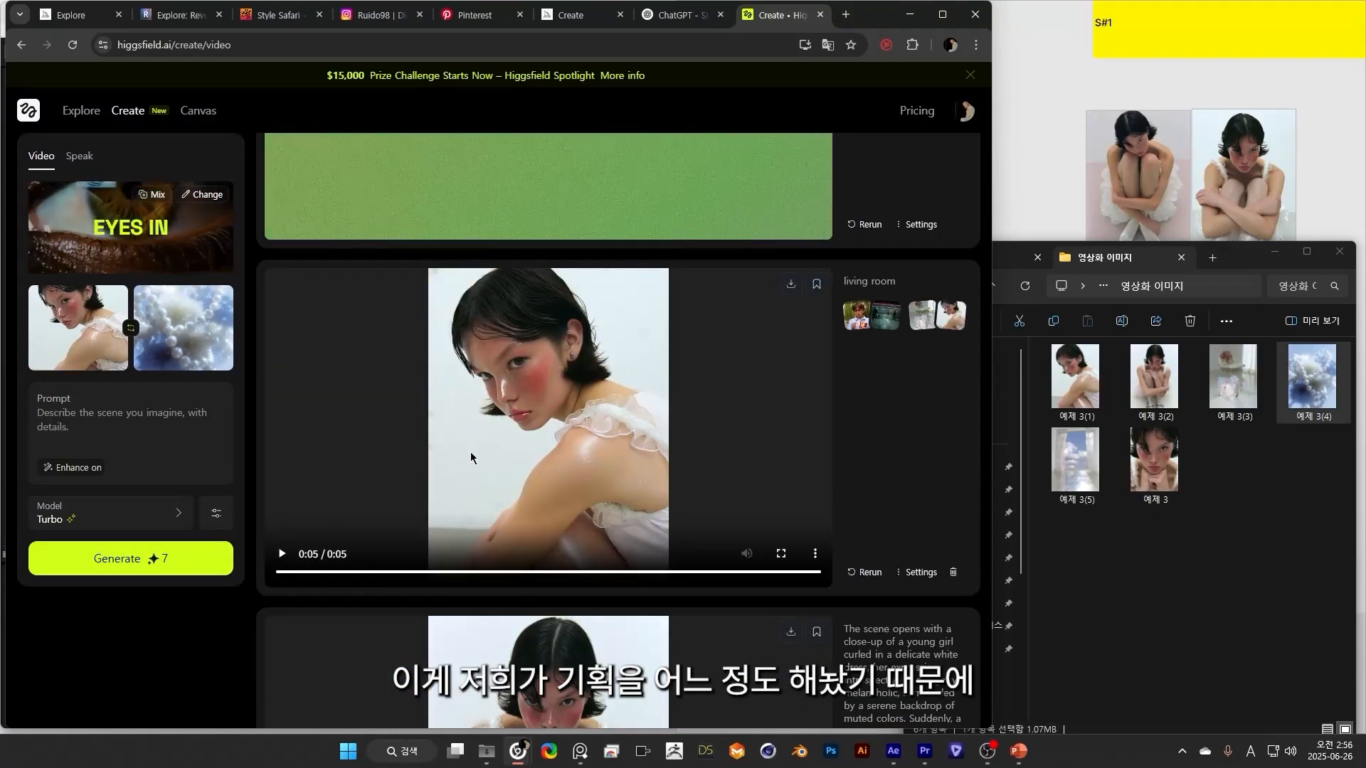
Play back the generated living room to side portrait transition to judge it as the S#2–S#3 cut.
click(296, 554)
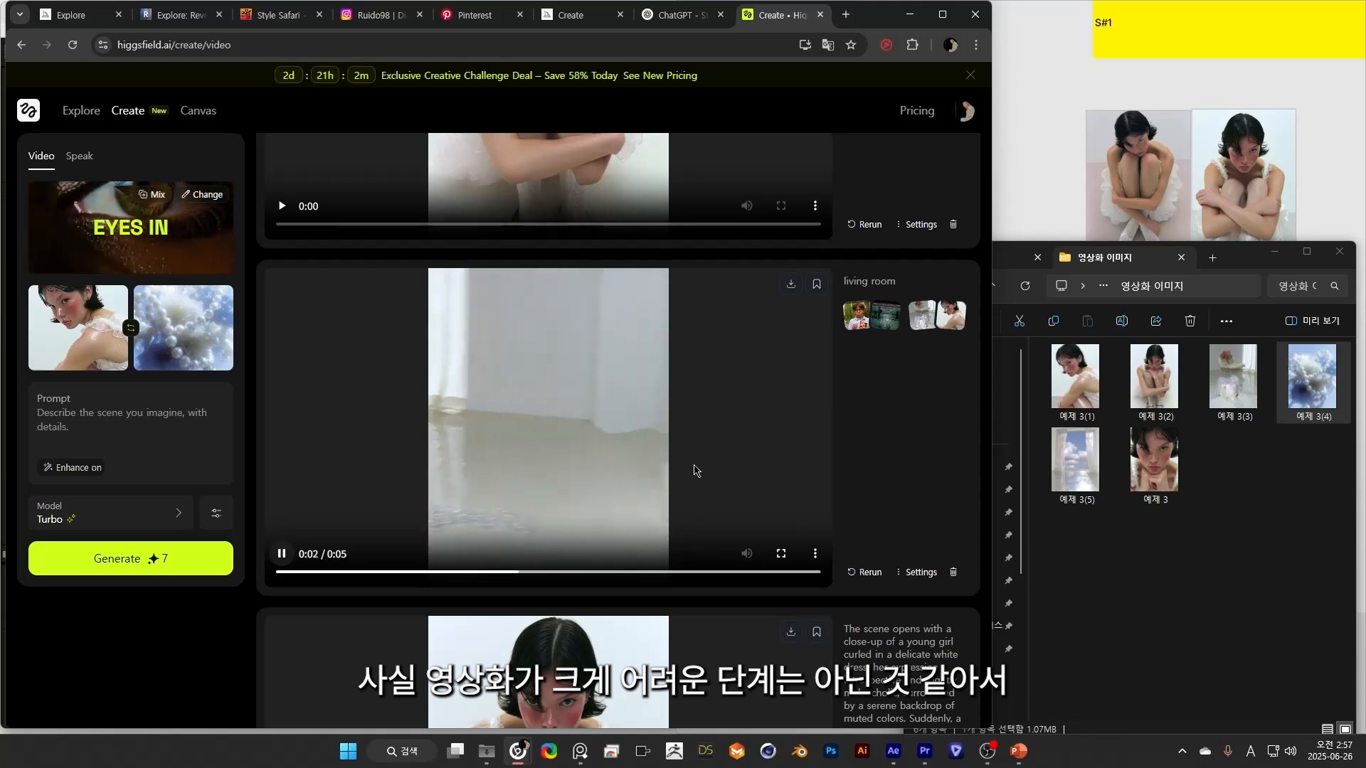
click(320, 536)
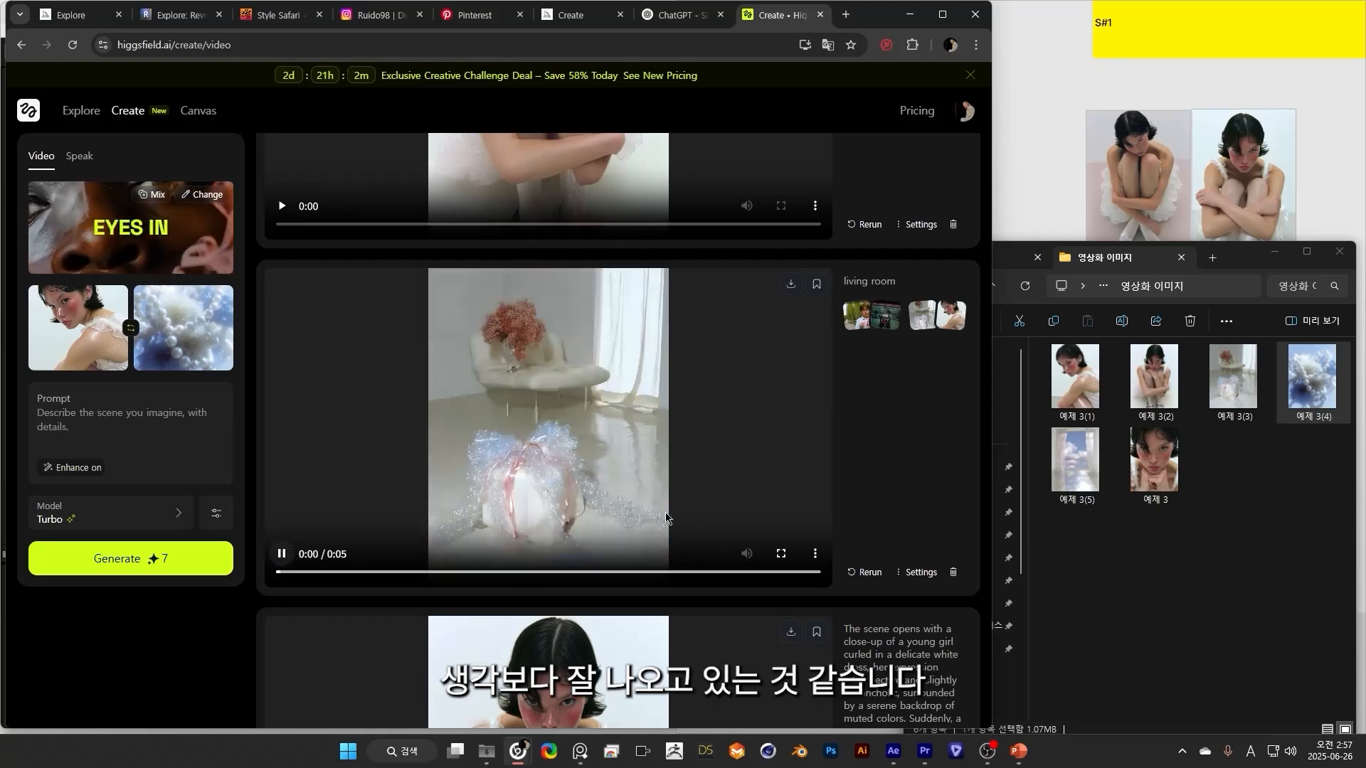
scroll(320, 536, up, 1)
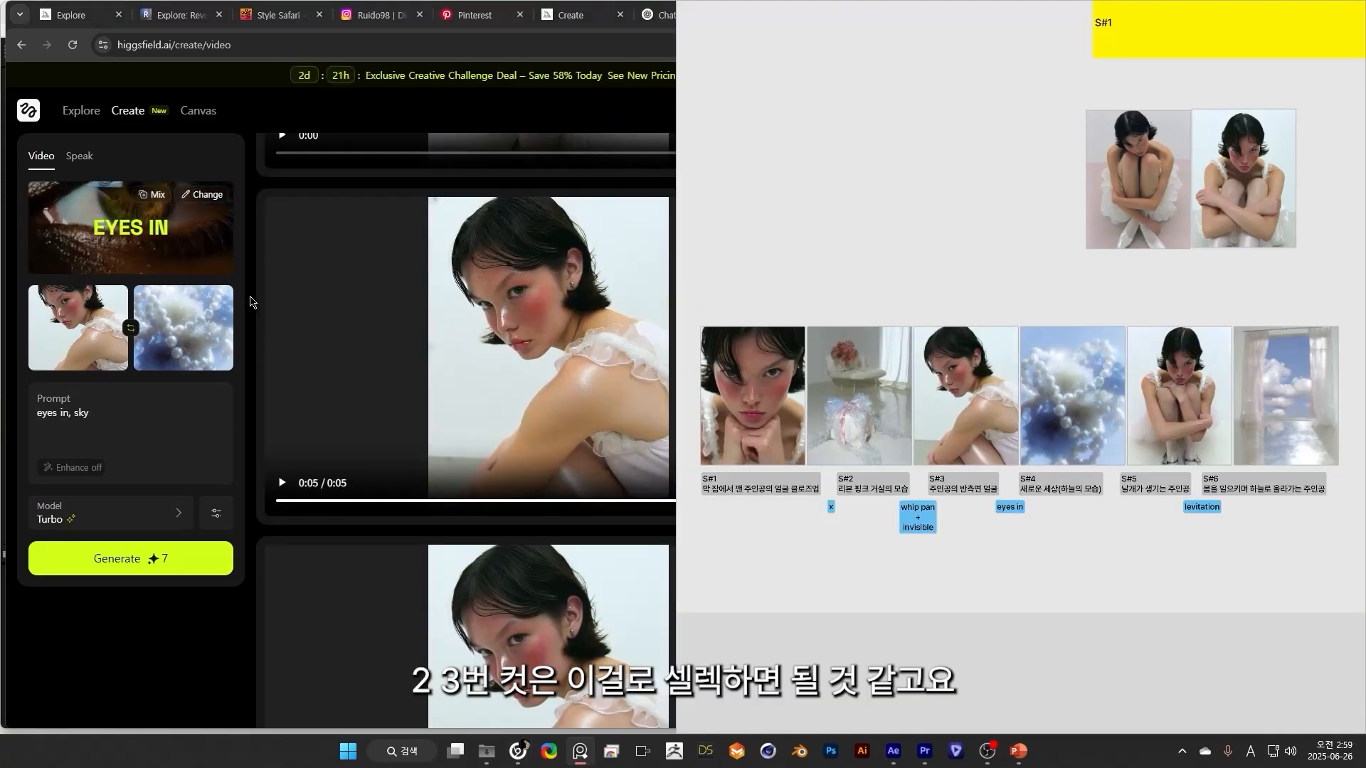
click(250, 303)
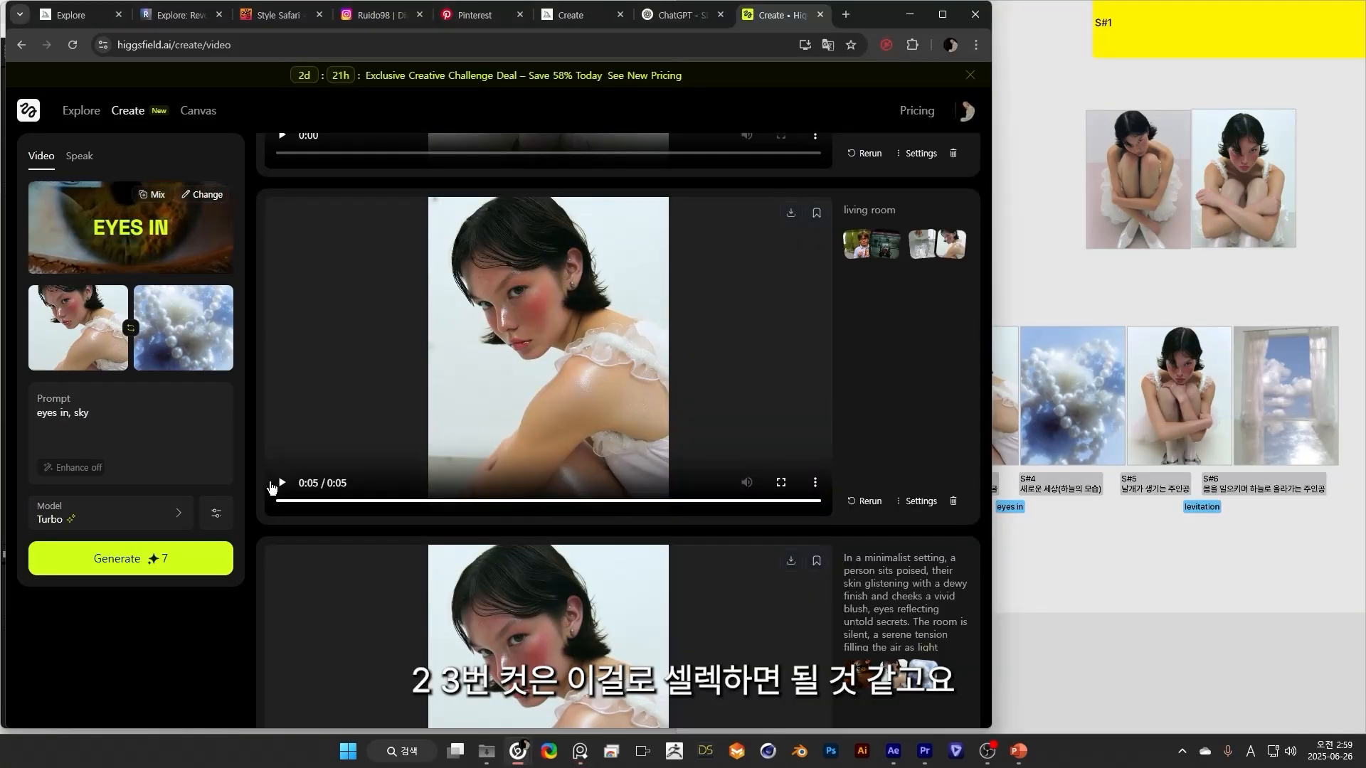
click(288, 484)
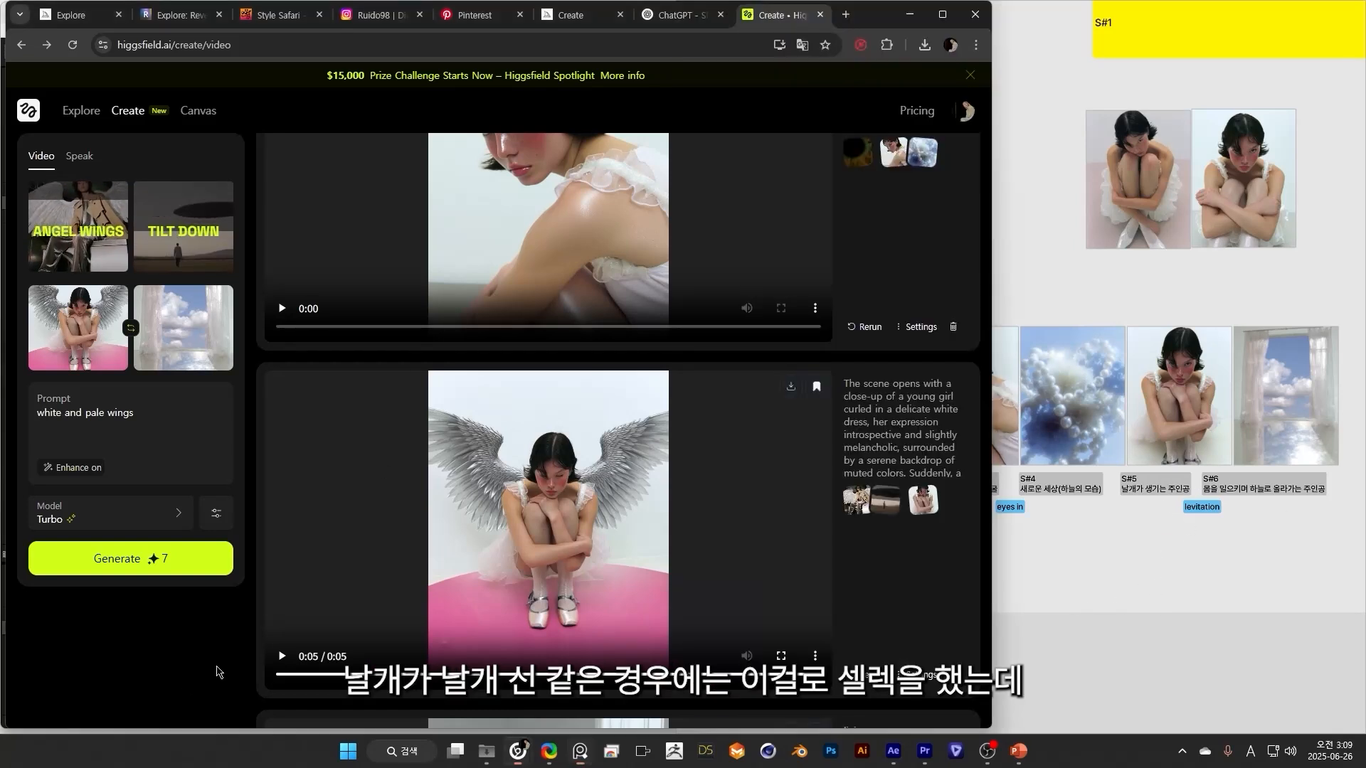
Change the motions for the winged girl to sky window transition to Levitation and Tilt Up.
click(505, 545)
scroll(571, 533, down, 1)
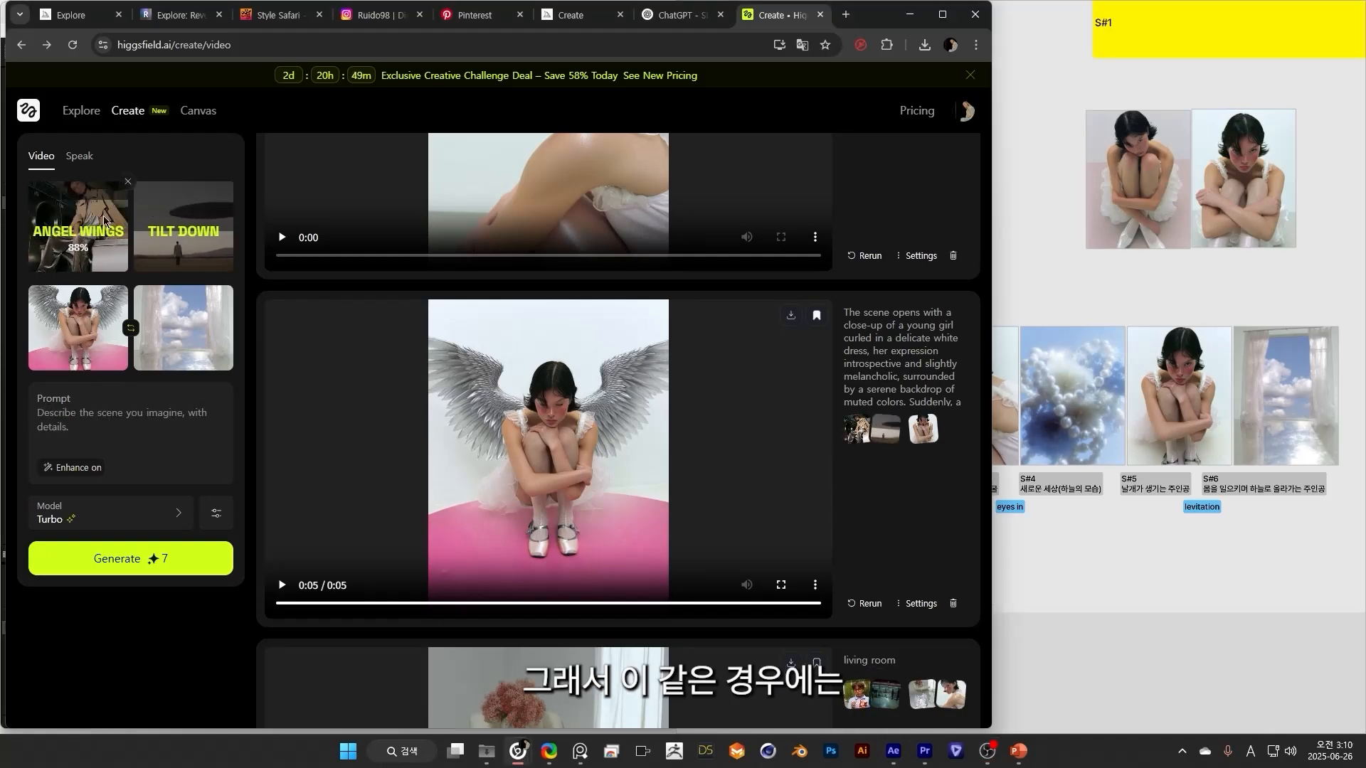
click(121, 189)
scroll(619, 405, down, 8)
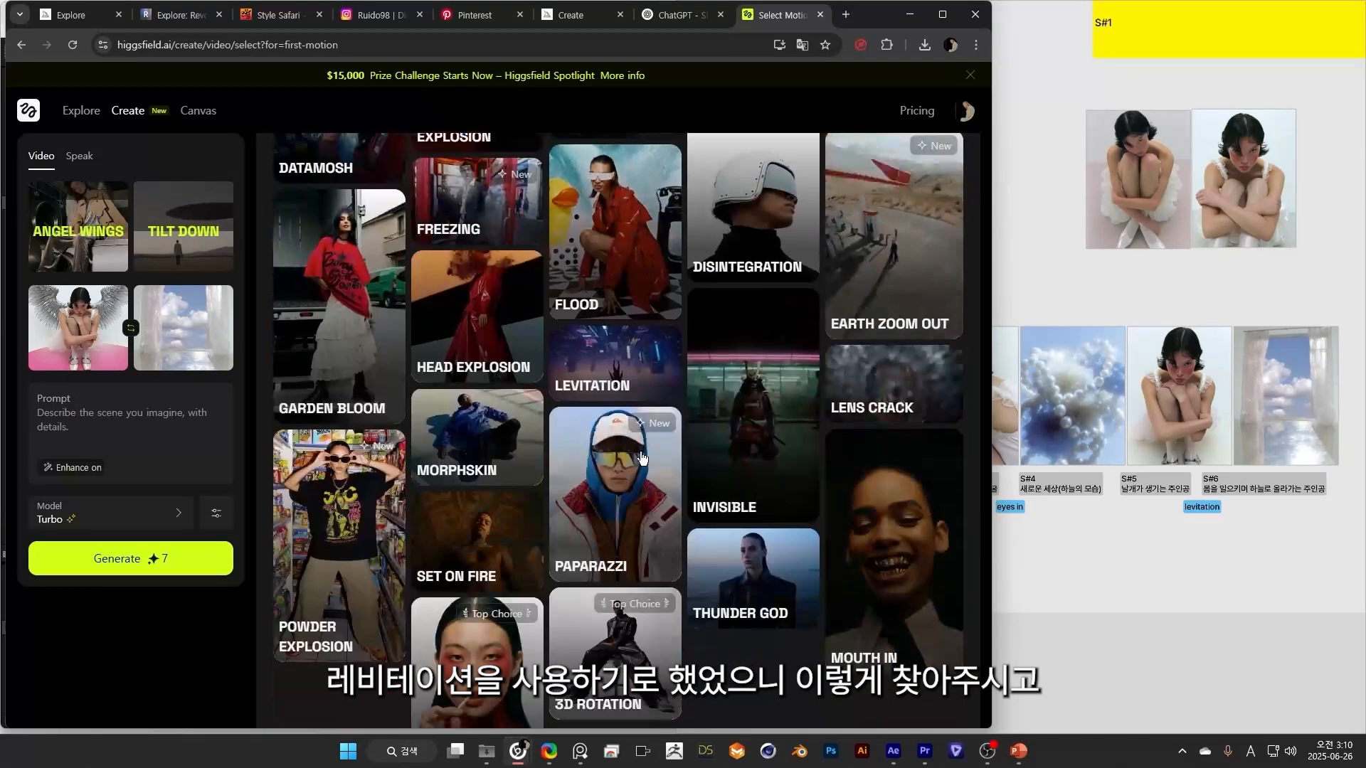
click(639, 380)
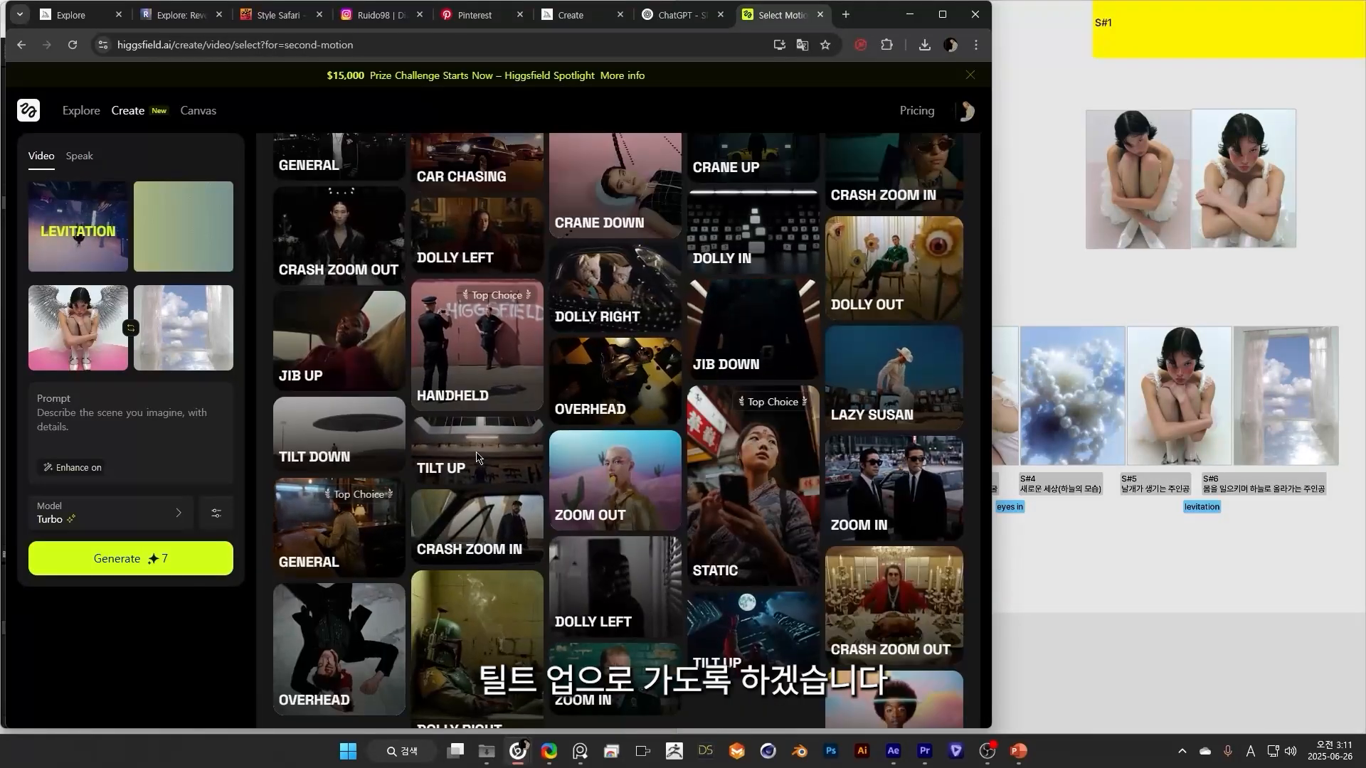
click(471, 452)
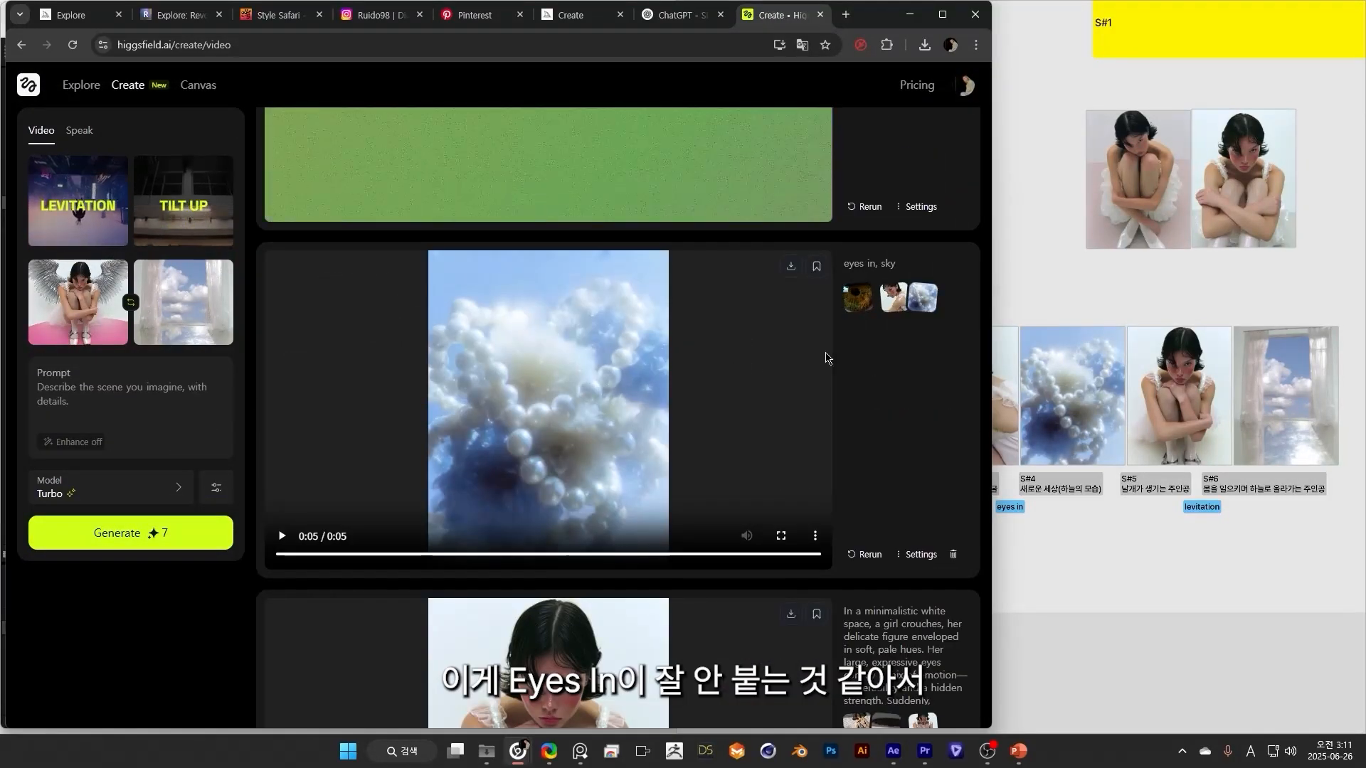
Generate separate Eyes In clips with the prompt "eyes in", one from the side portrait and one from the sky image, without end frames.
click(900, 297)
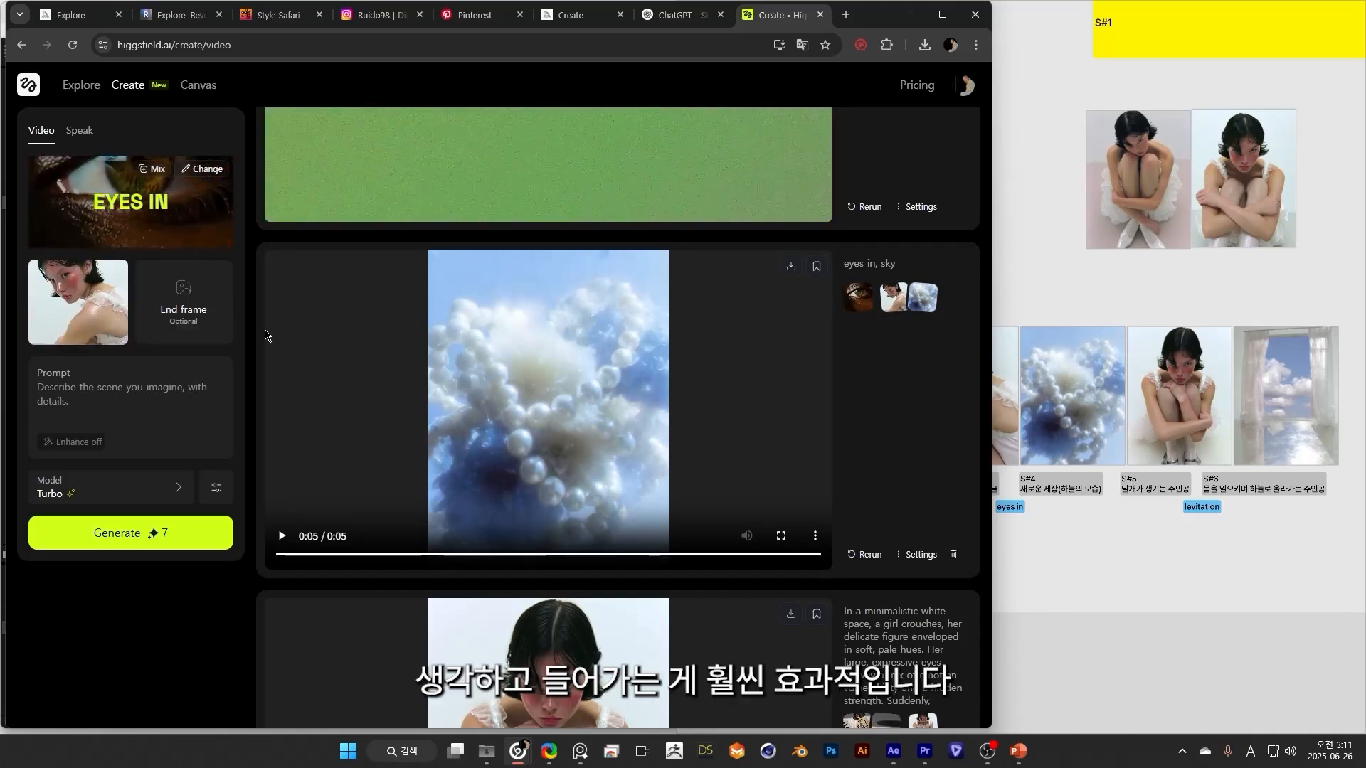
click(869, 263)
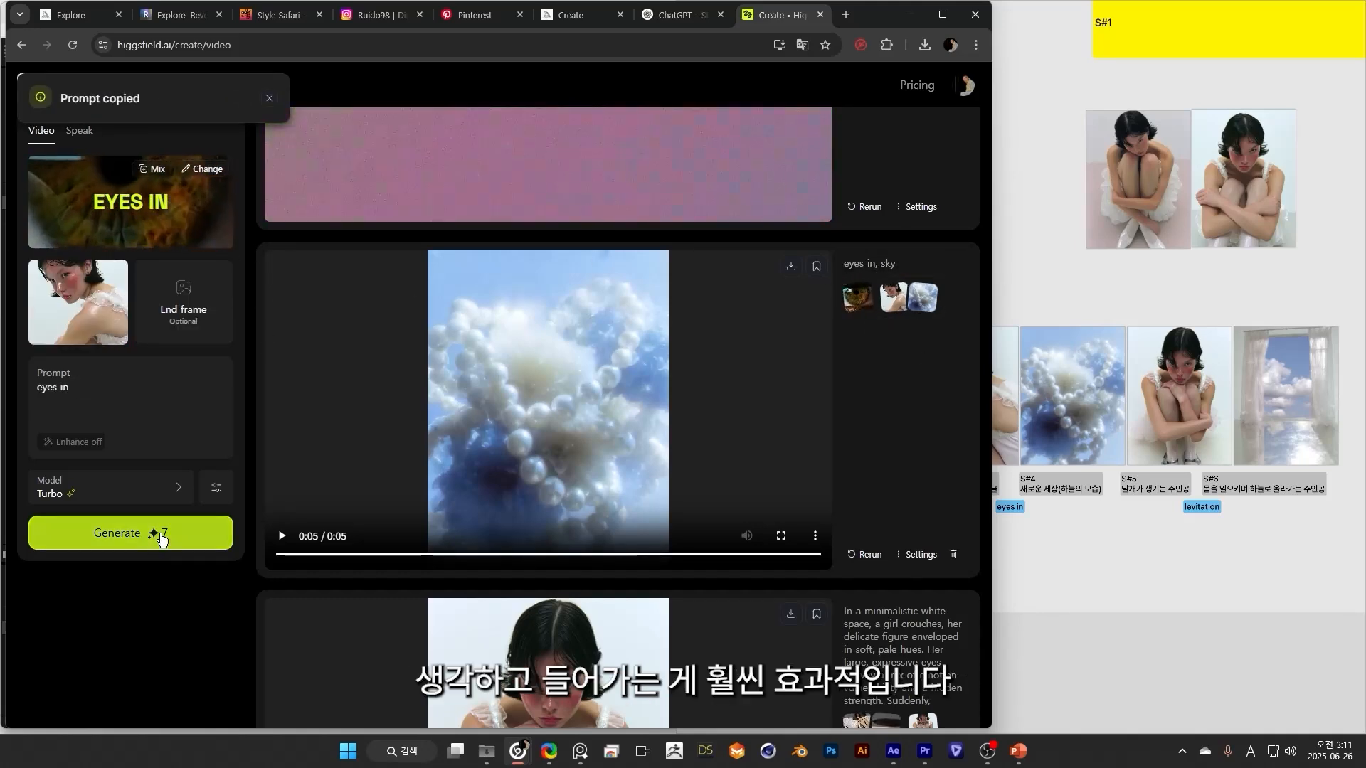
click(160, 541)
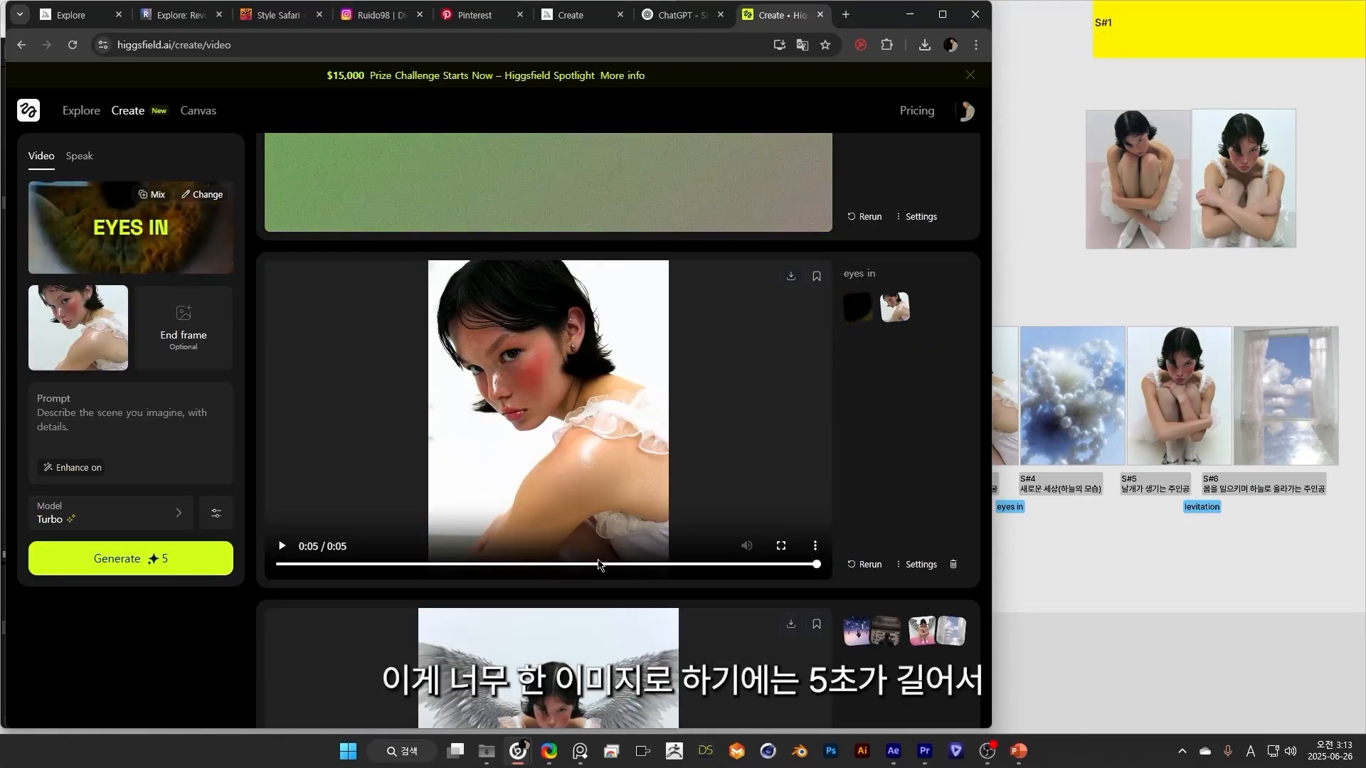
drag(597, 564, 834, 567)
click(138, 562)
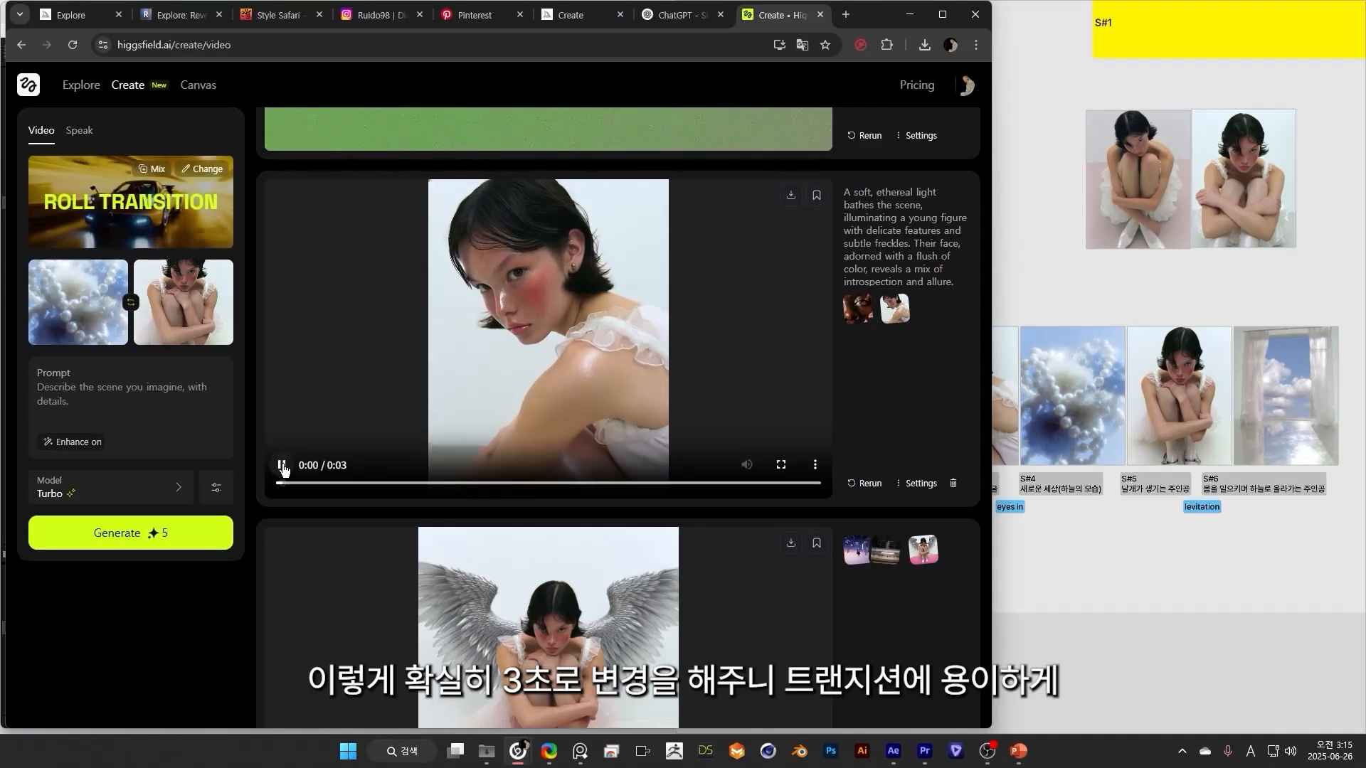
Play and scrub through the Eyes In side portrait clip to check its zoom into the eye.
click(279, 466)
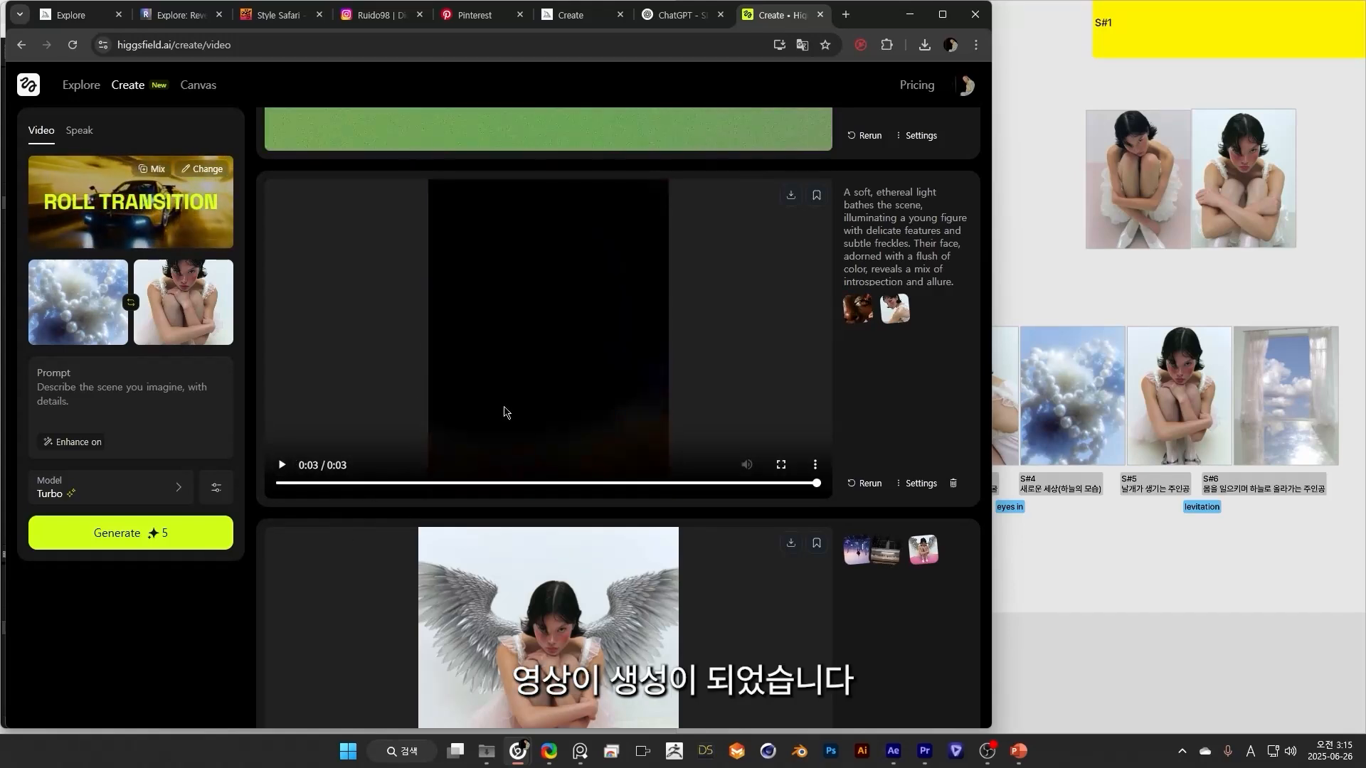
drag(671, 484, 540, 490)
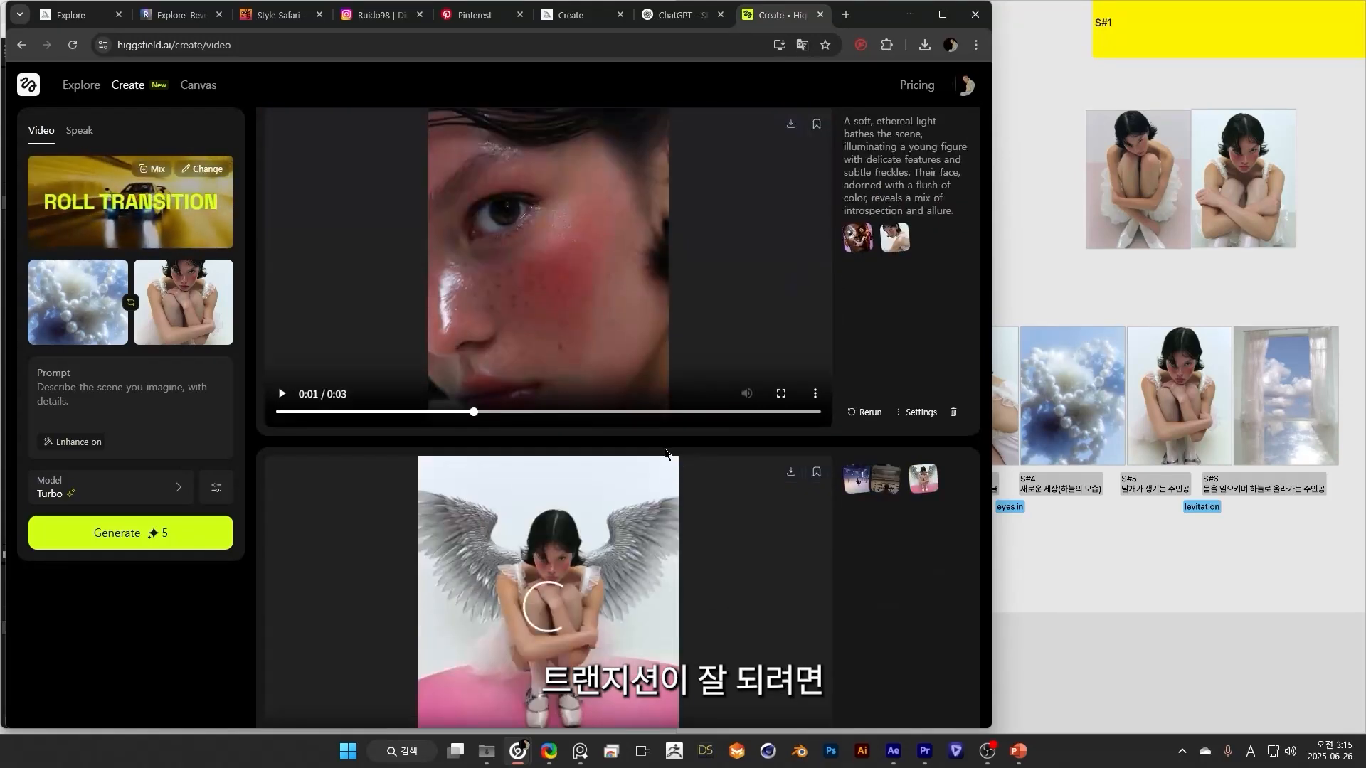
scroll(668, 451, up, 2)
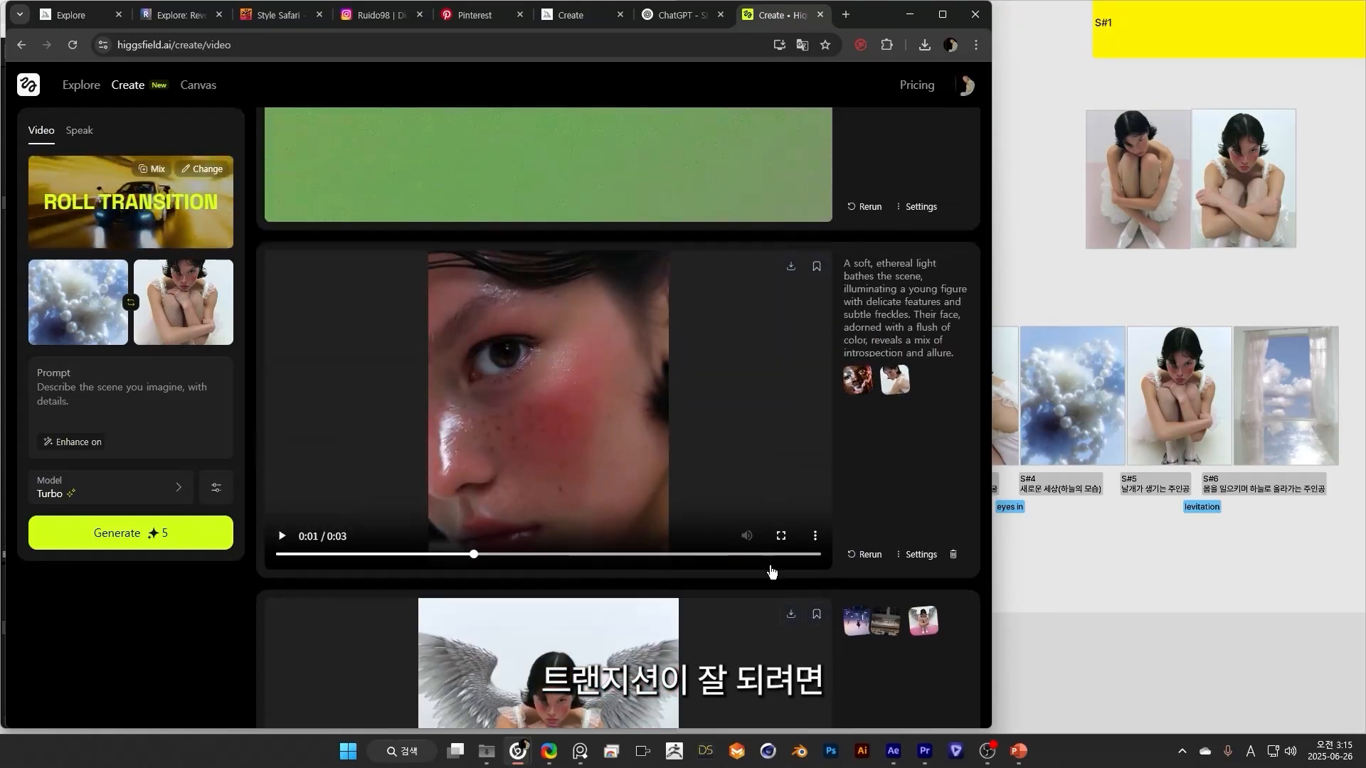
drag(776, 555, 892, 554)
drag(802, 558, 451, 554)
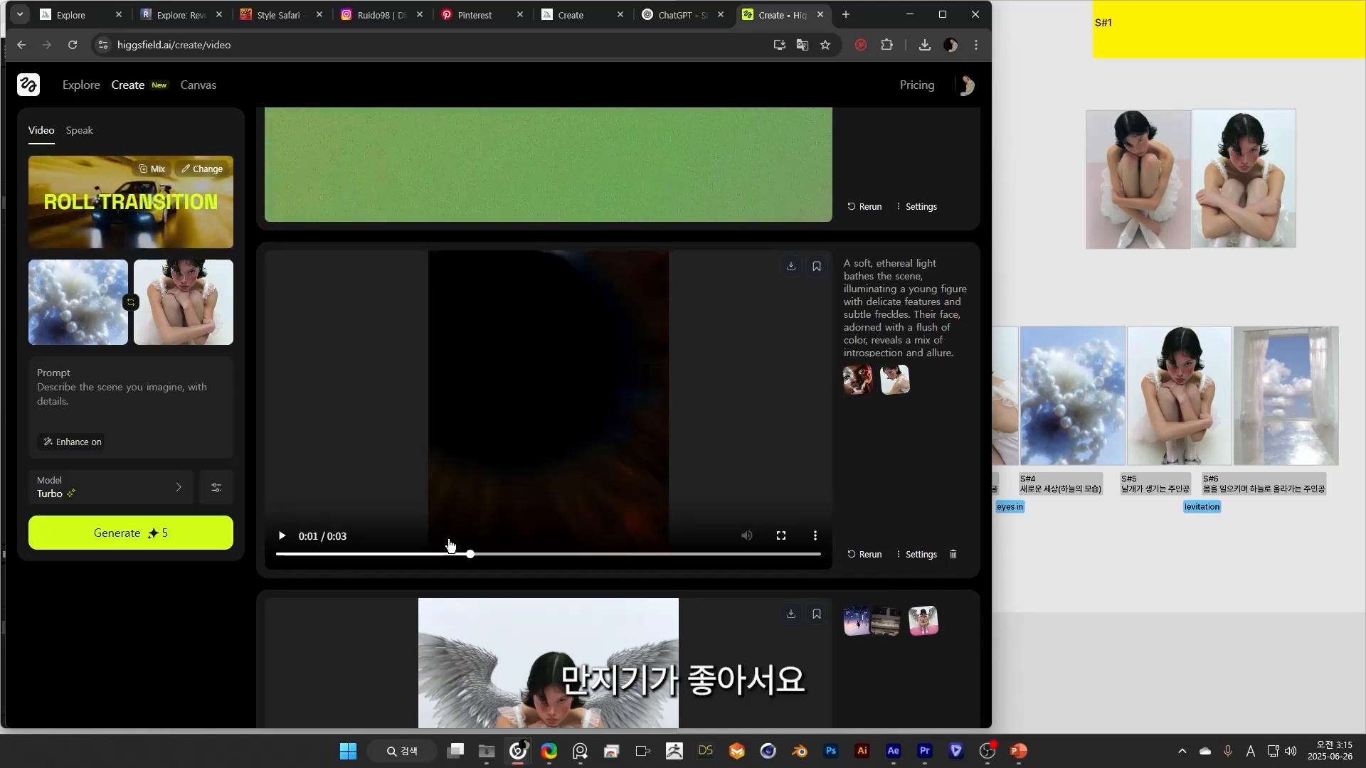
Save the Eyes In side portrait clip and the winged girl levitation clip to the "select" board.
click(817, 266)
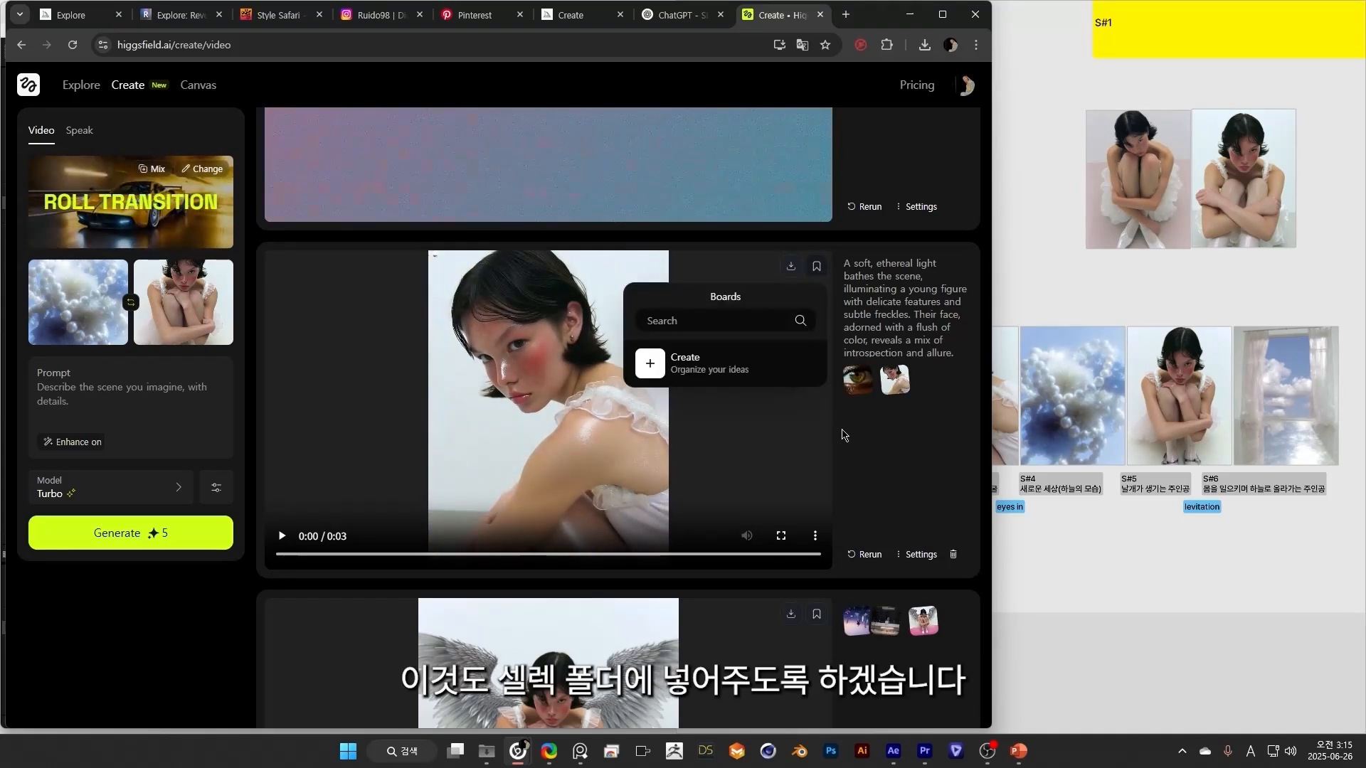
click(75, 572)
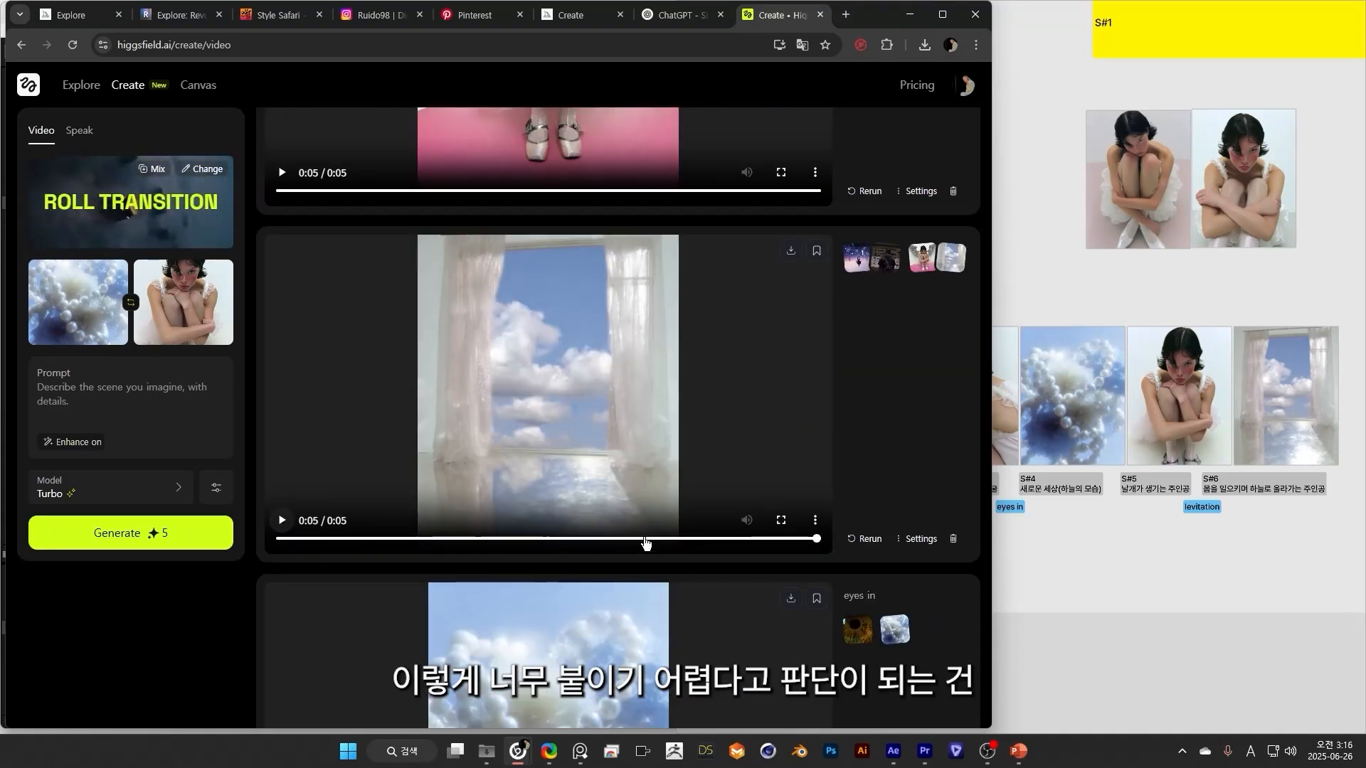
mouse_move(646, 542)
mouse_down()
mouse_move(496, 543)
mouse_move(643, 541)
mouse_up()
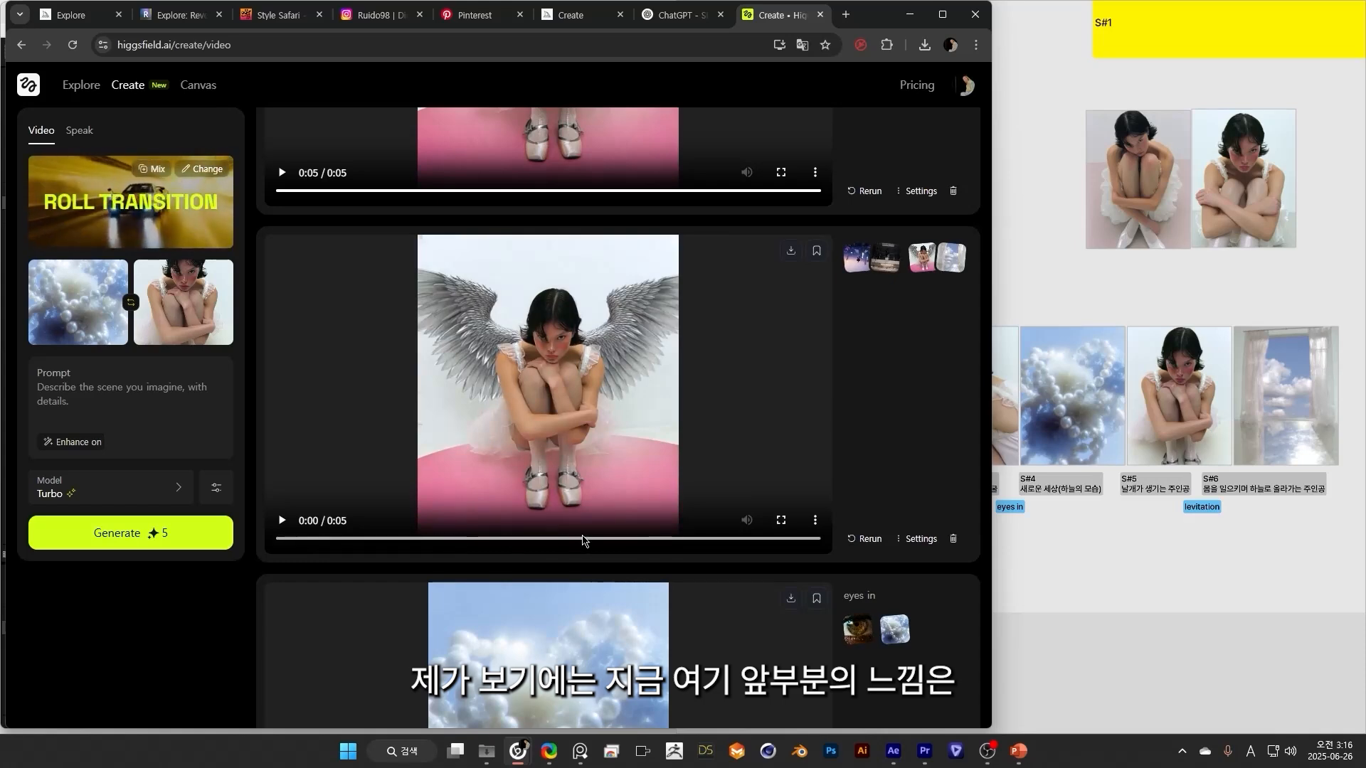
click(498, 539)
click(817, 250)
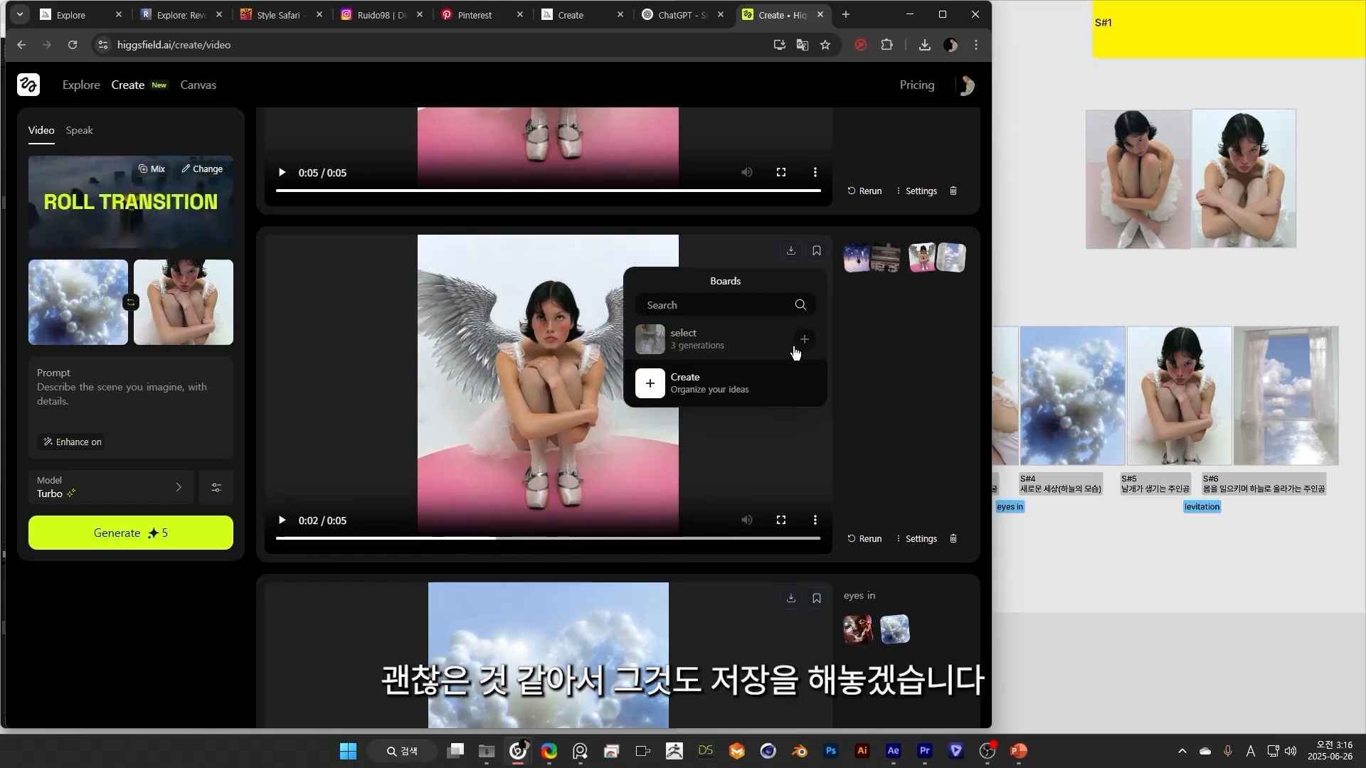
click(799, 350)
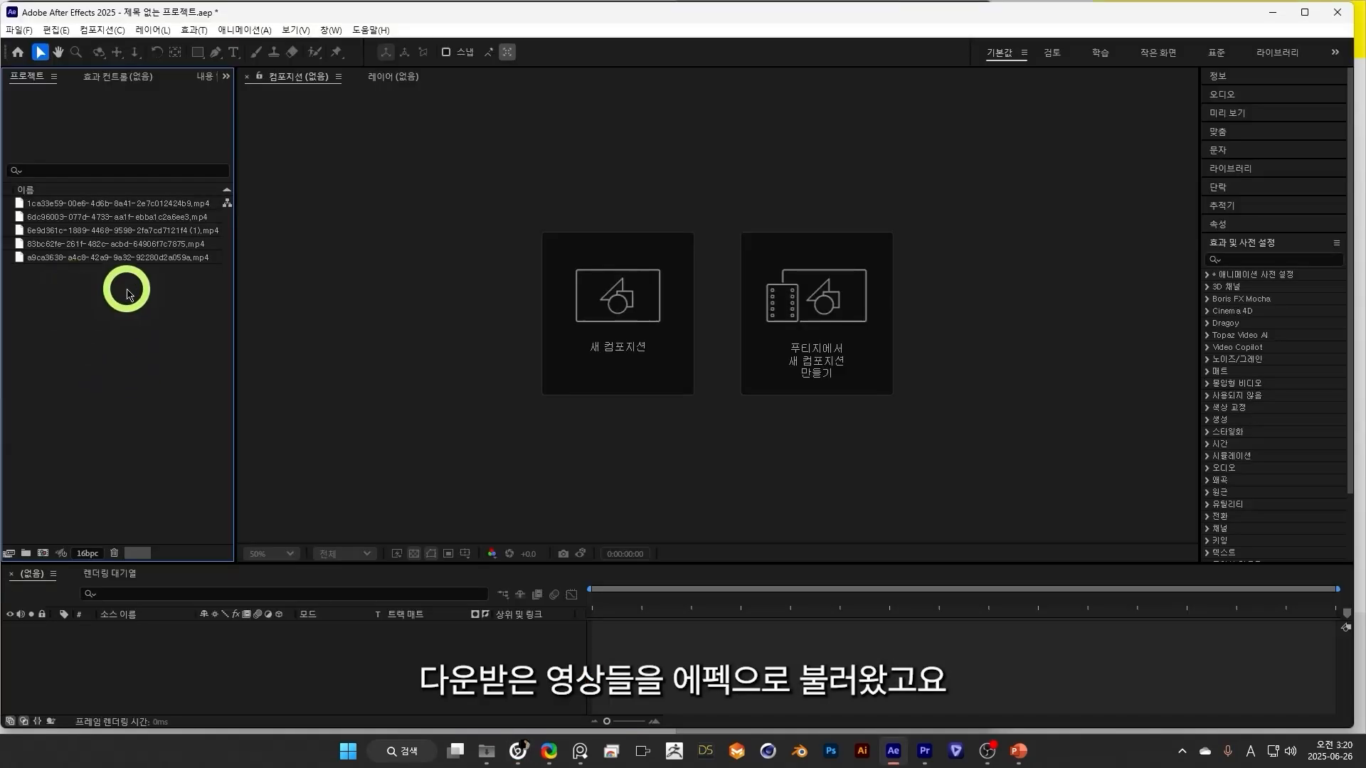
drag(86, 226, 43, 553)
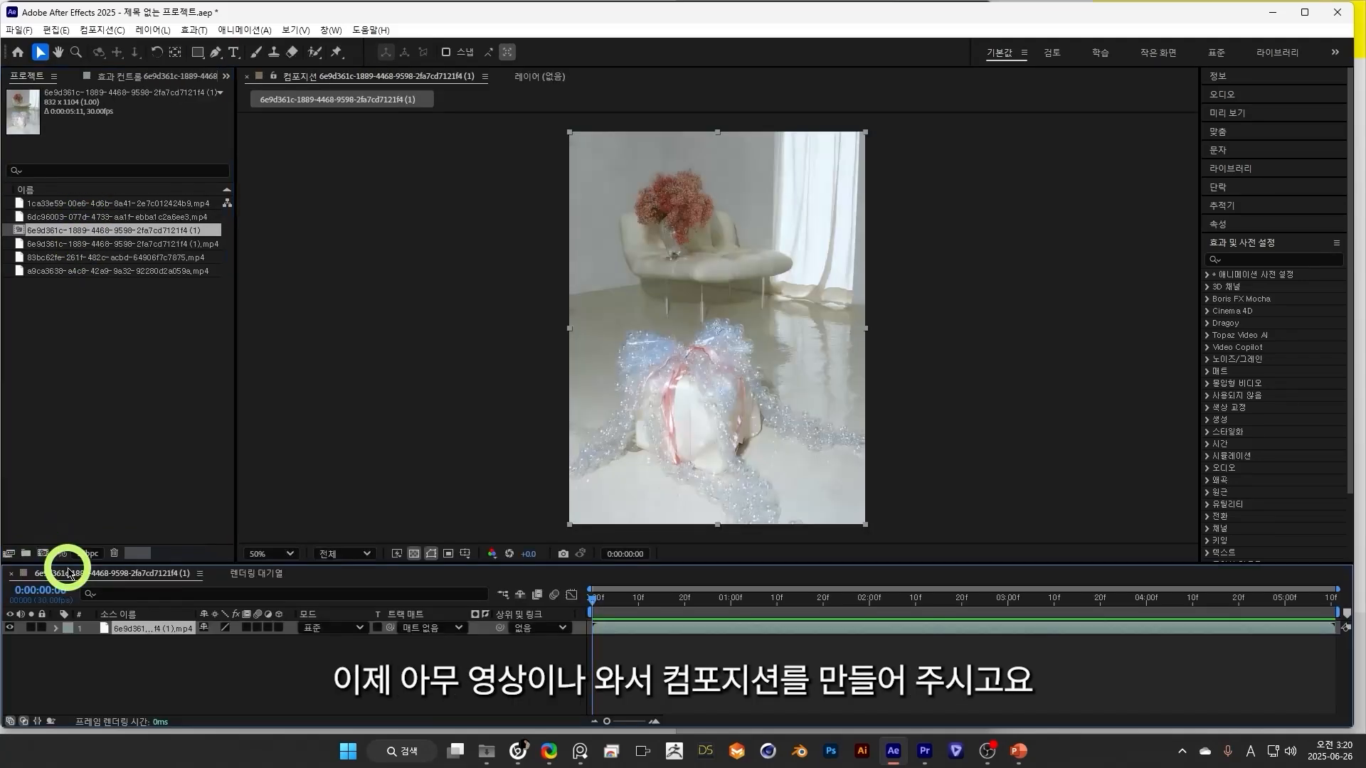
key(ctrl+k)
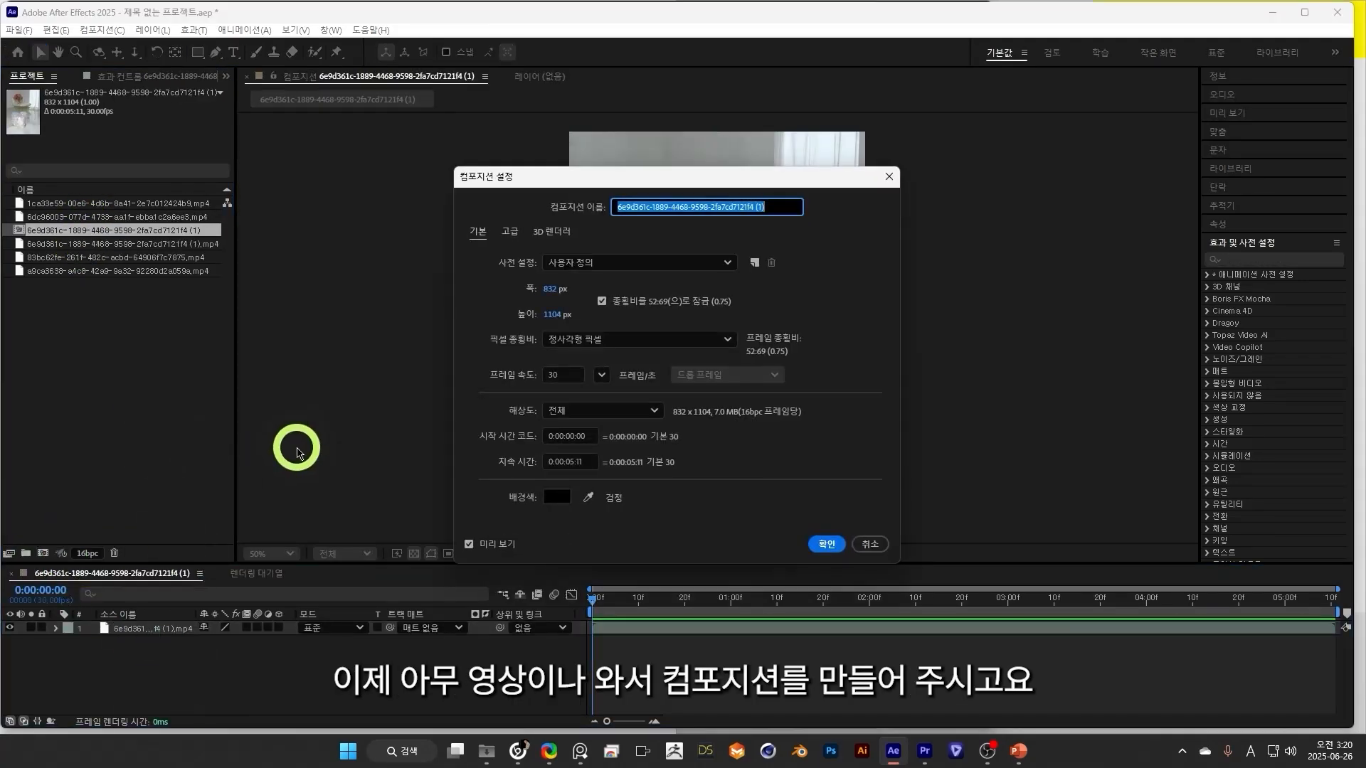
drag(554, 181, 209, 187)
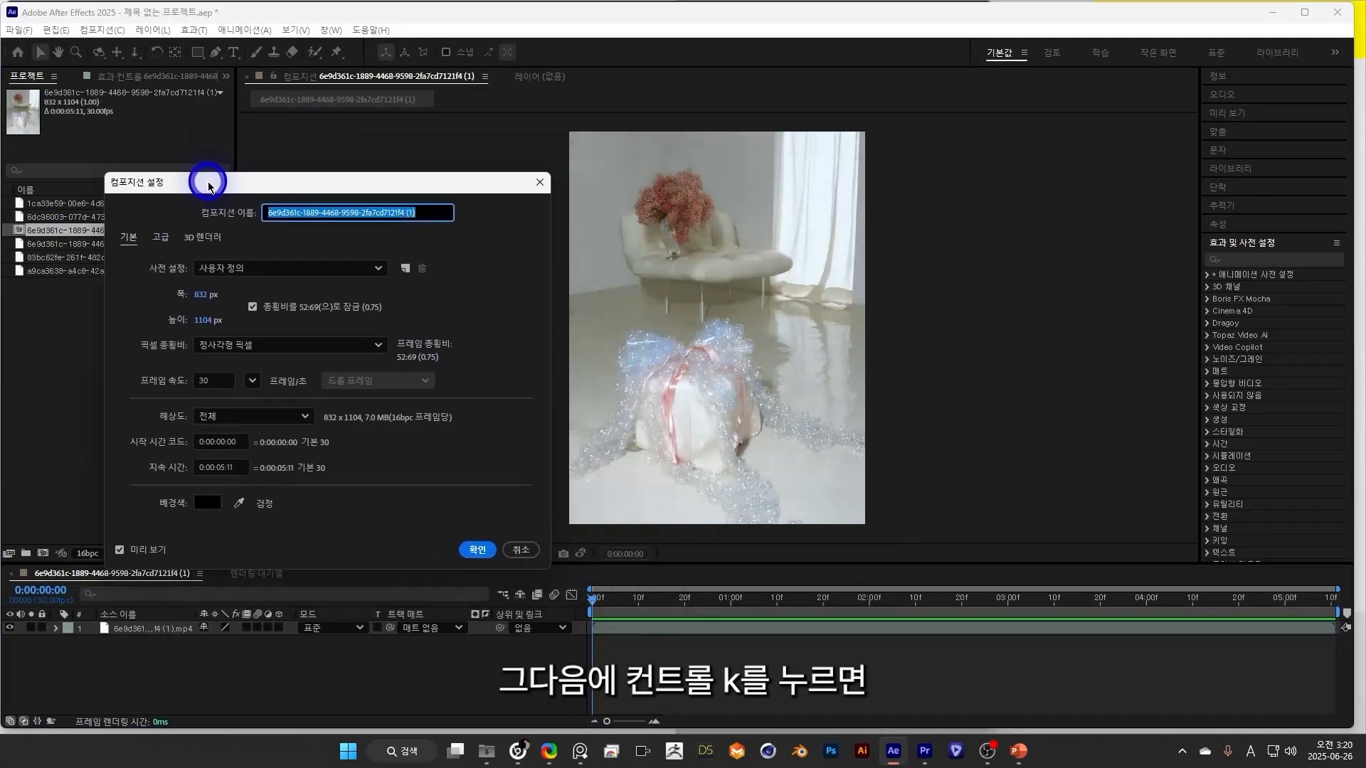
click(217, 466)
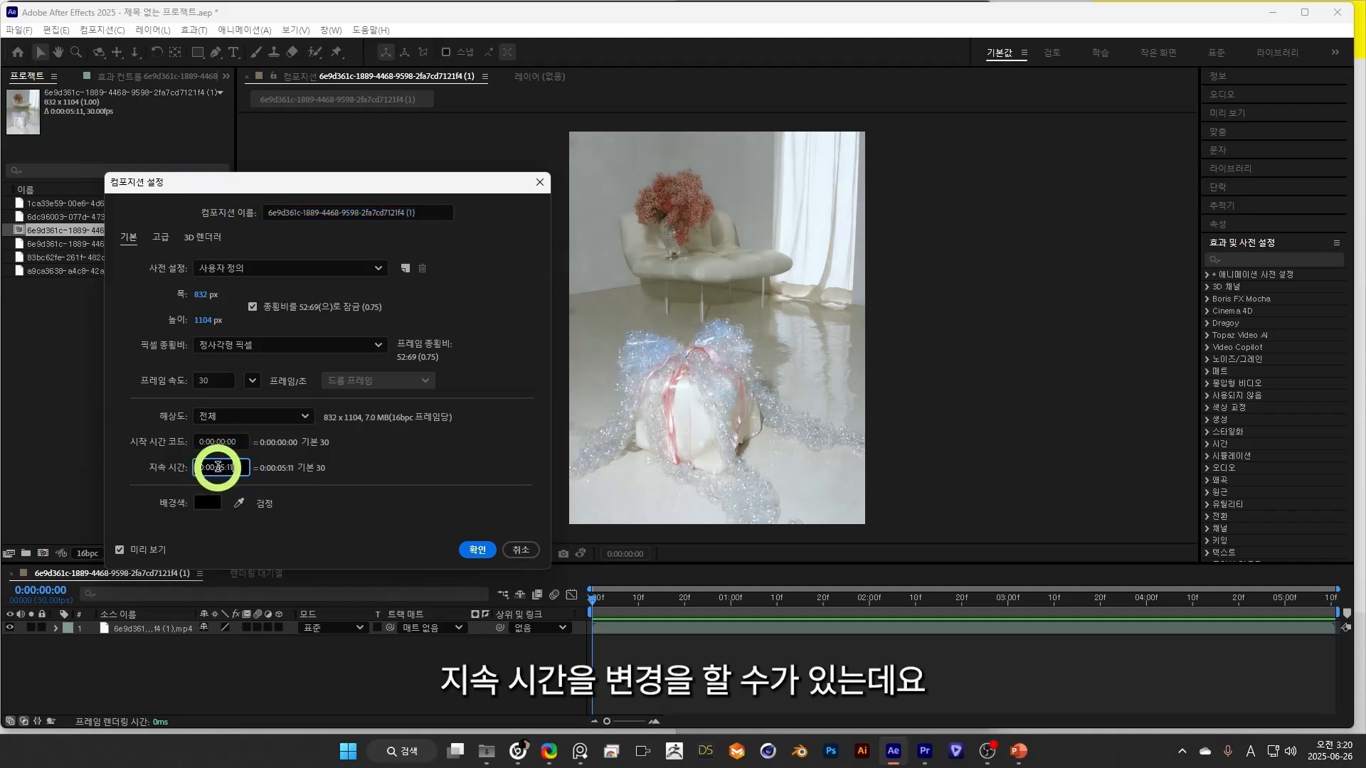
drag(246, 465, 449, 628)
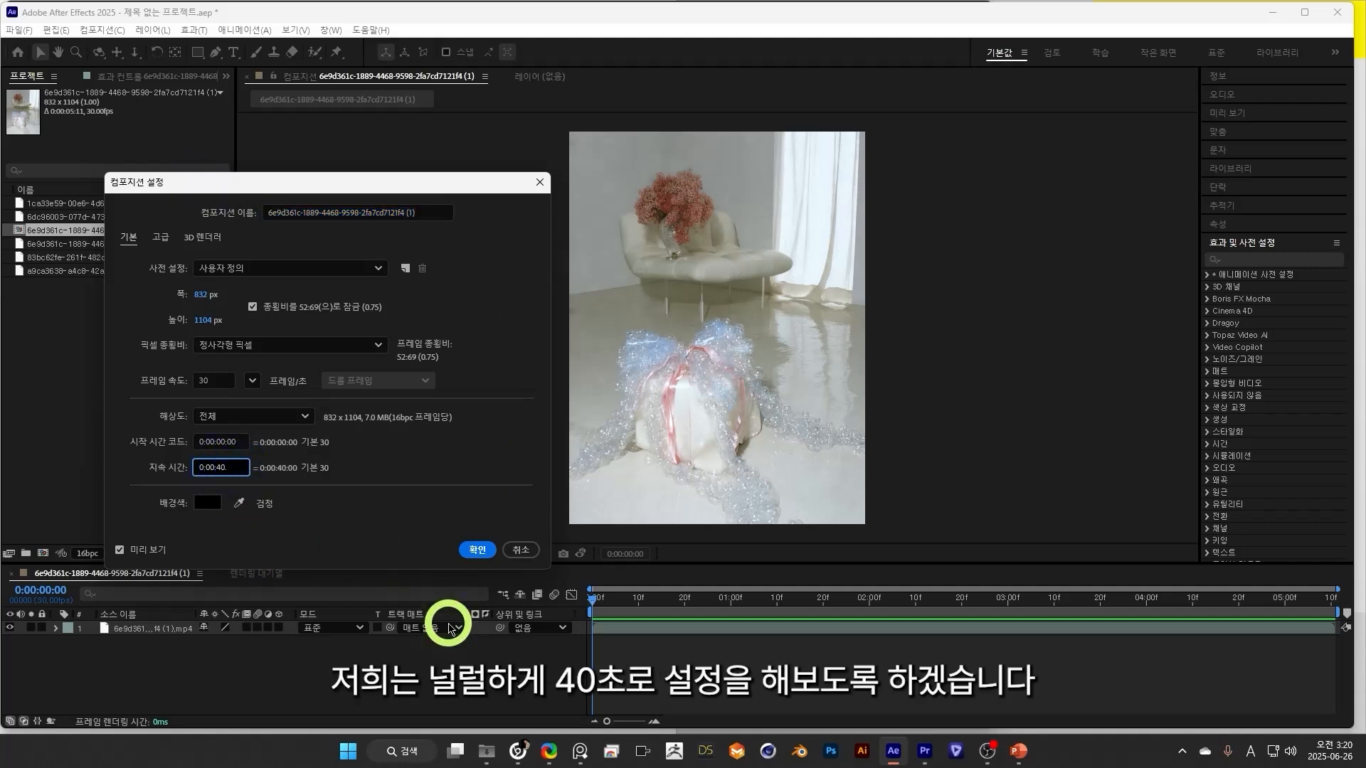
key(Return)
scroll(693, 667, up, 5)
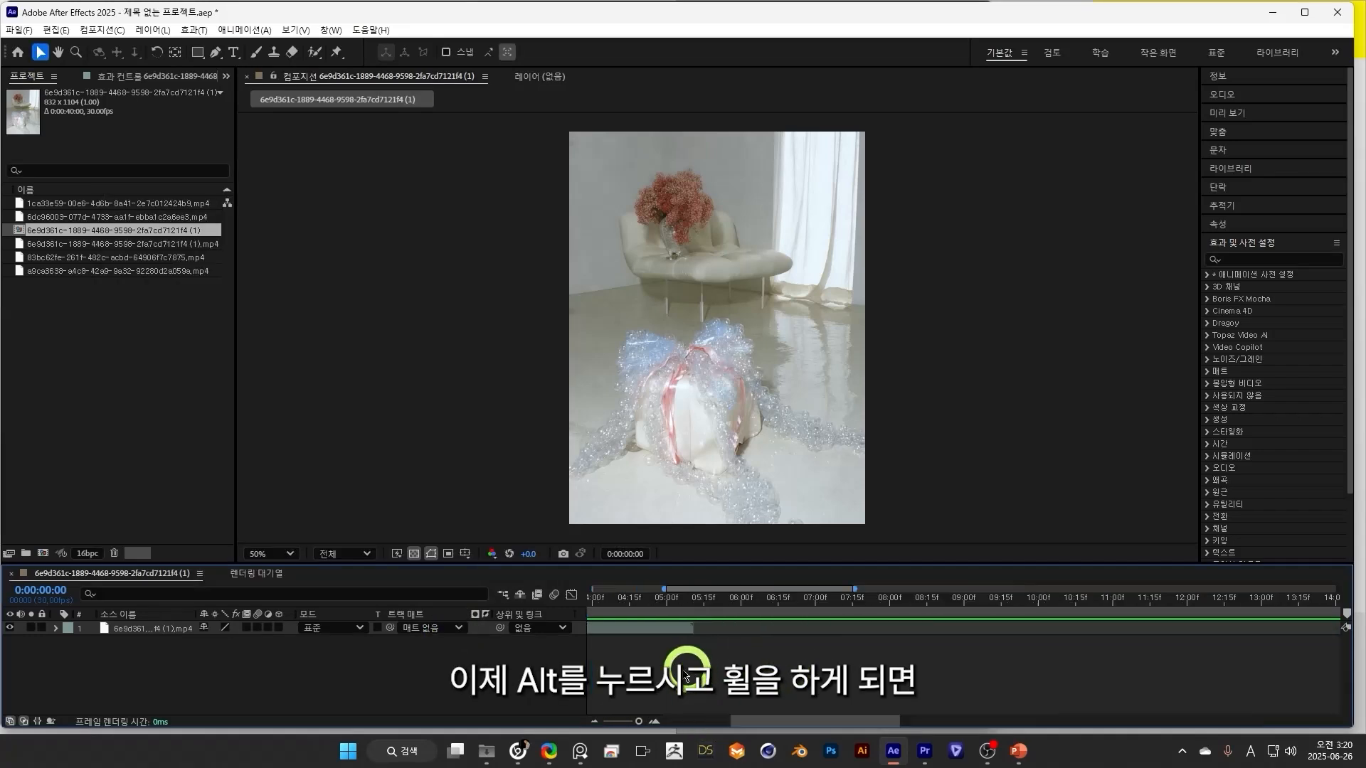
Fit the full composition duration in the timeline, narrow the After Effects window, and move the living room clip to start at 0:00:06:08.
scroll(667, 674, down, 2)
drag(637, 720, 632, 719)
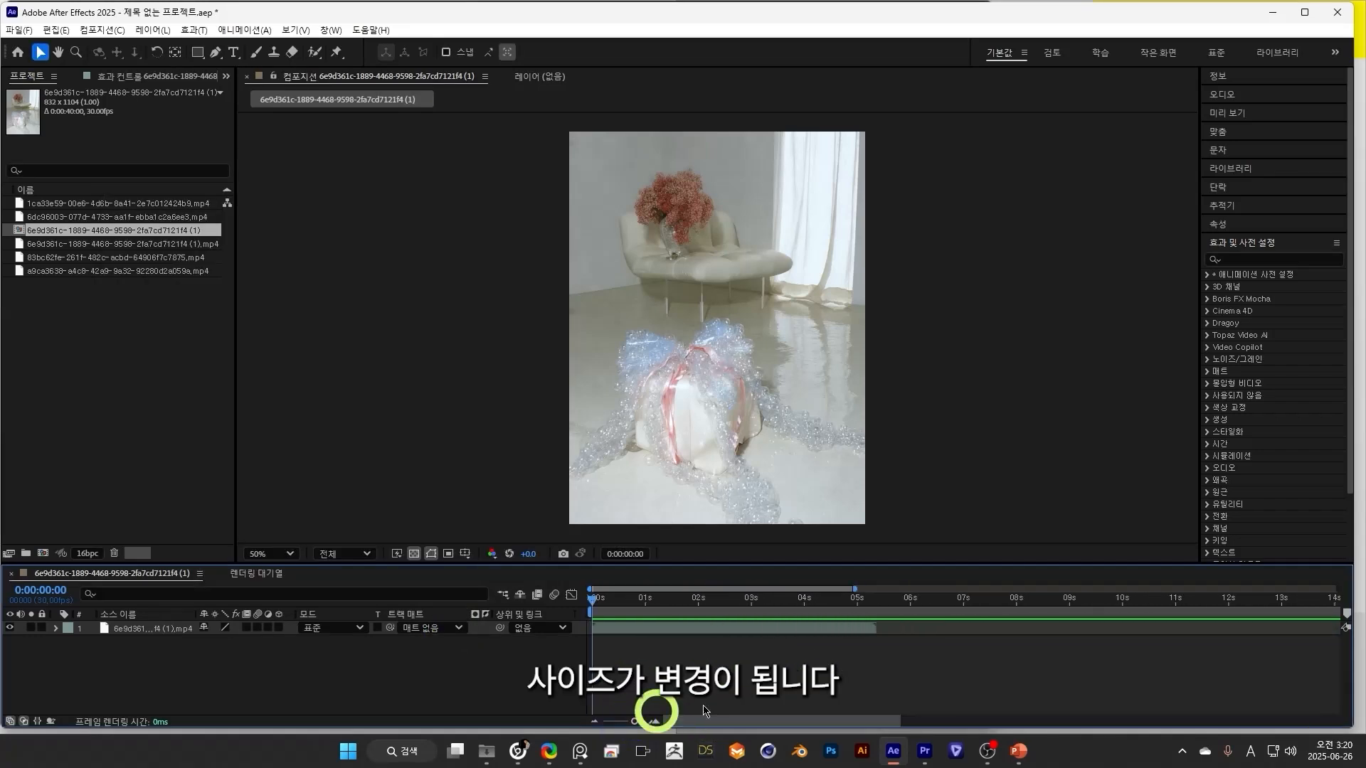
drag(630, 600, 609, 635)
drag(1351, 110, 957, 179)
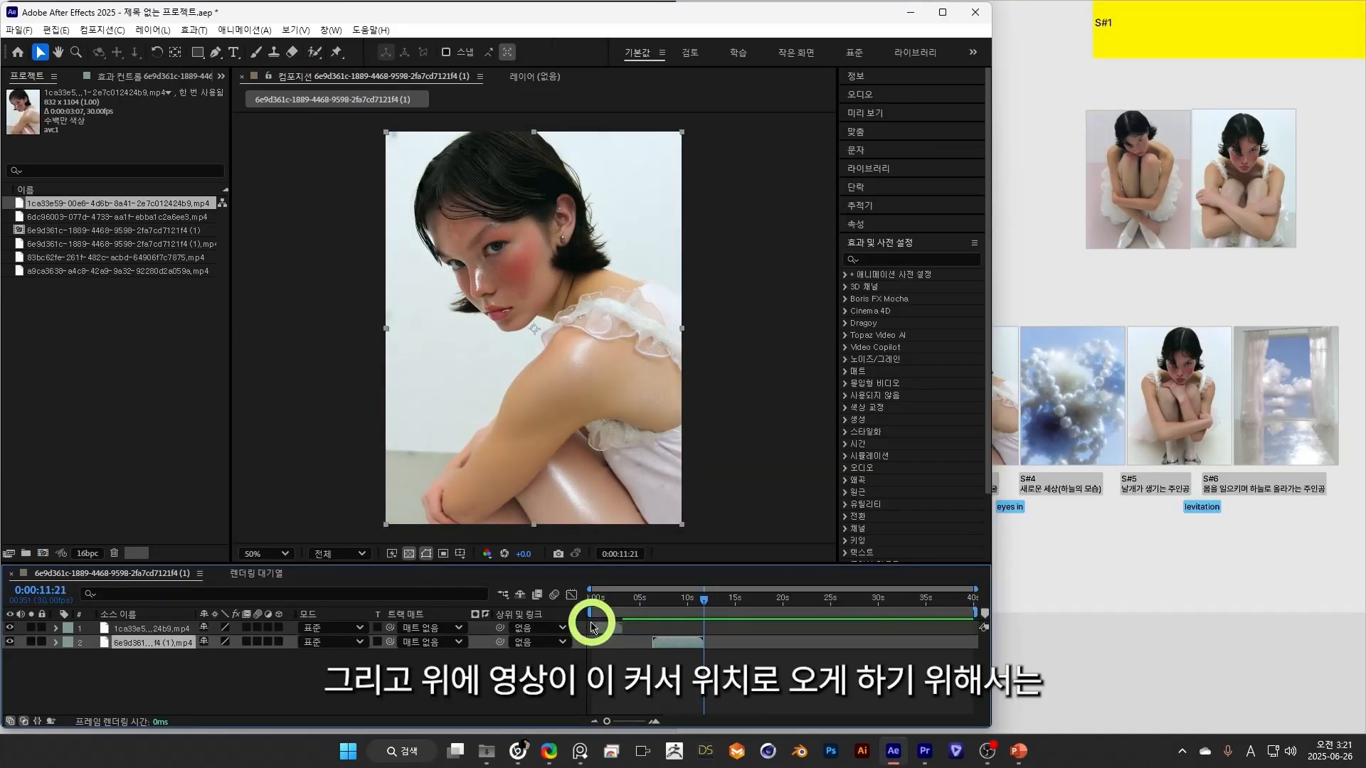
Add the side portrait clip 1ca33e59-00e6-4d6b-8e41-2e7c012424b9.mp4 at 0:00:11:21, directly after the living room clip, and preview the join and eye zoom.
drag(591, 625, 625, 634)
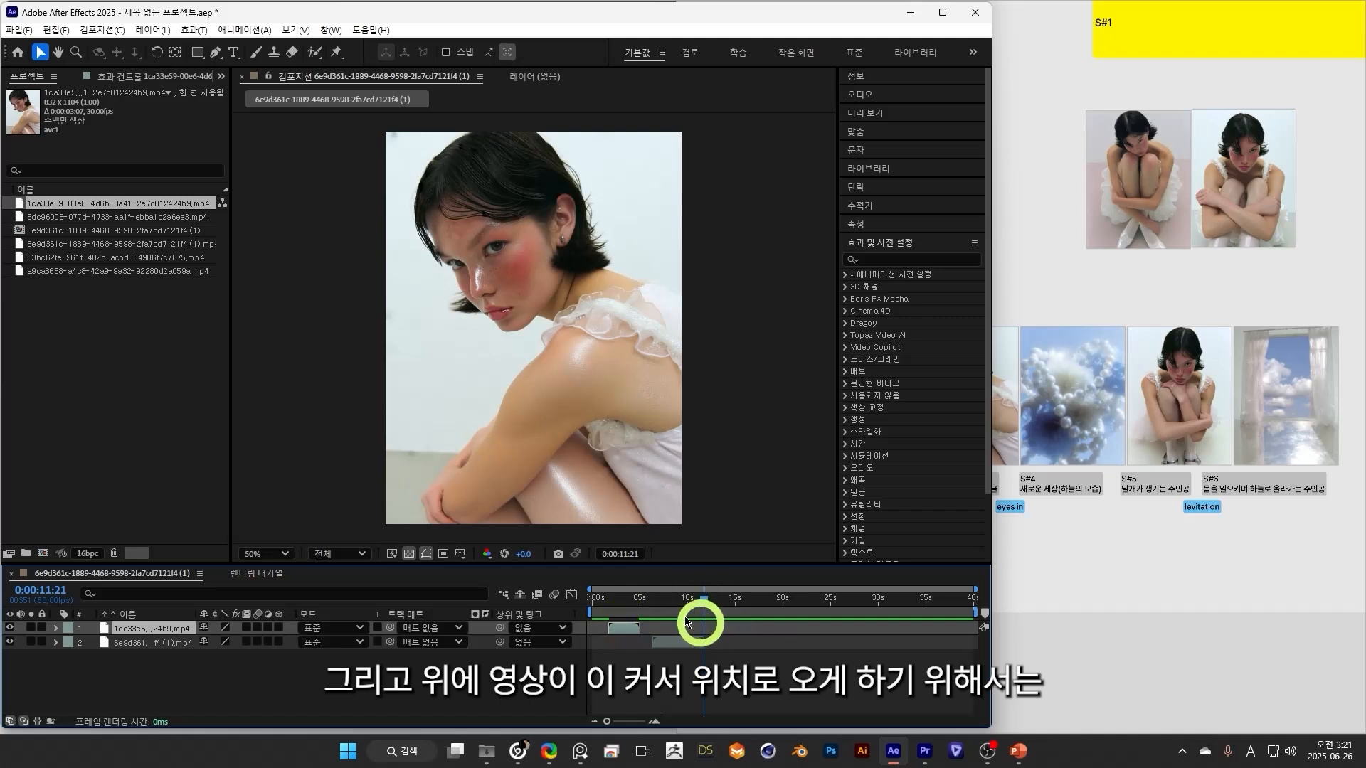
key(bracketleft)
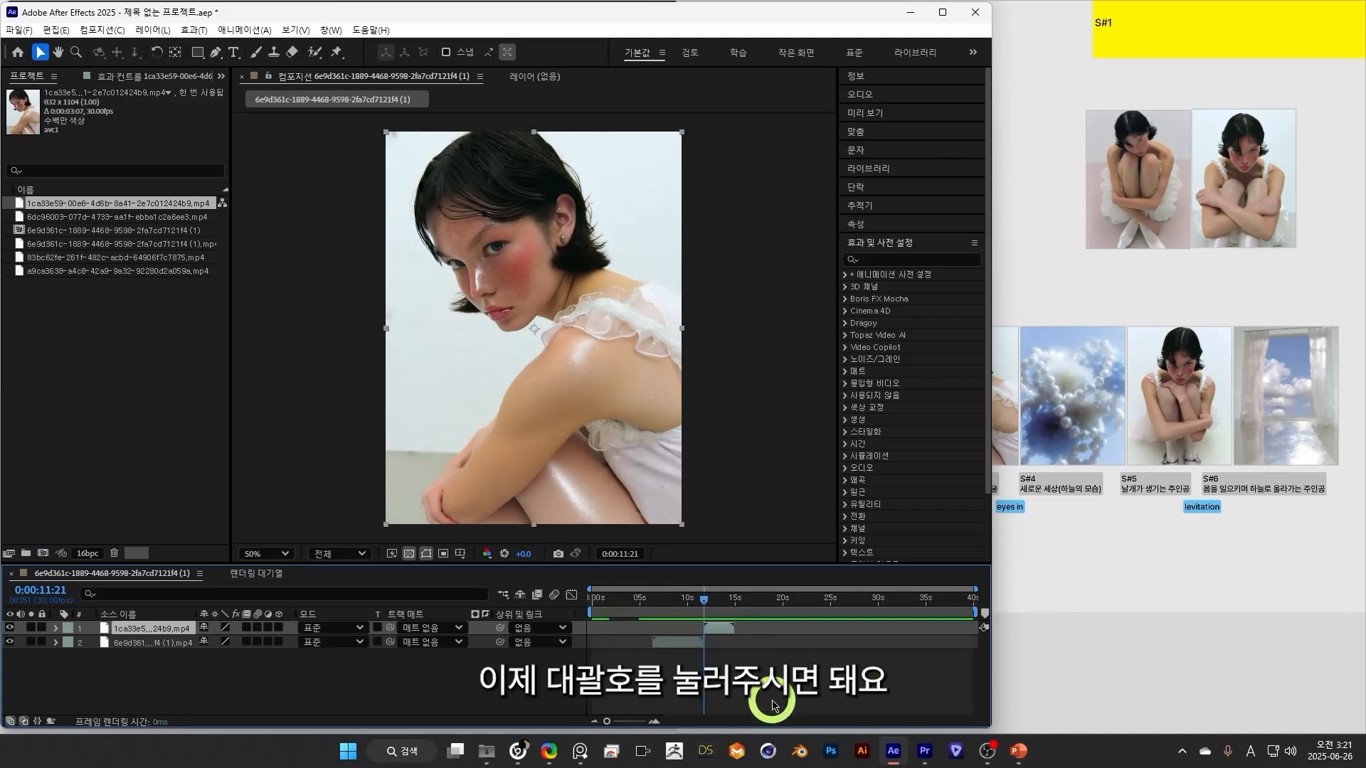
mouse_move(702, 600)
mouse_down()
mouse_move(701, 619)
mouse_move(698, 604)
mouse_up()
key(space)
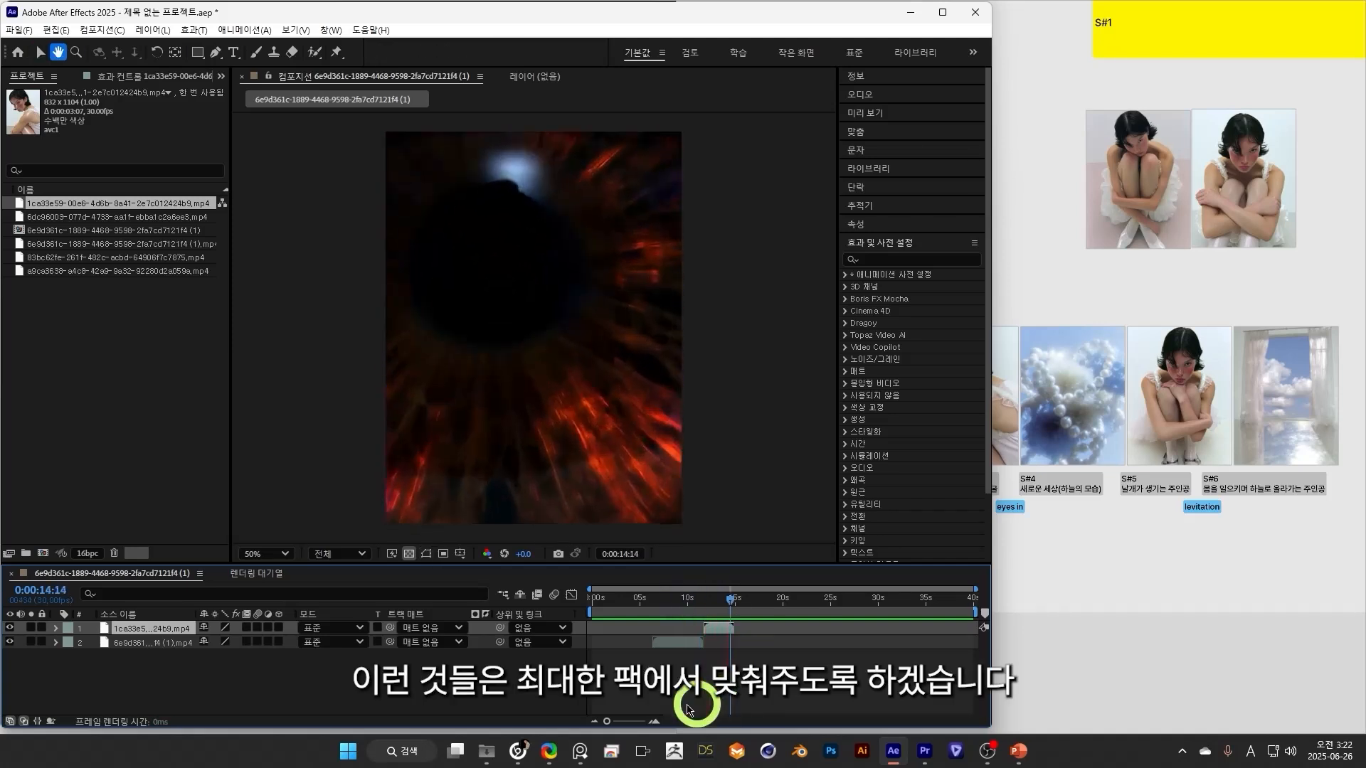
drag(718, 607, 697, 611)
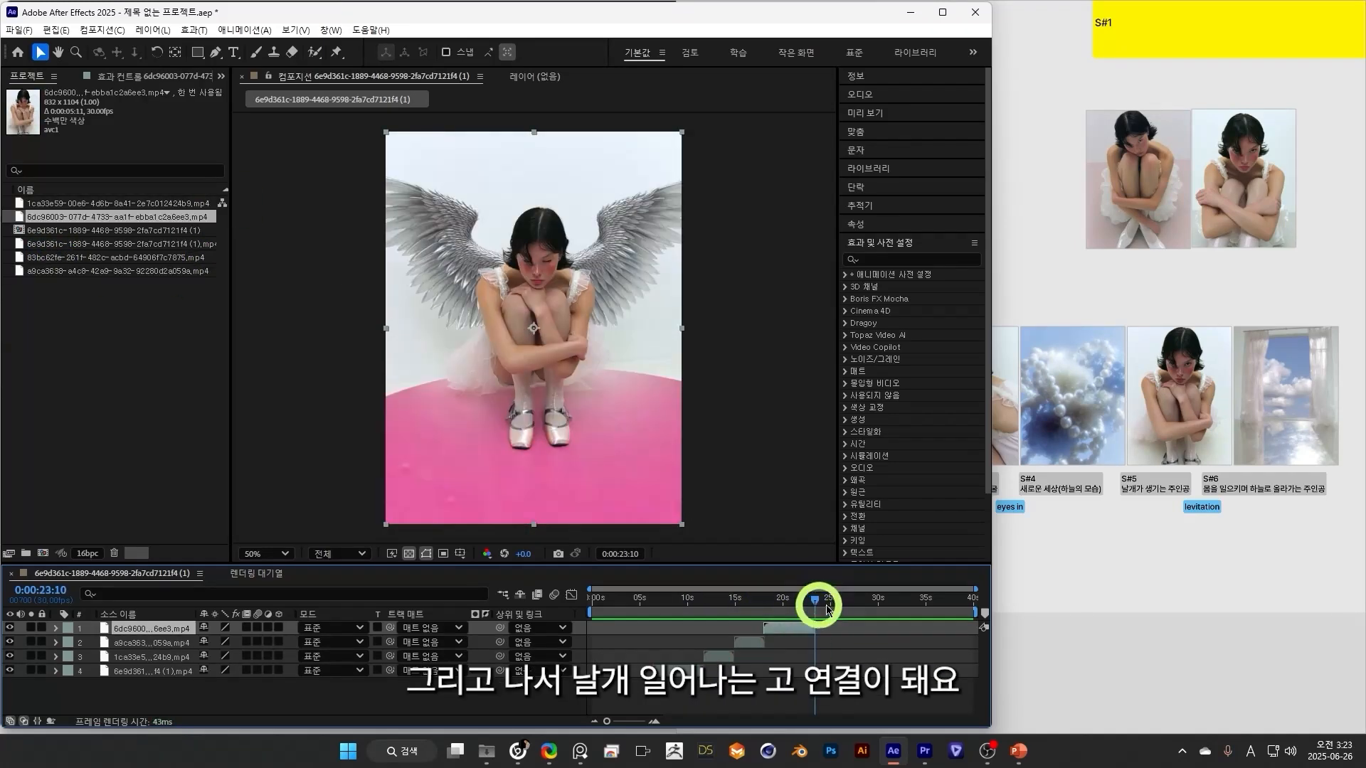
Add the winged girl clip 83bc62fe-261f-482c-acbd-64906f7c7875.mp4 to the composition, starting at 0:00:23:10 after the previous wing clip.
drag(82, 260, 121, 704)
click(815, 608)
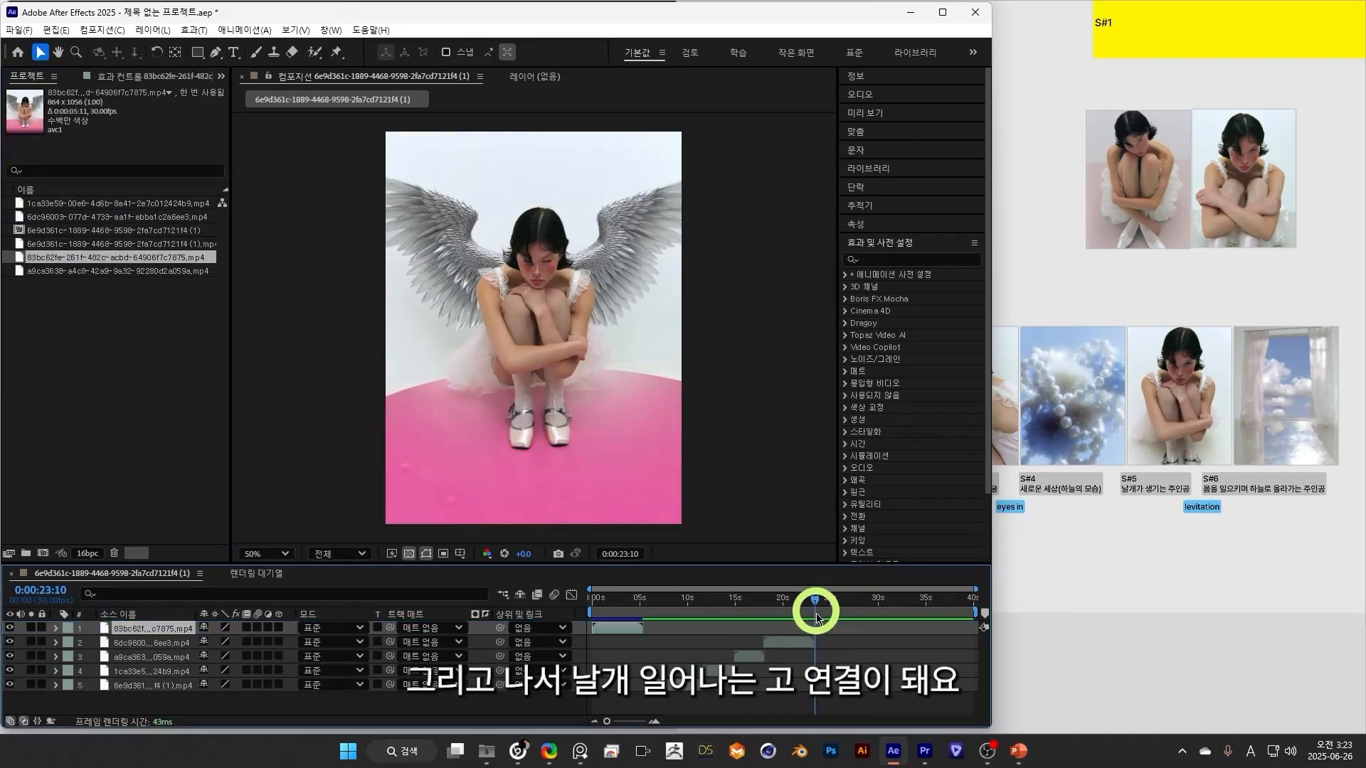
drag(817, 608, 660, 694)
Scrub through the whip pan in the After Effects timeline and compare its direction with the opening scenes on the storyboard.
click(730, 501)
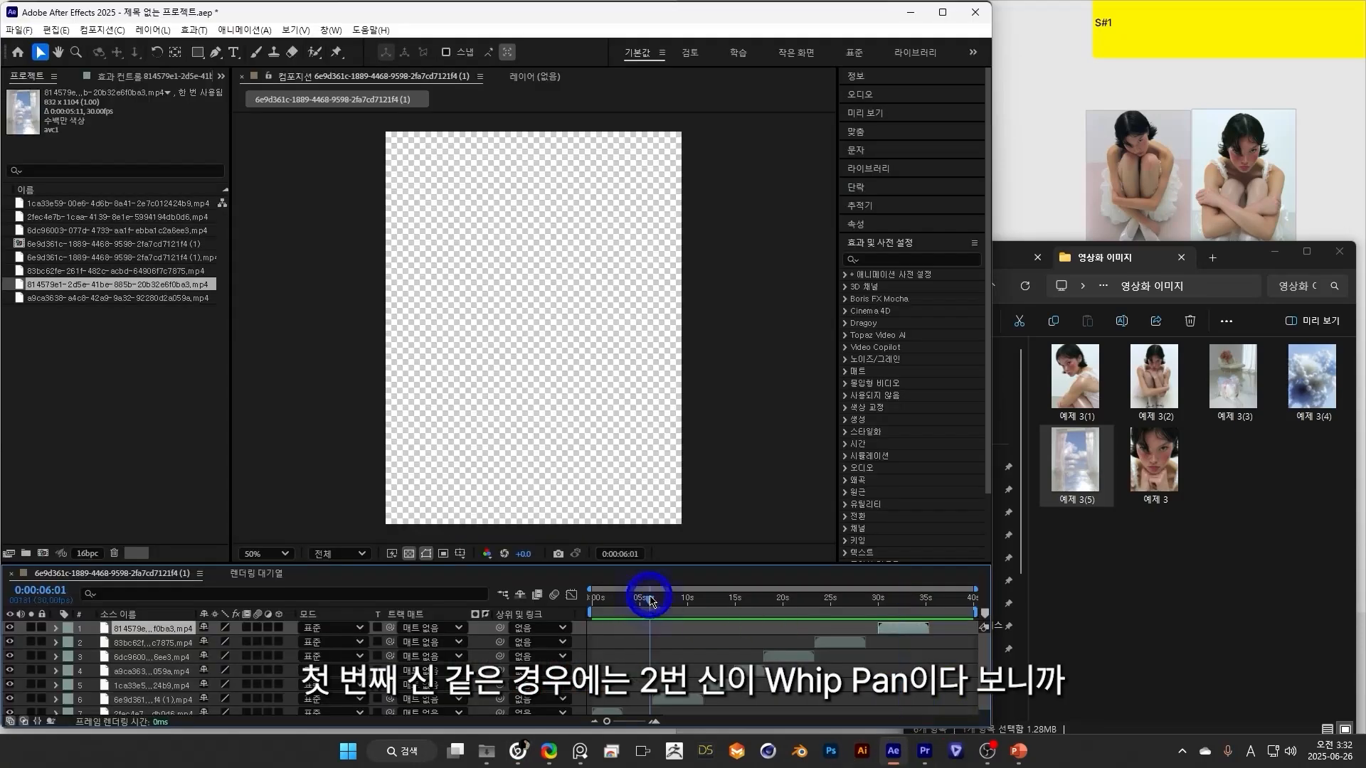
drag(643, 610, 693, 617)
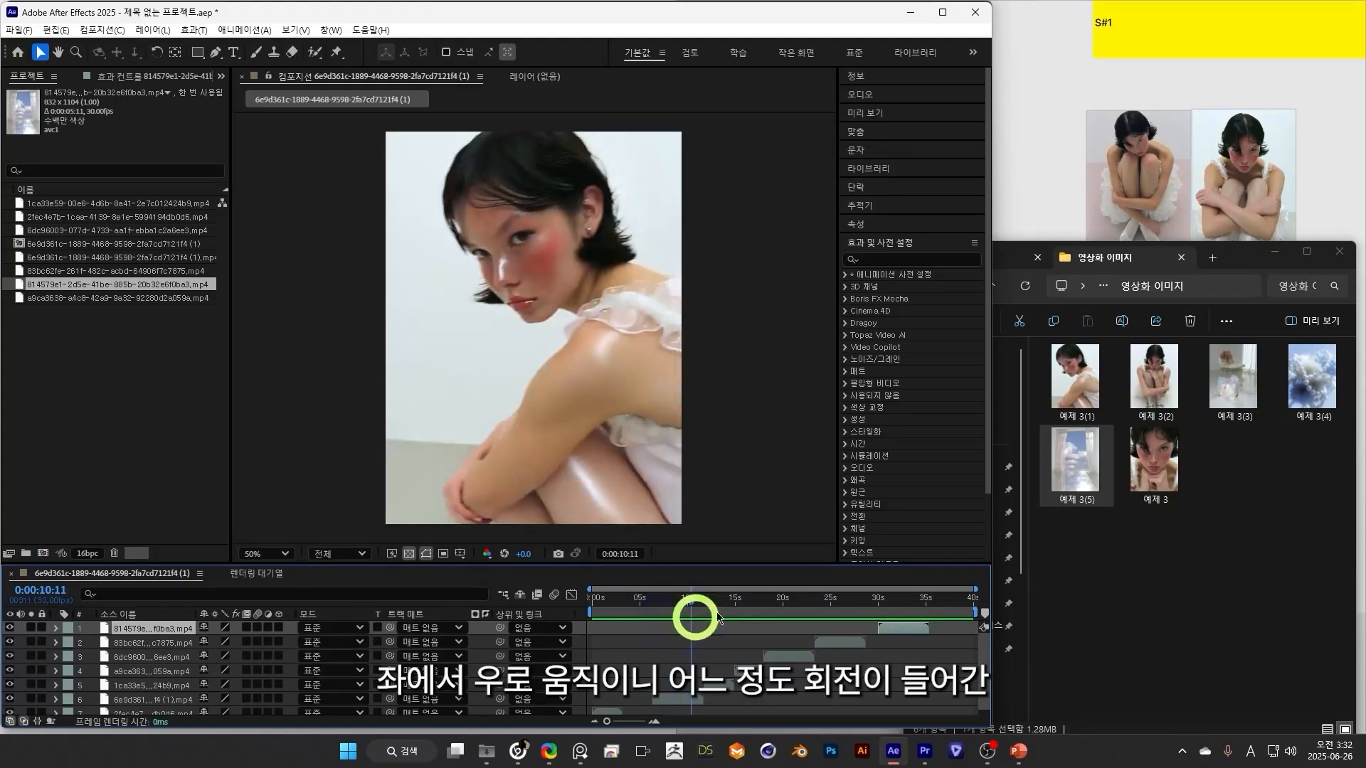
click(518, 752)
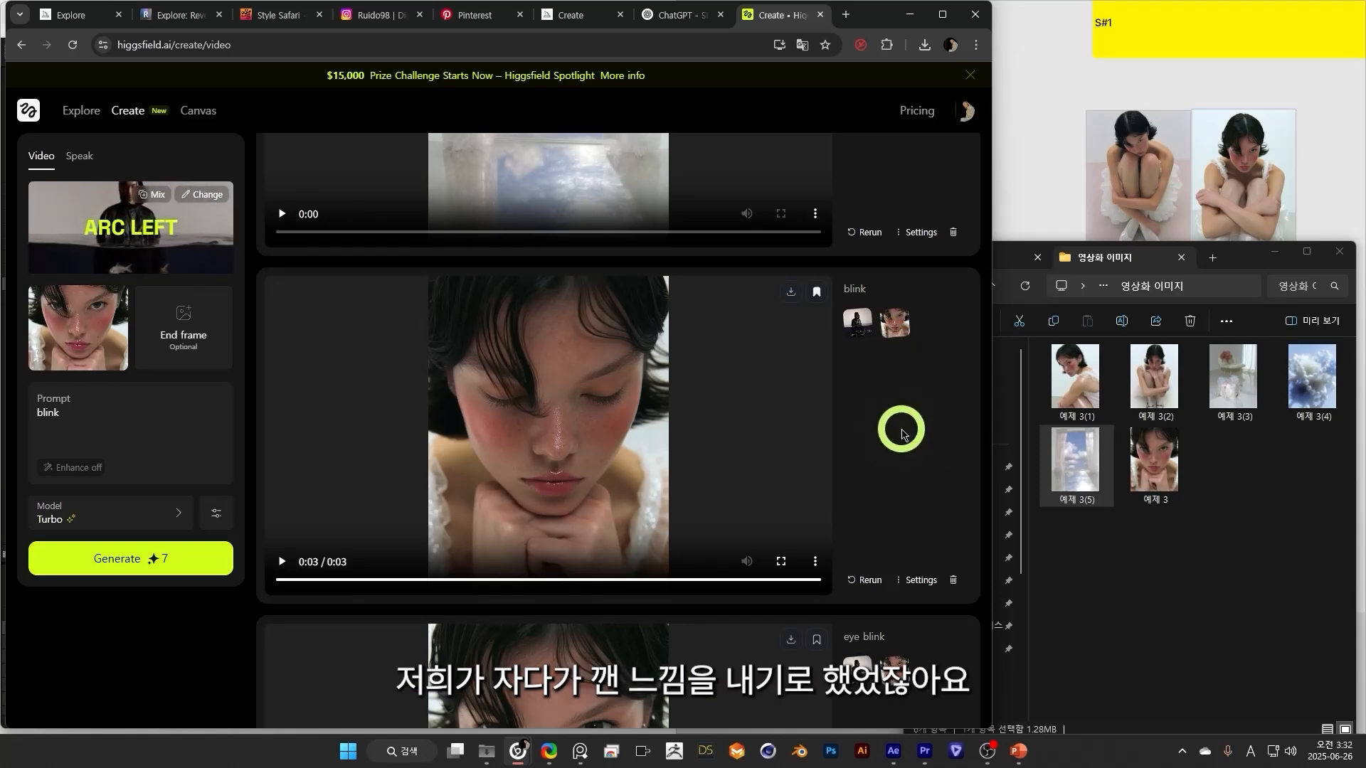
click(1044, 174)
drag(805, 530, 751, 585)
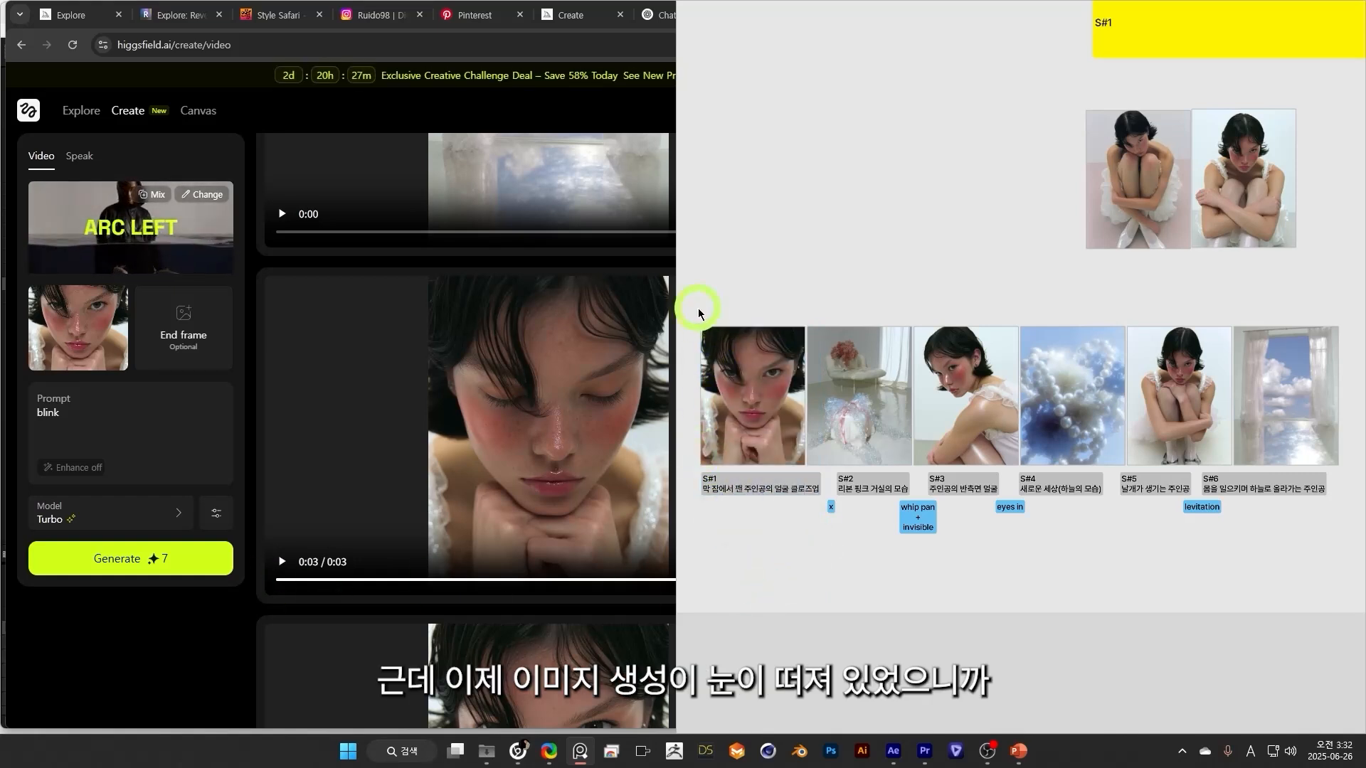
Switch to Higgsfield, play the Arc Left "blink" close-up clip, and compare it with the "eye blink" version below it.
click(171, 653)
click(282, 562)
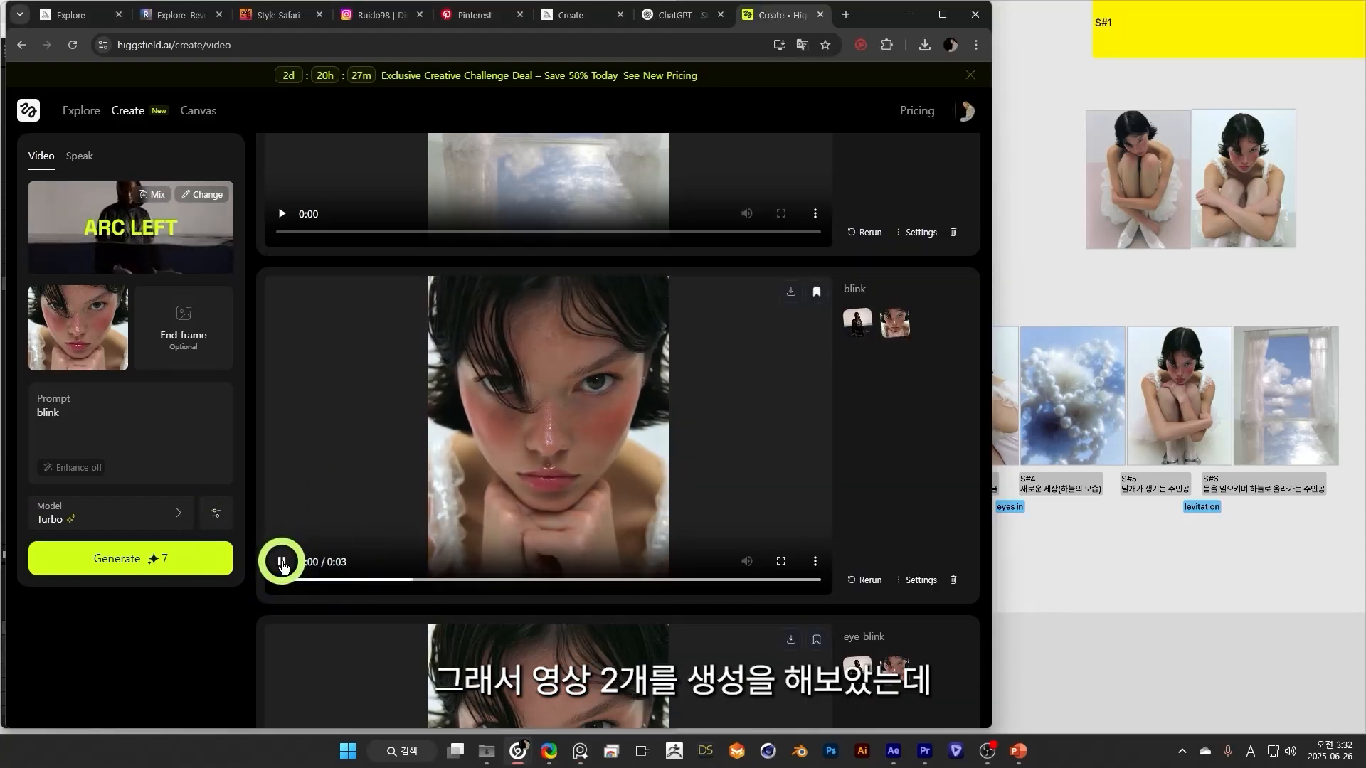
click(283, 561)
scroll(623, 492, down, 2)
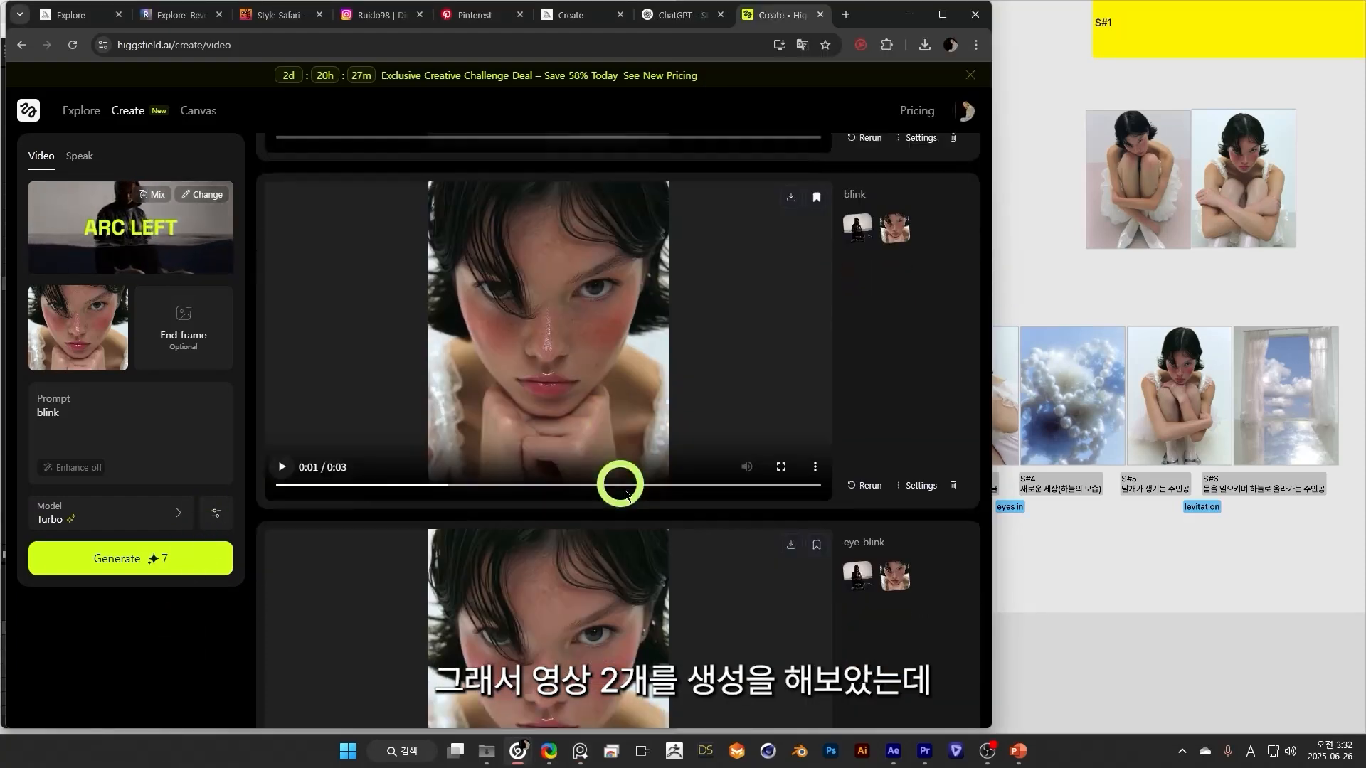
scroll(637, 460, down, 2)
scroll(558, 606, up, 3)
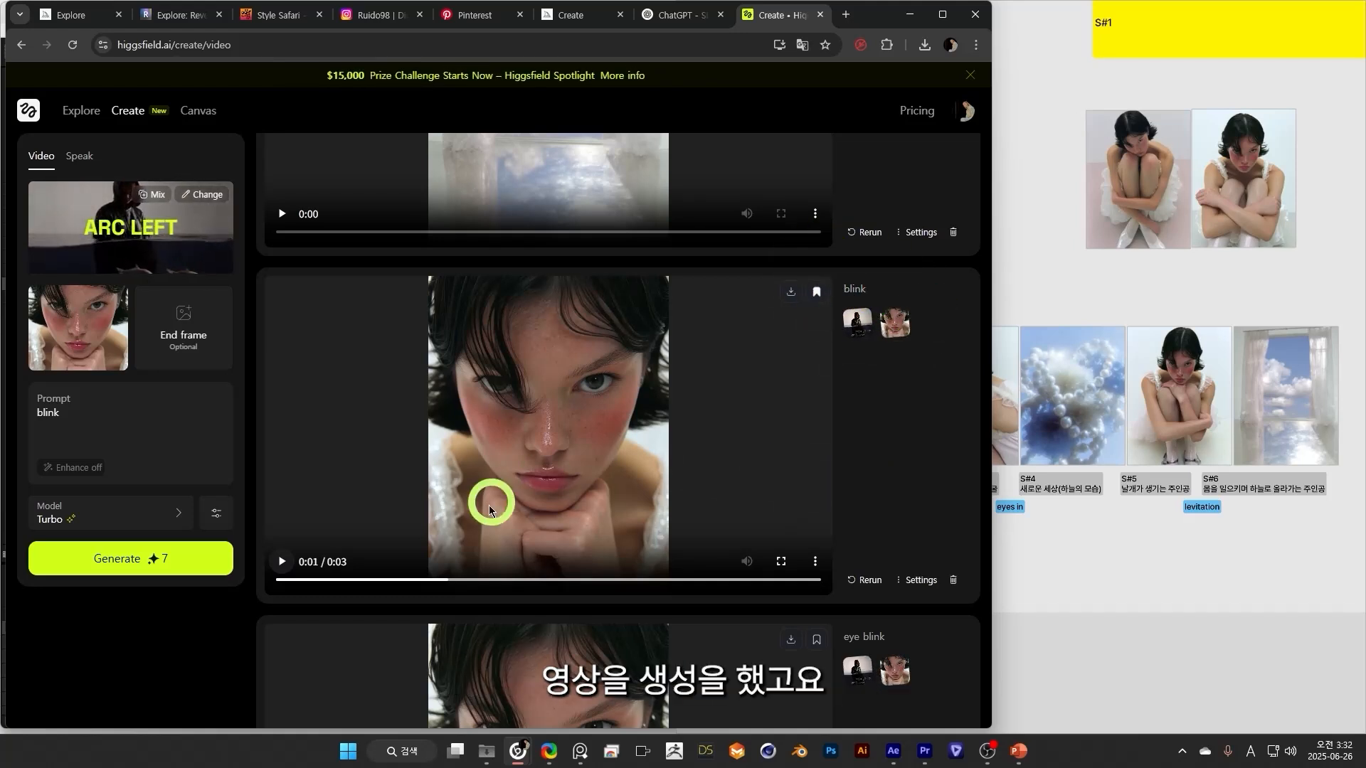
click(282, 561)
scroll(596, 597, down, 2)
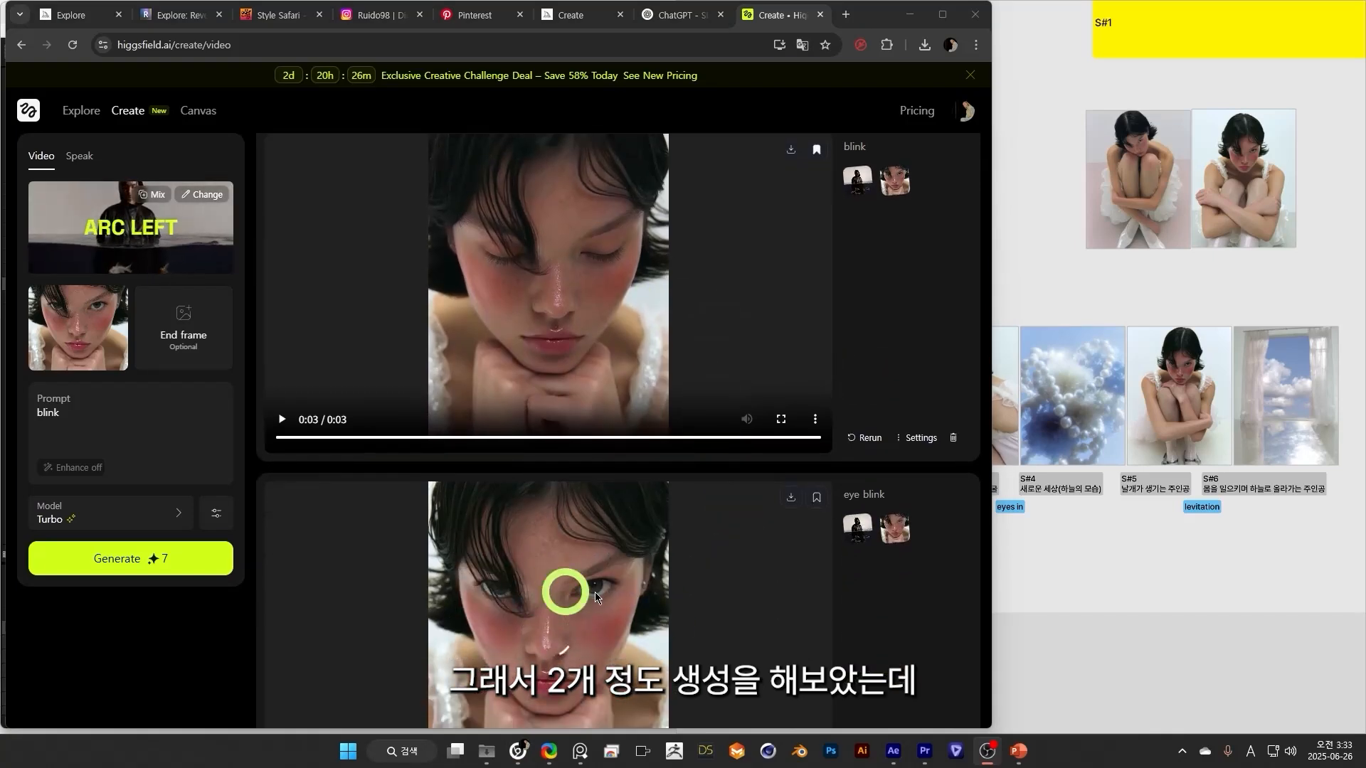
scroll(652, 359, up, 2)
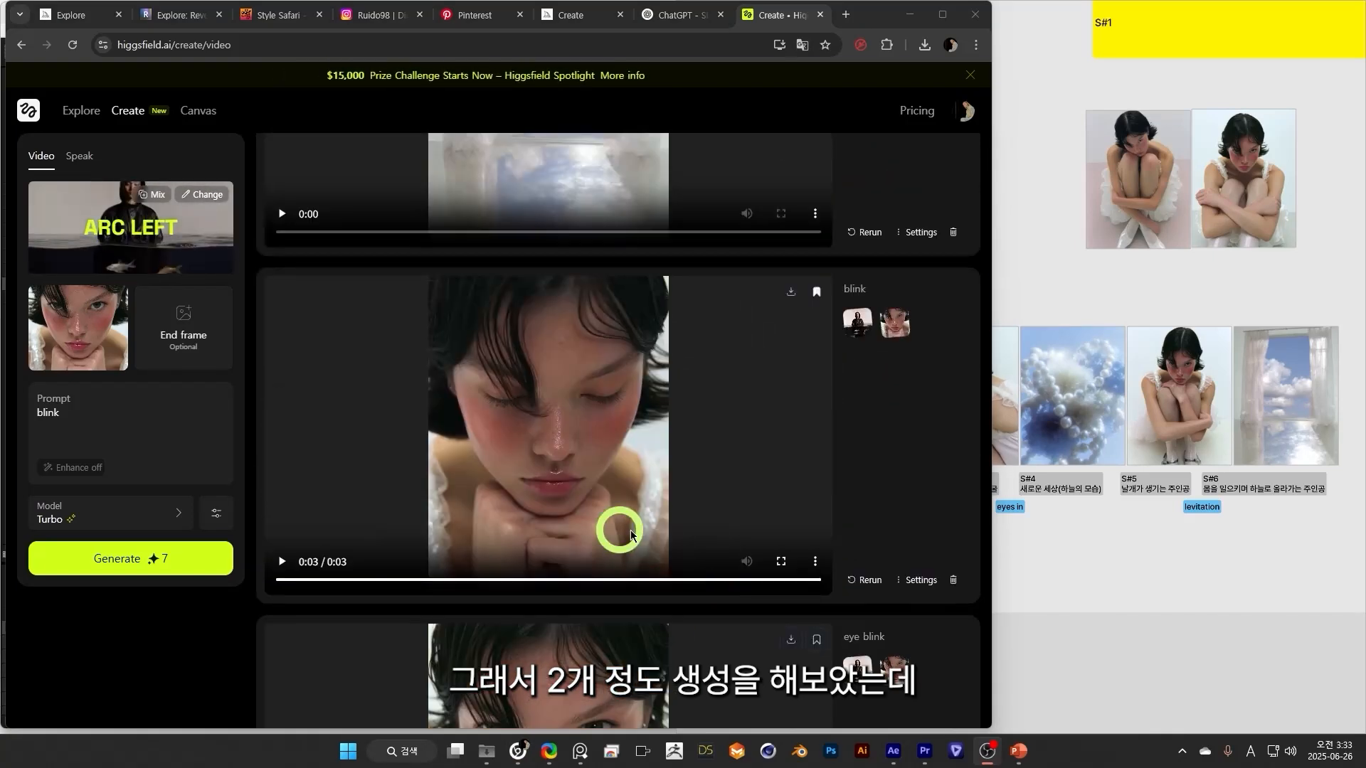
click(282, 561)
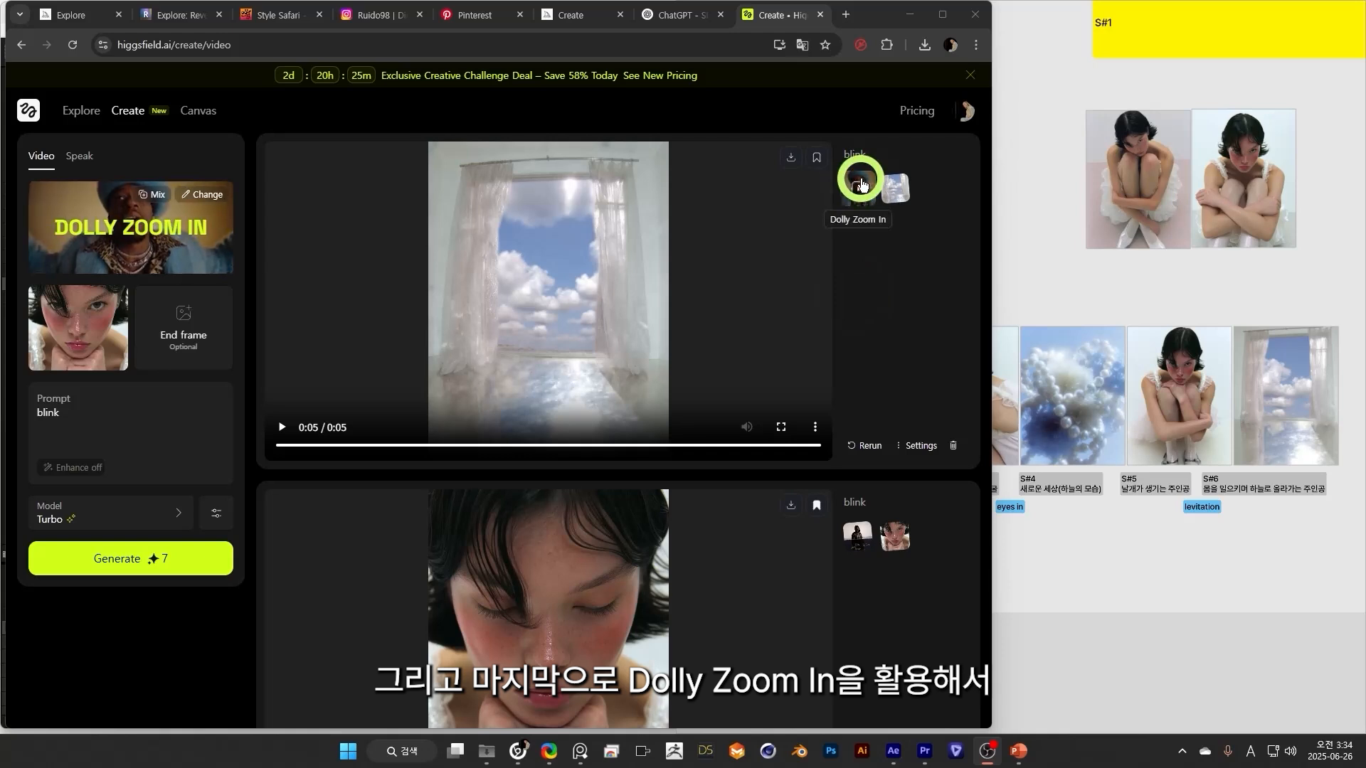
Load the Dolly Zoom In motion of the sky window clip, then scrub and play the clip to examine its camera movement.
click(859, 186)
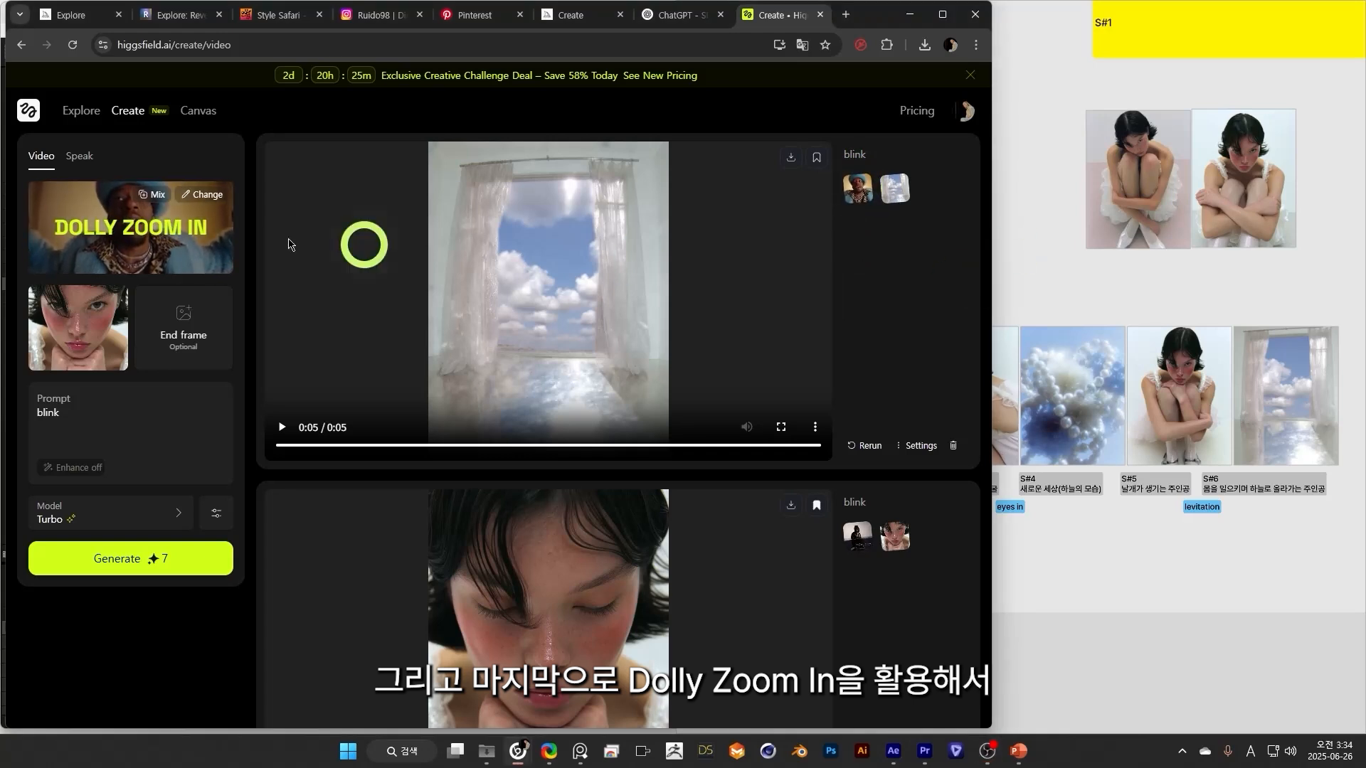
drag(616, 453, 709, 456)
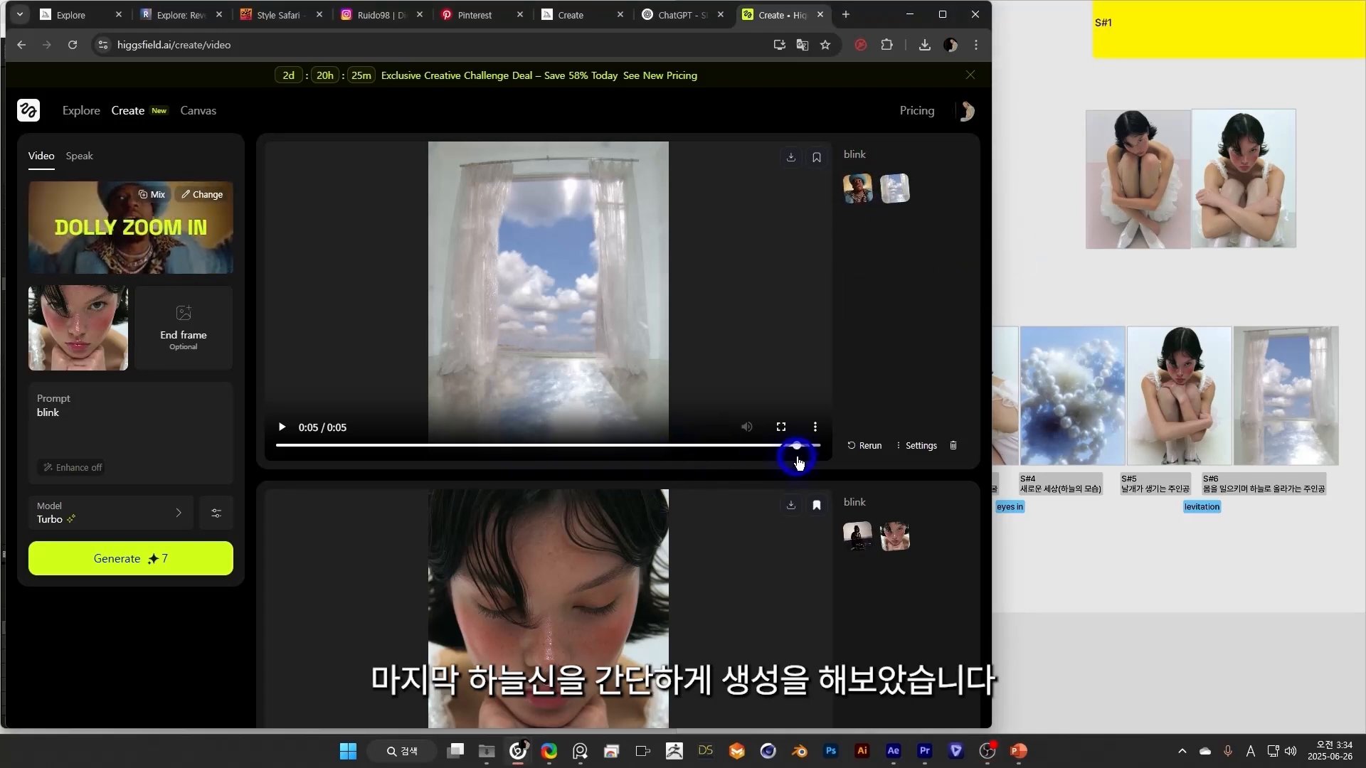
click(281, 427)
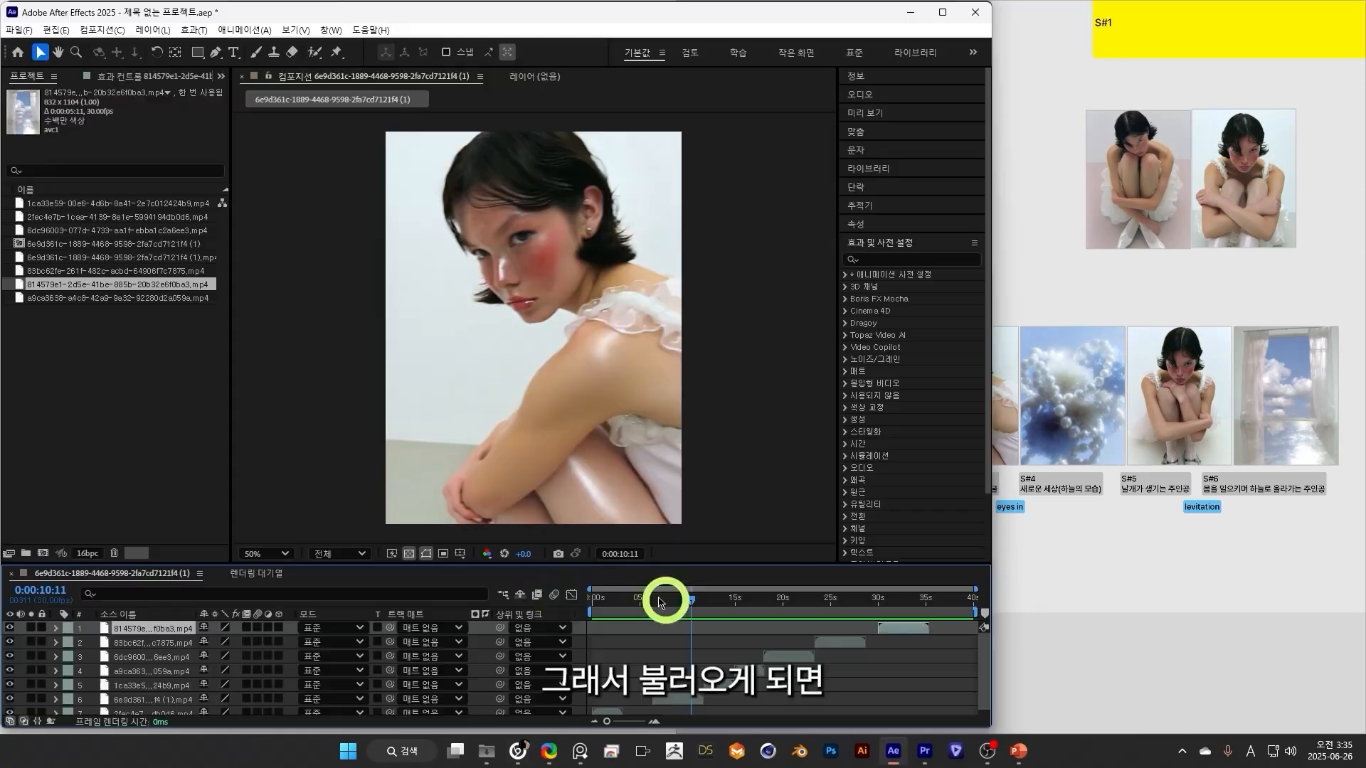
drag(664, 600, 606, 620)
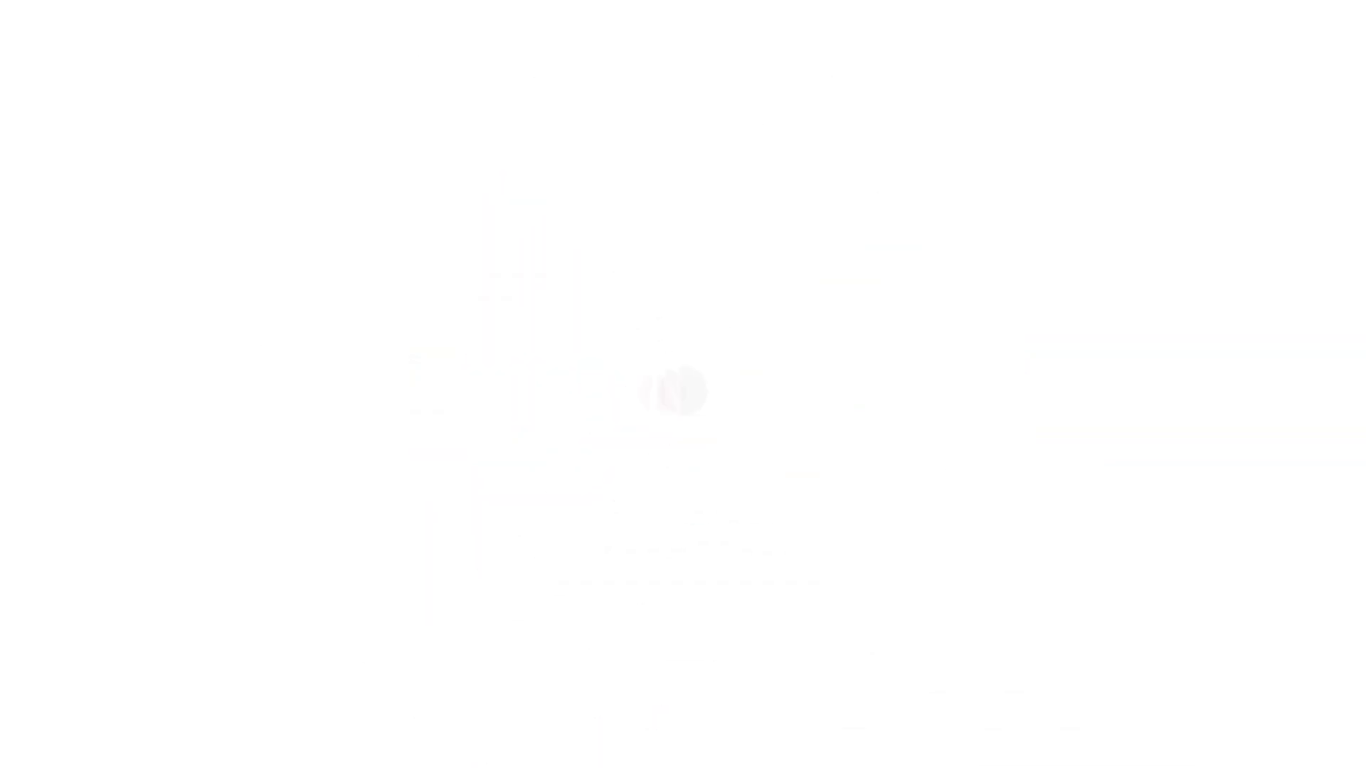